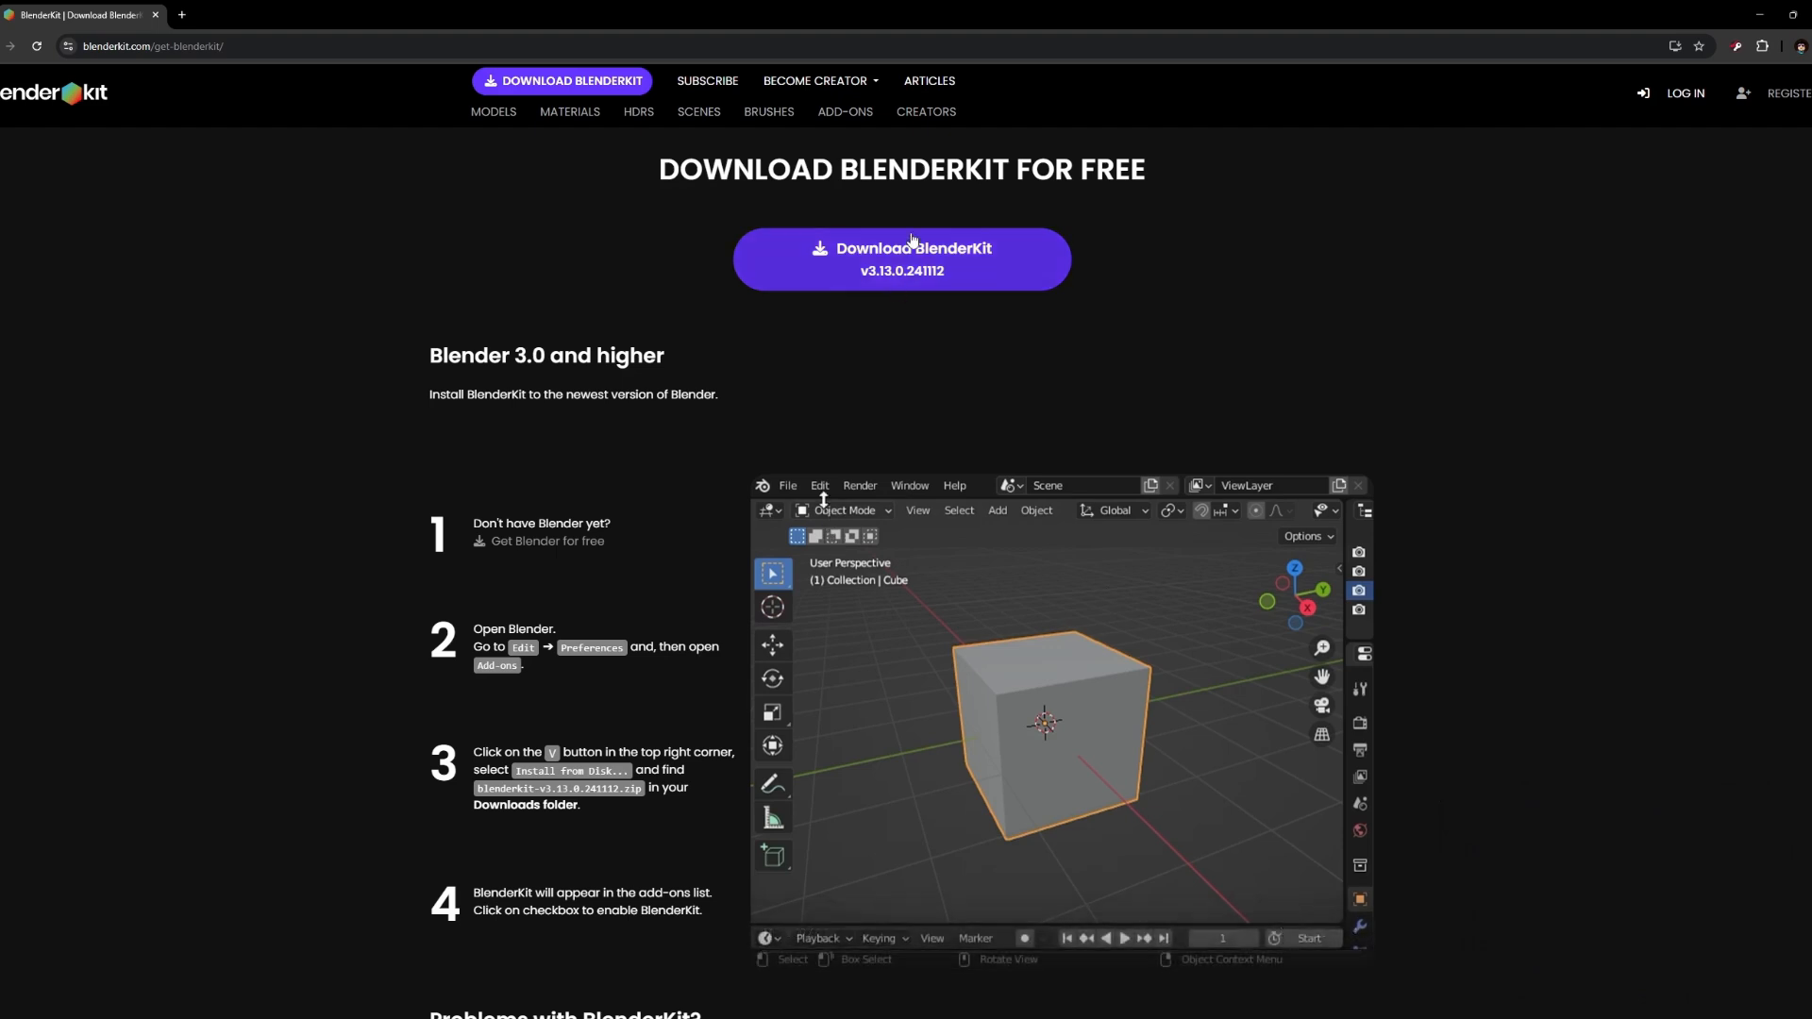
Download the BlenderKit v3.13.0.241112 add-on and review the installation instructions.
click(862, 249)
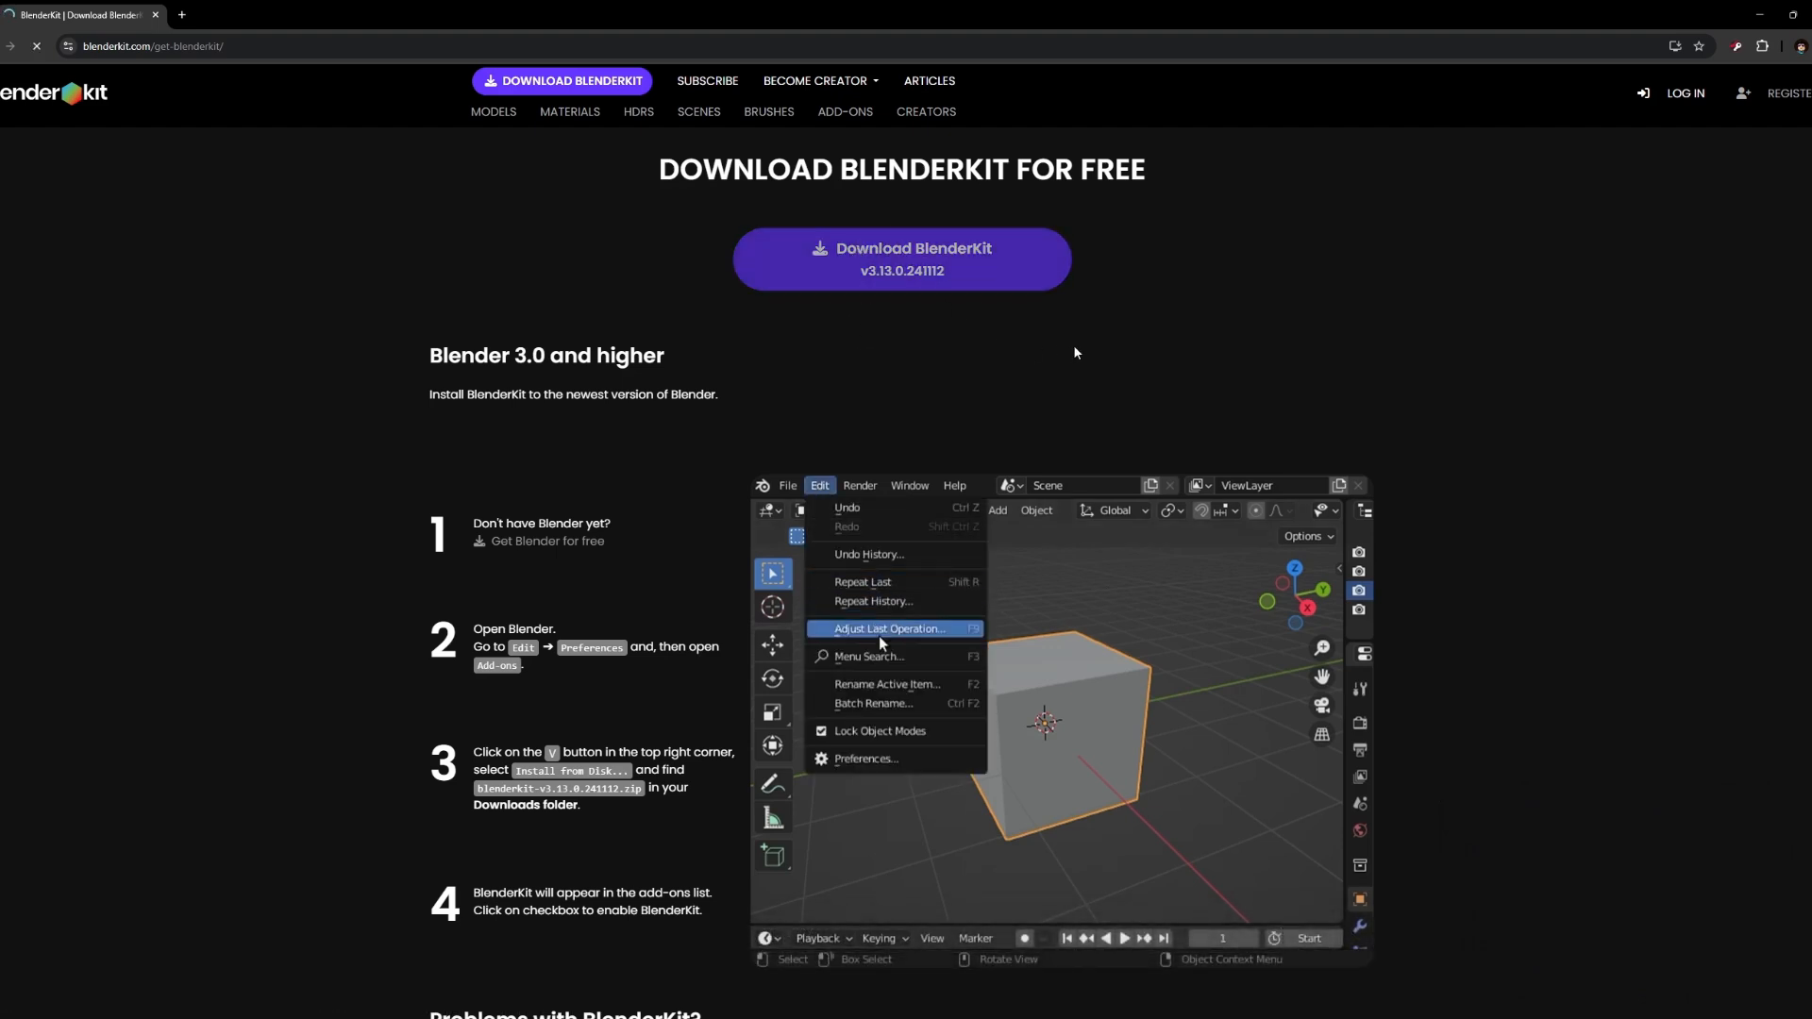
scroll(1077, 350, down, 1)
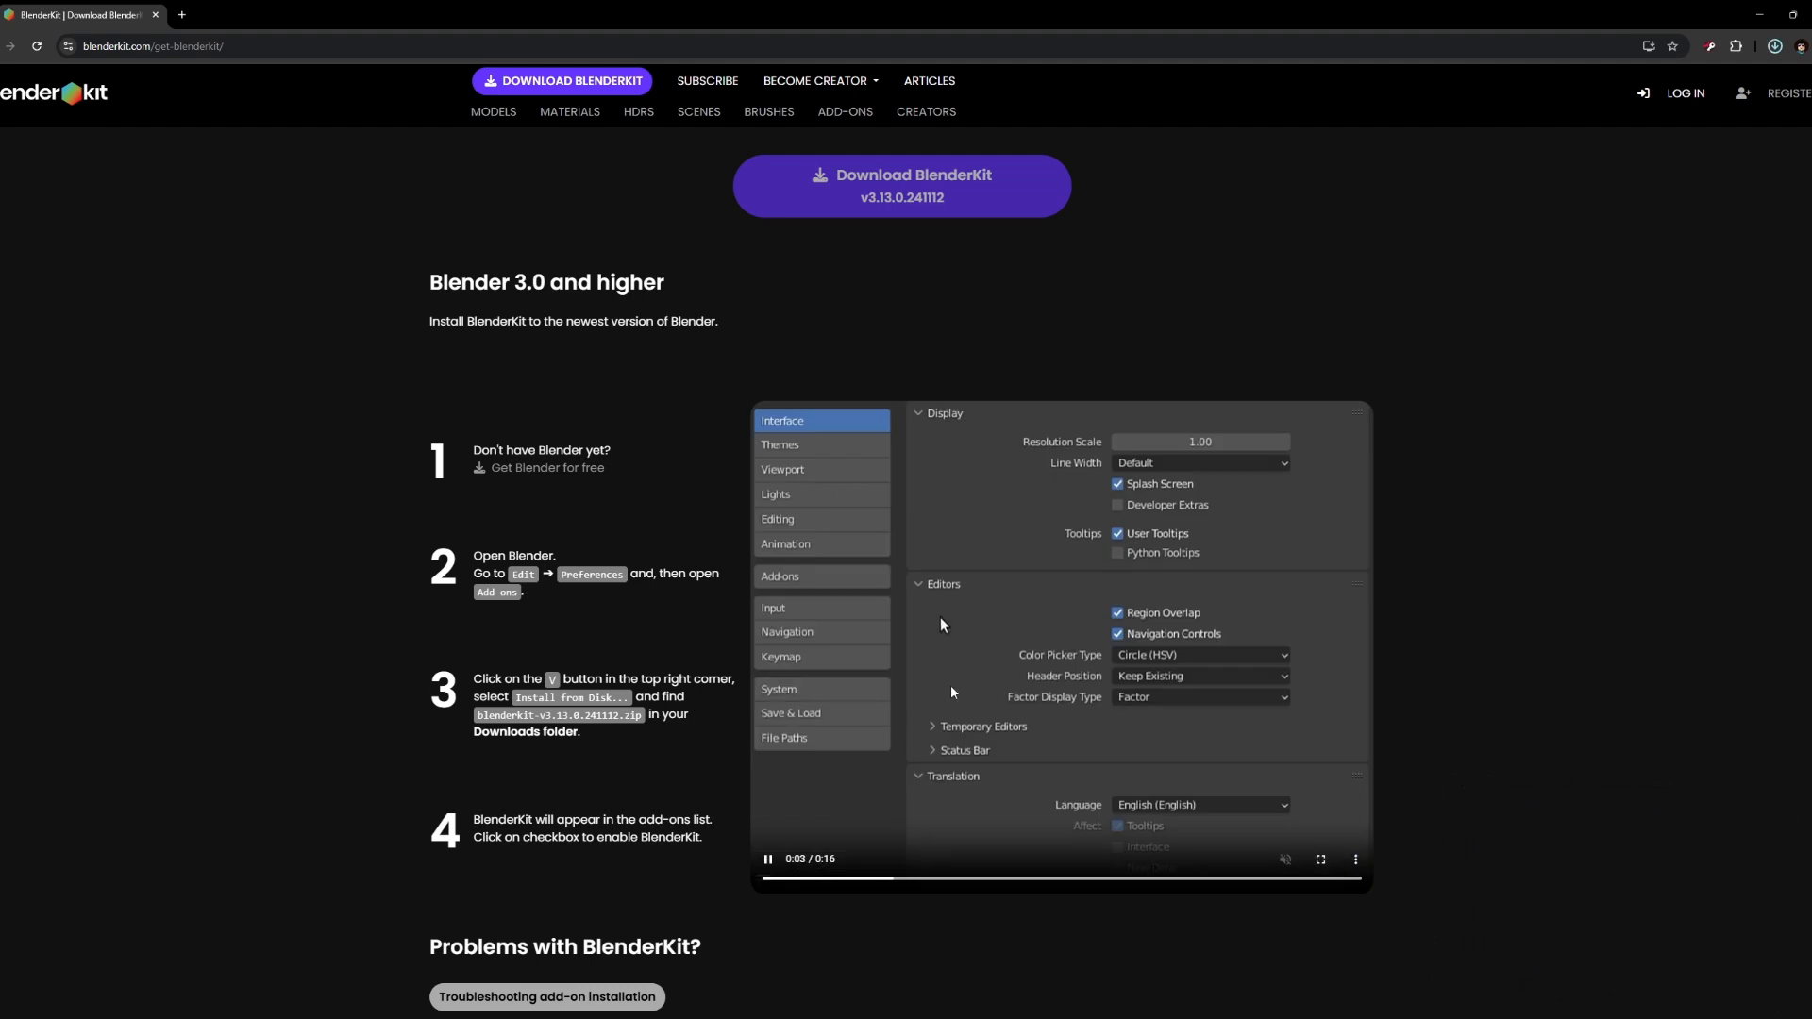
scroll(983, 675, down, 2)
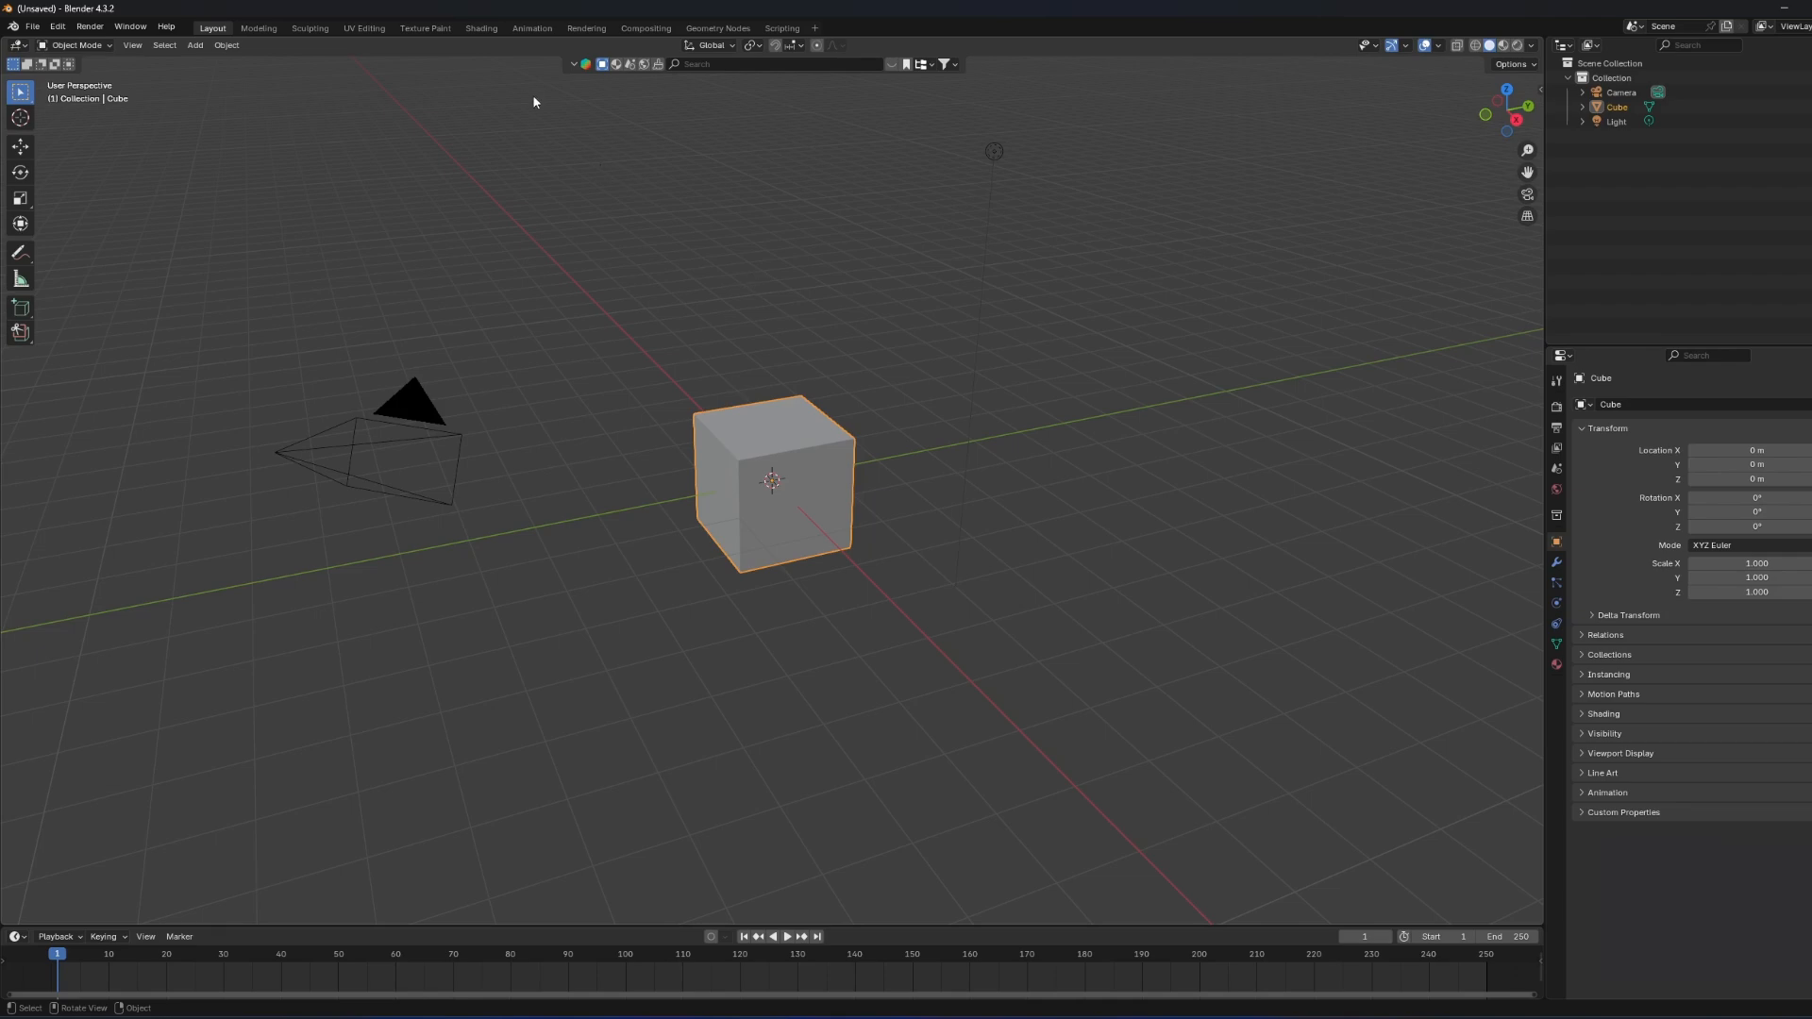
In Blender, search BlenderKit for "minecraft" and place the Minecraft terrain generator at the origin of the emptied scene.
click(823, 65)
text(m)
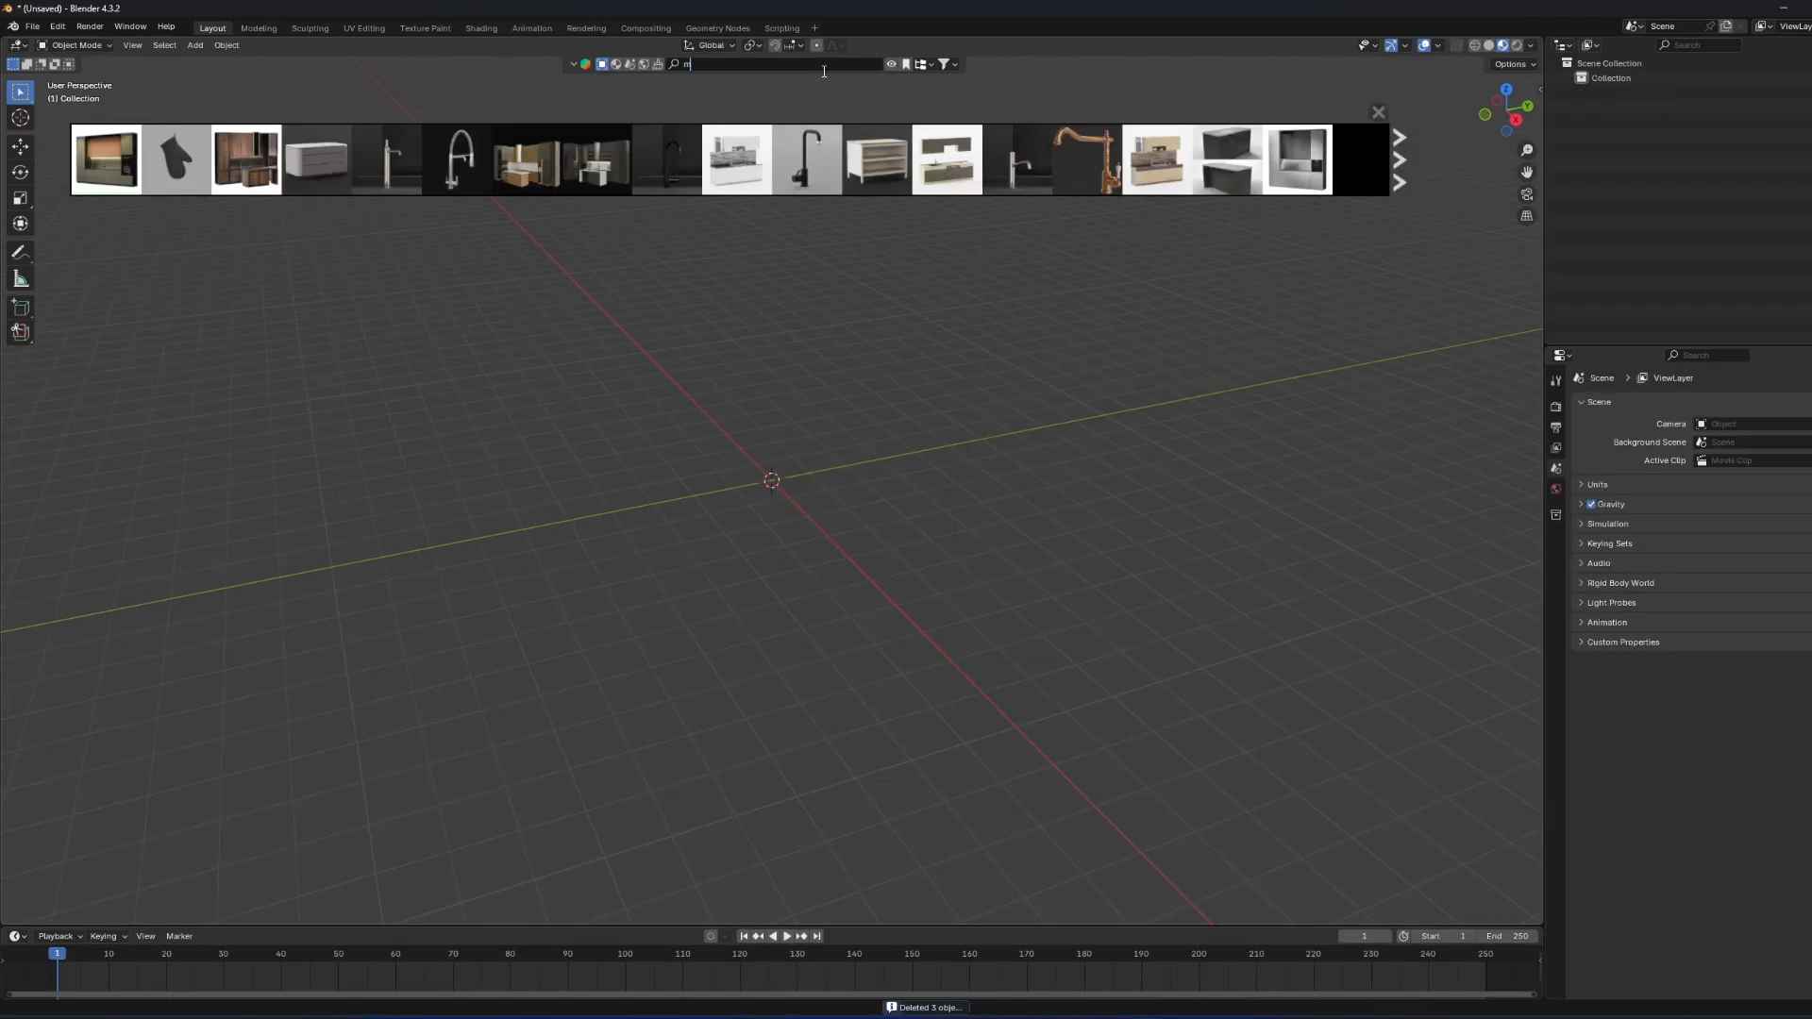
text(inecraft)
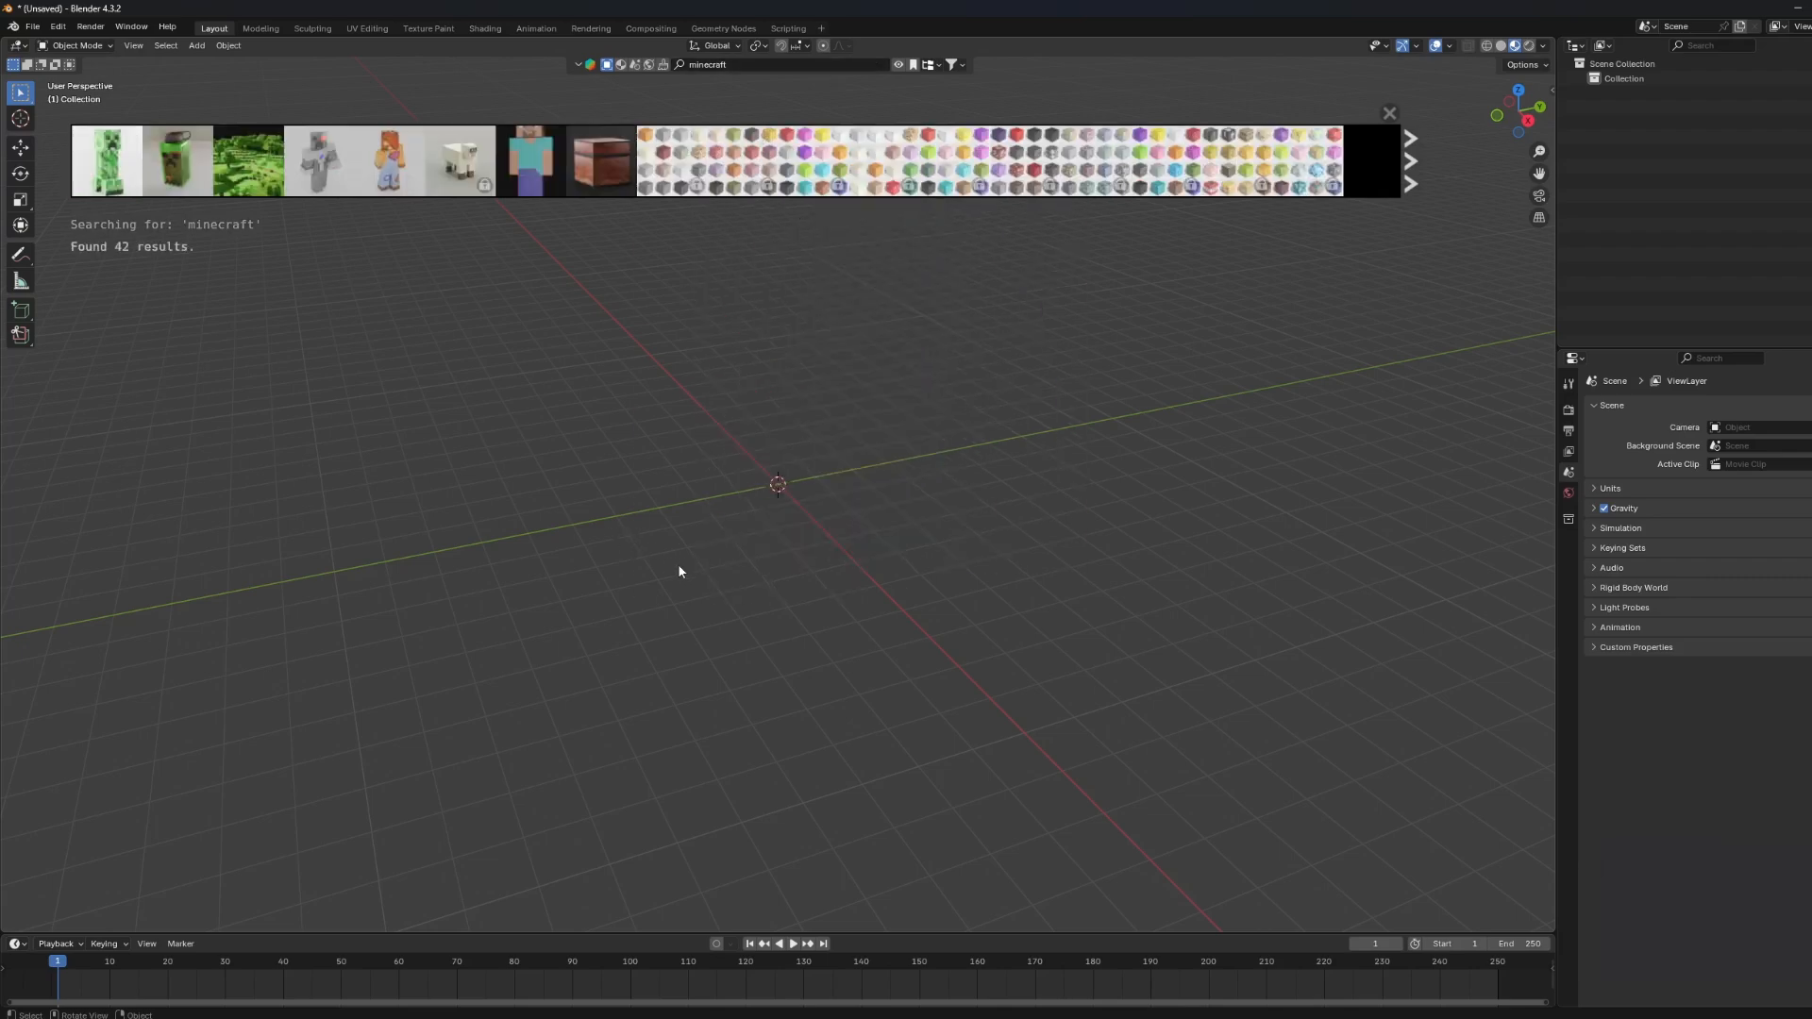
mouse_move(255, 149)
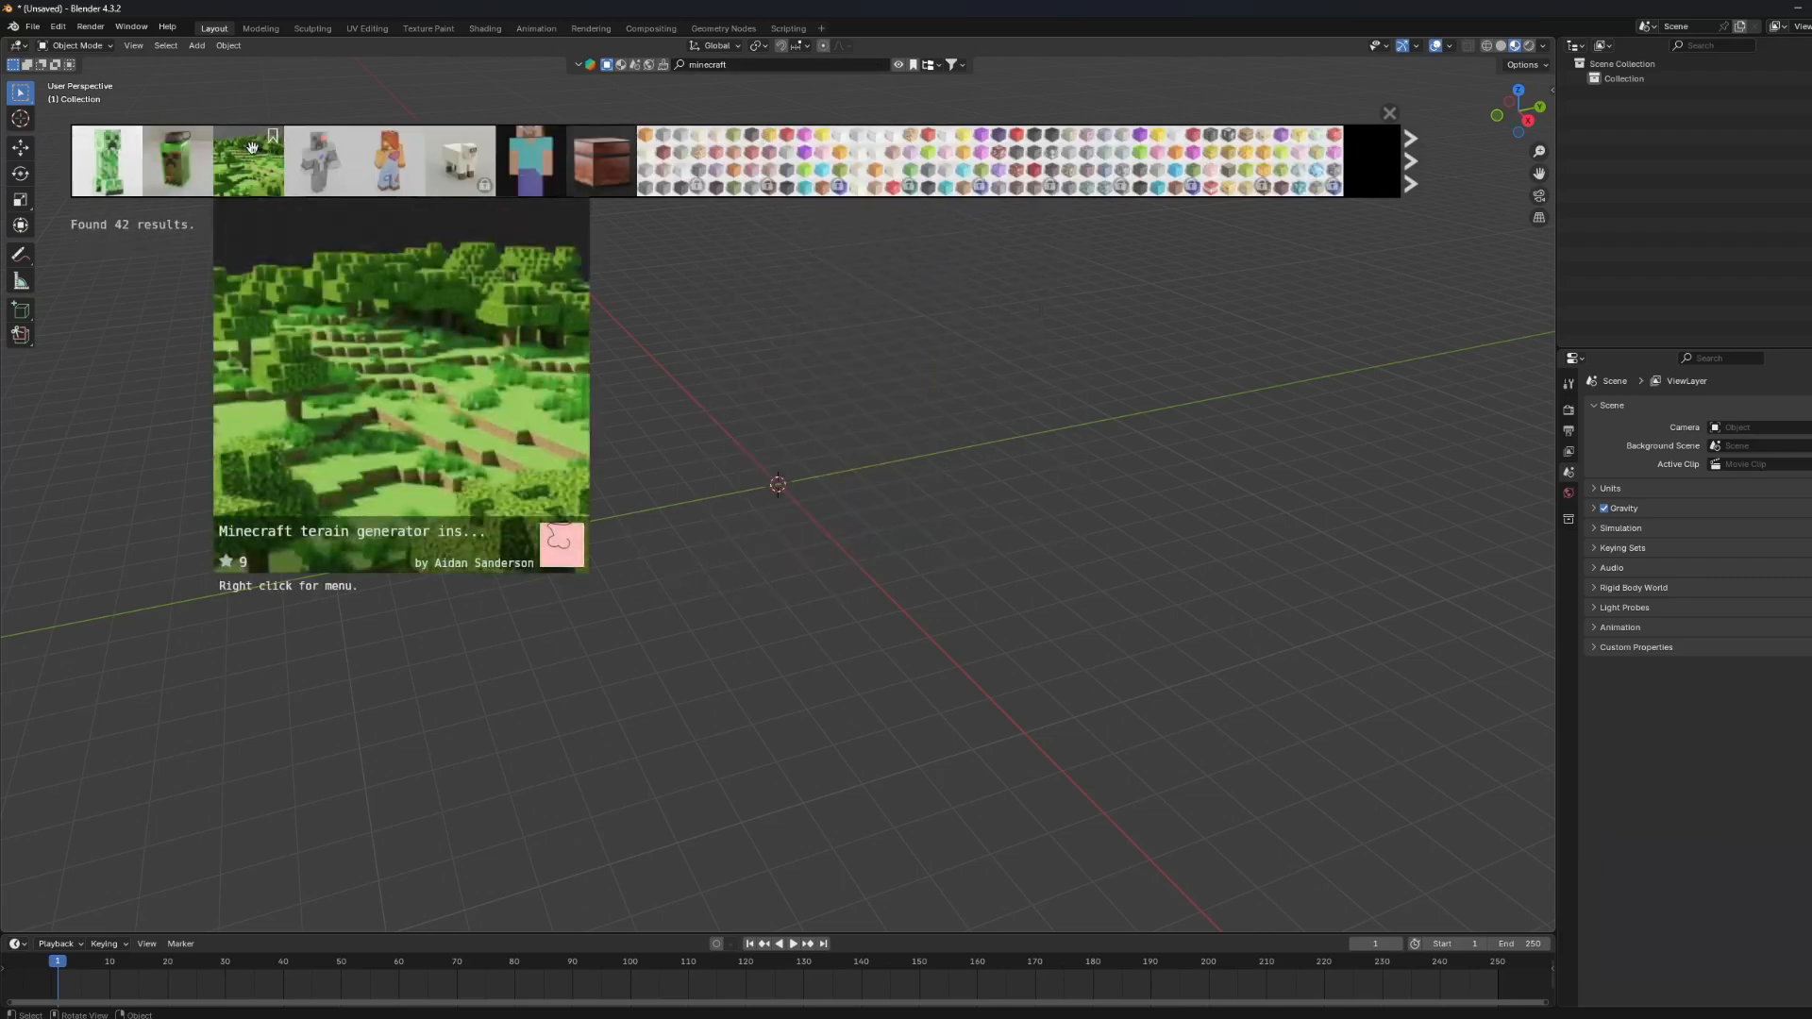
drag(252, 148, 794, 499)
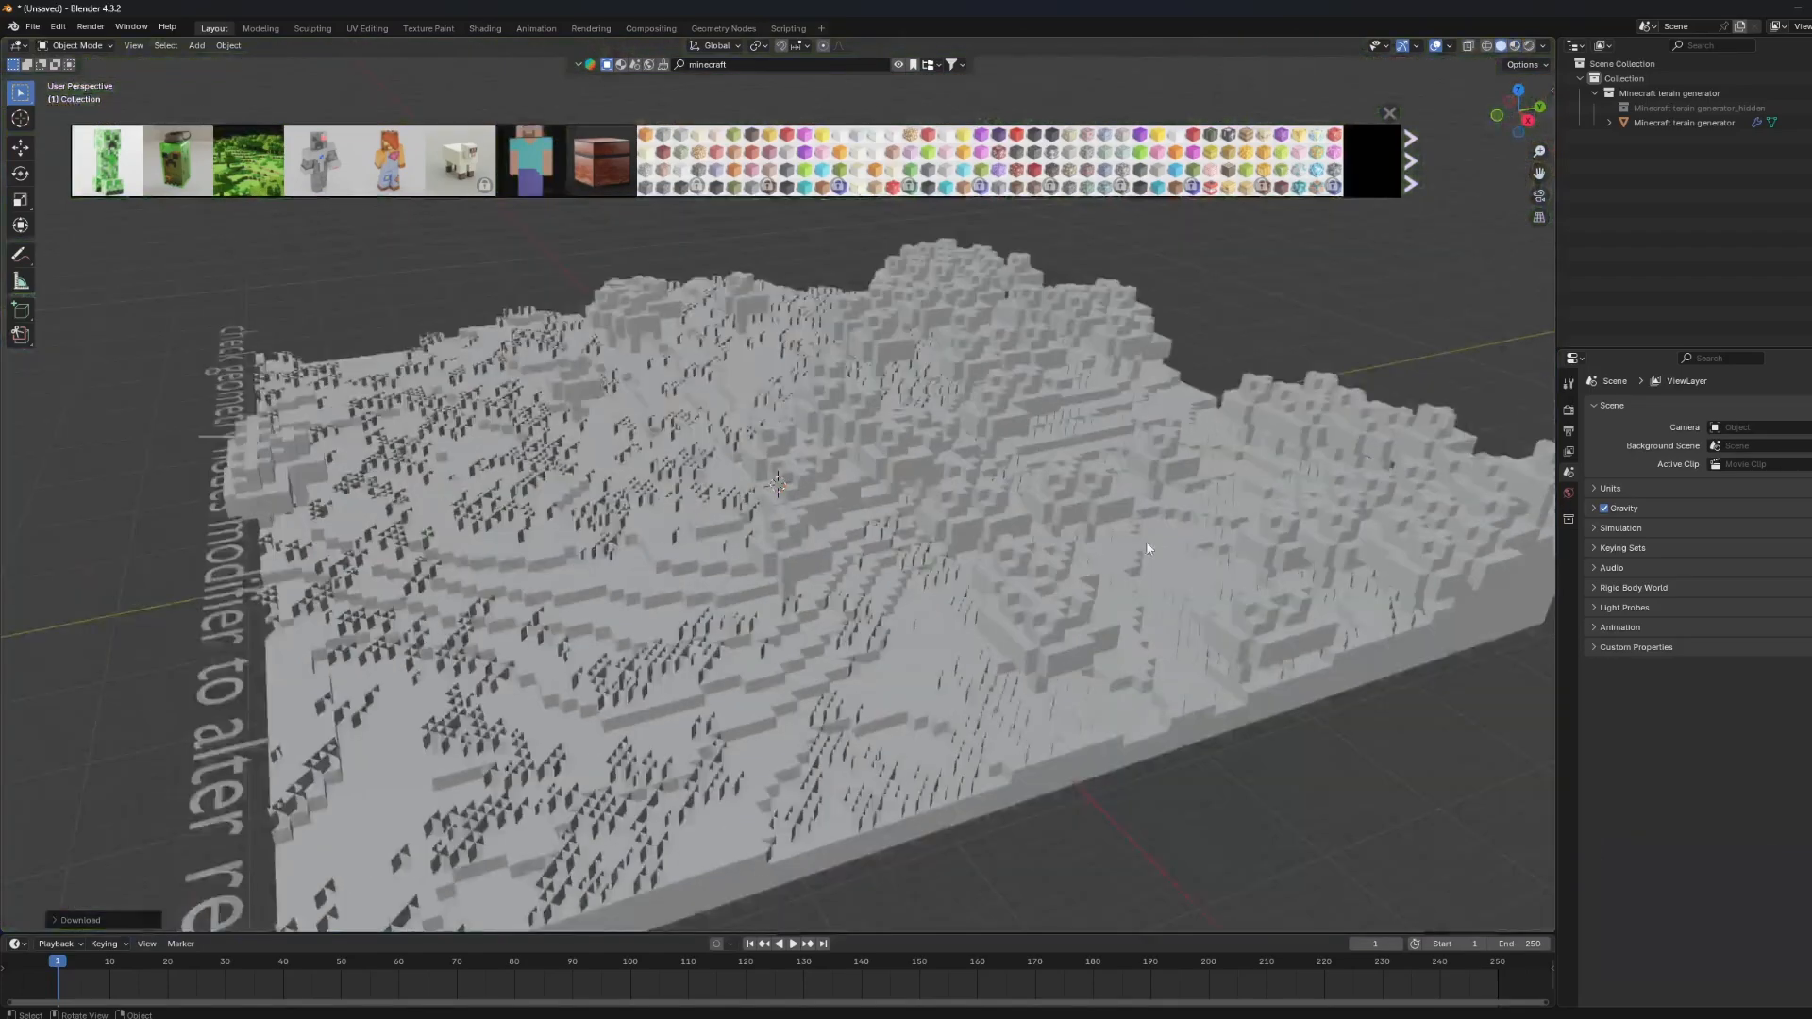
Switch to the Geometry Nodes workspace and enlarge the 3D viewport over the spreadsheet, node editor and timeline areas.
click(1569, 607)
click(722, 28)
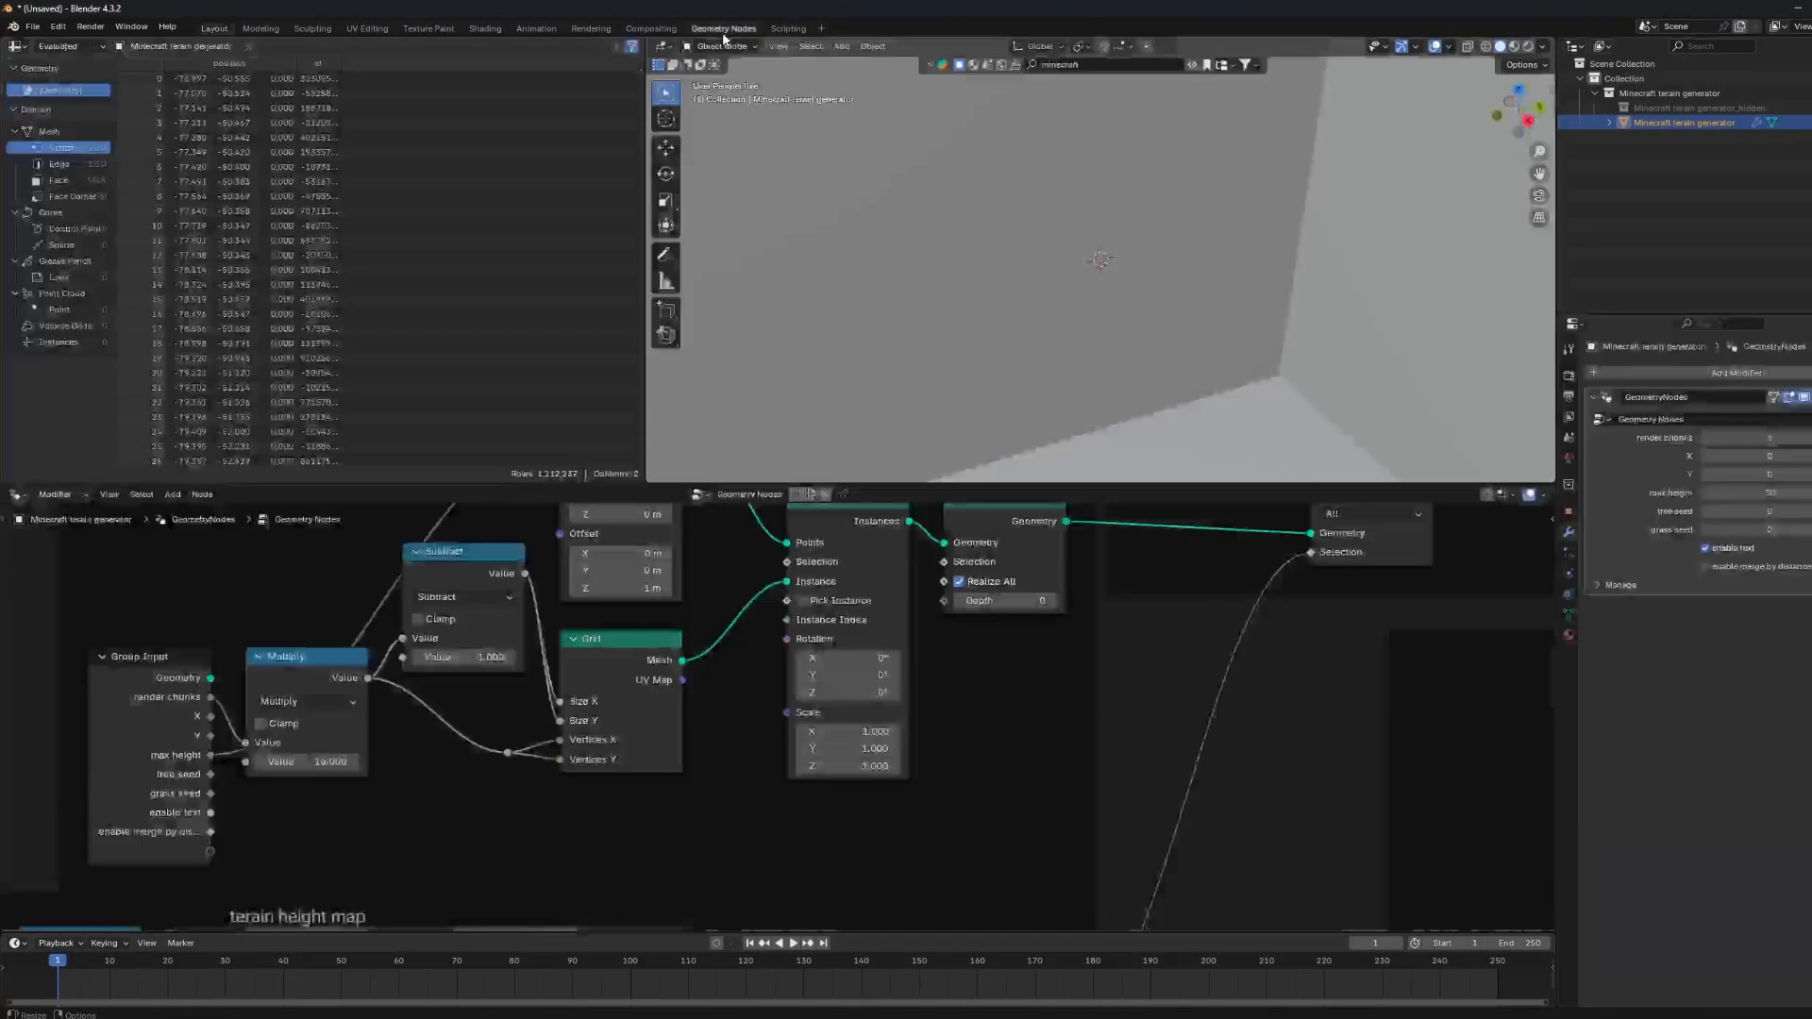
drag(659, 490, 643, 721)
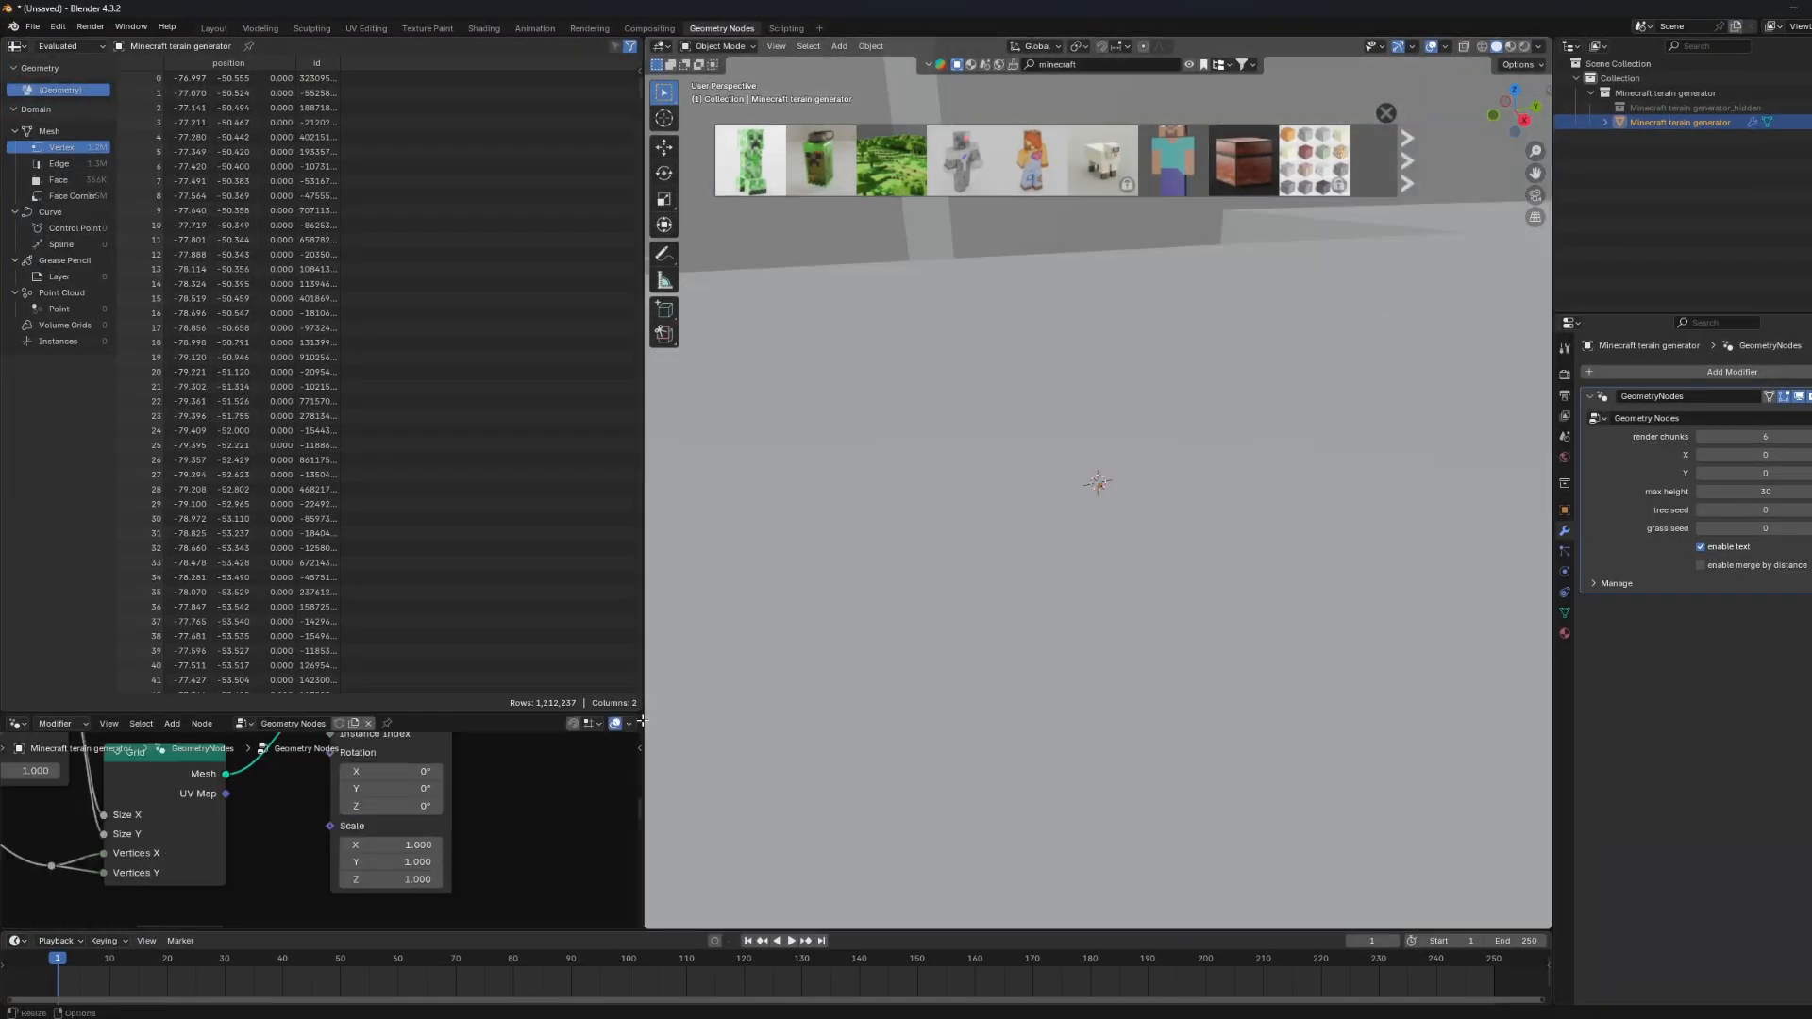
drag(649, 43, 642, 50)
drag(1539, 714, 1548, 944)
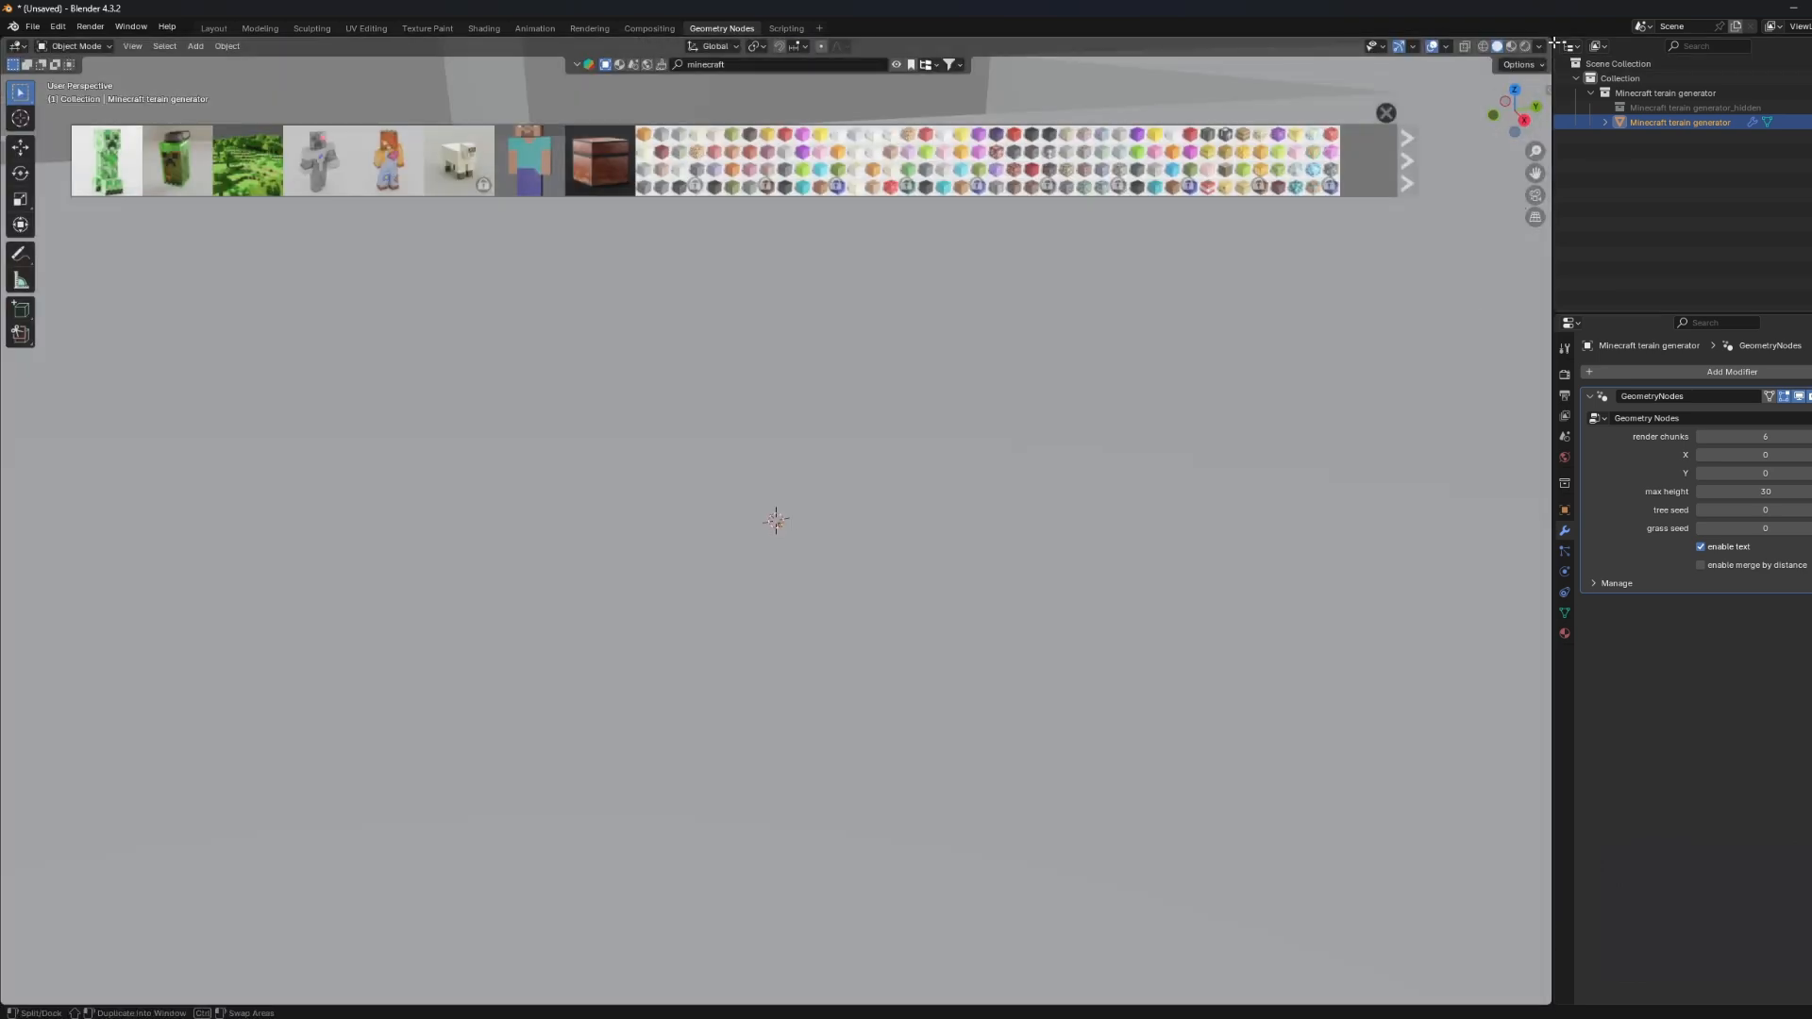
Split the 3D viewport in two and turn one half into a Geometry Node Editor with its sidebar hidden.
drag(1552, 43, 813, 56)
click(831, 45)
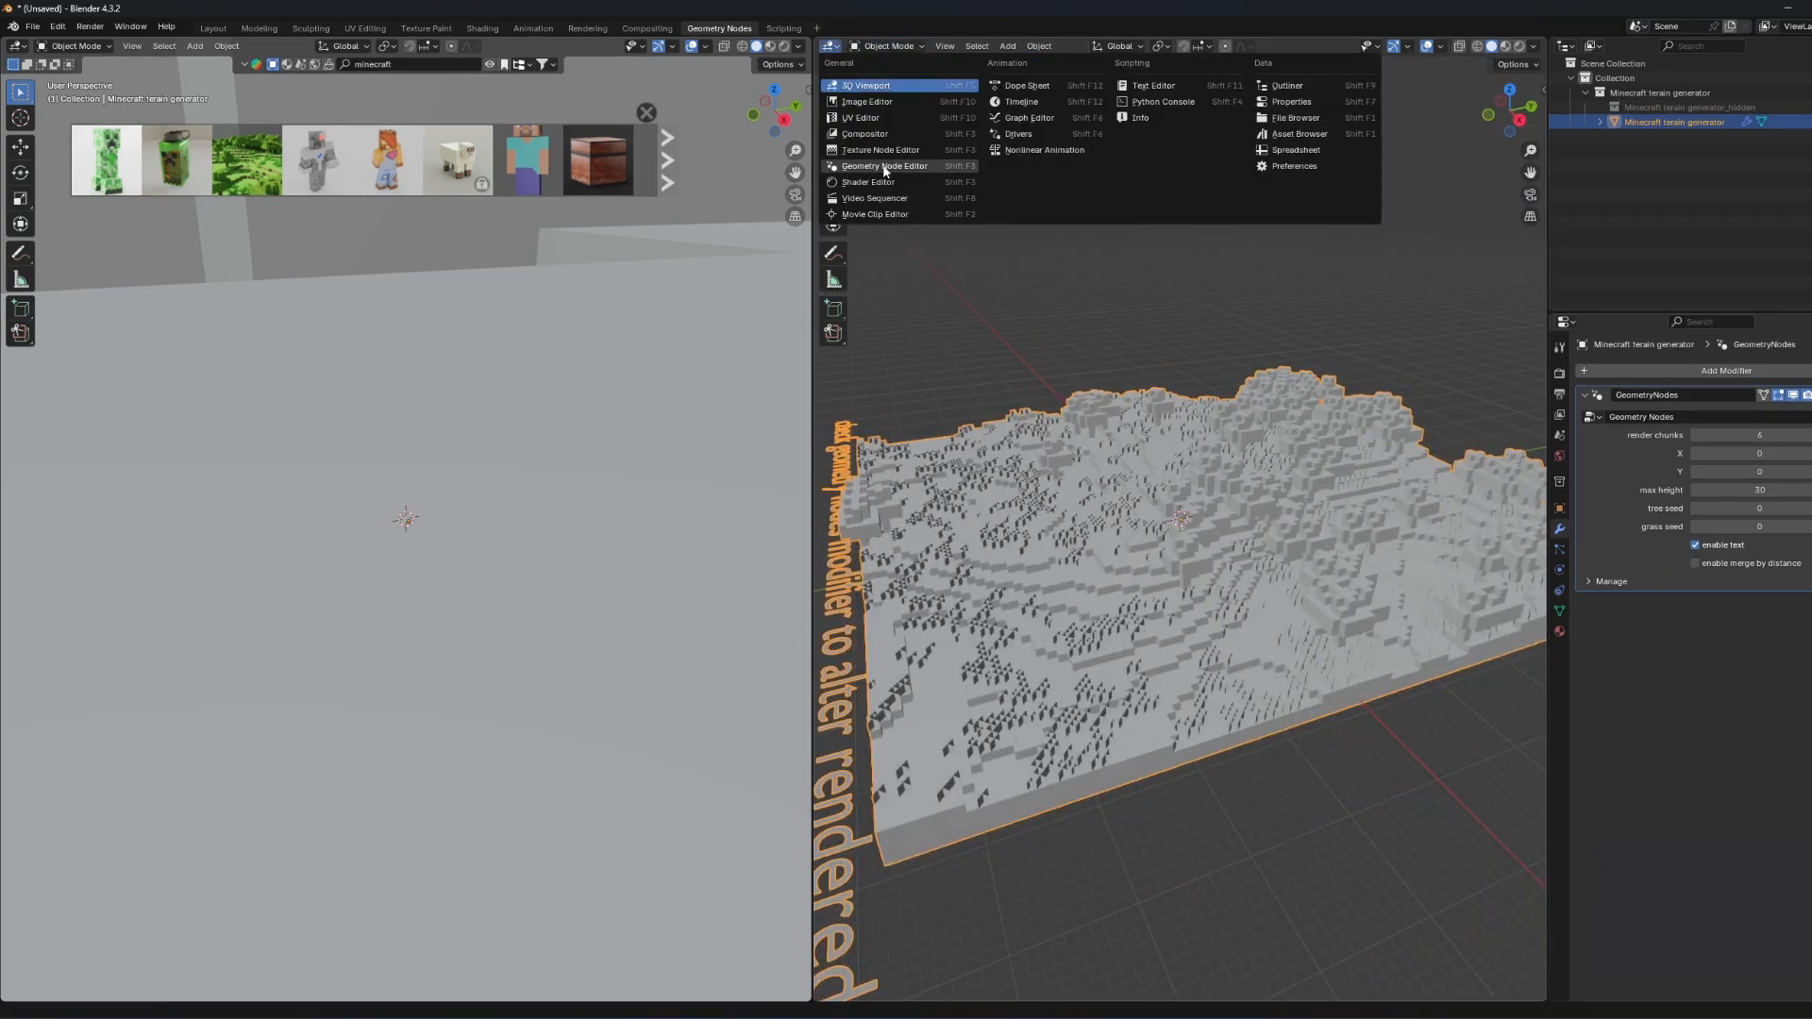
click(883, 166)
scroll(1399, 558, down, 3)
key(n)
scroll(1157, 598, up, 2)
scroll(406, 519, down, 6)
Close the asset search results and display the terrain with its textured materials.
middle_drag(405, 518, 457, 509)
click(647, 112)
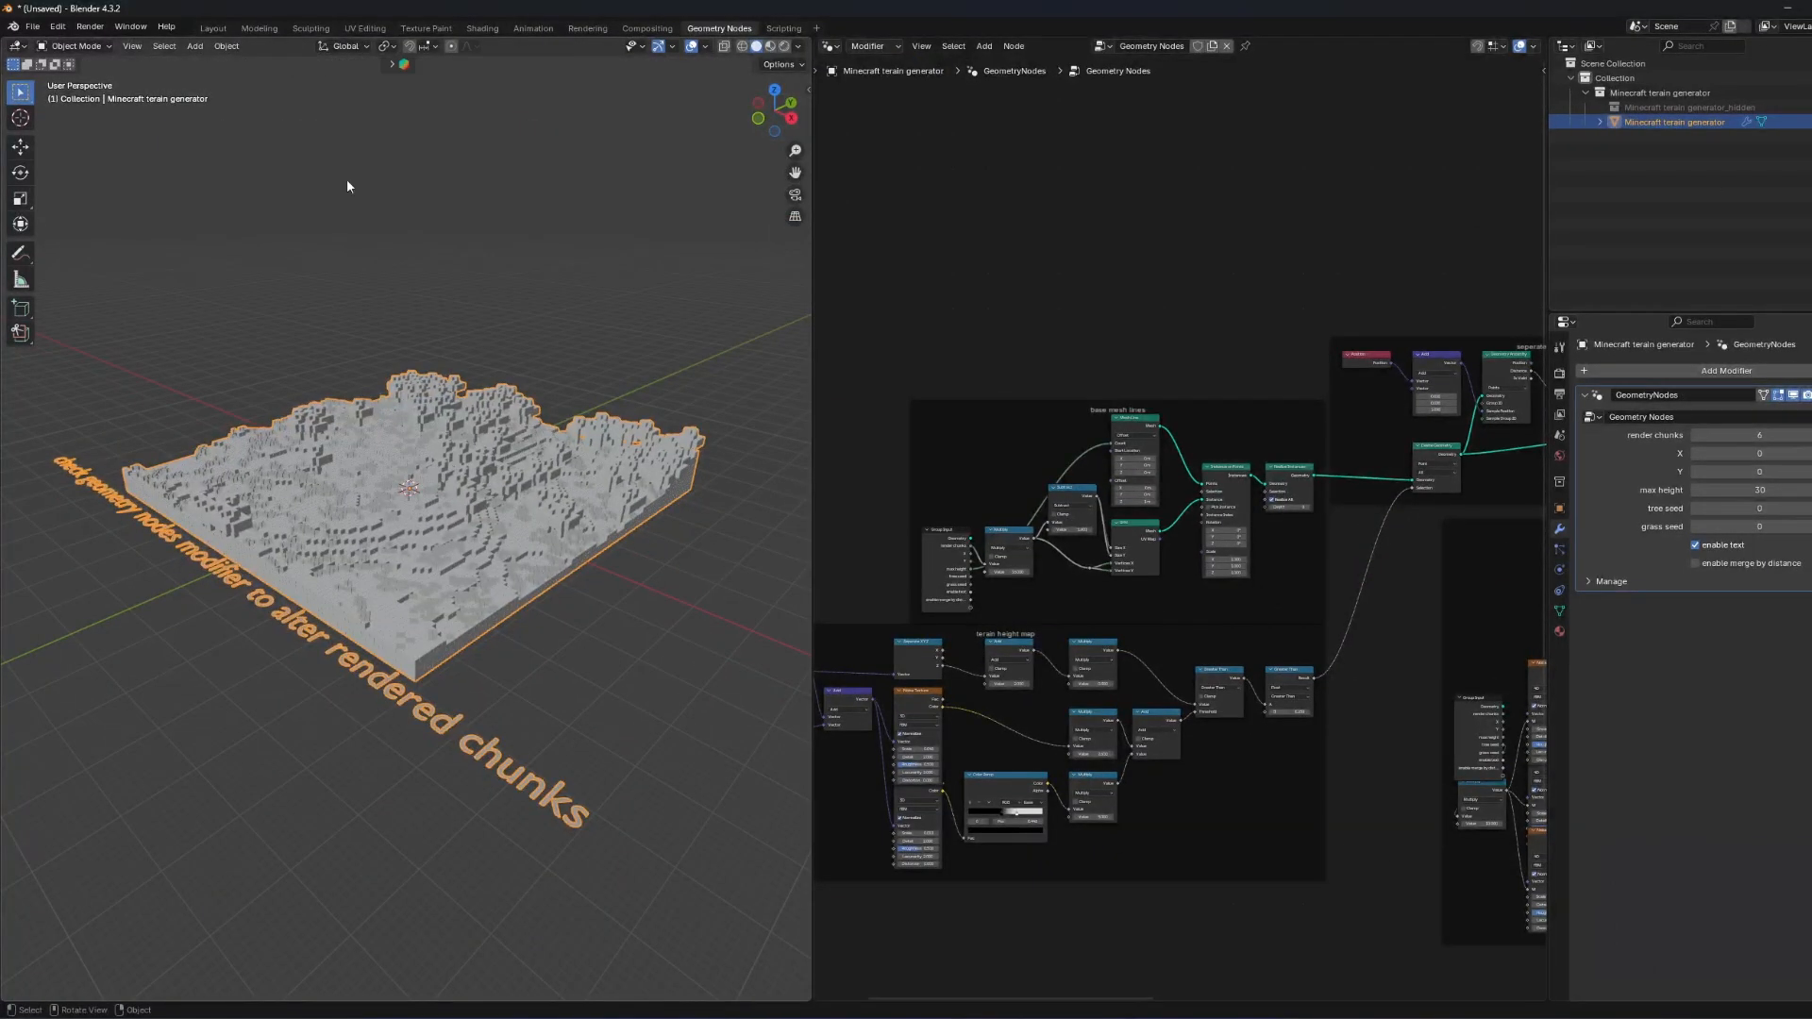
middle_drag(575, 654, 678, 625)
scroll(677, 624, up, 4)
key(z)
scroll(677, 625, down, 3)
mouse_move(463, 755)
middle_down()
mouse_move(598, 781)
mouse_move(529, 781)
middle_up()
scroll(528, 782, up, 4)
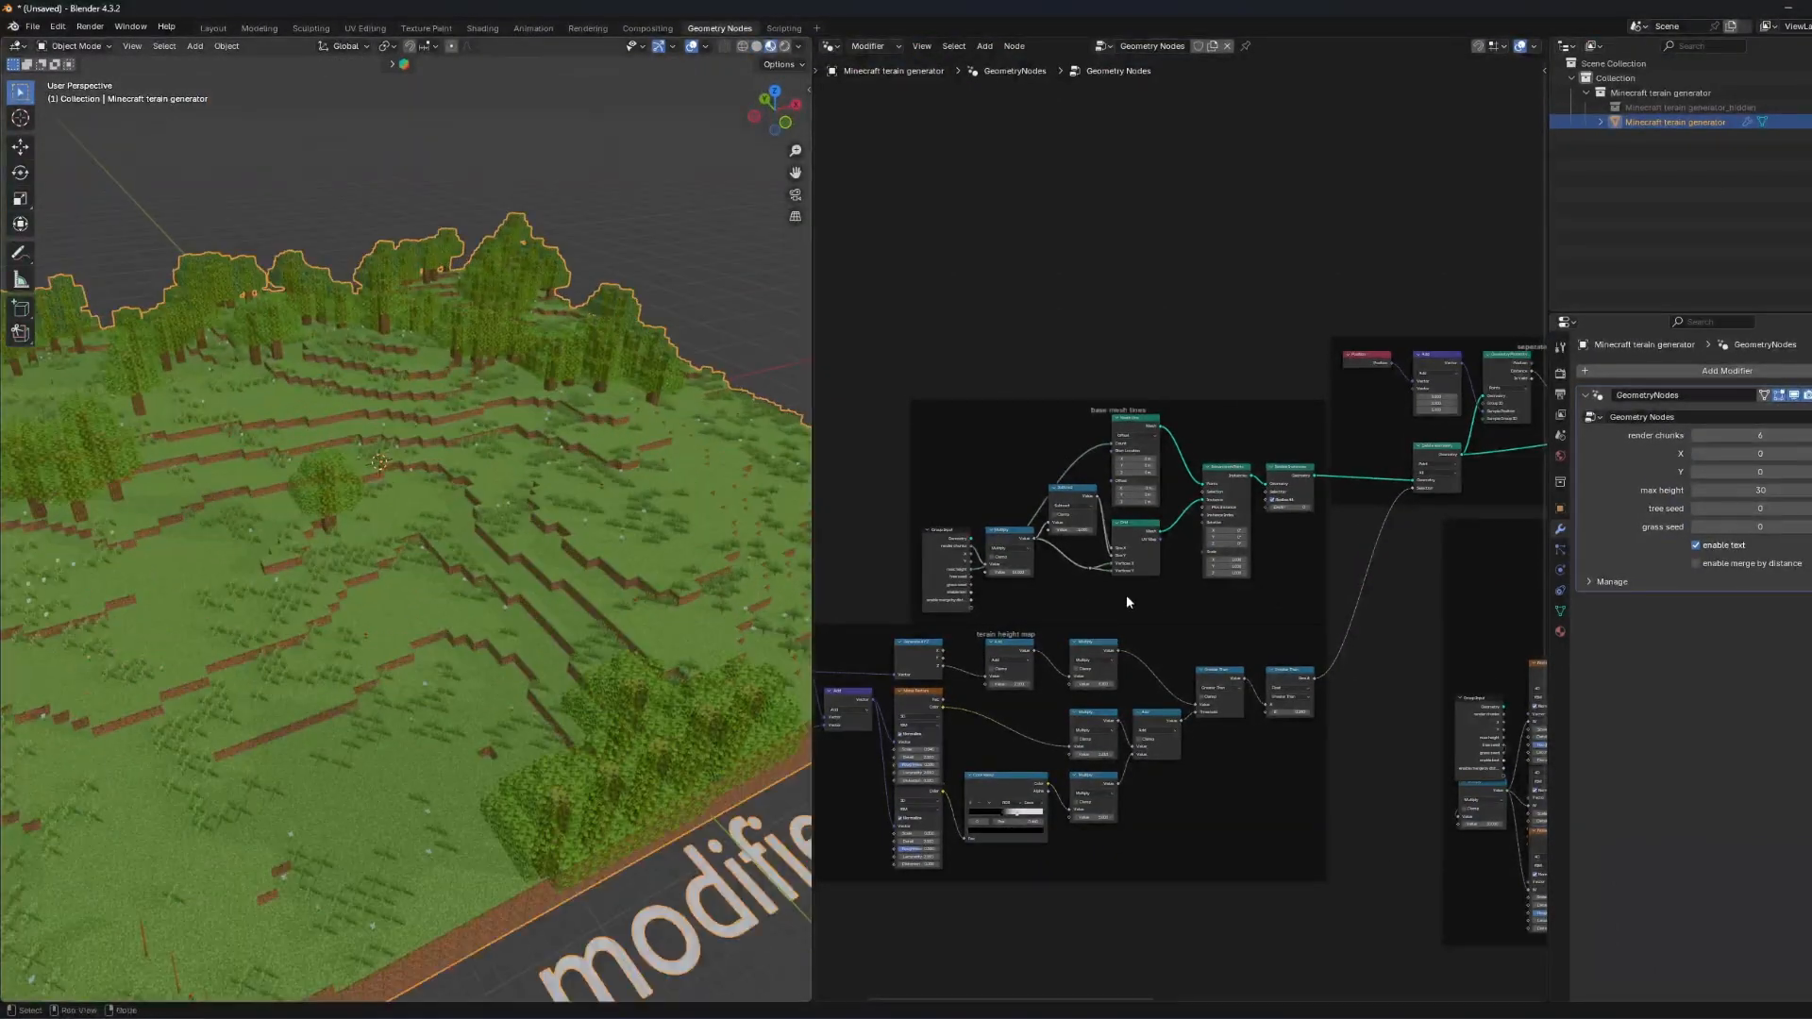
Set the terrain generator's render chunks to 2.
text(2)
key(Return)
scroll(426, 602, up, 8)
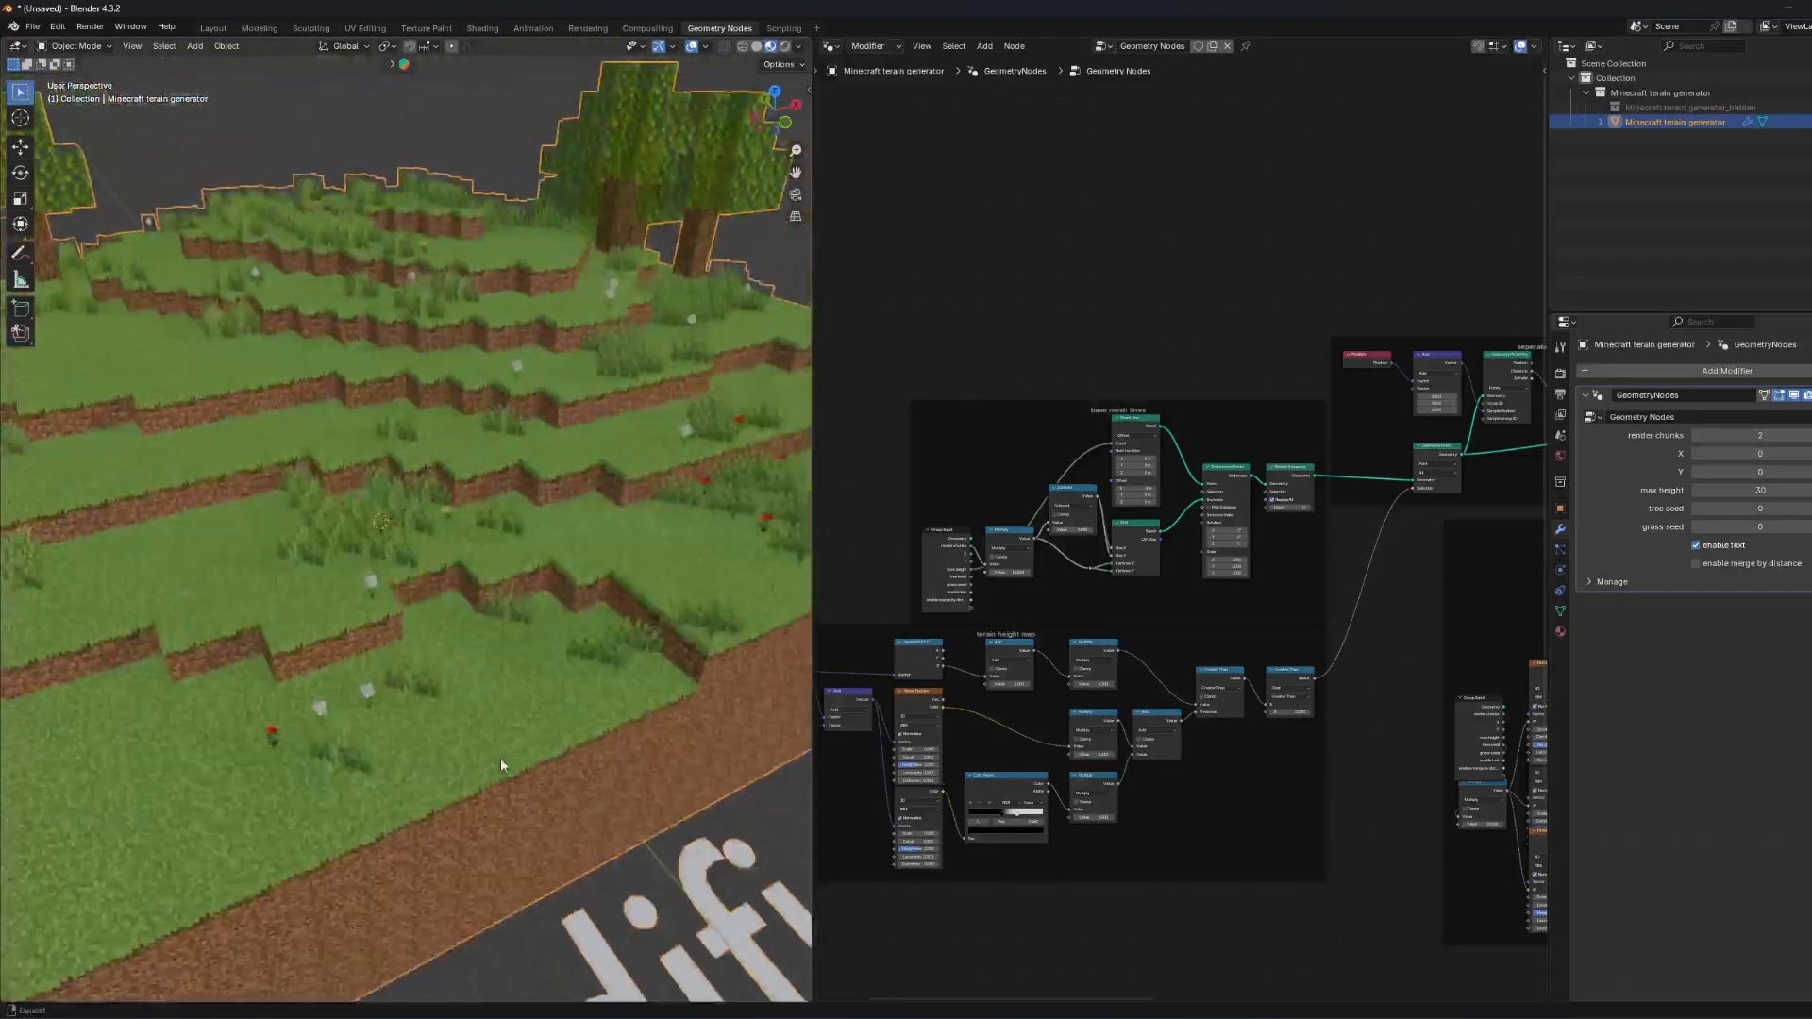
scroll(562, 722, down, 6)
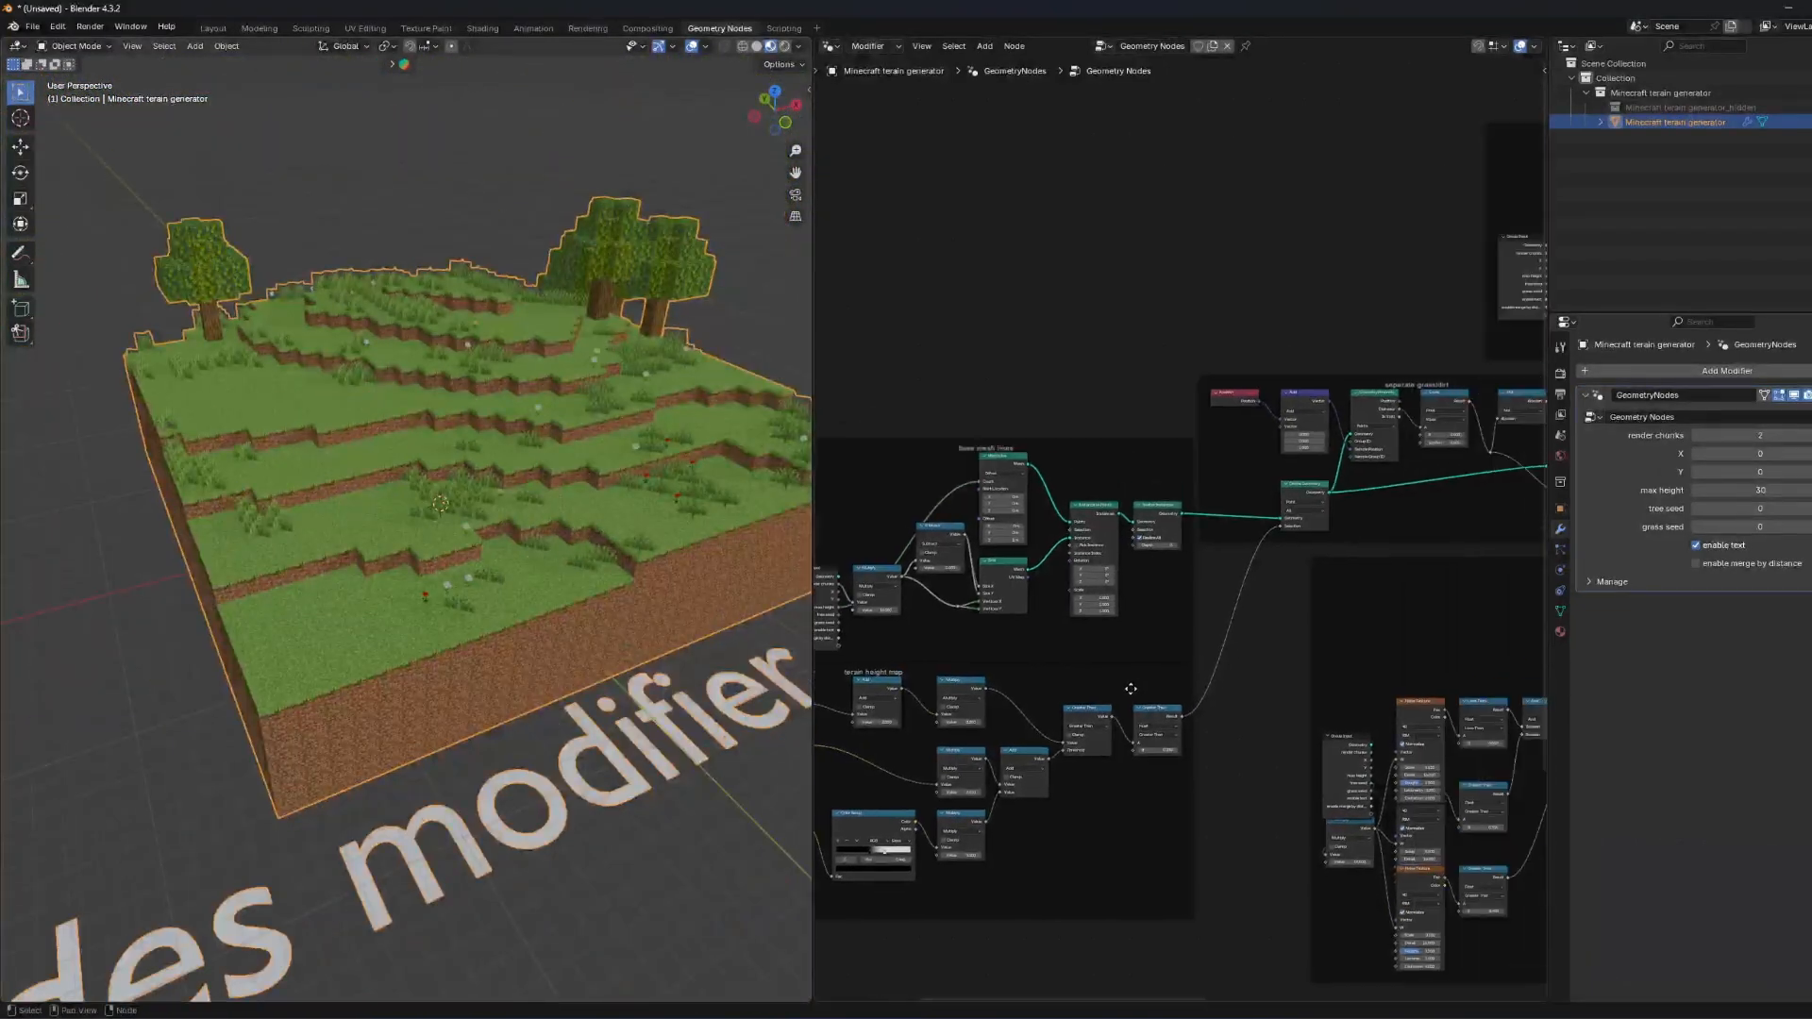
middle_drag(422, 834, 366, 863)
scroll(366, 864, down, 8)
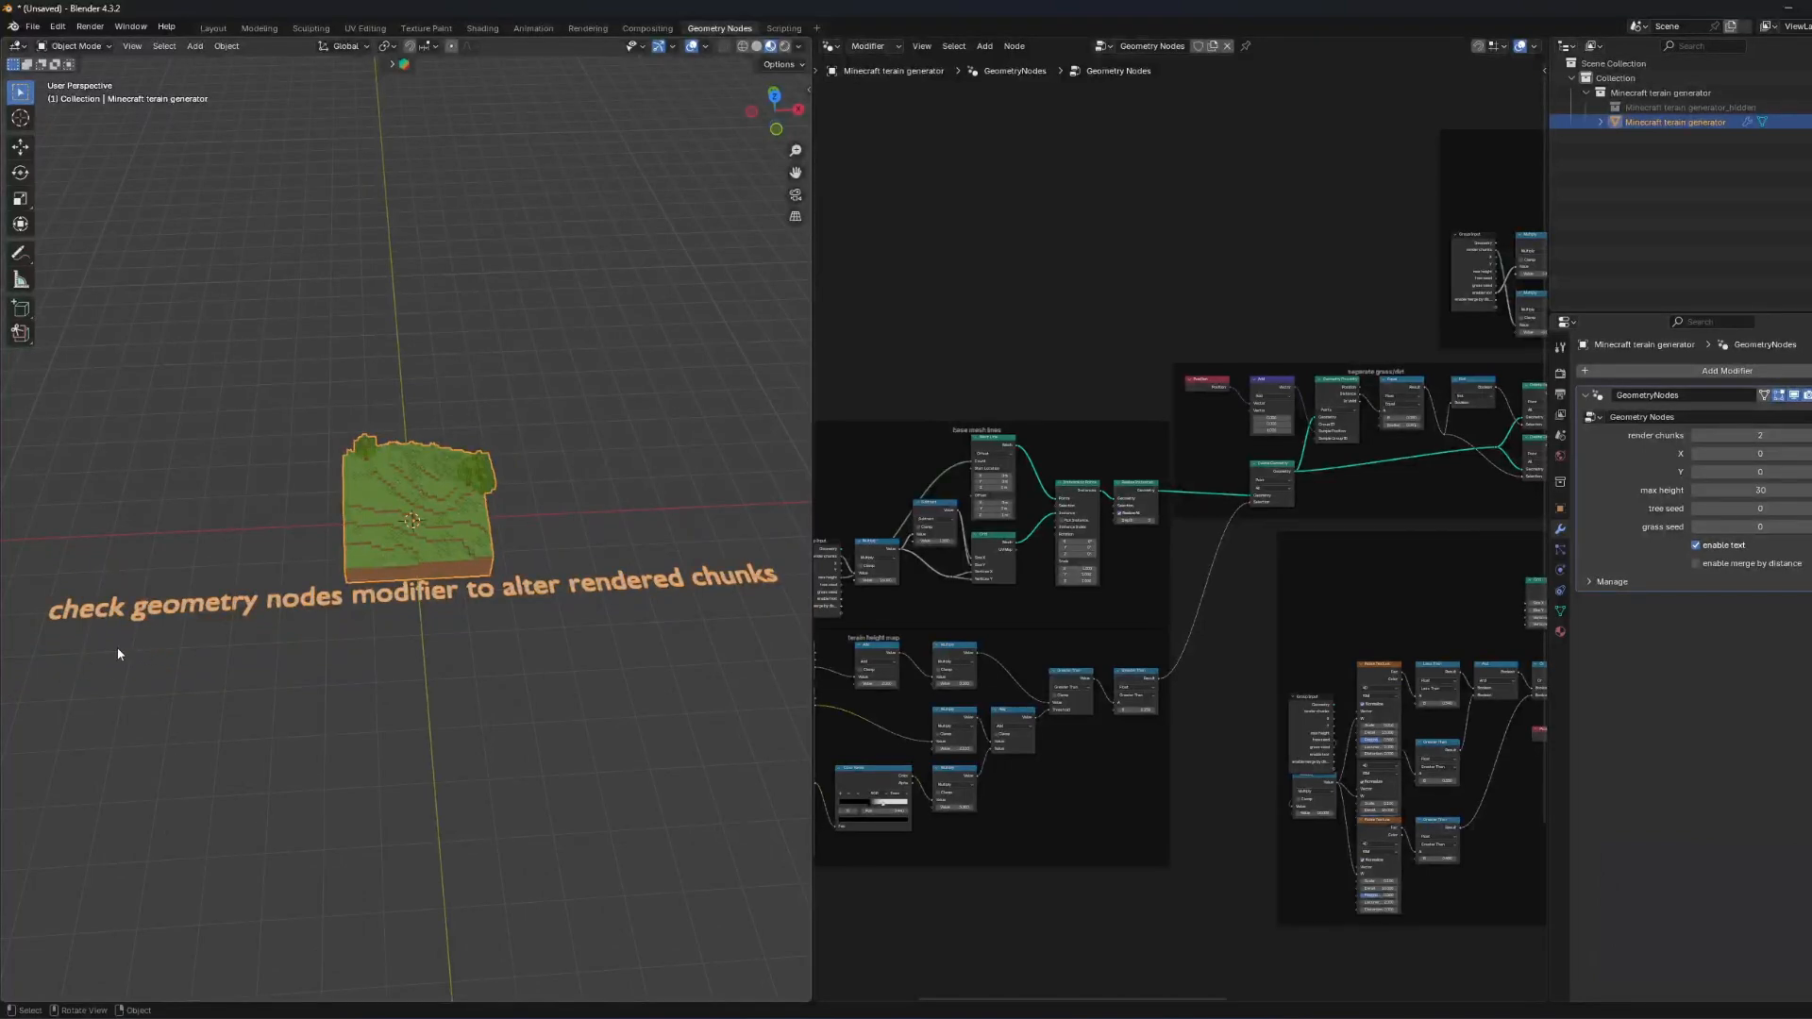
Clear the string of the String to Curves node in the text frame to remove the terrain's caption.
drag(389, 597, 734, 540)
click(696, 723)
scroll(1142, 634, up, 1)
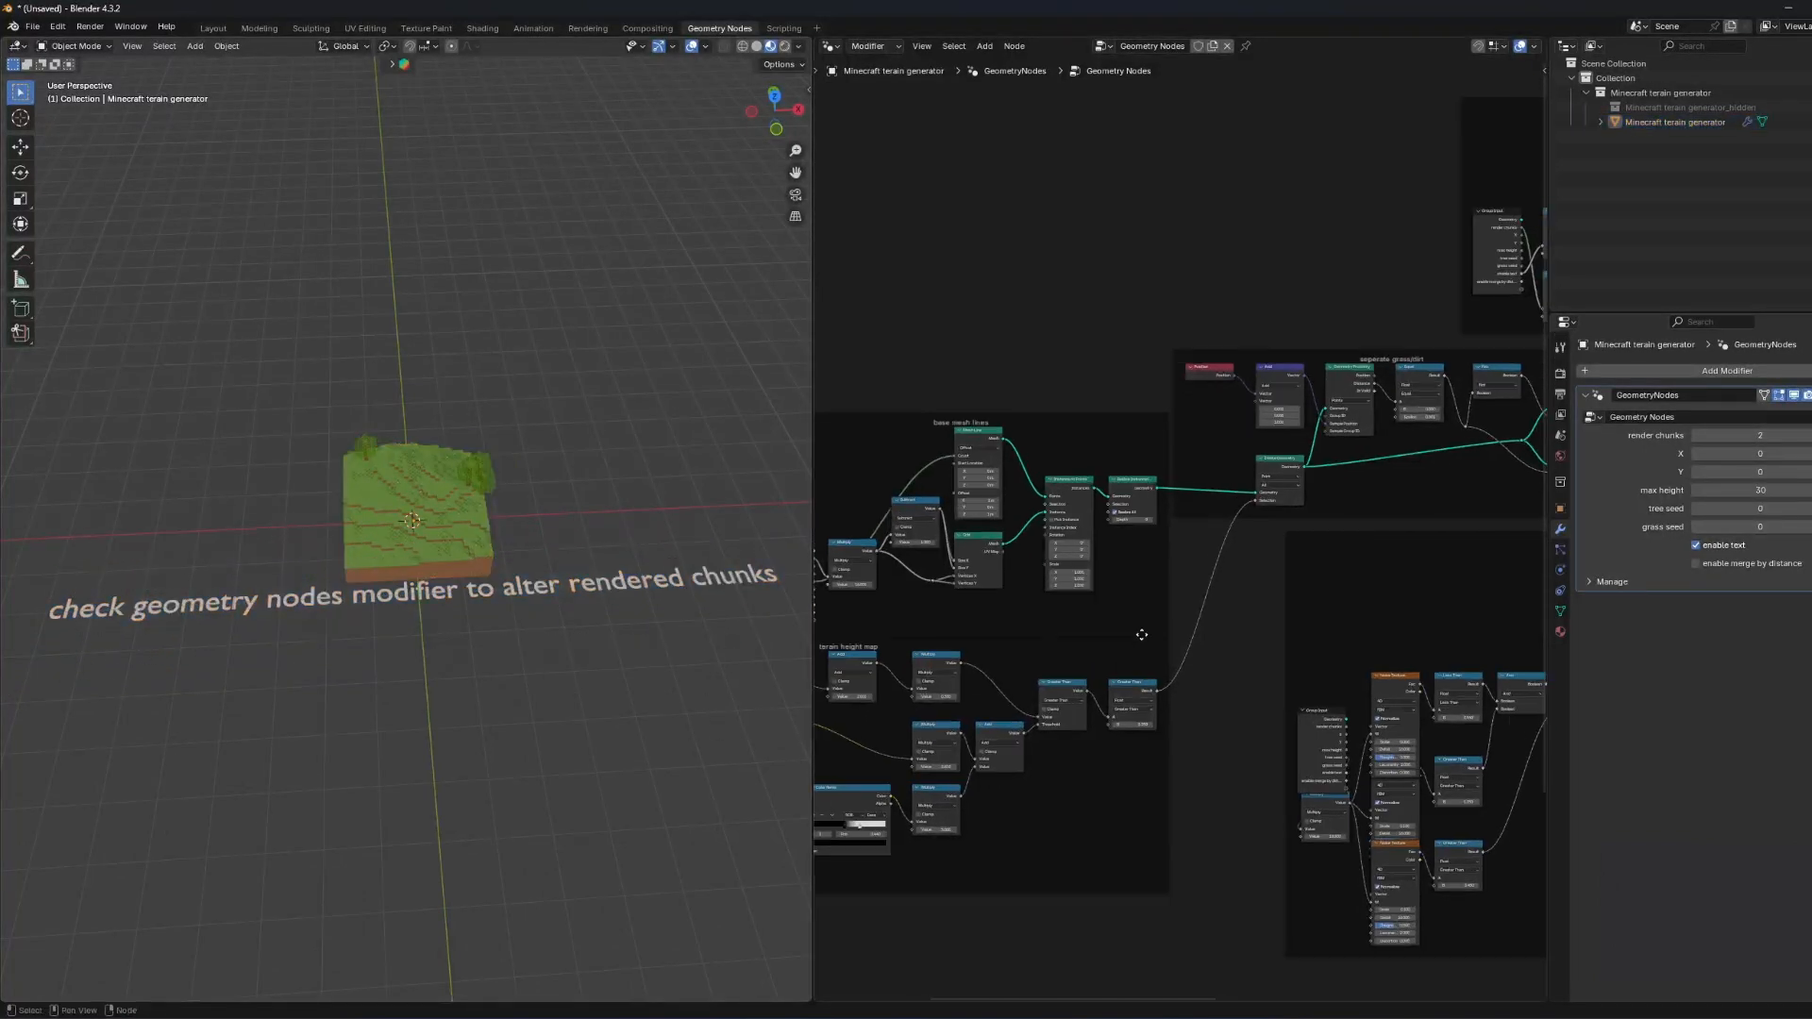
middle_drag(1256, 609, 929, 804)
middle_drag(1244, 580, 1119, 674)
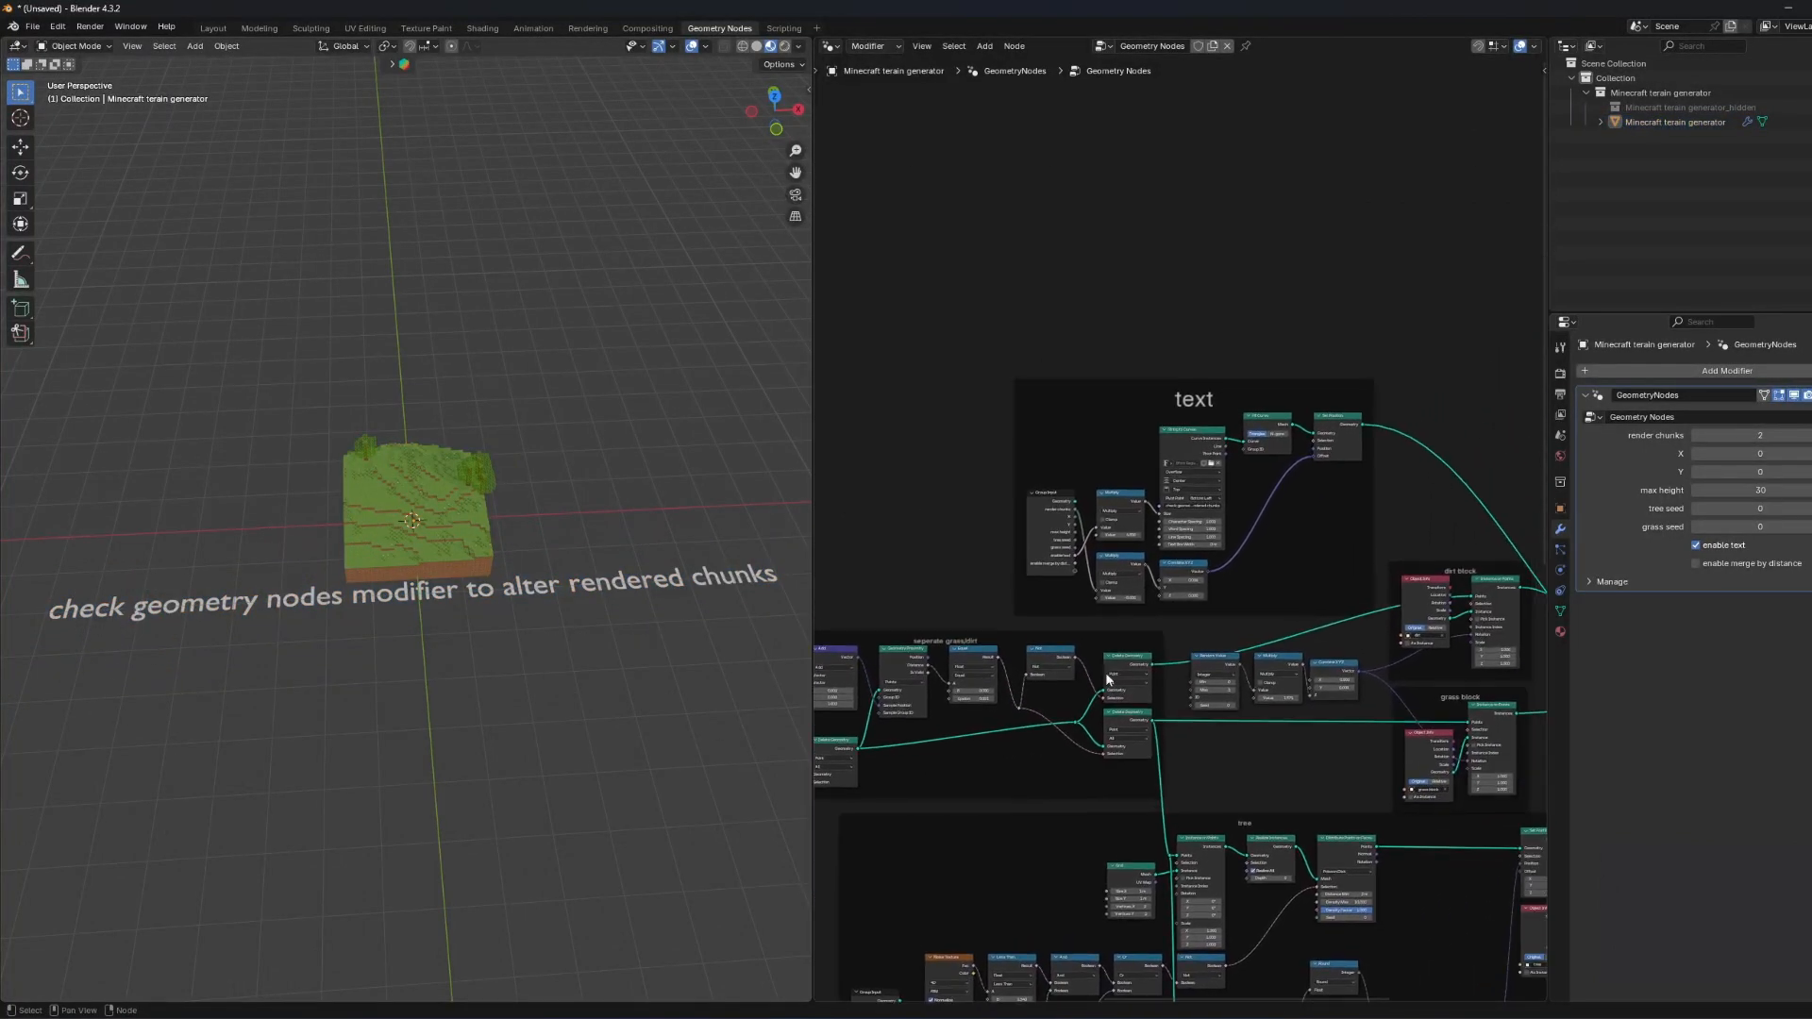
scroll(1264, 551, up, 5)
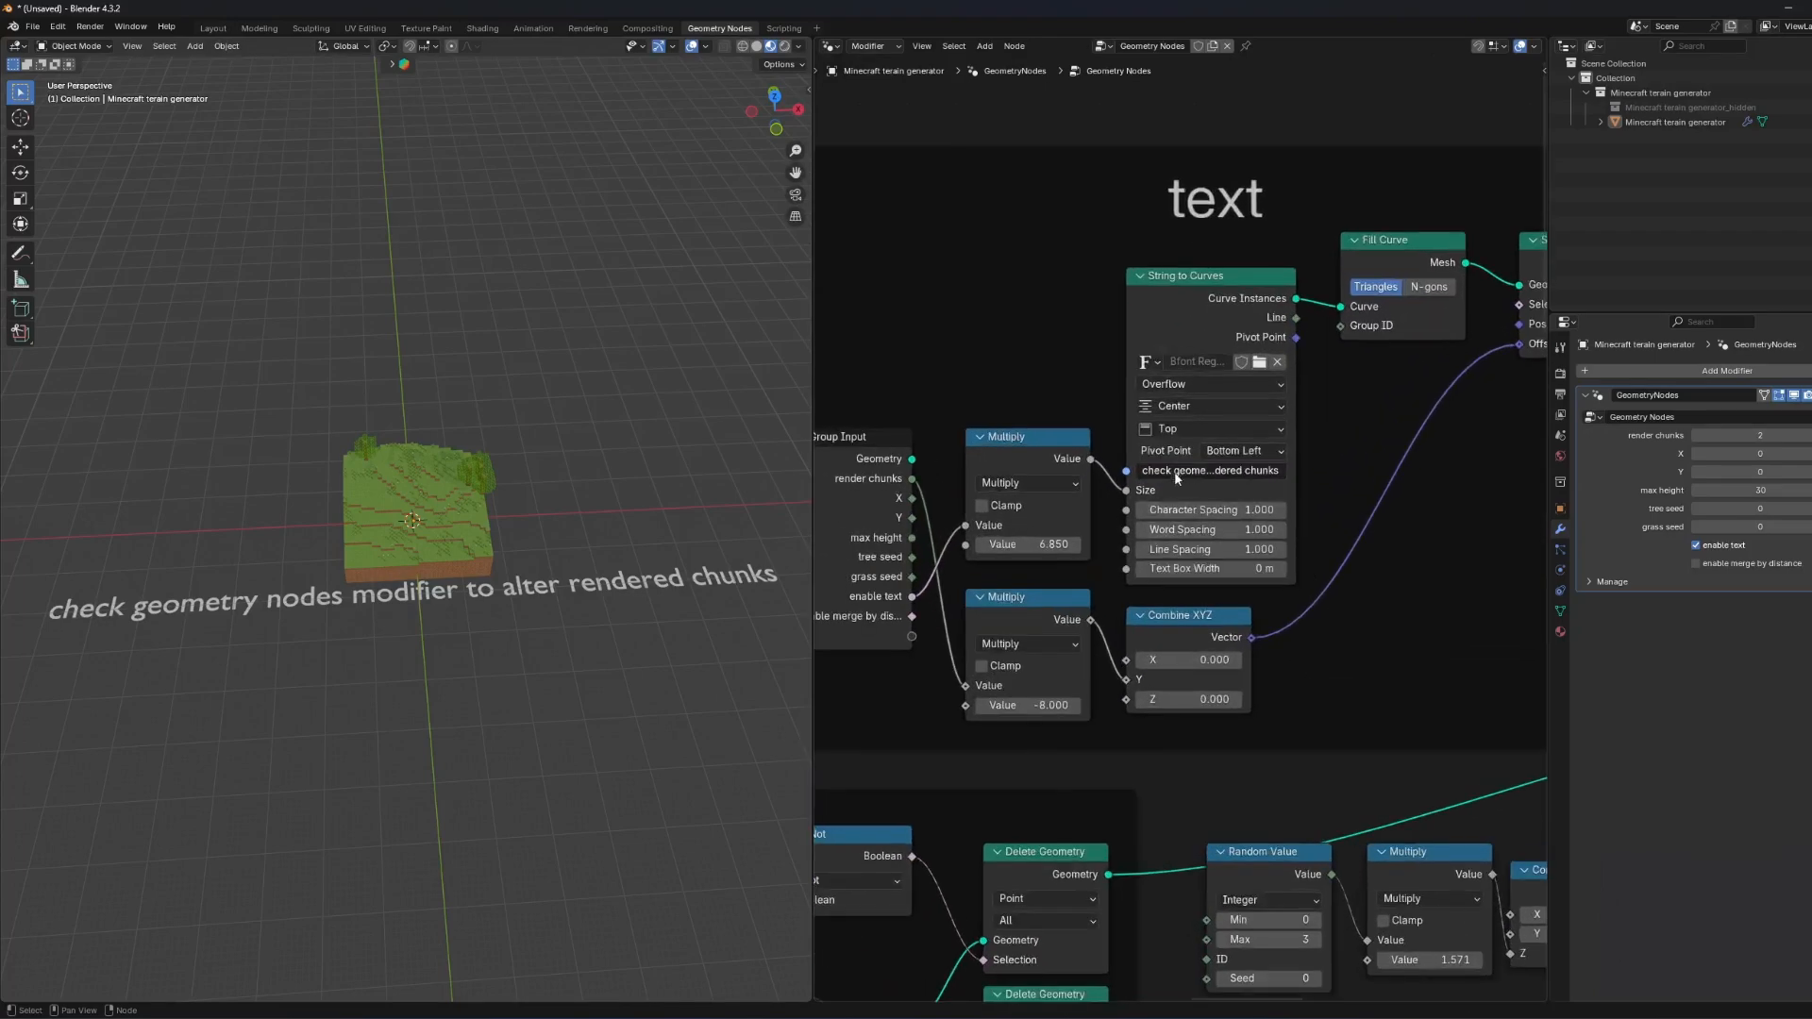
scroll(1174, 473, down, 3)
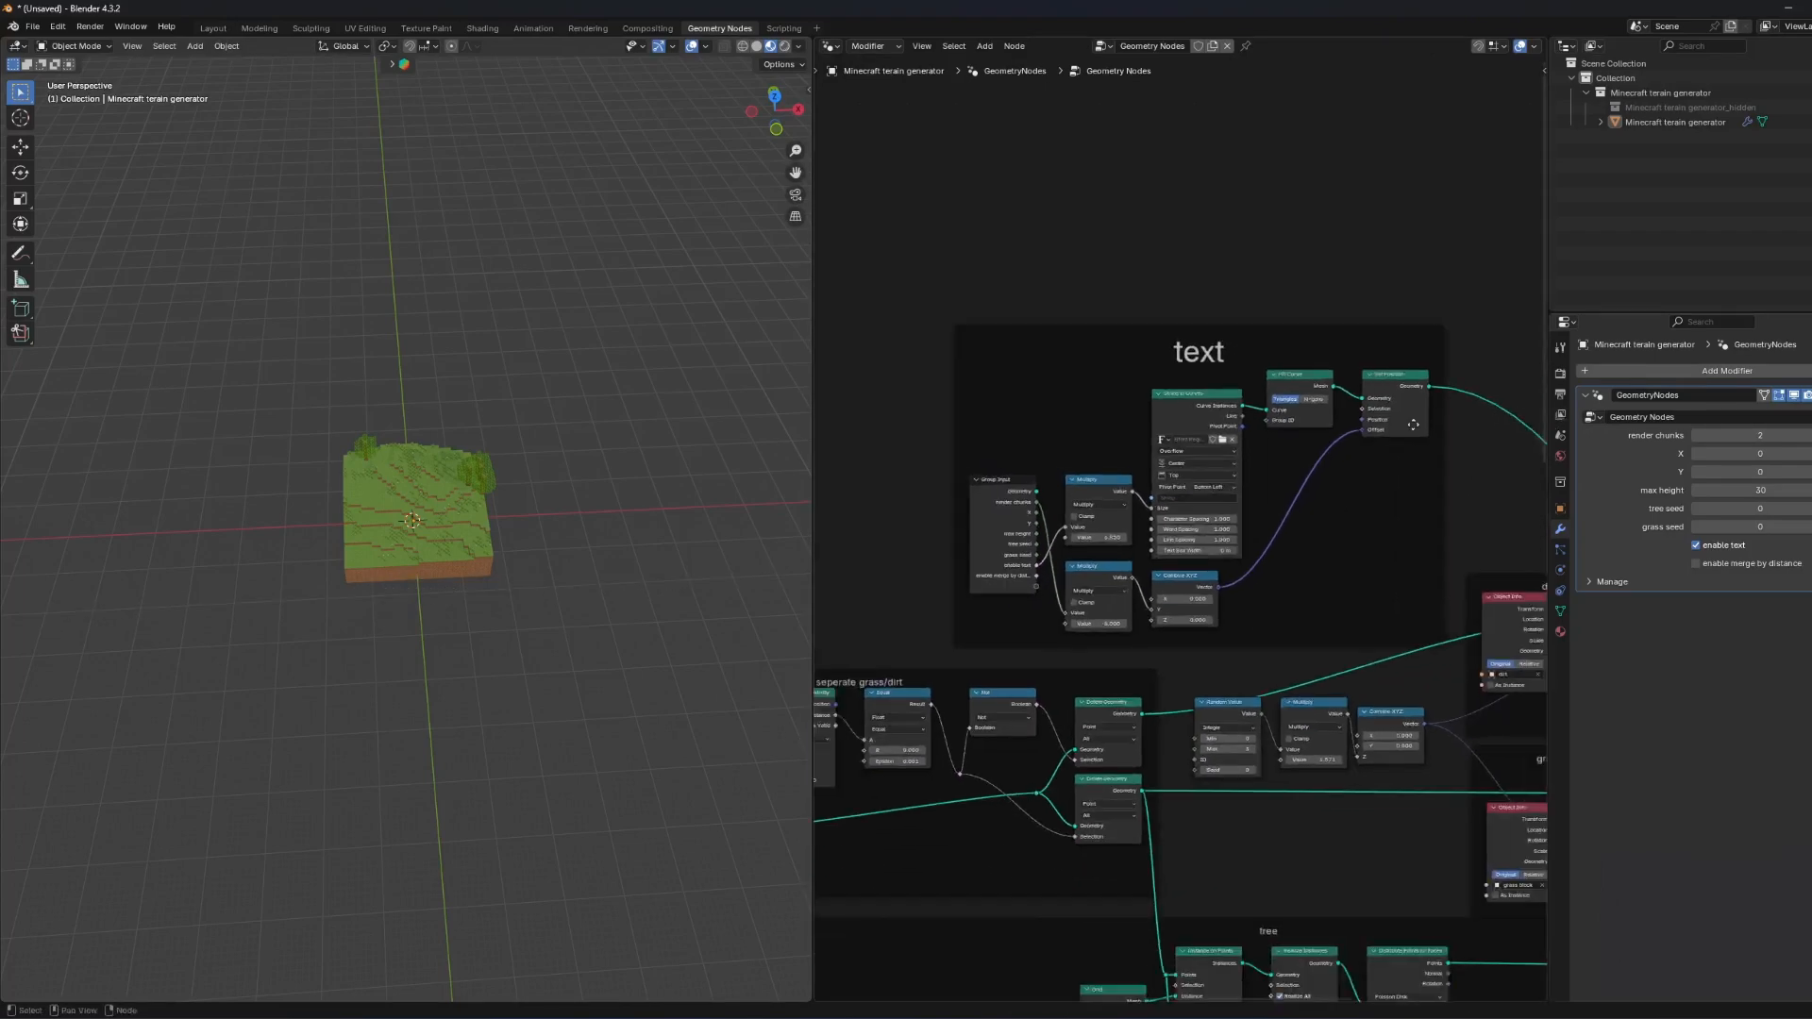
scroll(469, 639, up, 10)
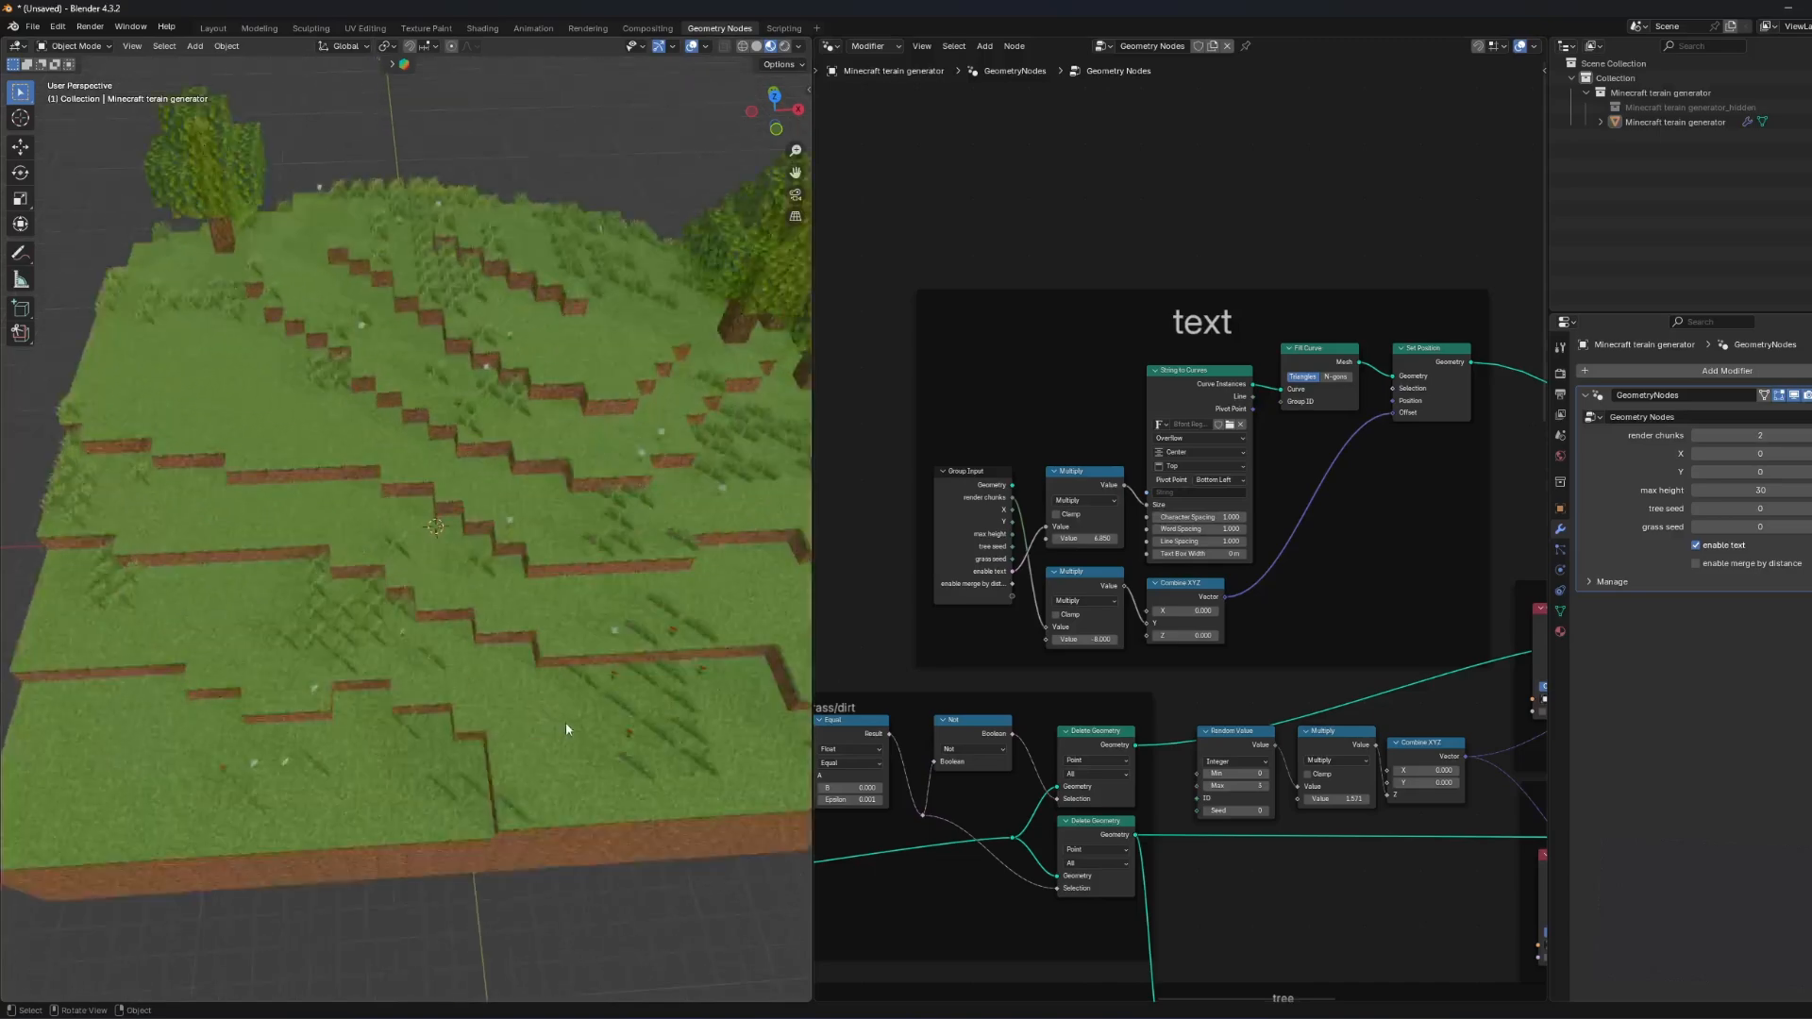
Examine the terrain from several angles and the nodes in the base mesh lines and terrain height map frames.
middle_drag(565, 724, 651, 708)
scroll(630, 733, down, 2)
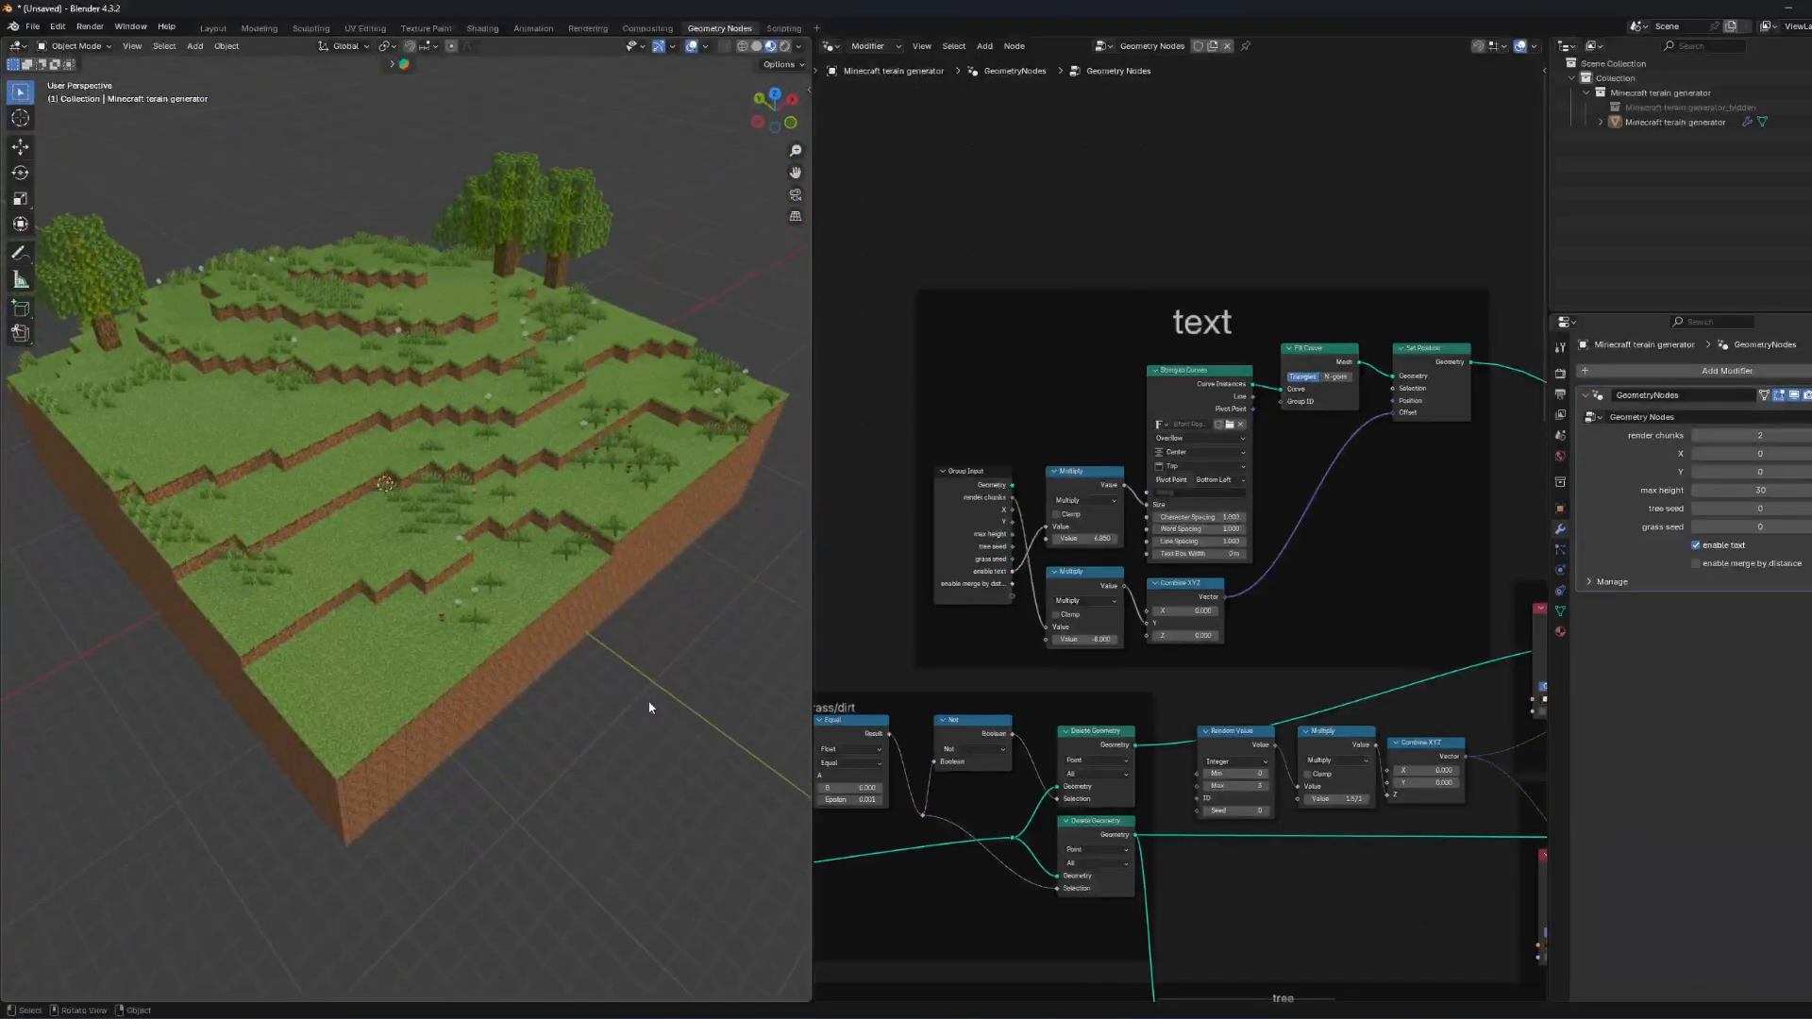
scroll(991, 727, down, 4)
middle_drag(991, 727, 1363, 514)
middle_drag(572, 593, 549, 583)
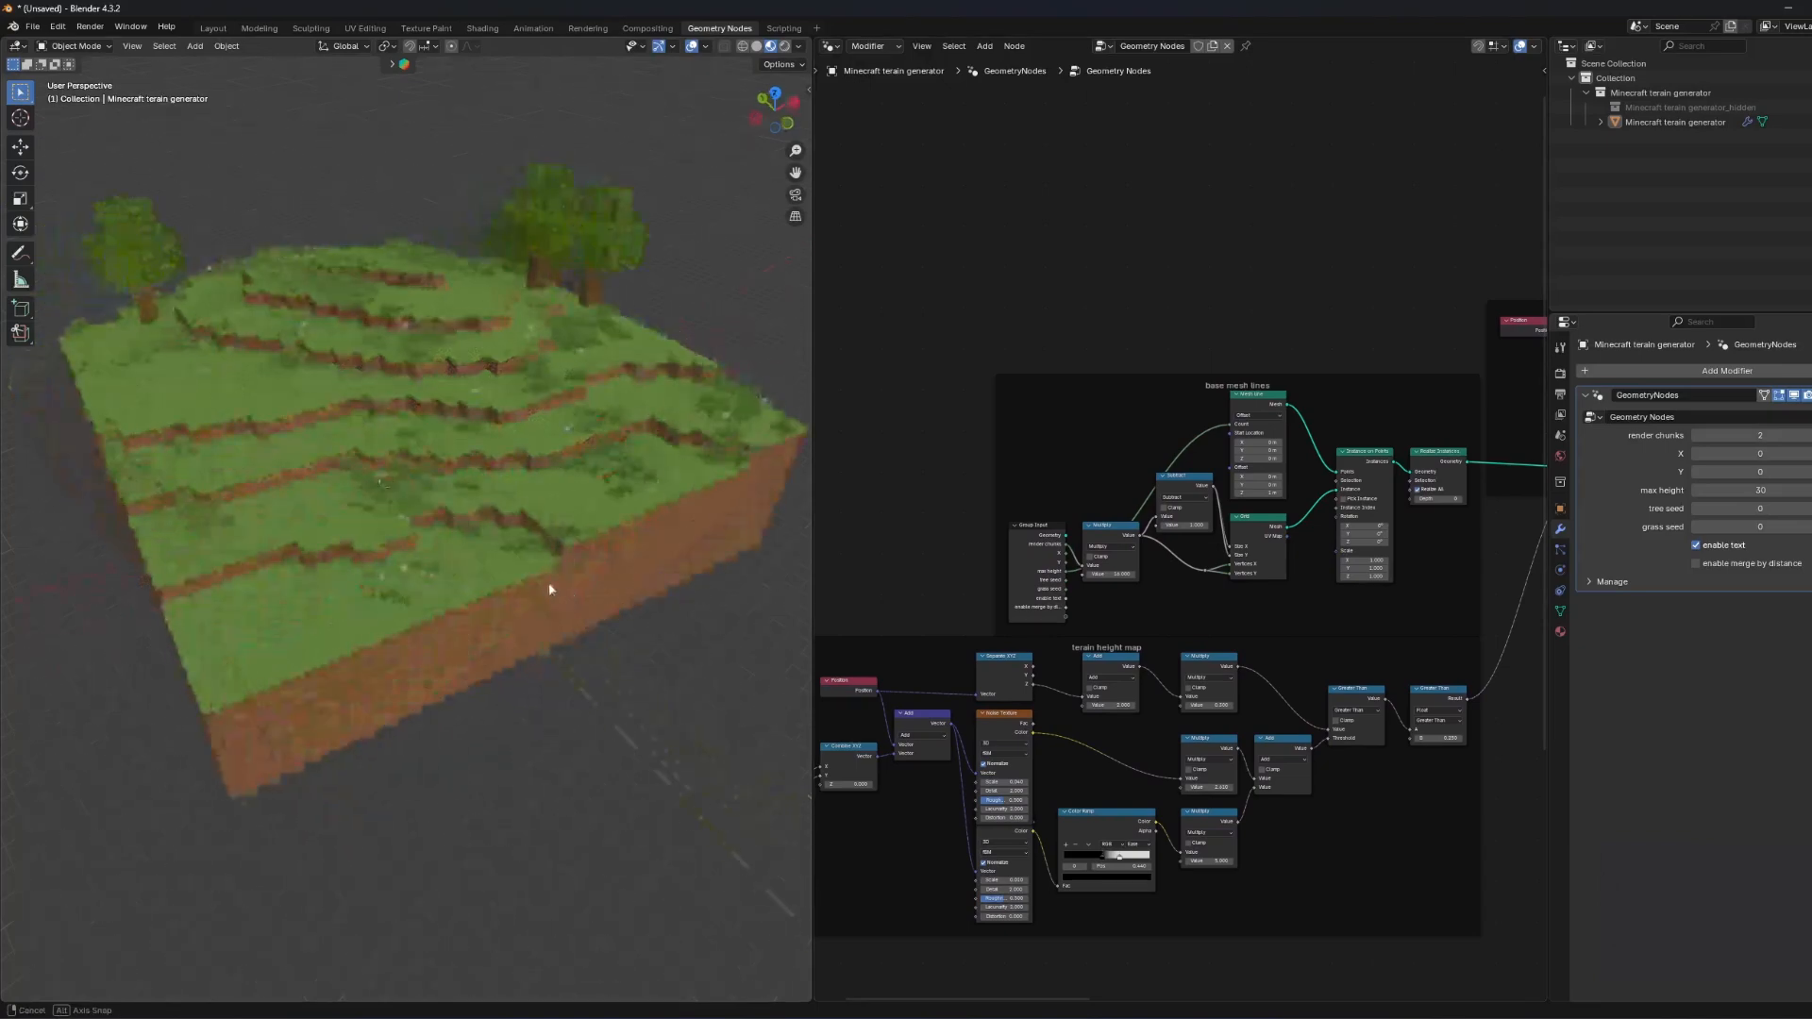
scroll(549, 583, down, 1)
middle_drag(969, 804, 1057, 663)
scroll(1106, 771, up, 2)
scroll(1057, 664, up, 6)
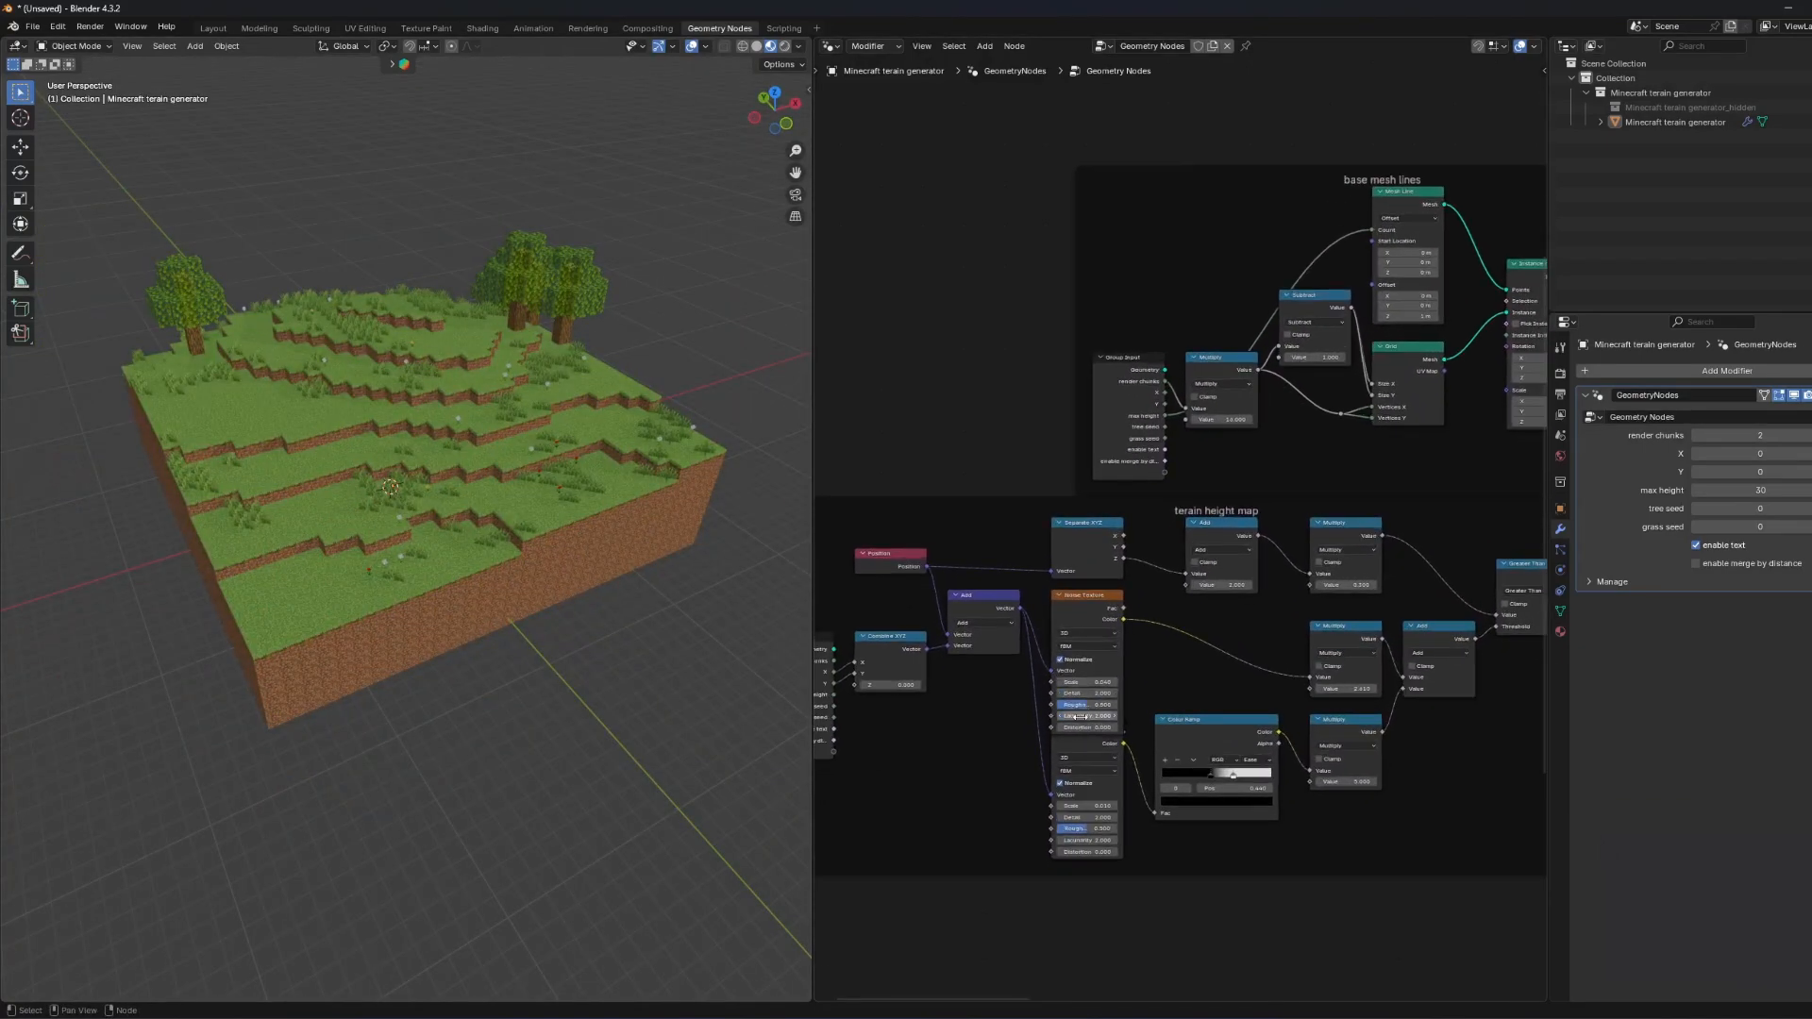
middle_drag(1026, 841, 1063, 764)
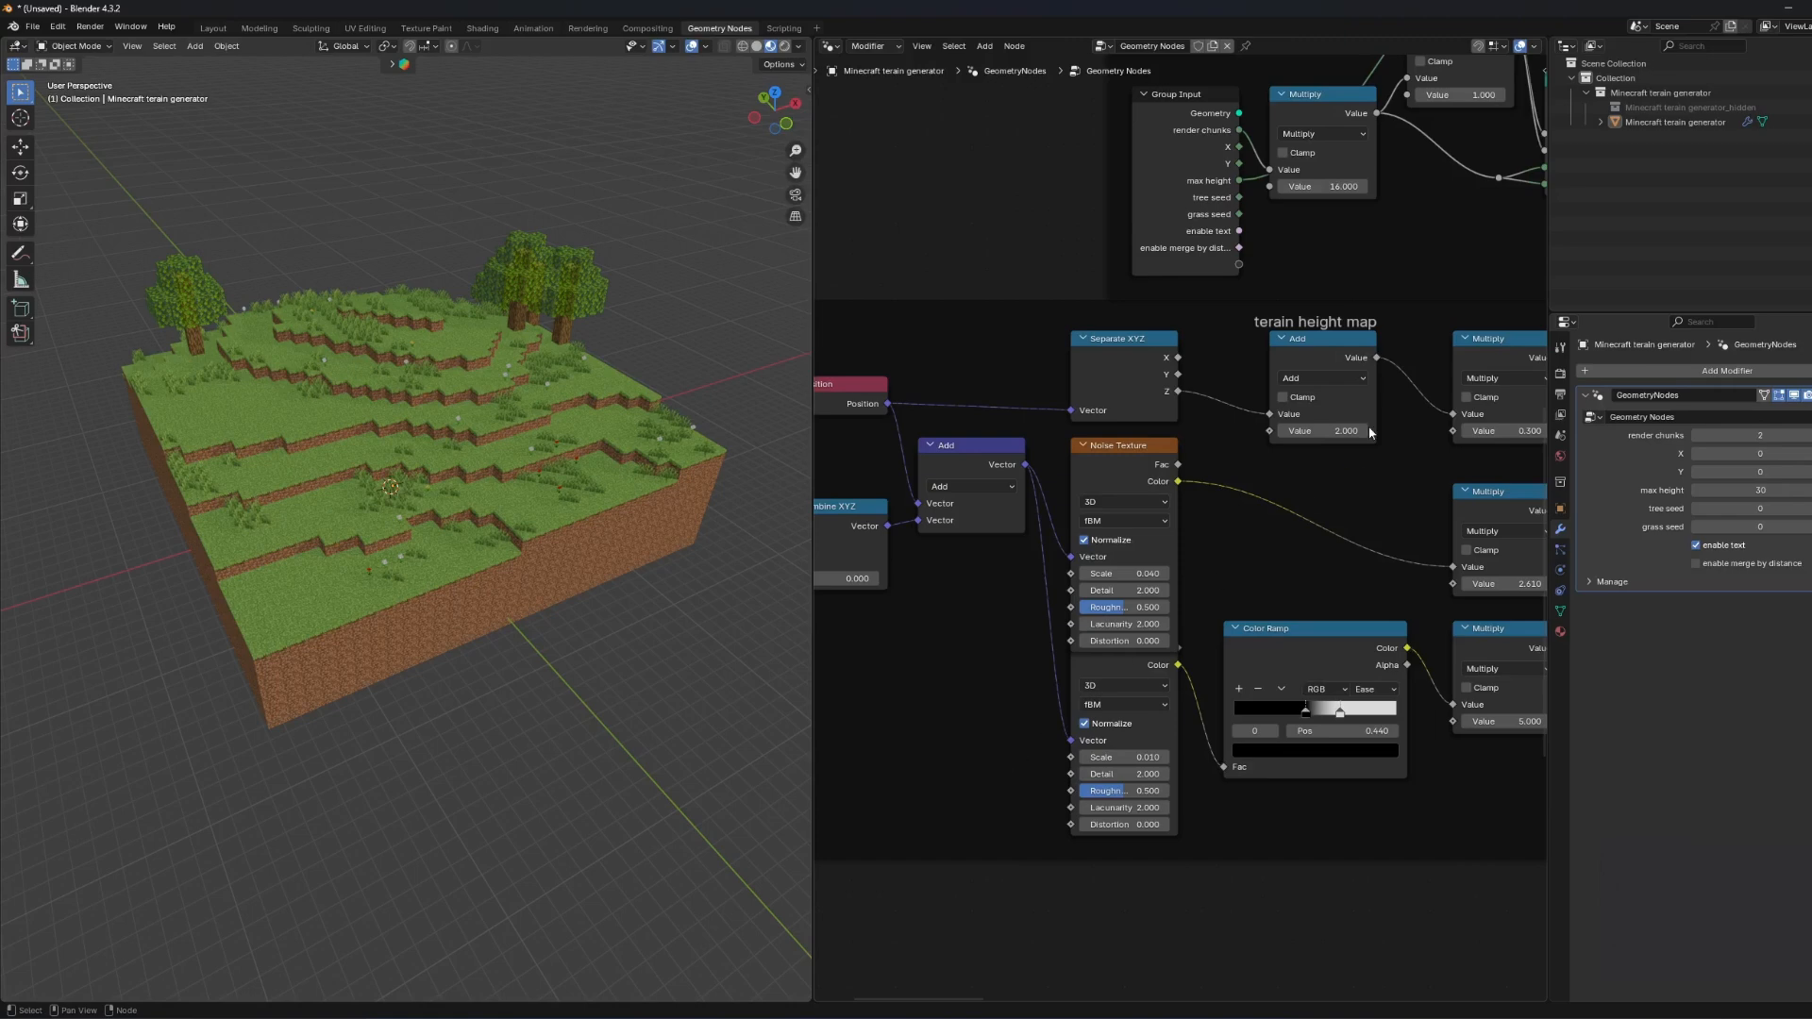
scroll(1301, 789, up, 4)
middle_drag(618, 629, 698, 624)
Set the value of the Add node in the terrain height map frame to 4.000.
mouse_move(1062, 587)
mouse_down()
mouse_move(1161, 589)
mouse_move(1059, 589)
mouse_up()
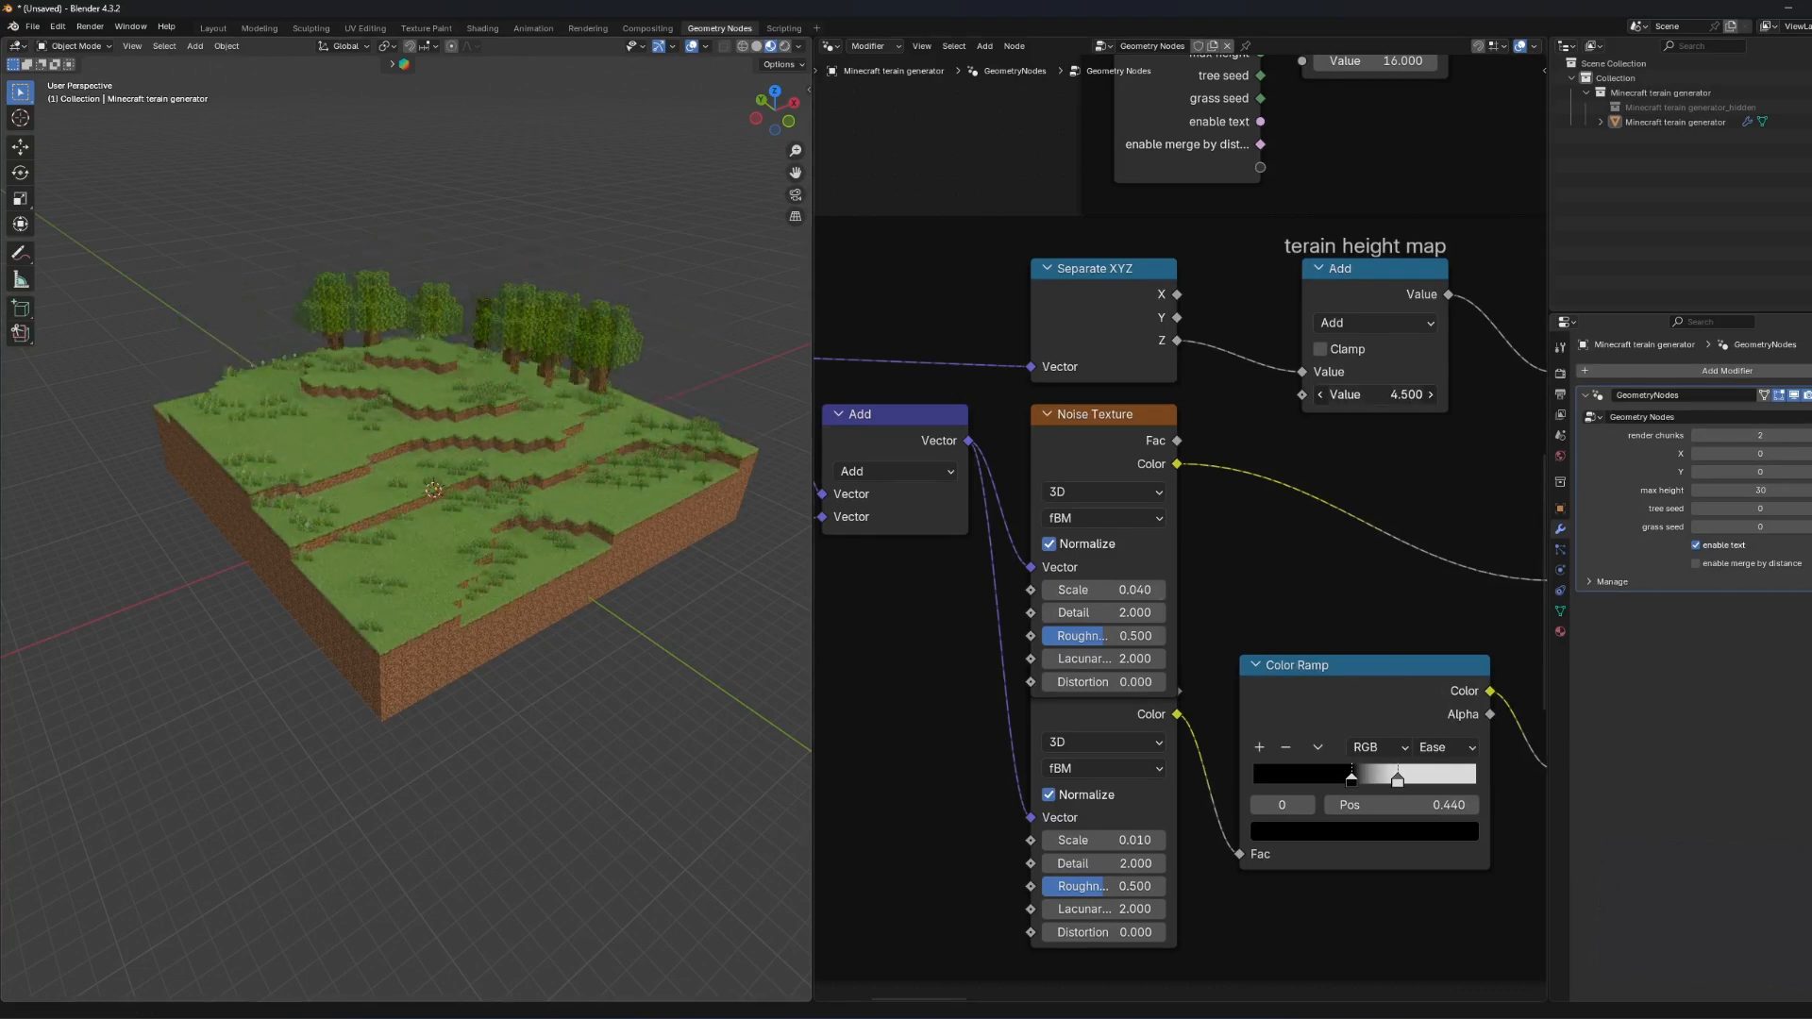
drag(1378, 394, 1427, 394)
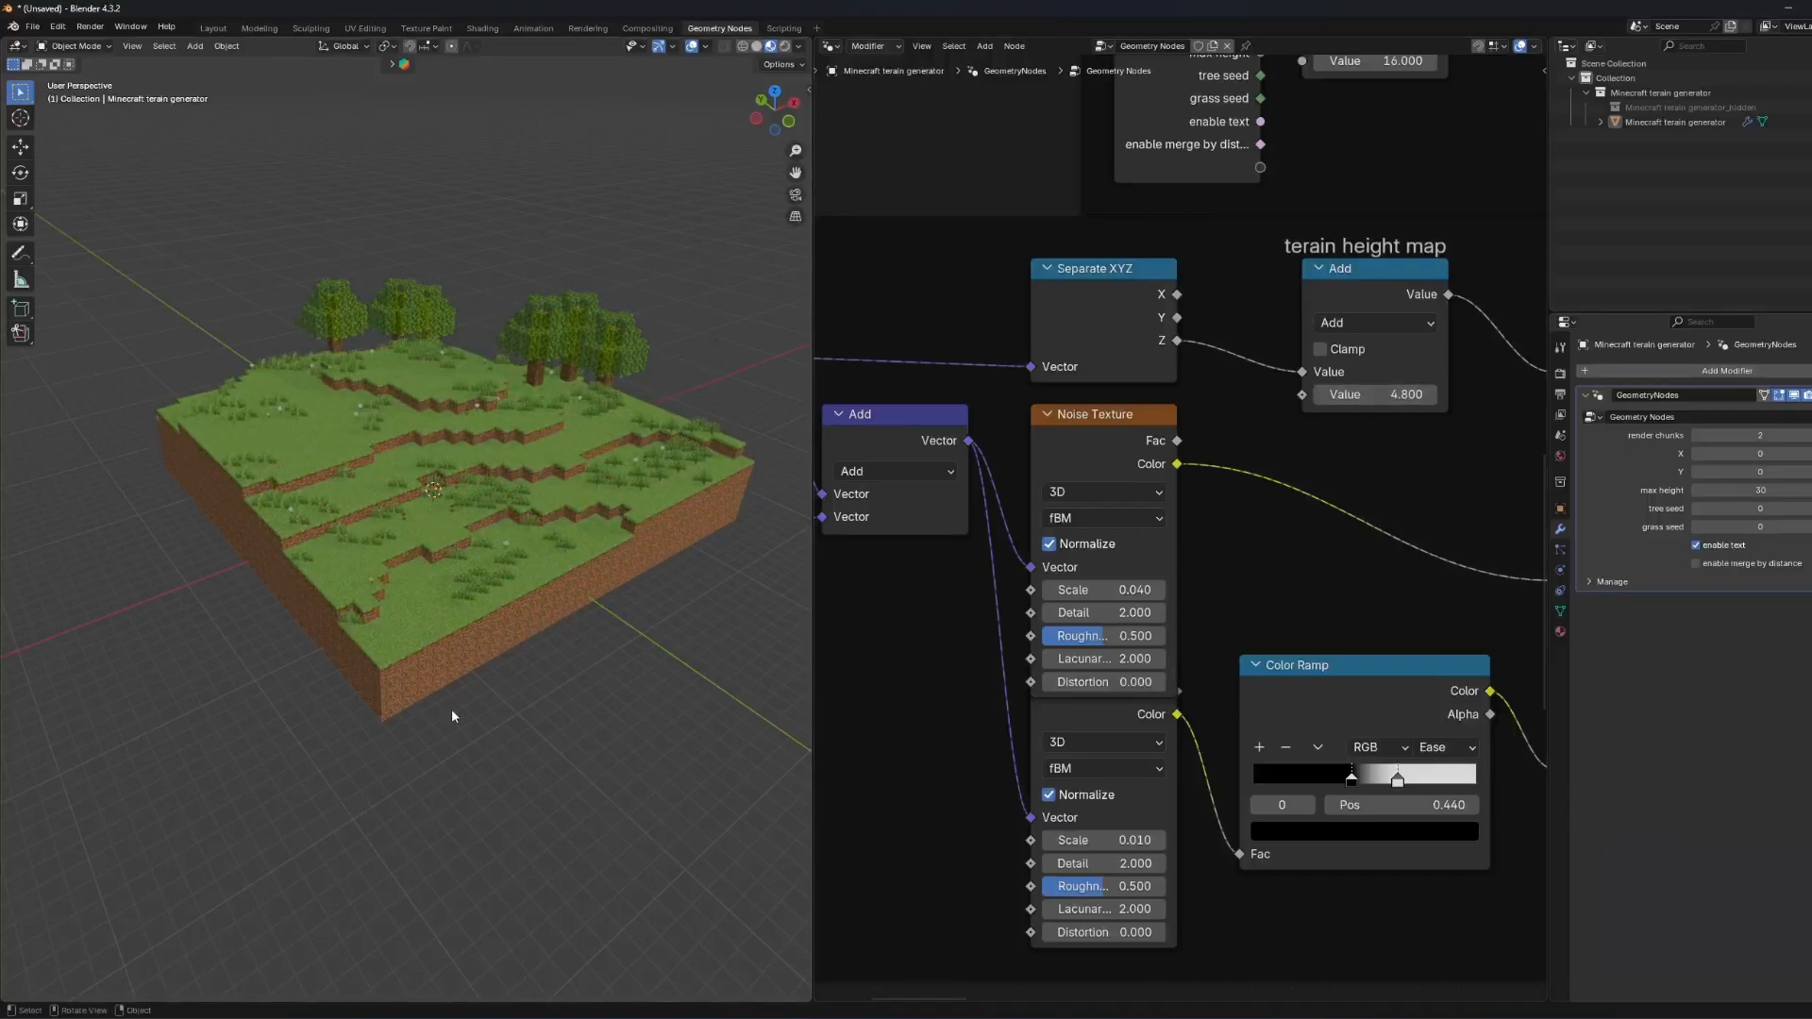
middle_drag(452, 716, 299, 587)
key(Return)
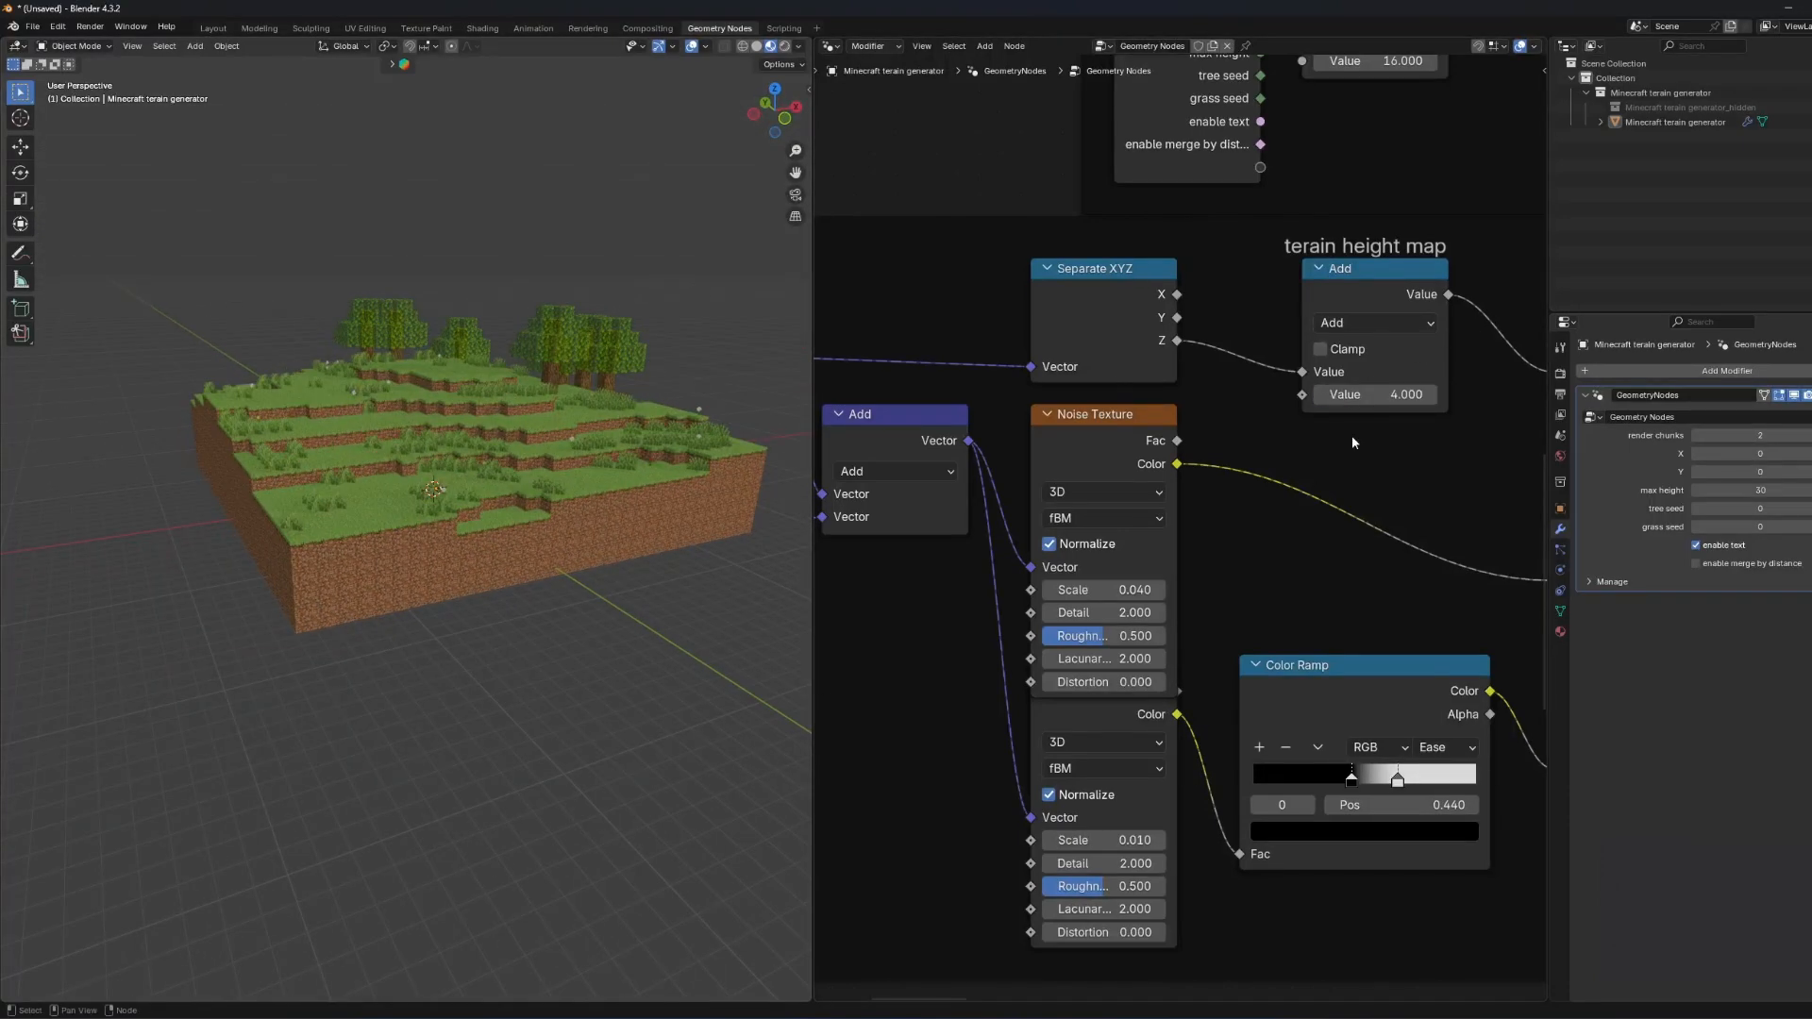
Move the Color Ramp's black stop to position 0.536 to steepen the terrain.
middle_drag(540, 492, 567, 543)
drag(1360, 773, 1376, 807)
scroll(1325, 805, up, 1)
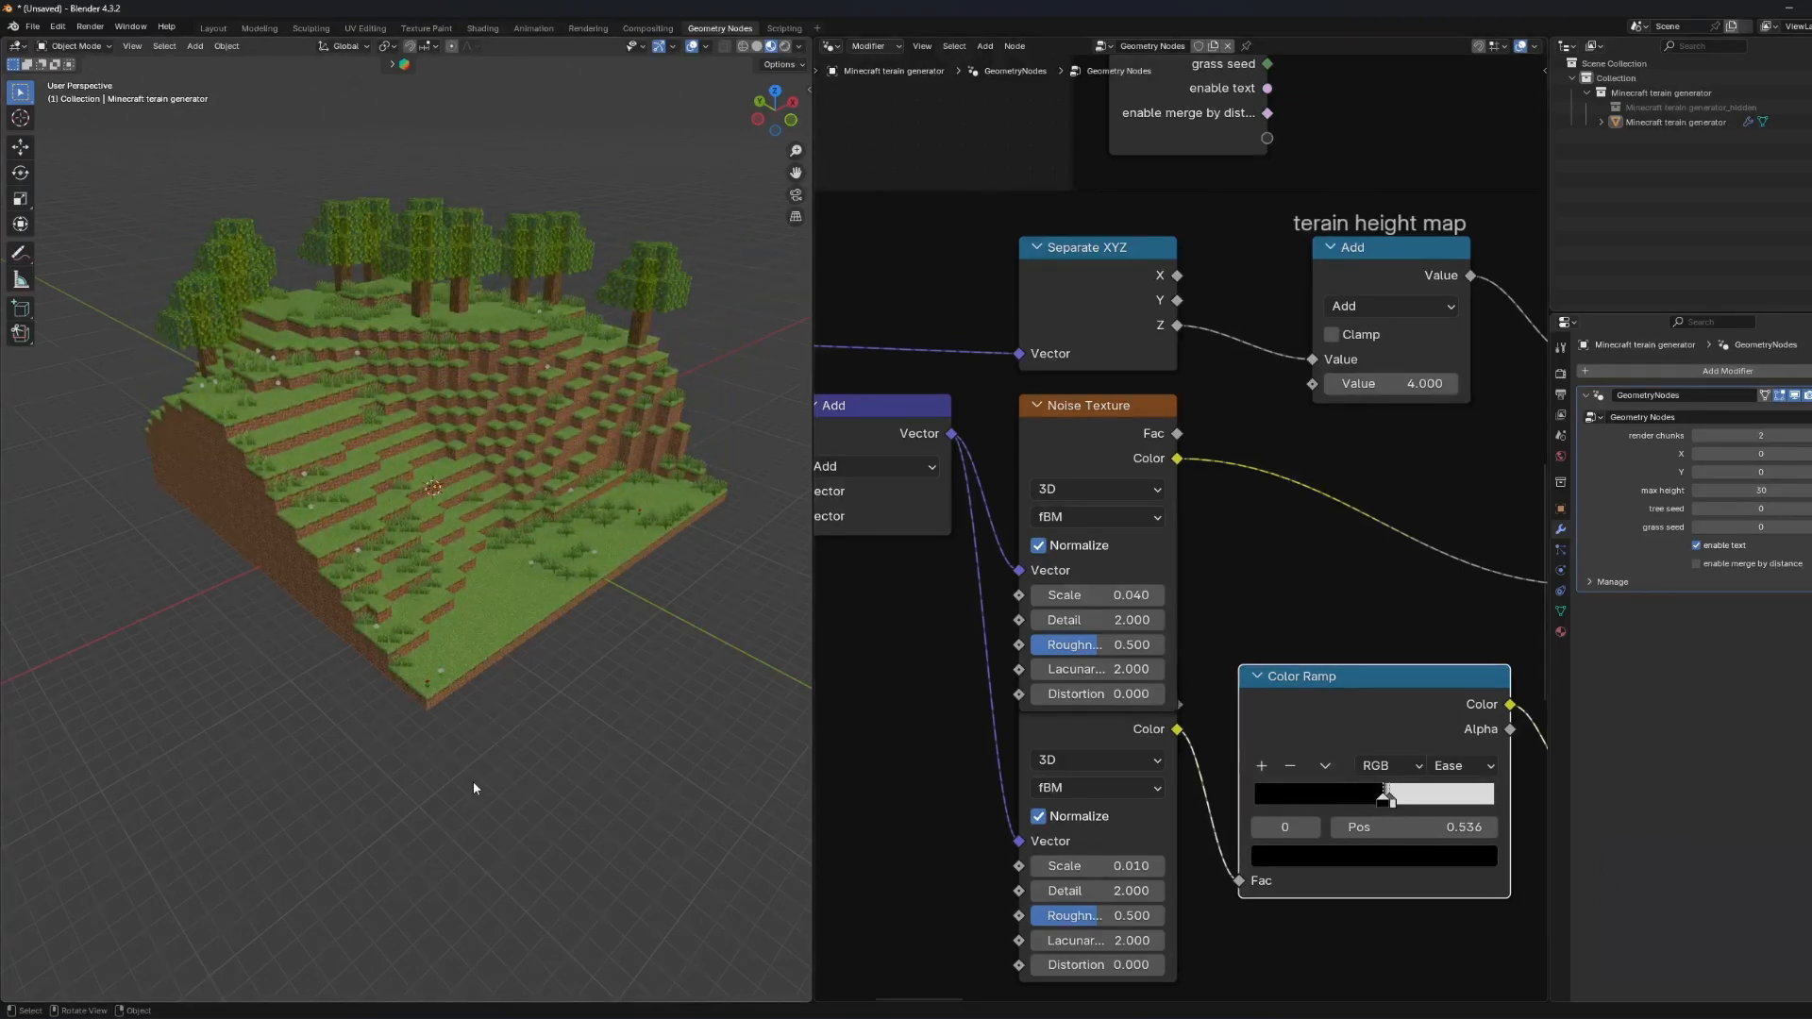
middle_drag(472, 789, 528, 567)
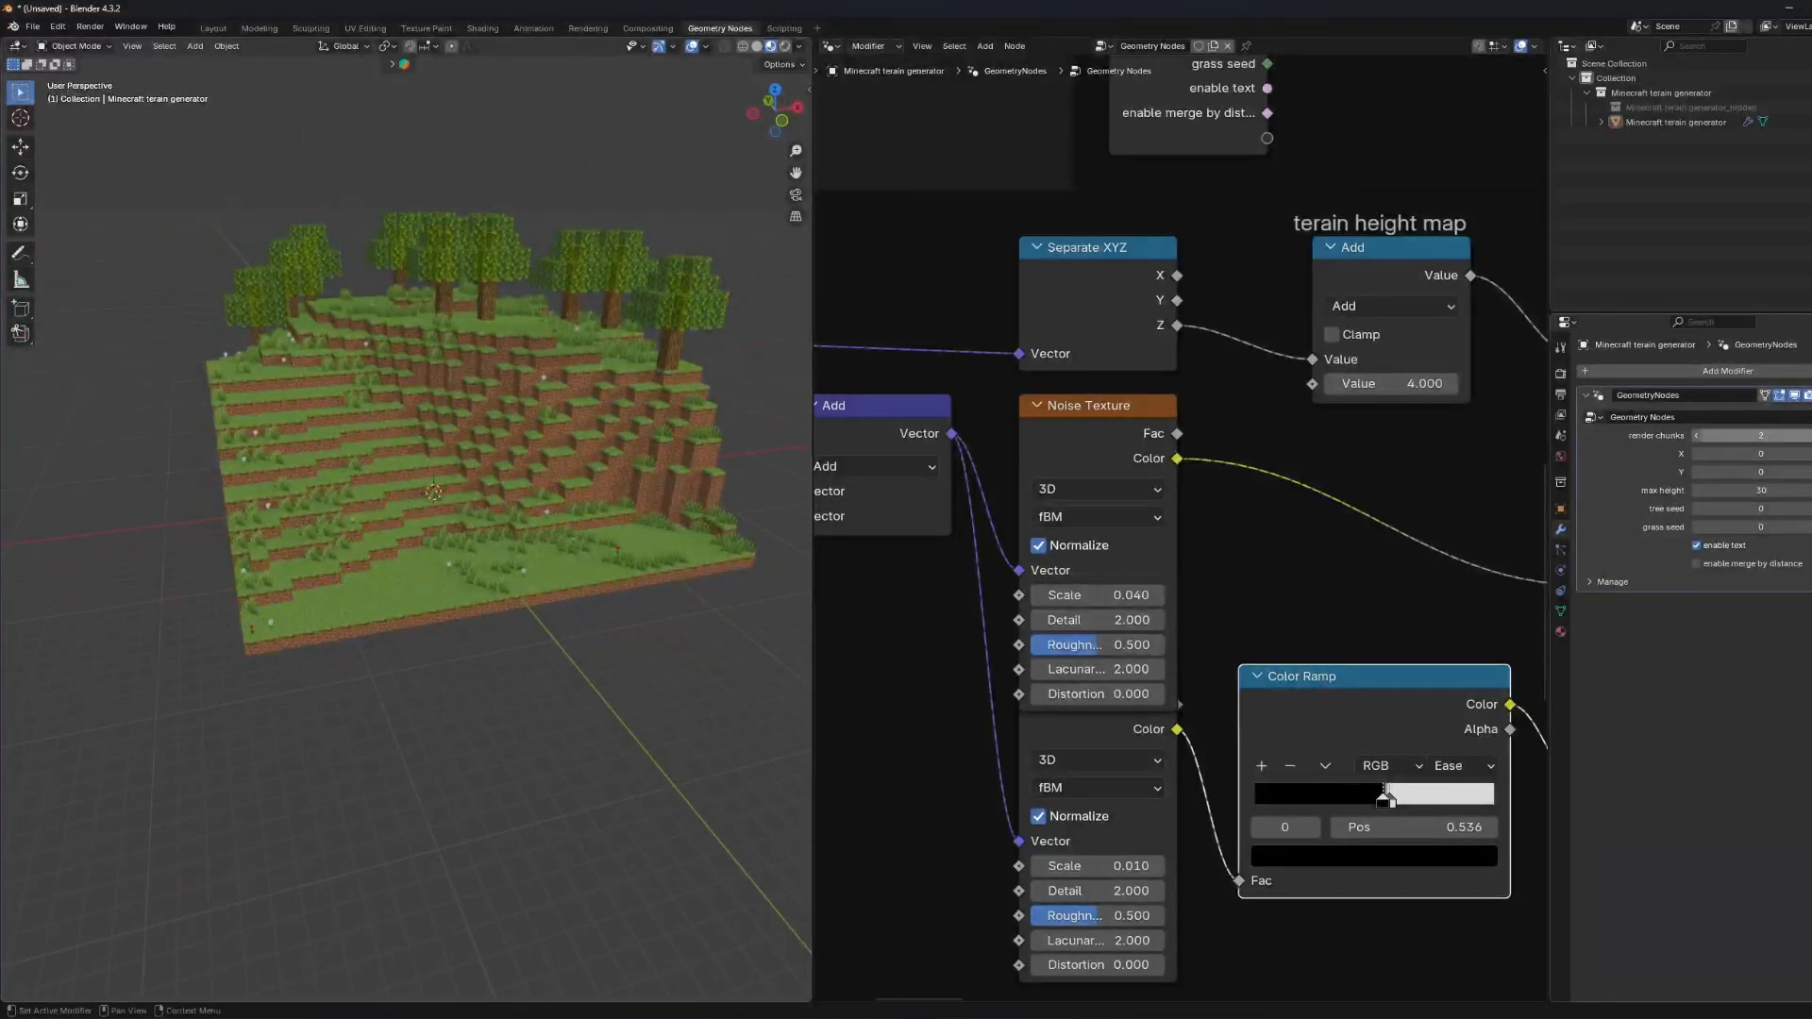
Set the terrain generator's render chunks to 1.
drag(1761, 436, 1763, 437)
scroll(552, 633, up, 2)
middle_drag(552, 634, 593, 693)
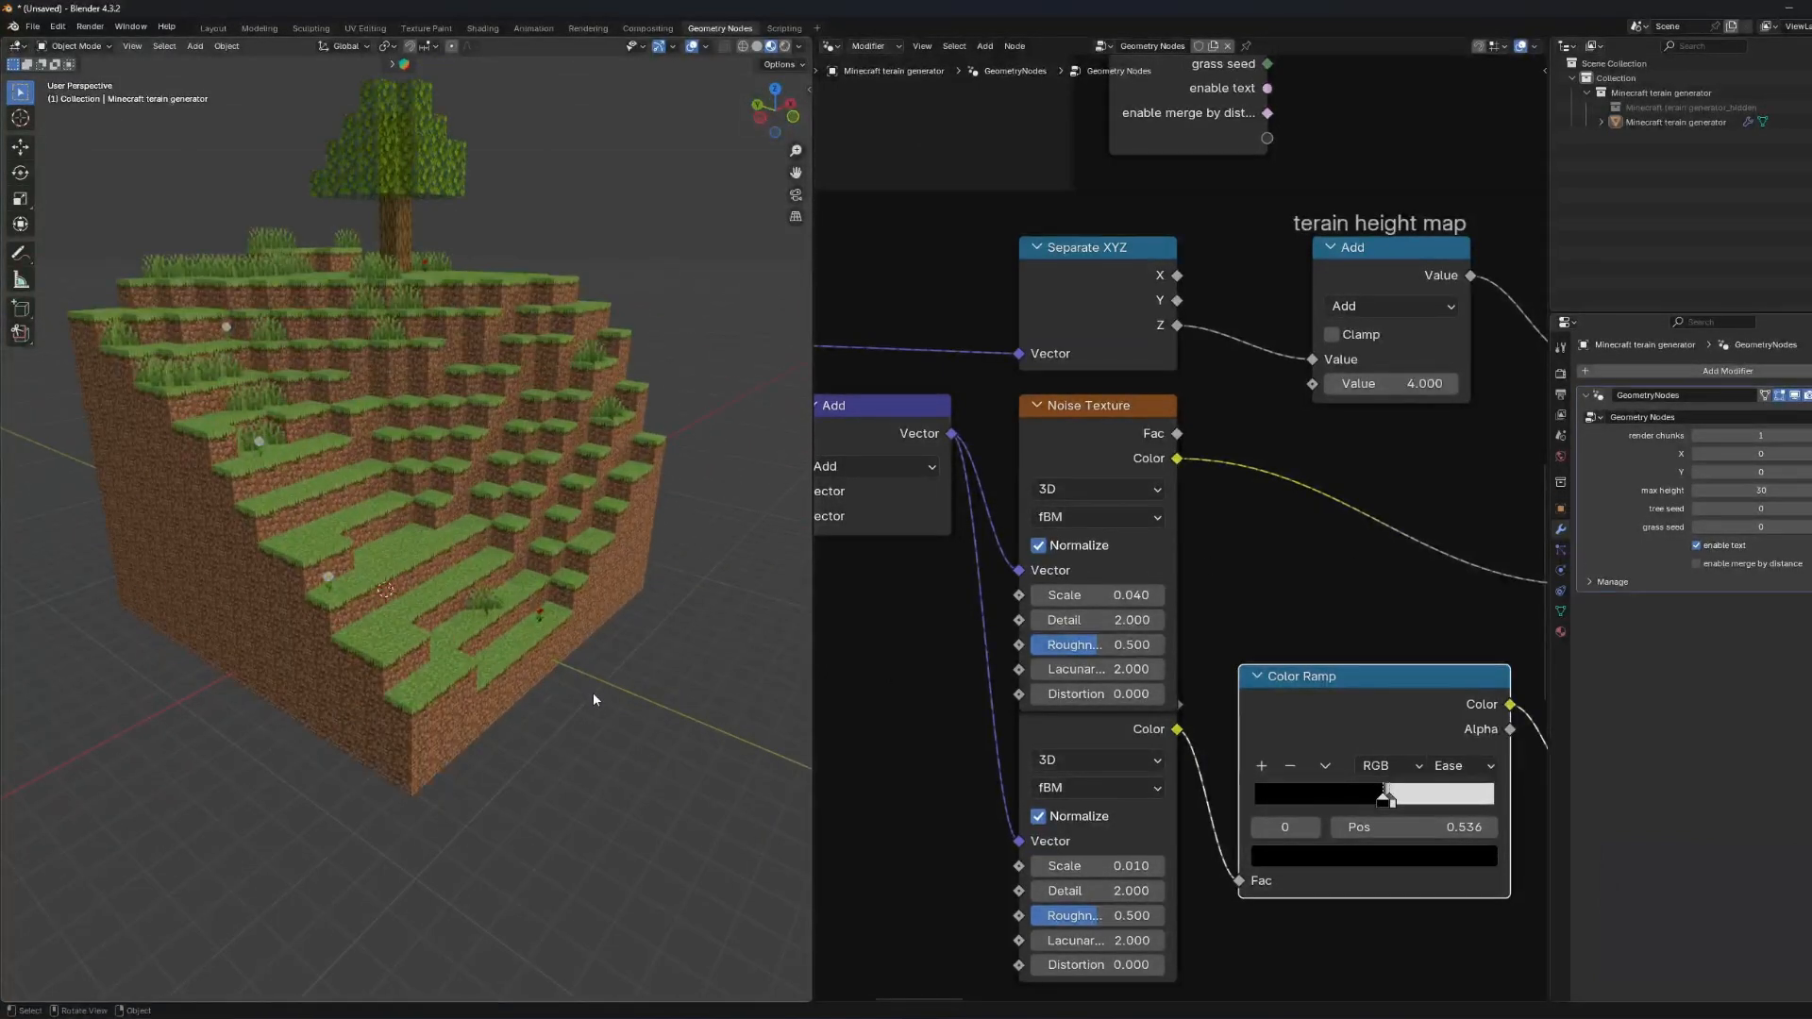
Try the Color Ramp with its black stop at the start and its white stop at 0.668.
drag(1391, 799, 1255, 801)
drag(1493, 801, 1415, 800)
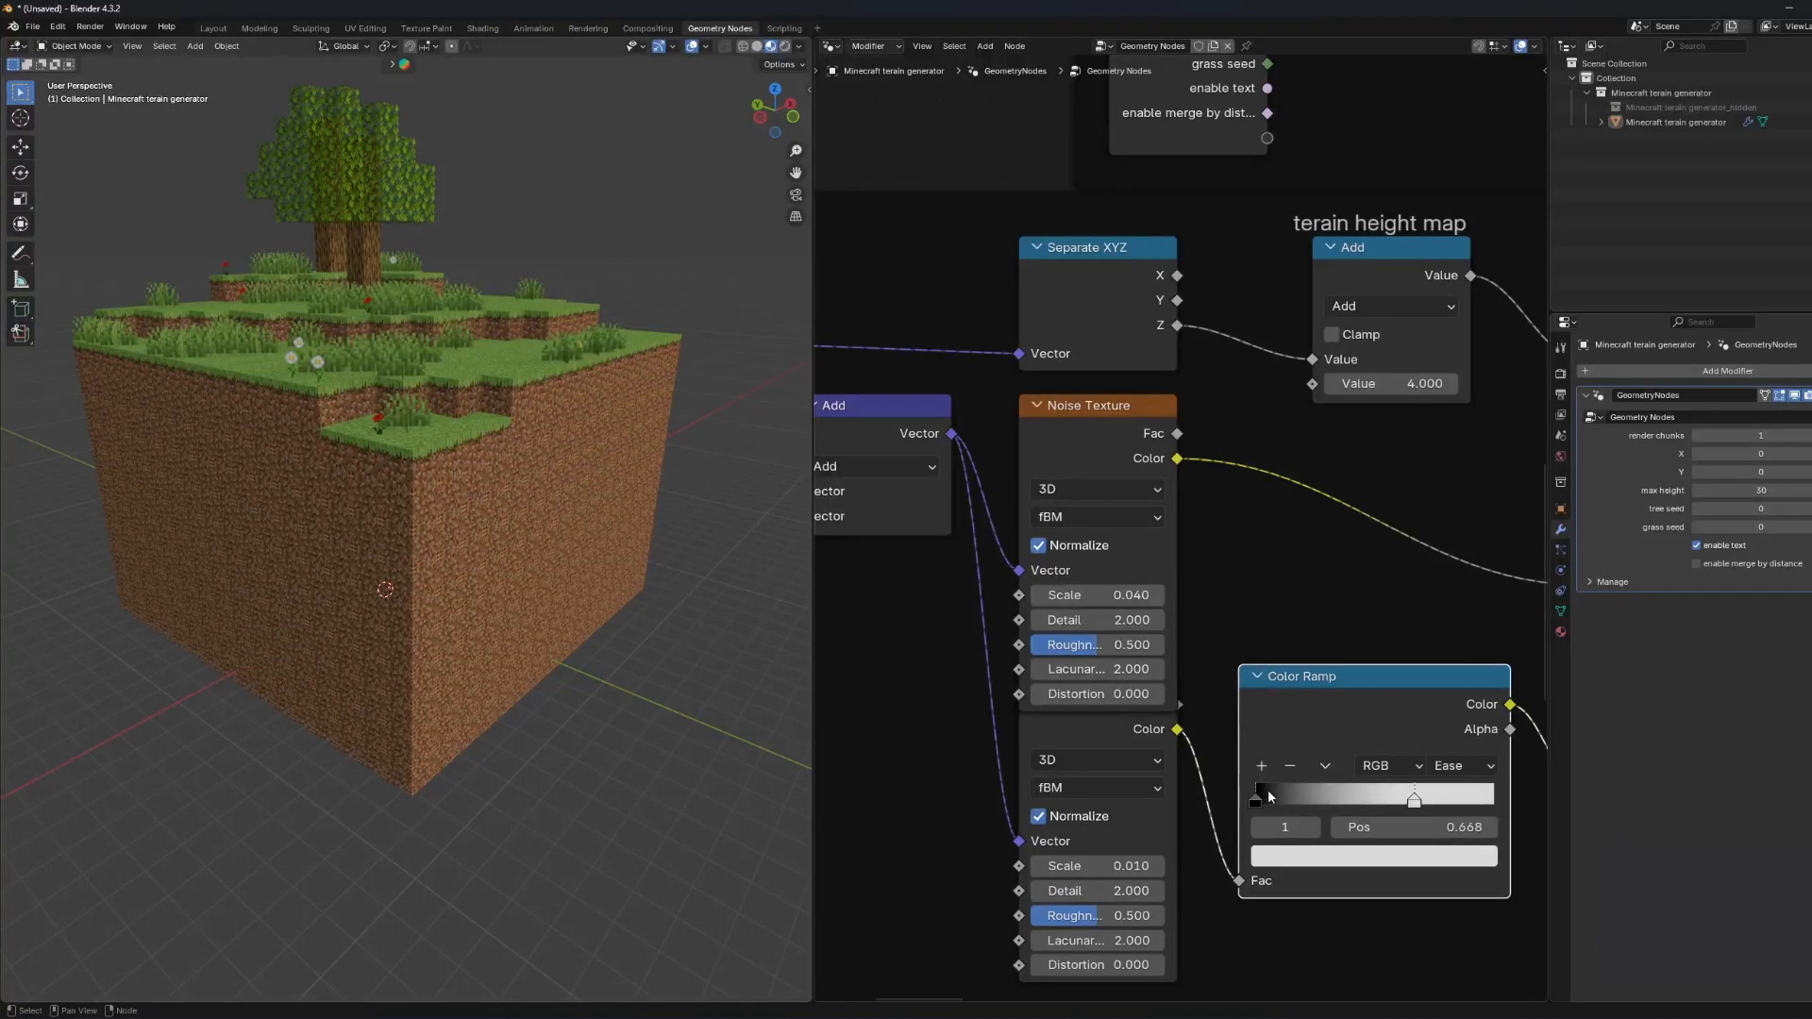
mouse_move(1256, 800)
mouse_down()
mouse_move(1361, 800)
mouse_move(1255, 800)
mouse_up()
Change the Color Ramp to Constant interpolation and adjust its stops, placing the white one at about 0.57.
drag(1415, 800, 1384, 800)
drag(1255, 801, 1368, 801)
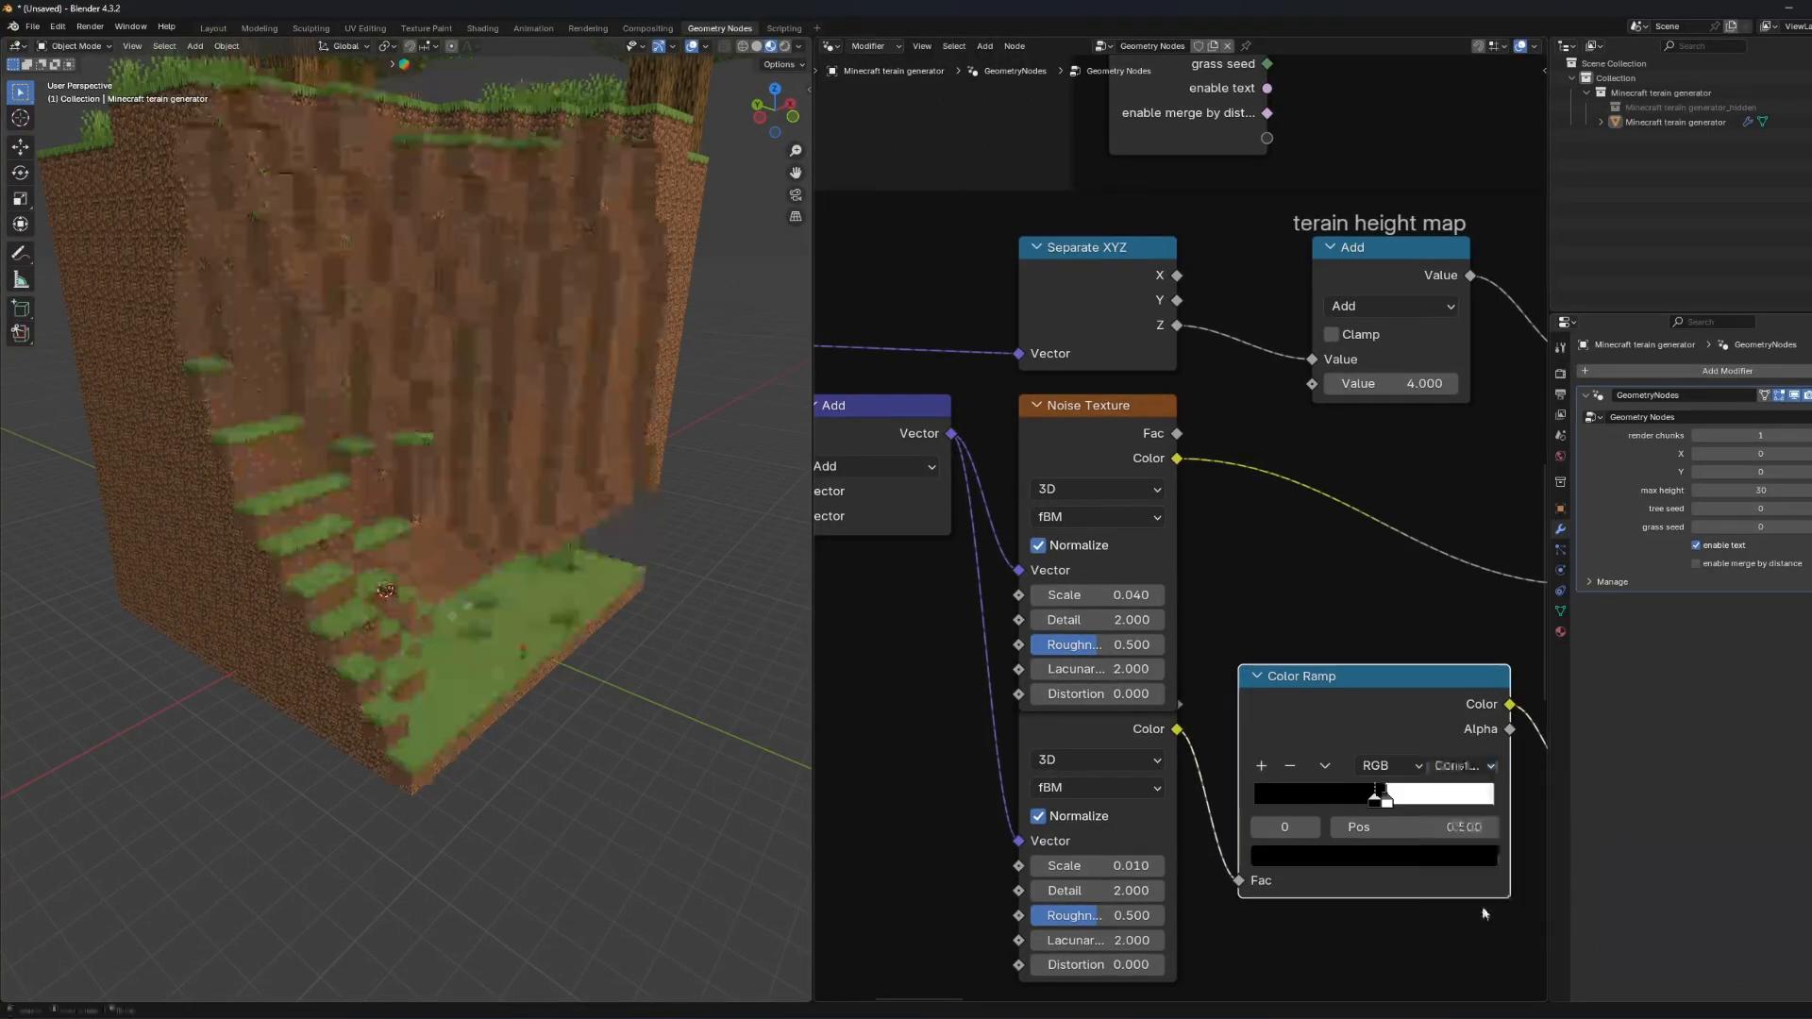
mouse_move(1367, 801)
mouse_down()
mouse_move(1307, 799)
mouse_move(1388, 800)
mouse_up()
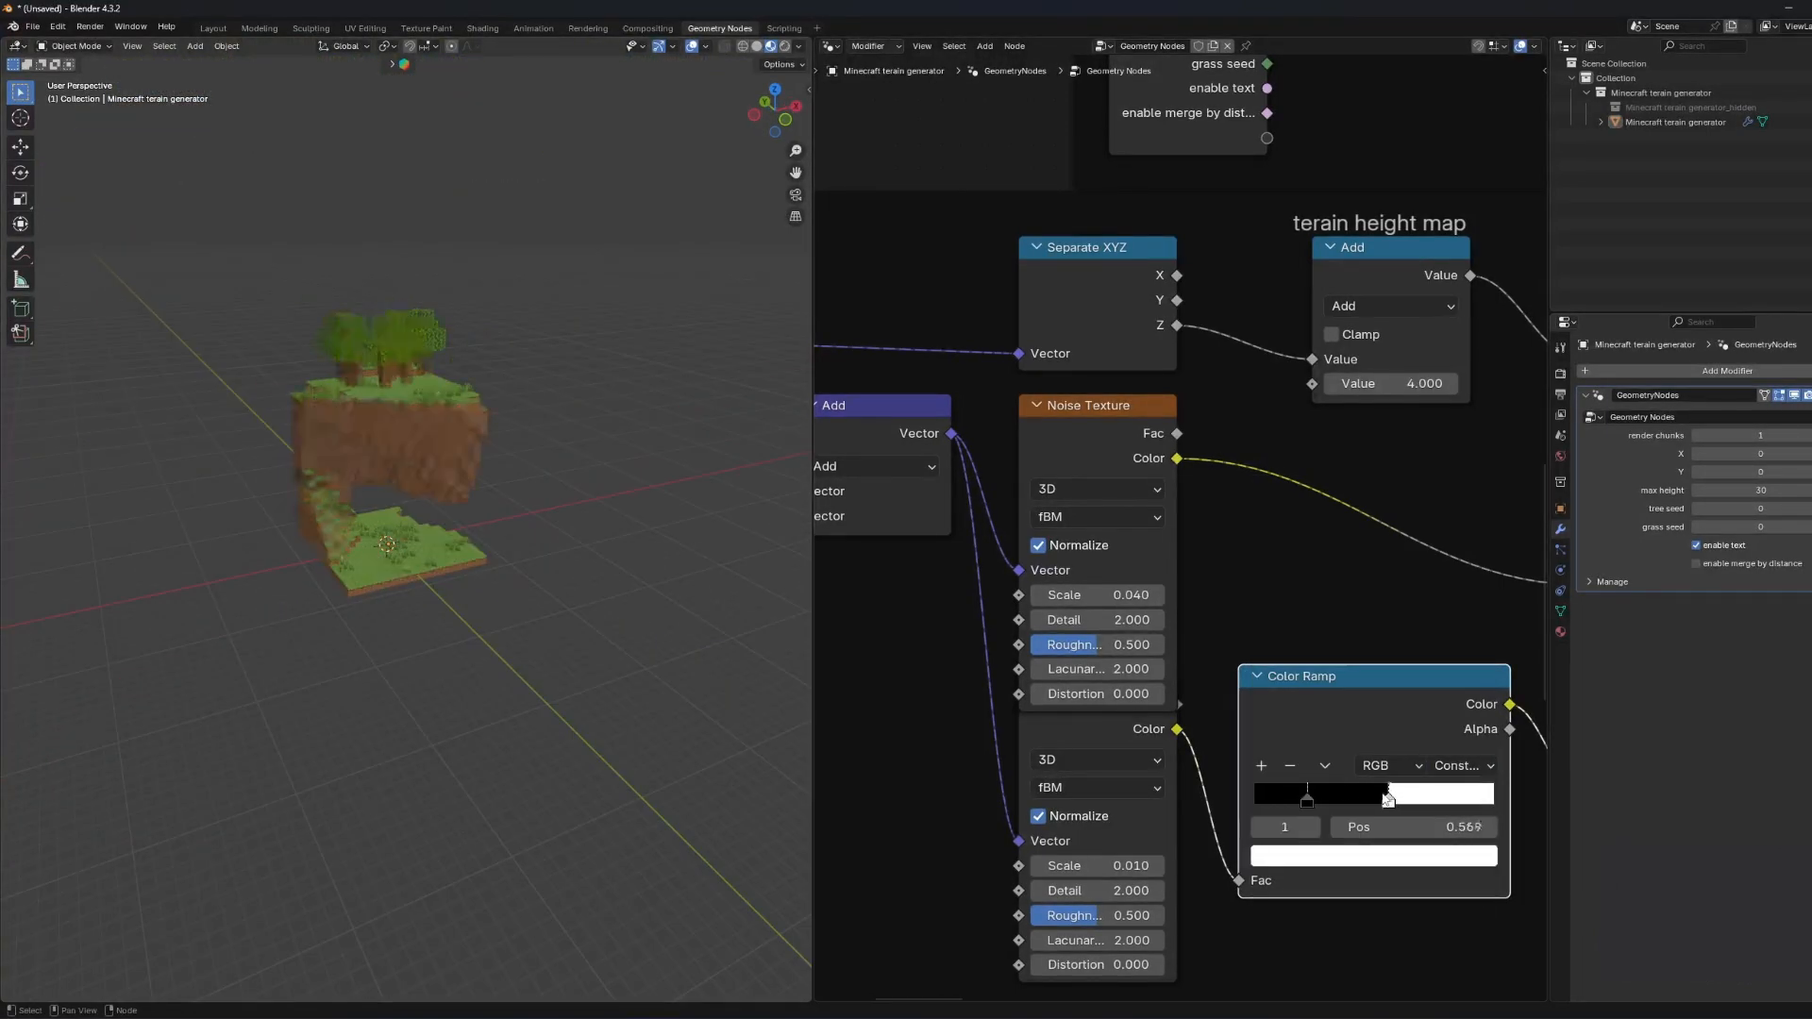
scroll(1387, 799, up, 1)
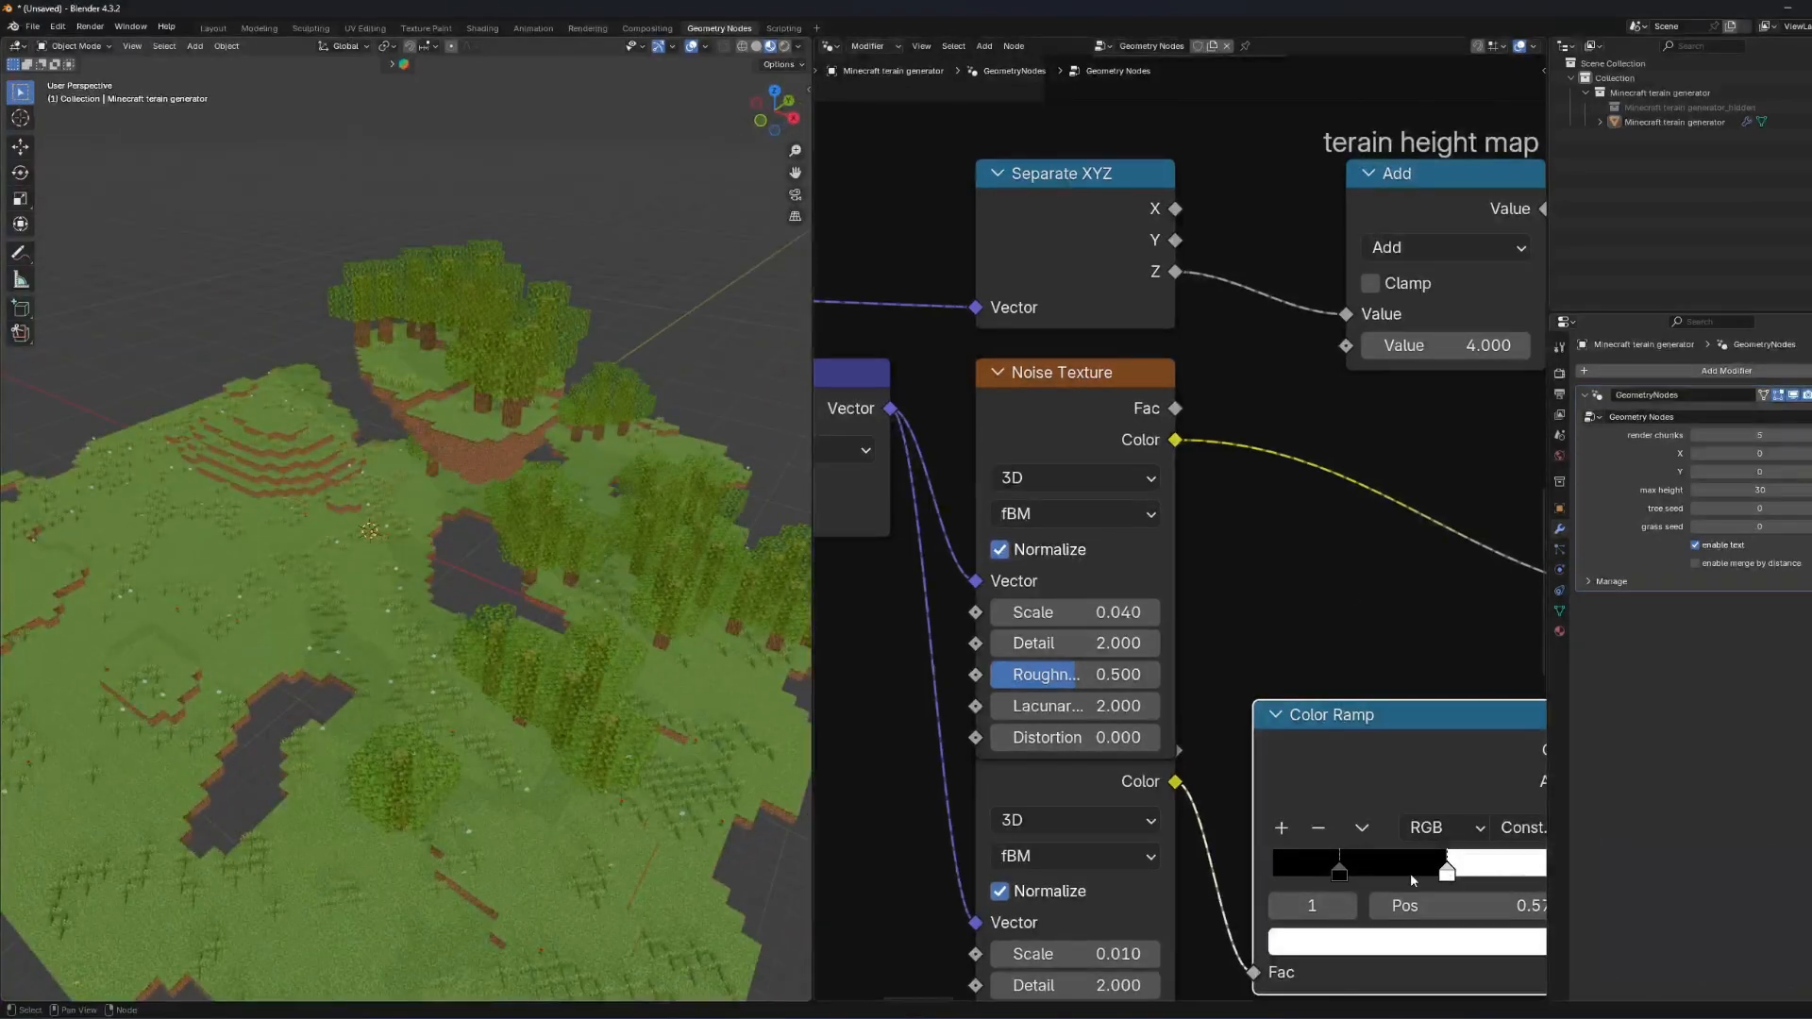
Look over the node tree from the terrain height map frame to the base mesh lines frame.
middle_drag(529, 548, 518, 575)
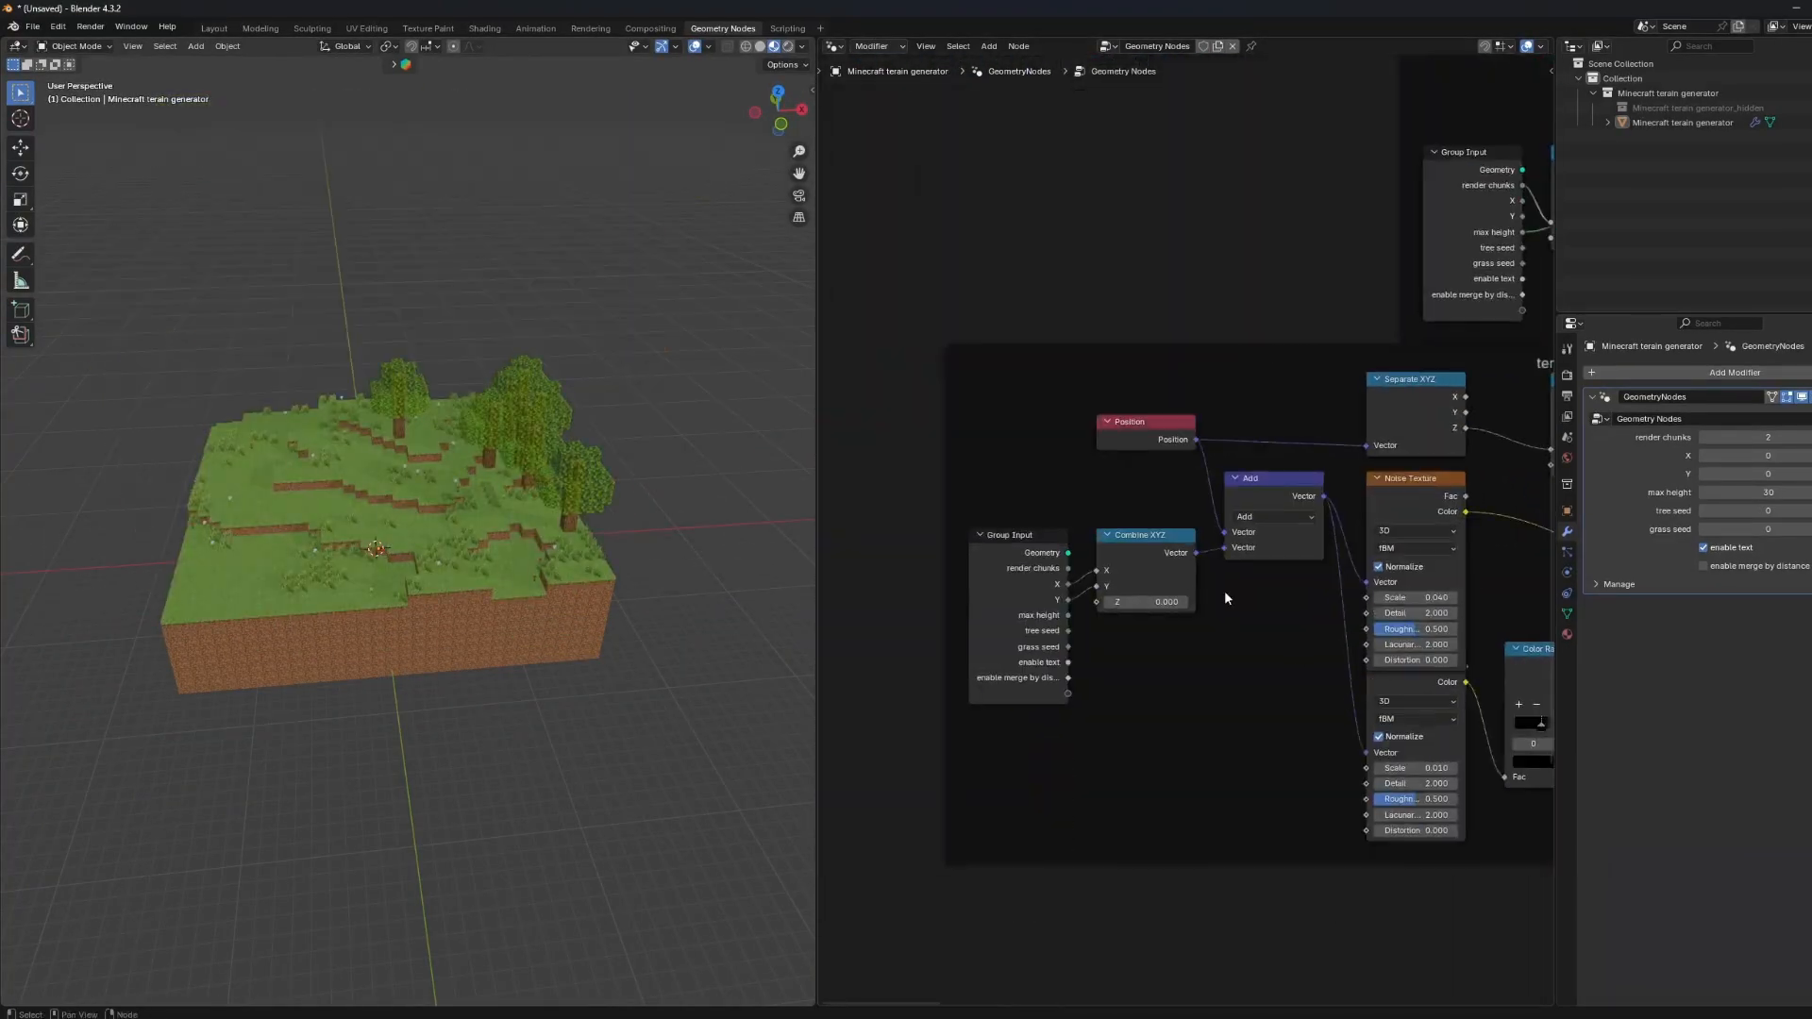
scroll(1225, 592, down, 8)
middle_drag(1225, 593, 975, 628)
drag(1481, 853, 840, 514)
scroll(1076, 736, down, 6)
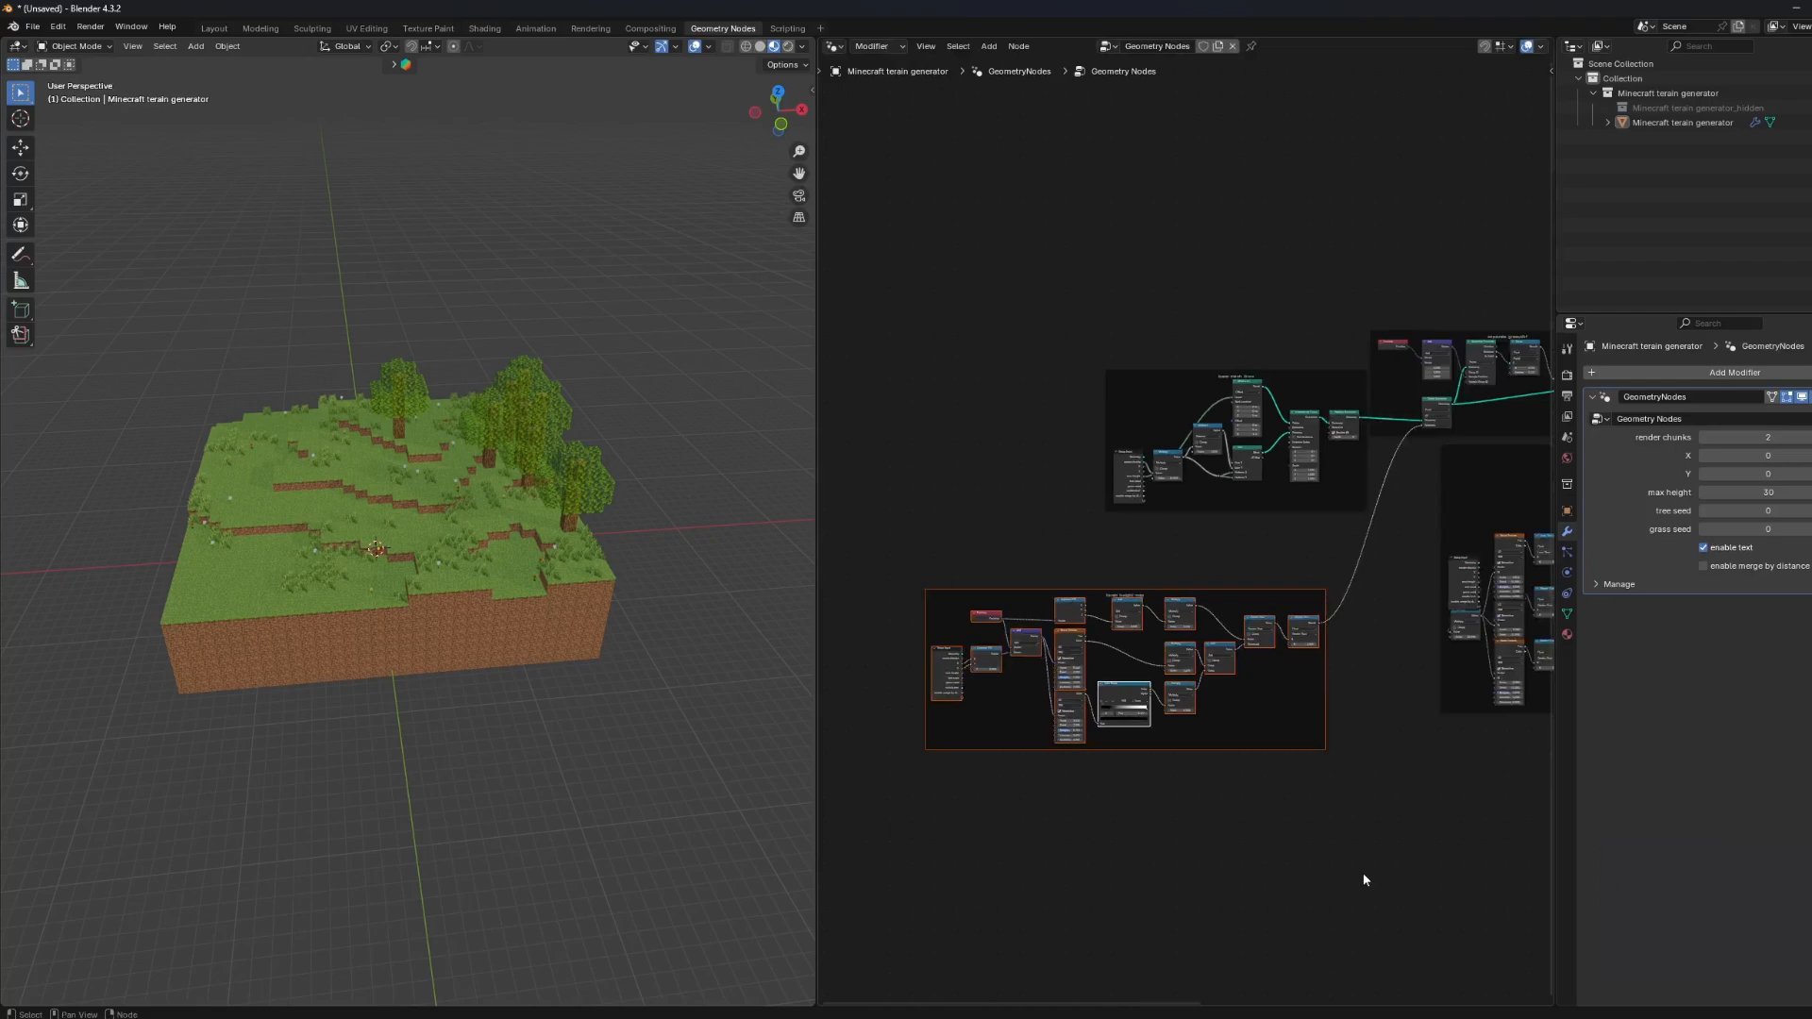
scroll(1274, 538, up, 7)
middle_drag(1280, 518, 1311, 649)
scroll(1312, 649, up, 6)
scroll(1314, 657, up, 1)
scroll(1313, 657, down, 2)
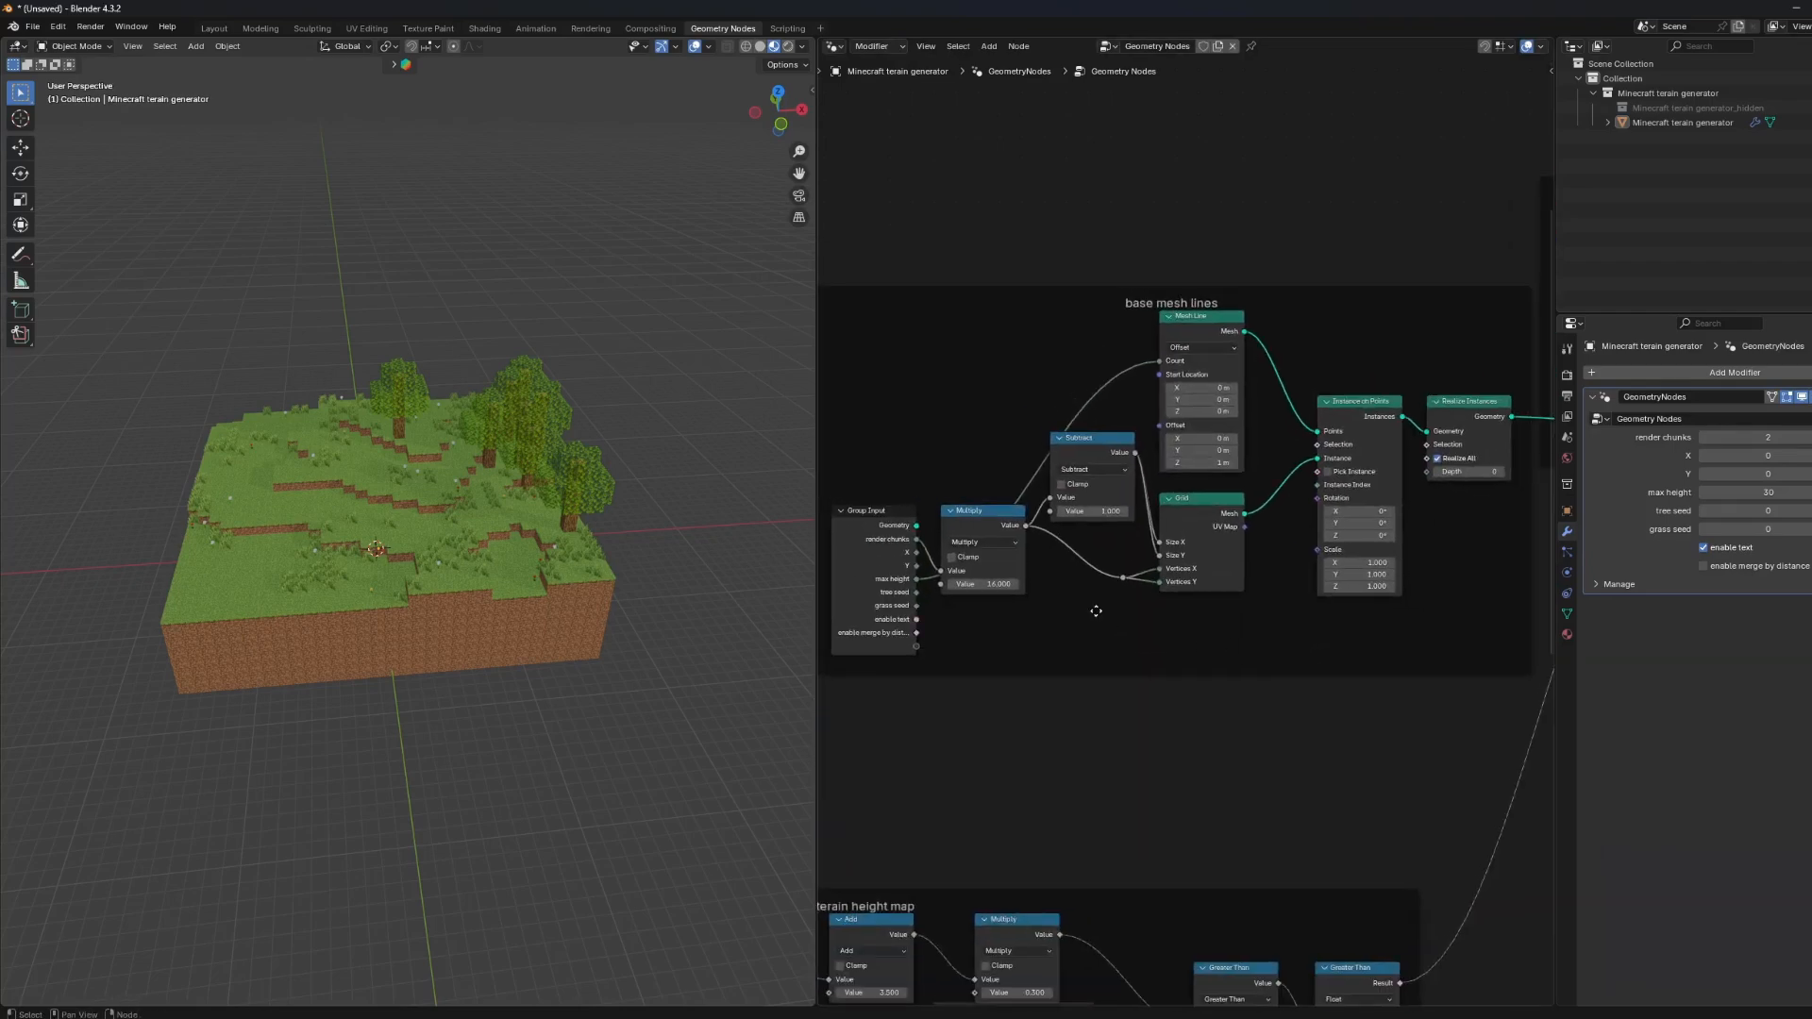
scroll(1095, 610, up, 3)
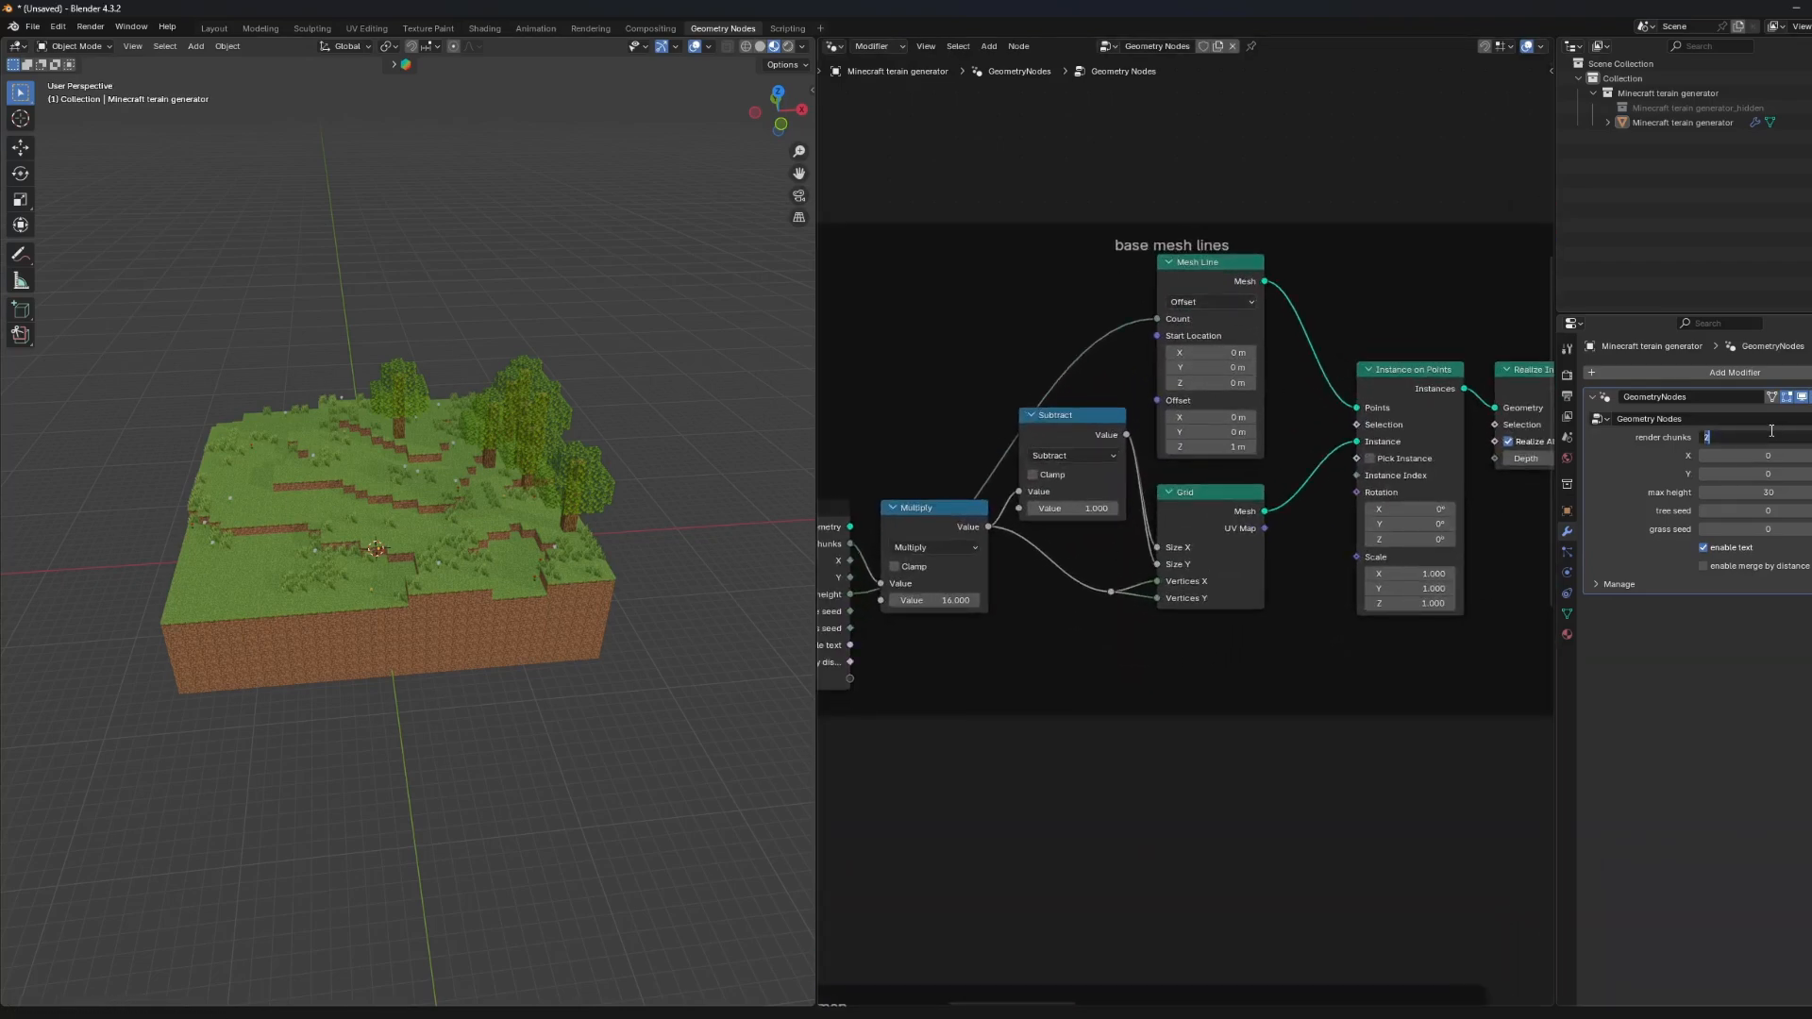
Set the terrain generator's render chunks to 1.
text(1)
key(Return)
middle_drag(1068, 649, 1193, 668)
drag(1132, 841, 1008, 611)
scroll(291, 657, up, 6)
middle_drag(427, 725, 676, 742)
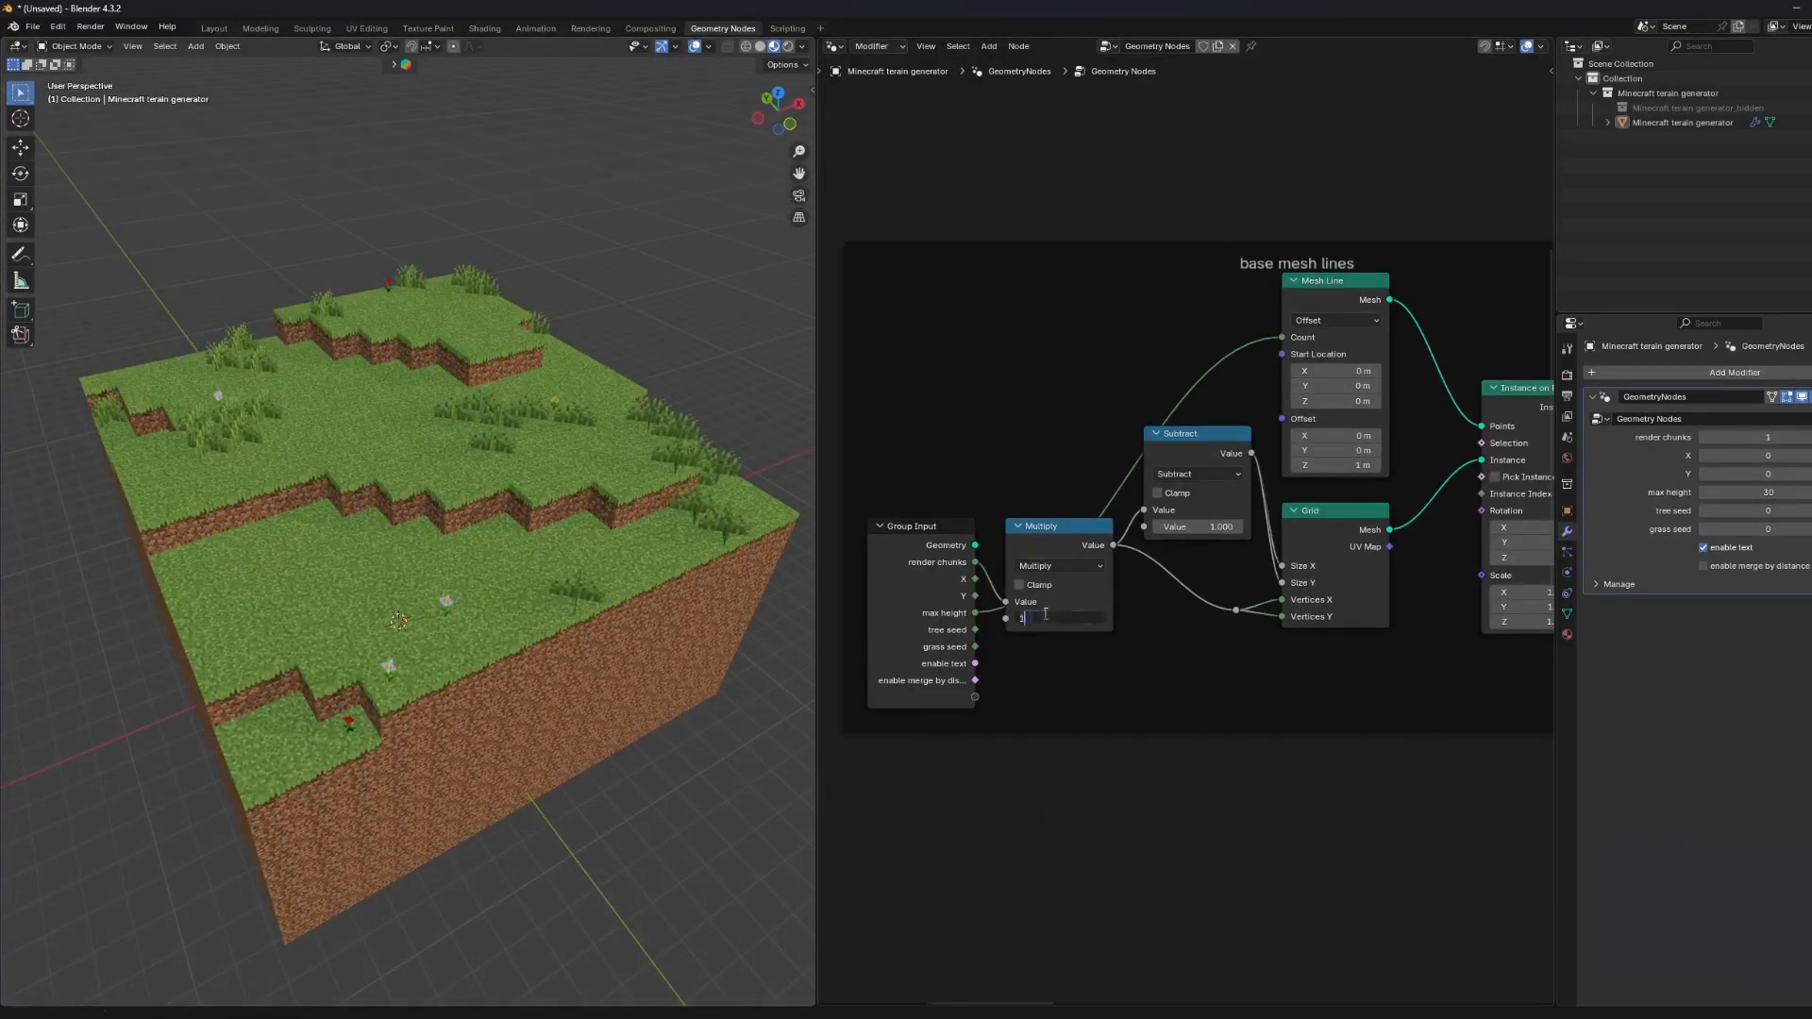
Try a value of 1 in the base mesh lines Multiply node and raise the render chunks to 4.
key(Return)
click(1807, 437)
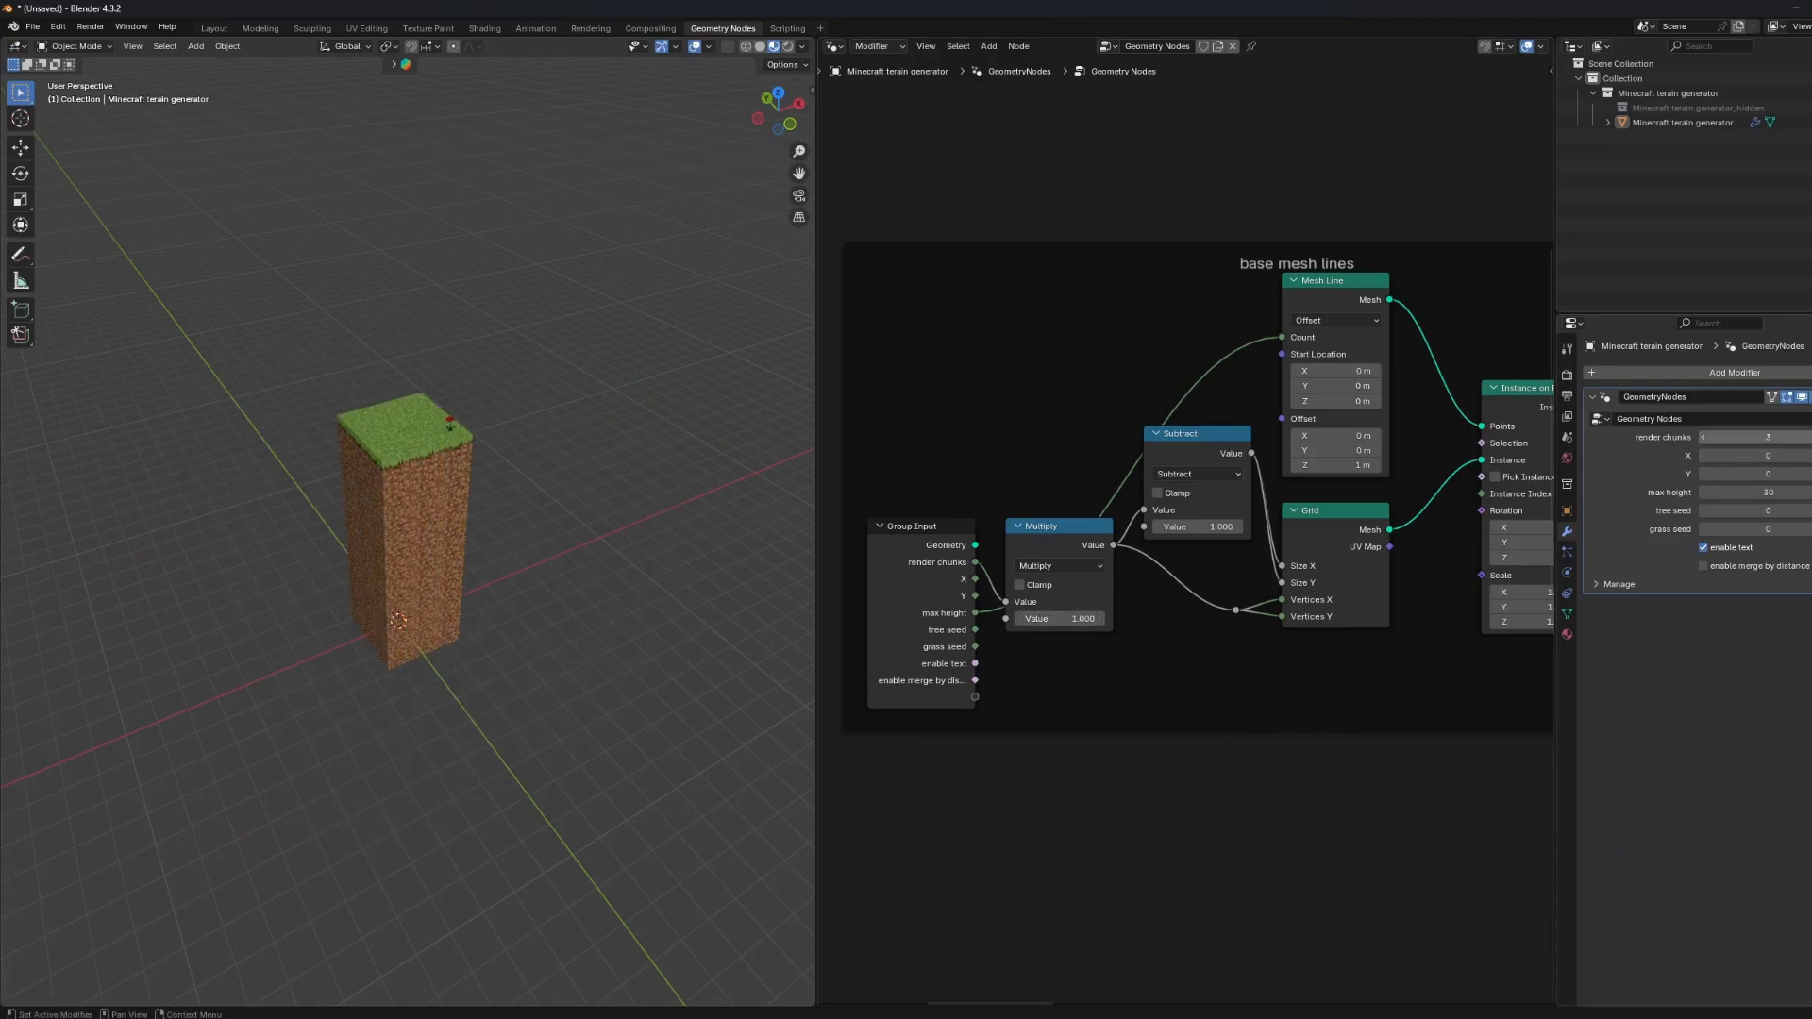
click(1806, 437)
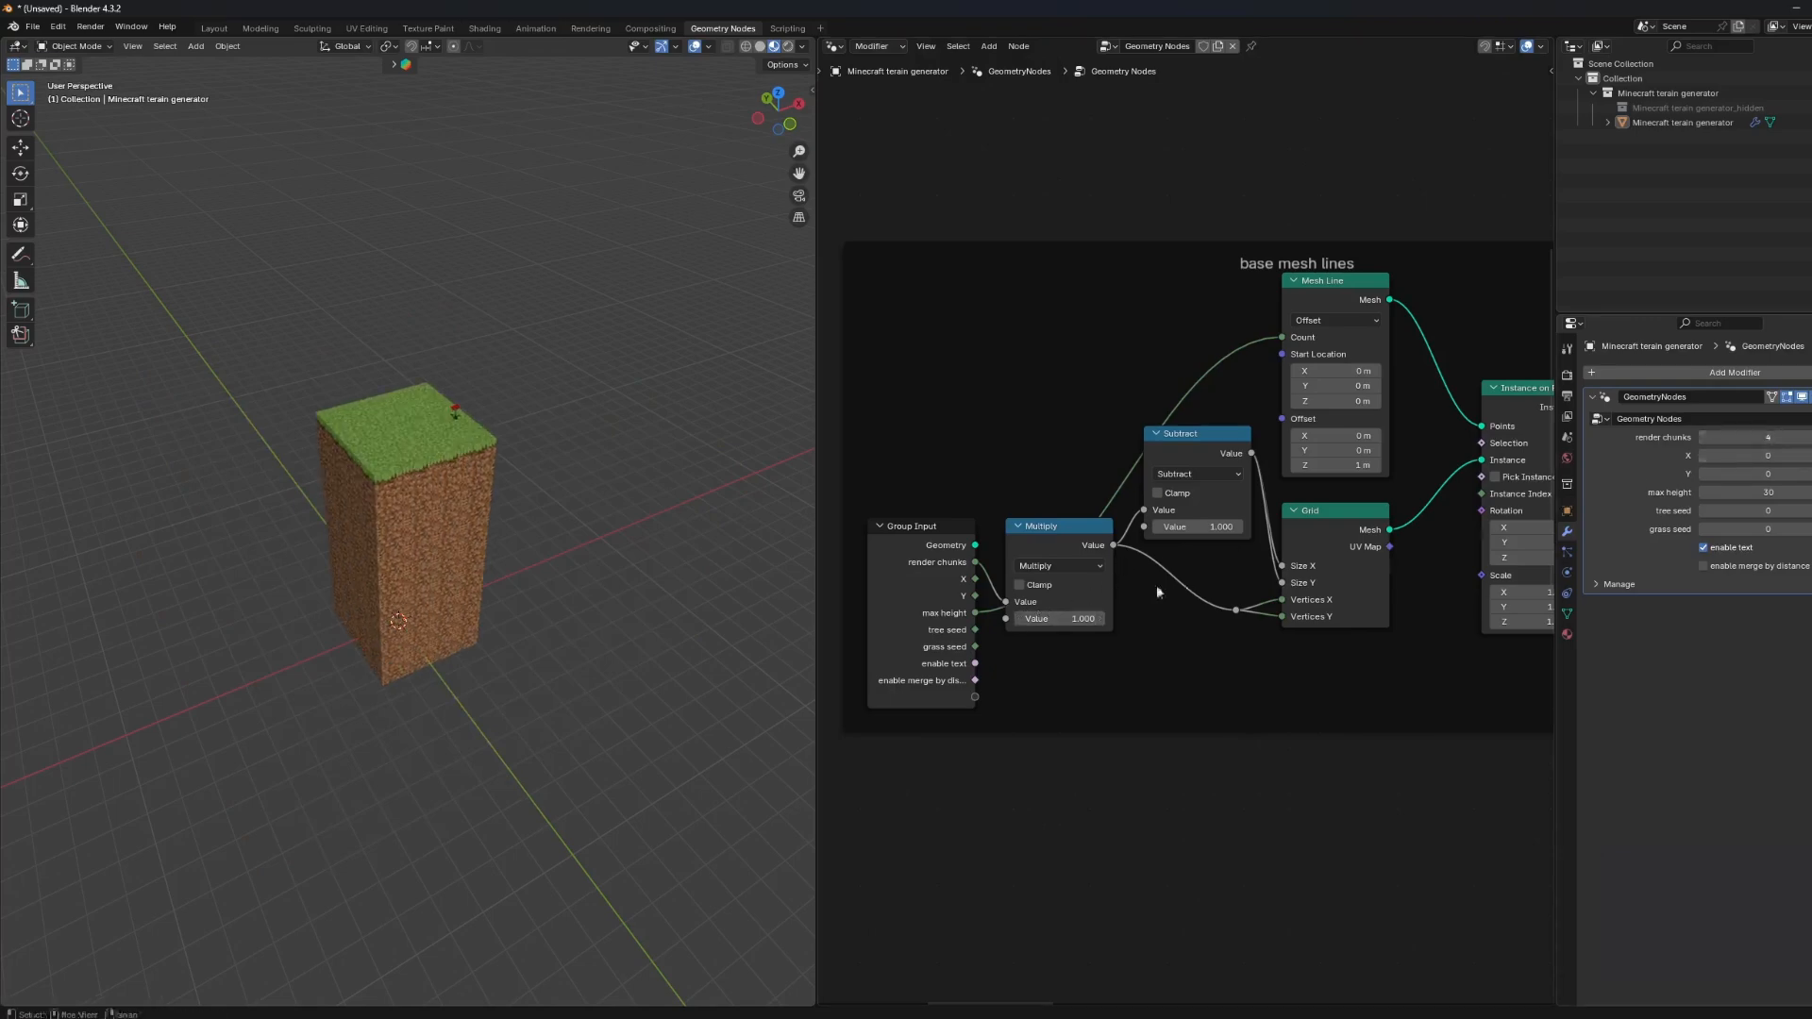
Try the base mesh lines Multiply node at 4 and bring the render chunks back to 1.
text(4)
key(Return)
click(566, 717)
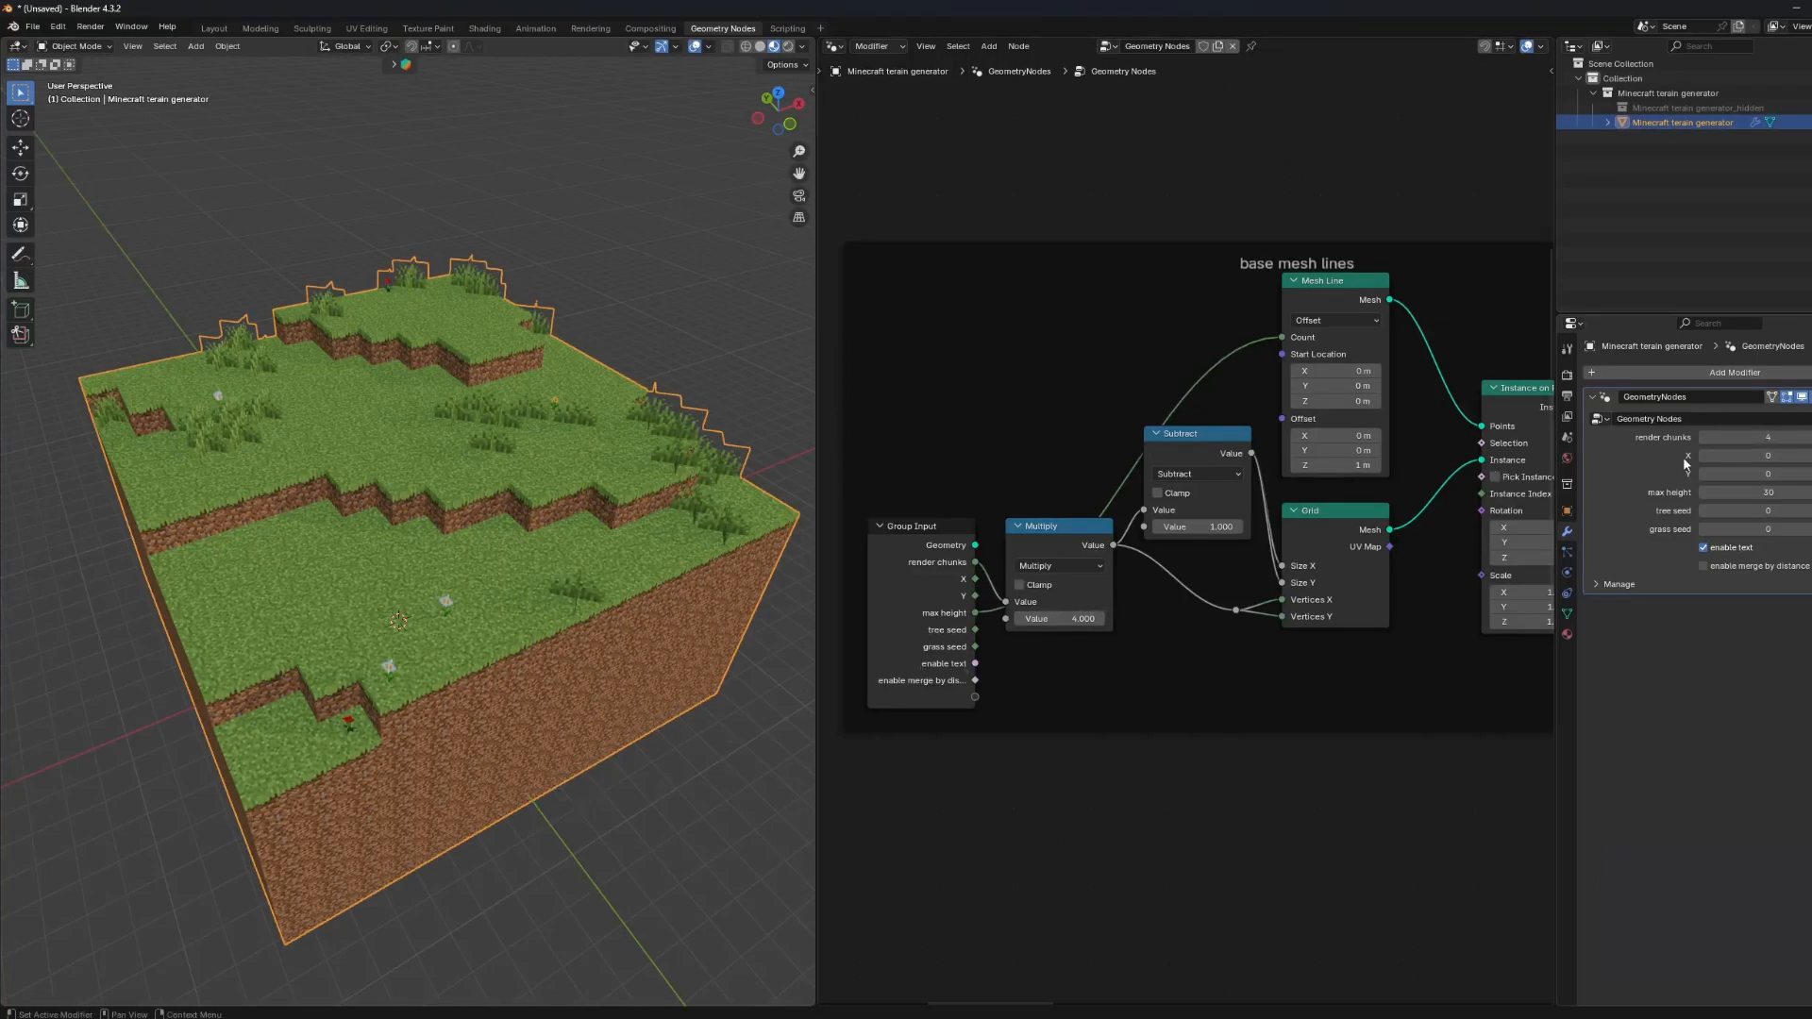
key(Return)
click(349, 711)
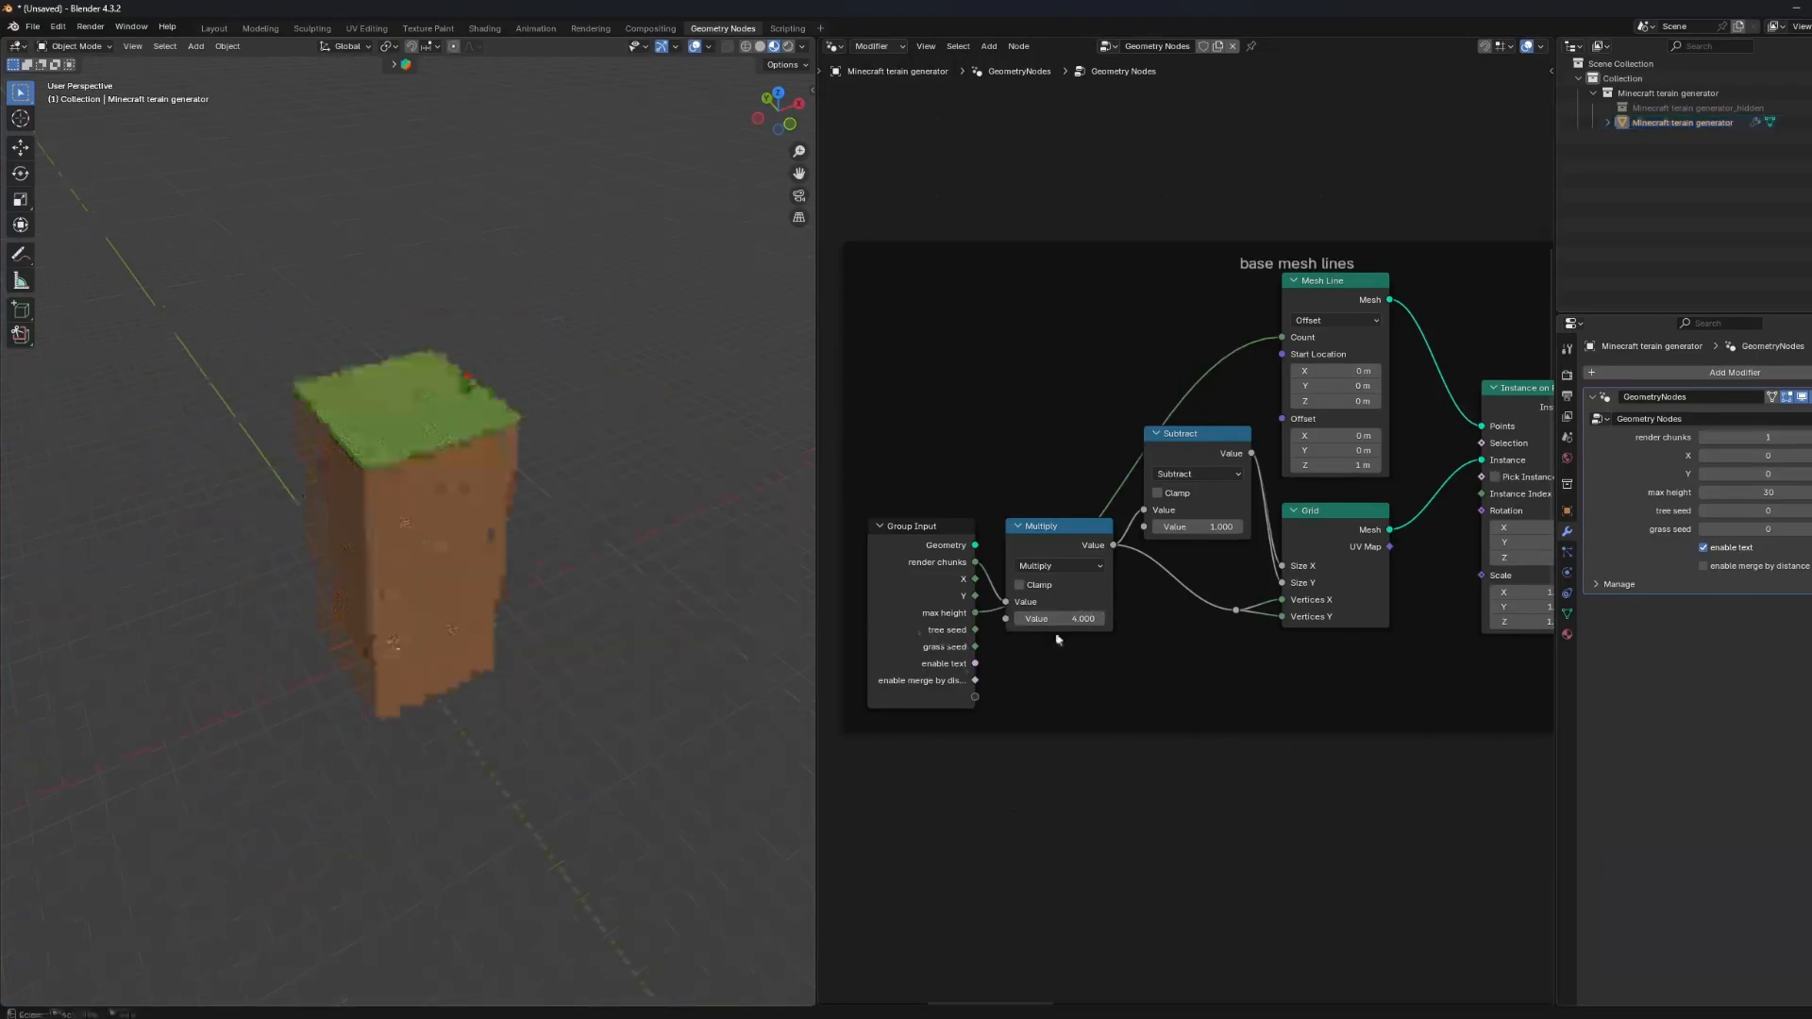
Try Multiply values of 8 and 32 in the base mesh lines, raising the render chunks to 2 with 32.
click(1056, 616)
text(8)
key(Return)
click(1056, 616)
text(32)
key(Return)
click(1058, 615)
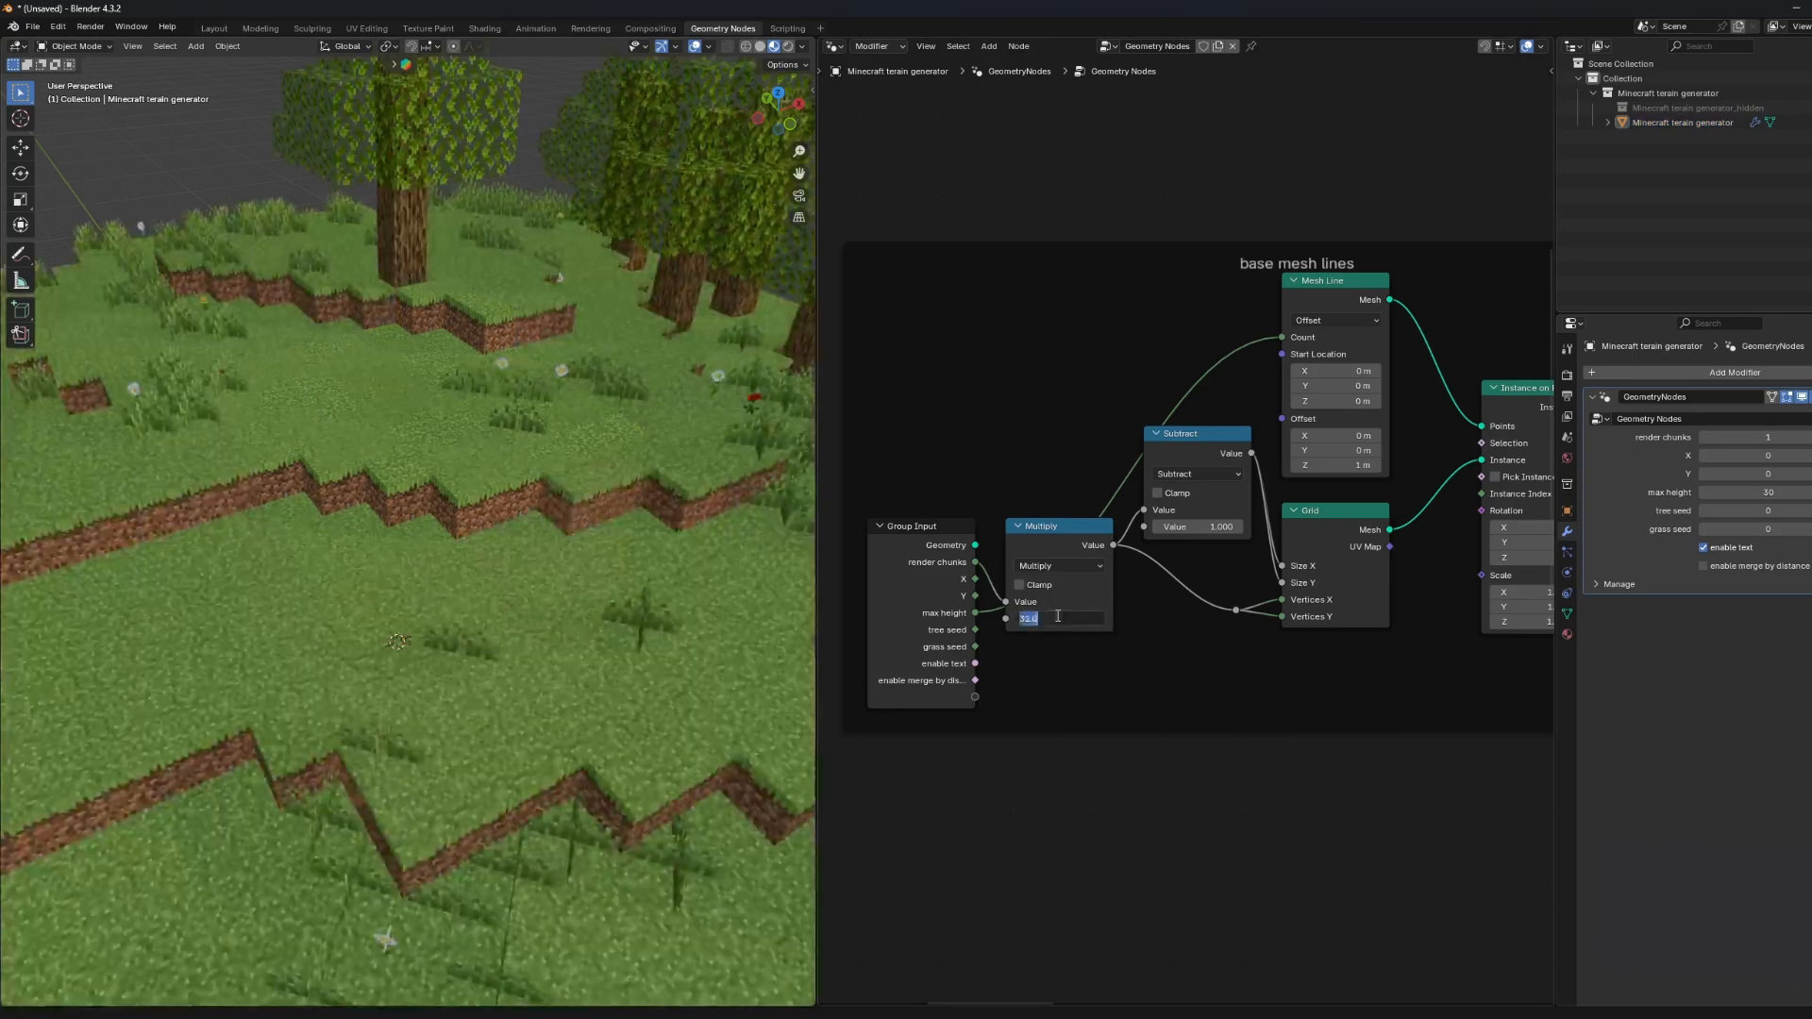
scroll(318, 593, down, 10)
click(1807, 437)
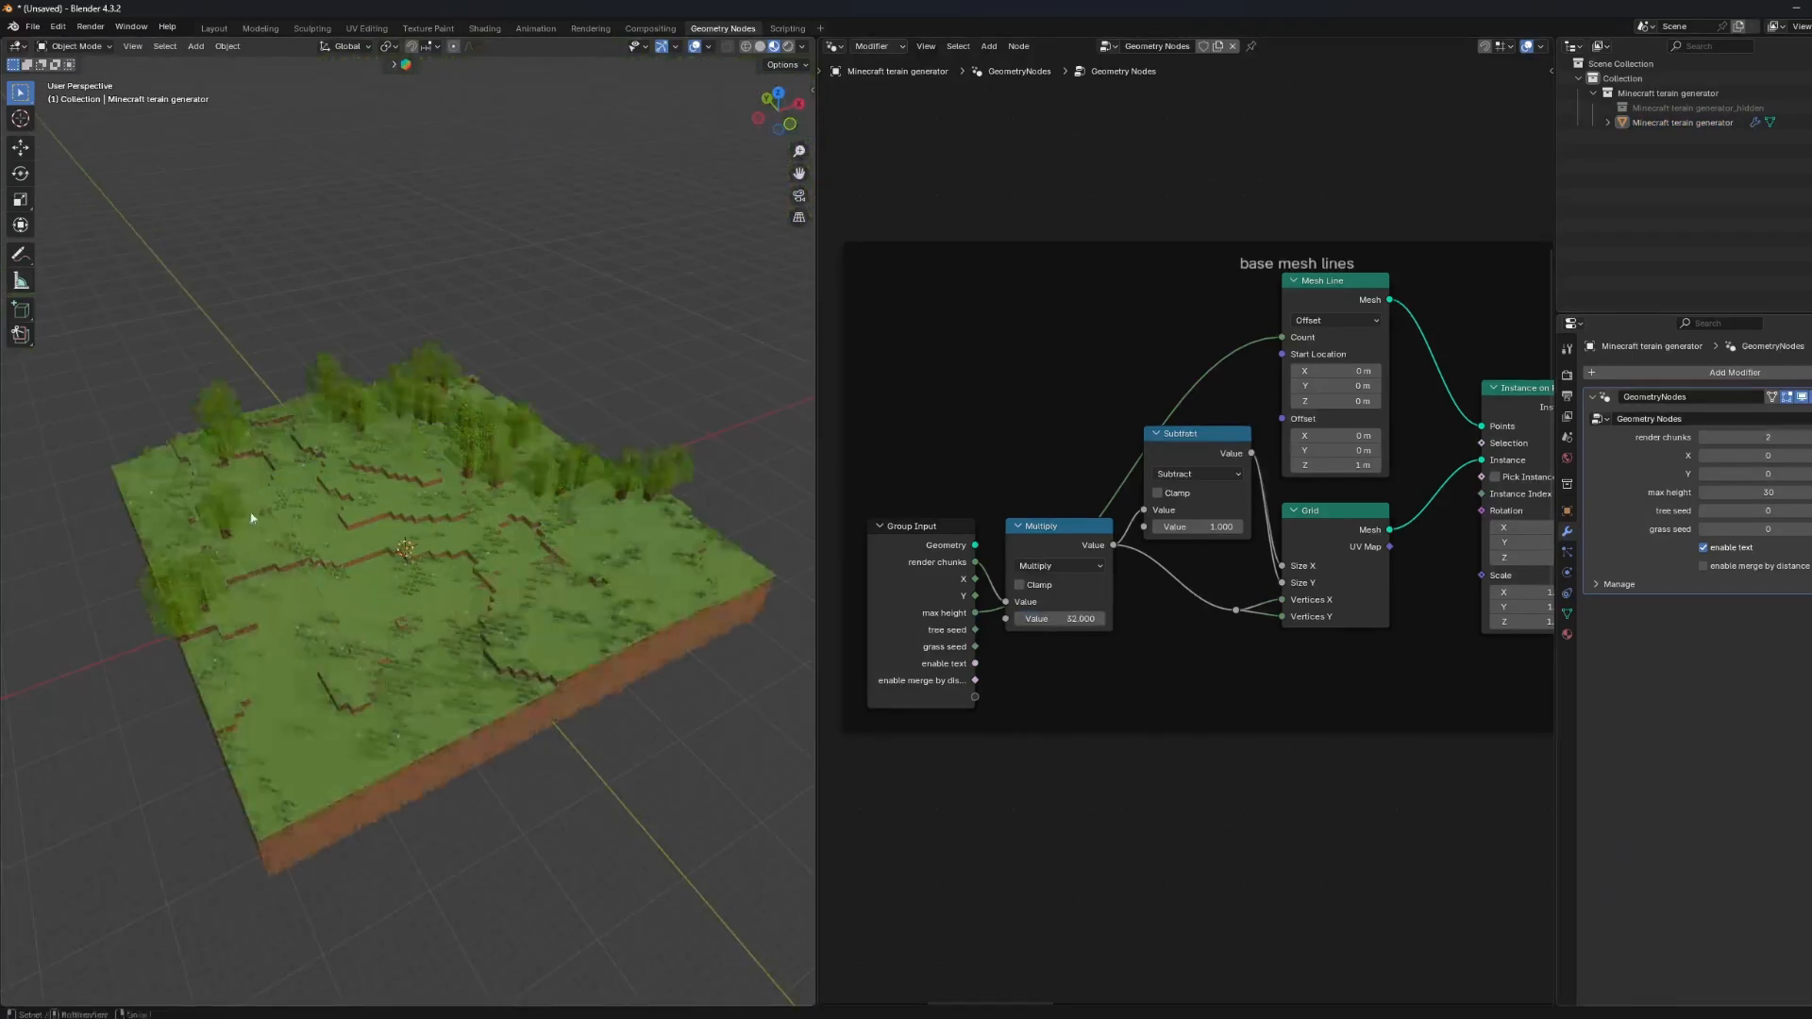
middle_drag(338, 705, 529, 605)
Set the base mesh lines Multiply value to 16 and the render chunks to 1.
click(1085, 616)
text(1)
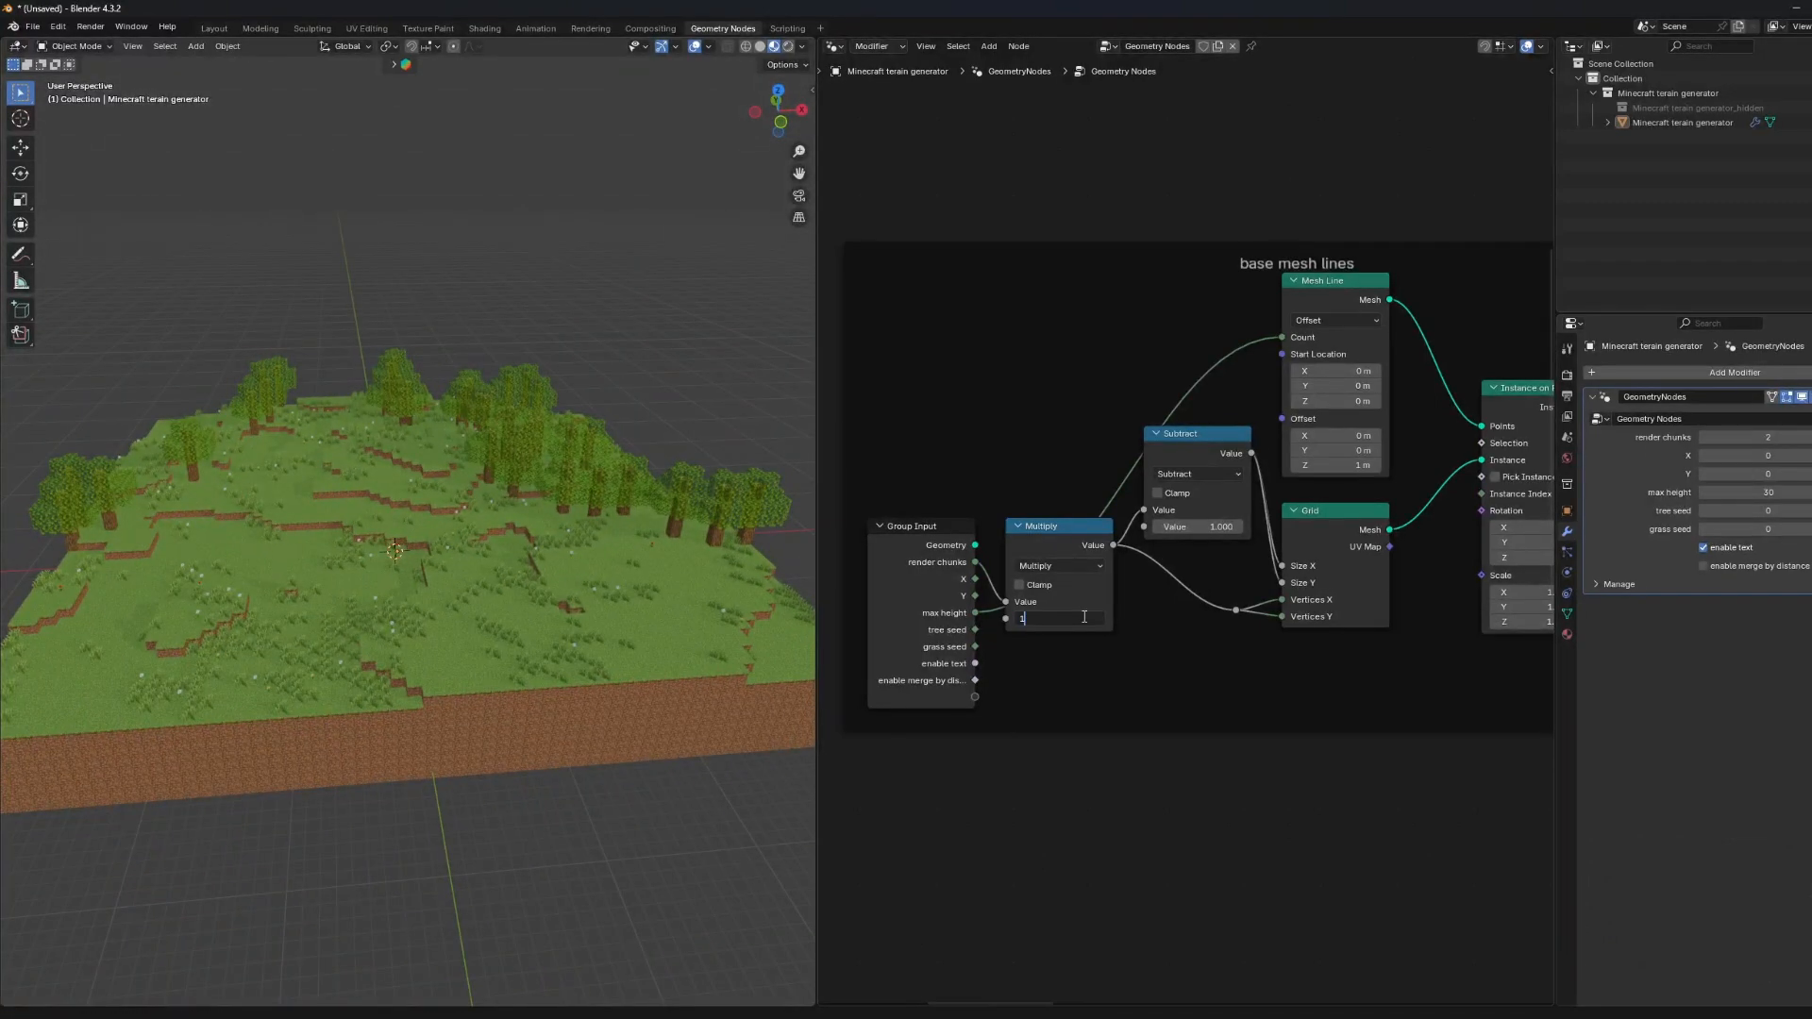
text(6)
key(Return)
key(Return)
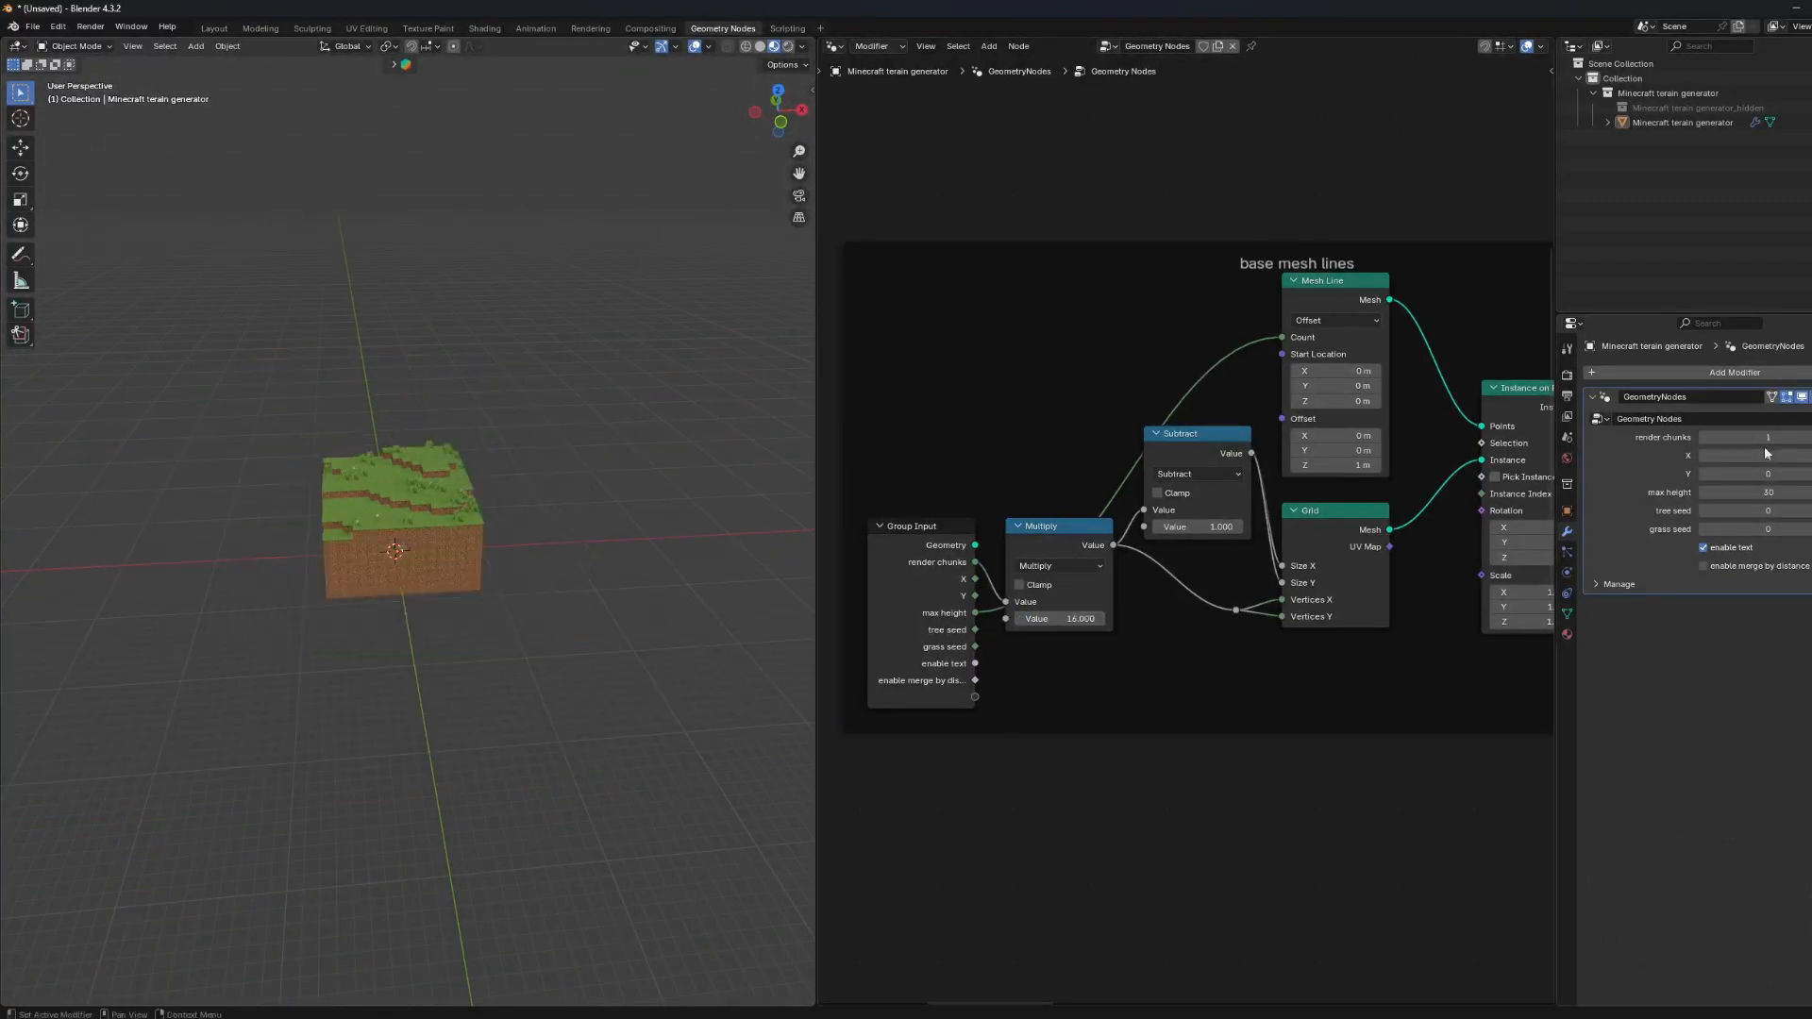
scroll(651, 591, up, 1)
middle_drag(536, 660, 623, 682)
scroll(623, 682, up, 4)
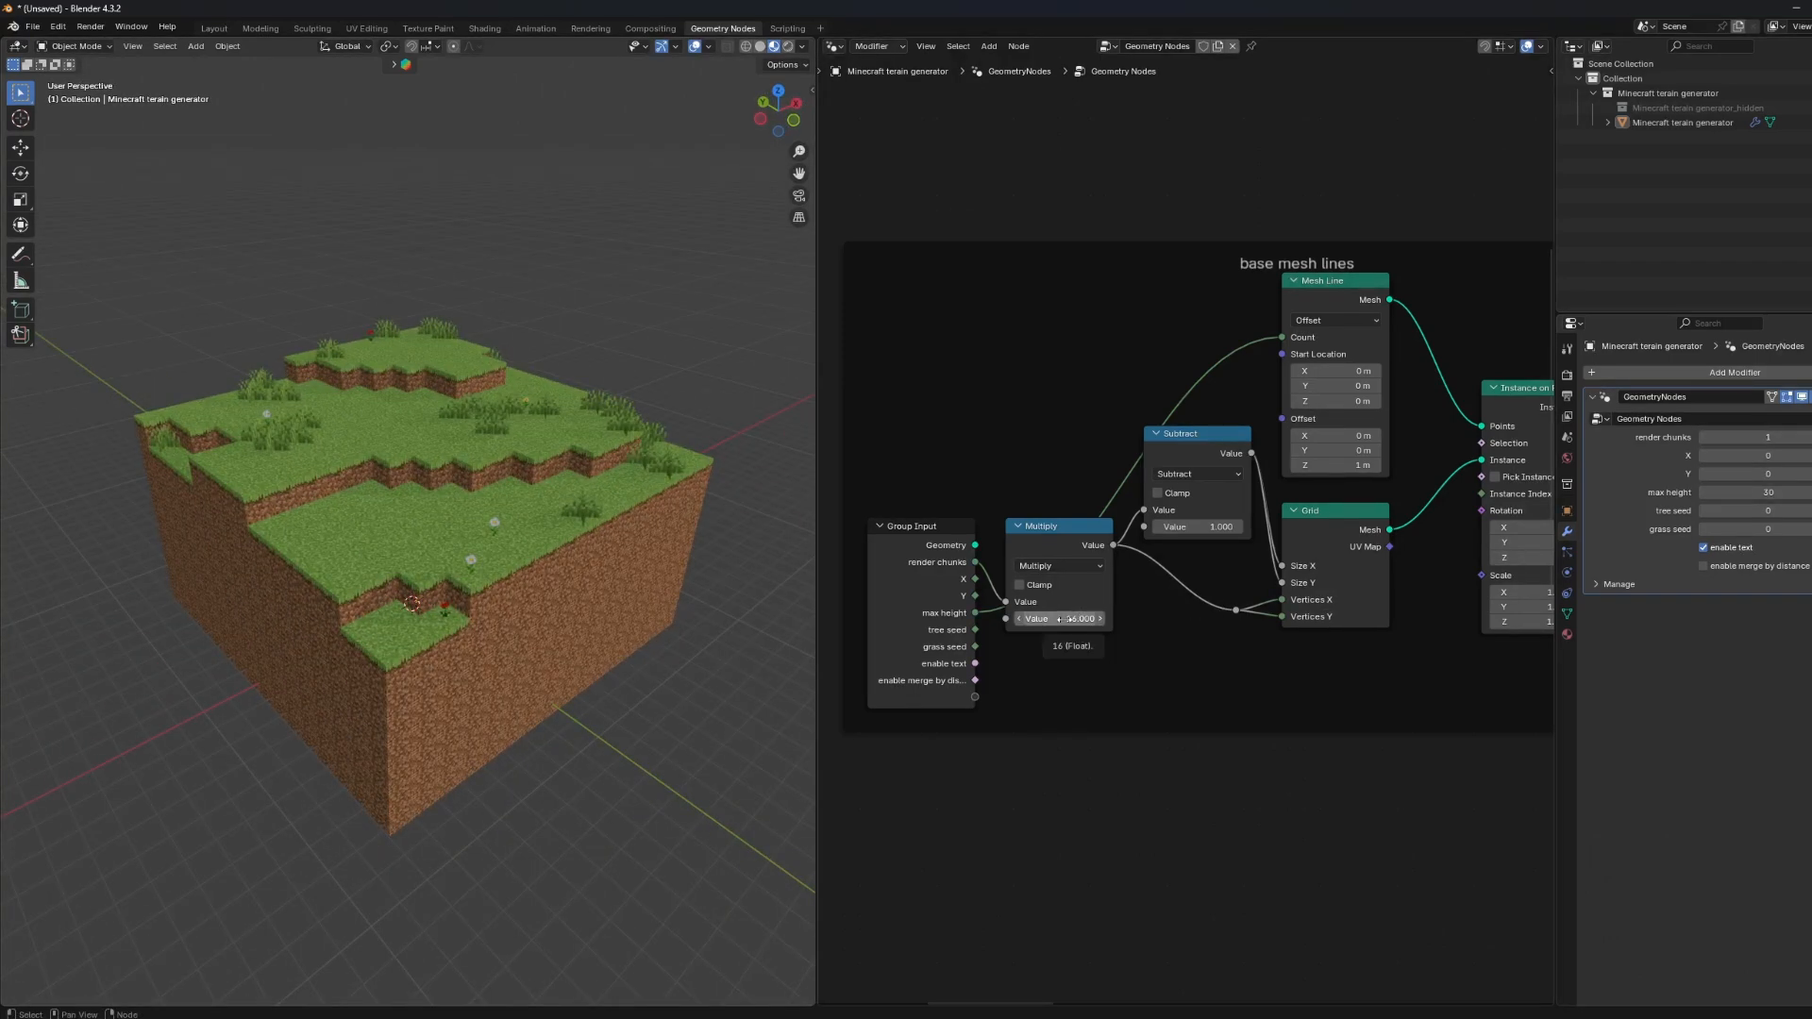
middle_drag(458, 625, 496, 623)
Try the Subtract node of the base mesh lines at about 15.9 and at about -19.8.
drag(1197, 527, 1567, 526)
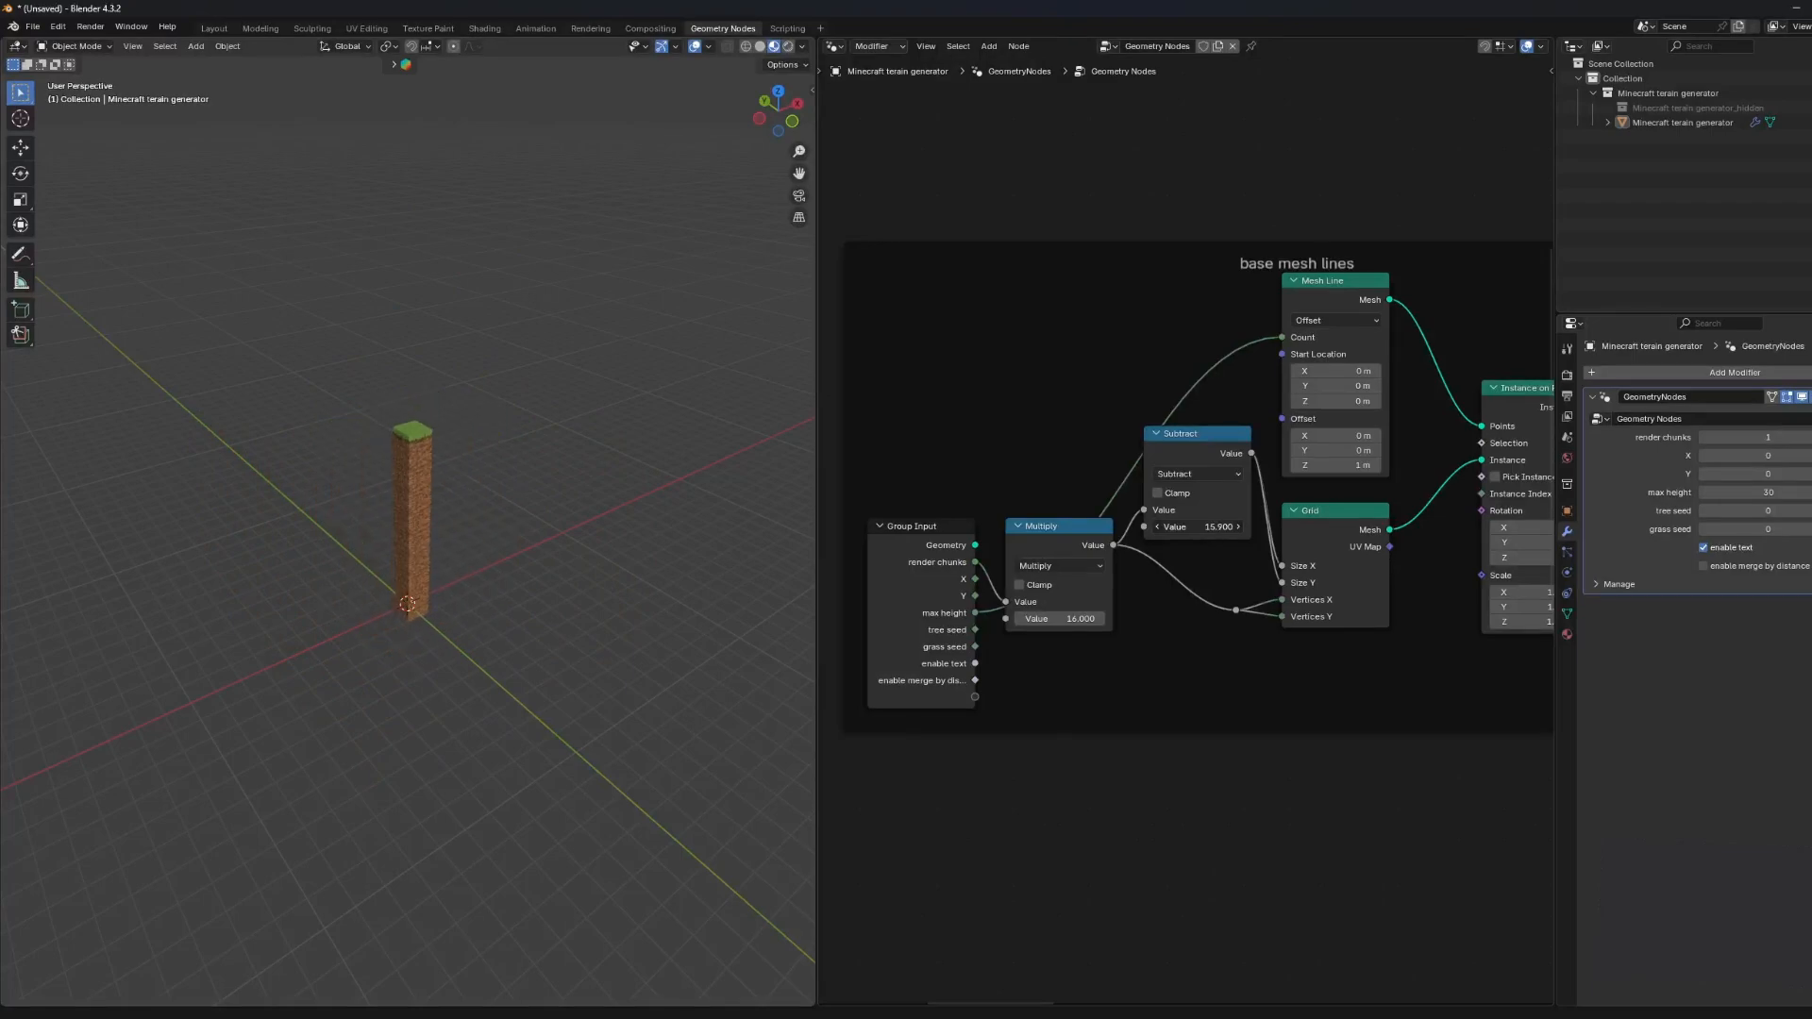
scroll(525, 477, up, 6)
drag(1196, 527, 938, 526)
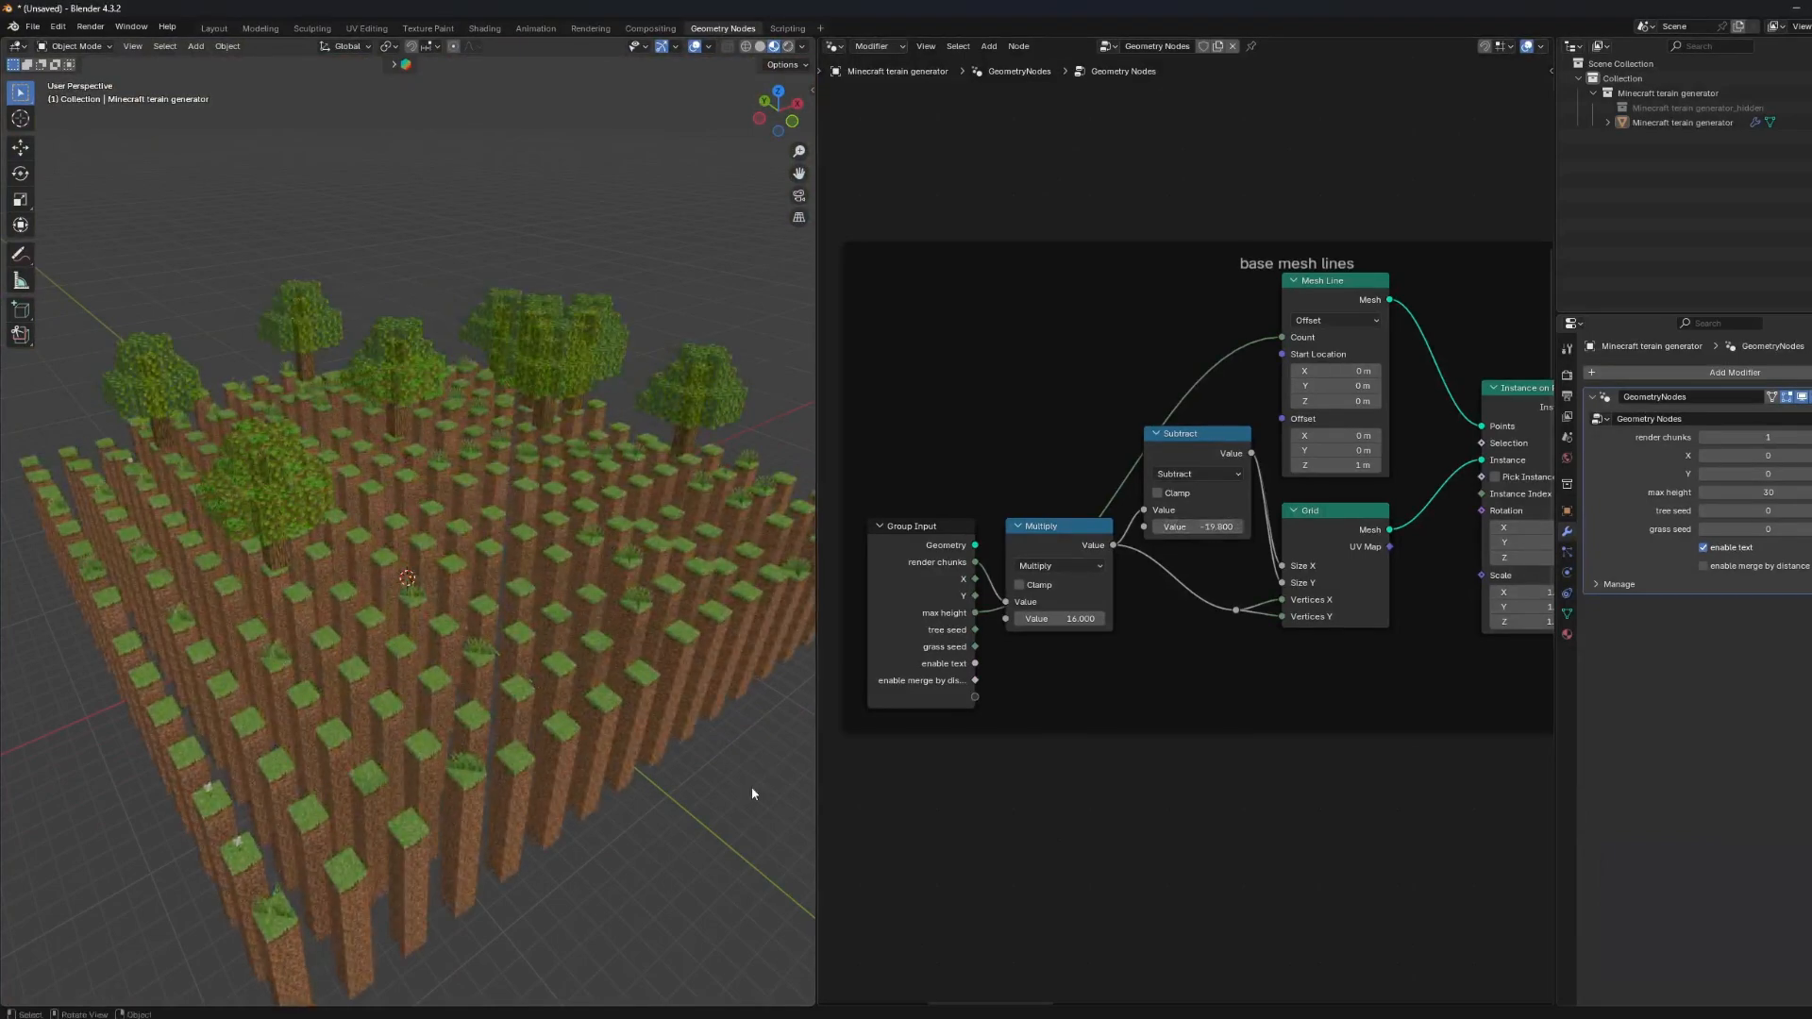
middle_drag(751, 785, 770, 609)
Set the Subtract value in the base mesh lines to 1.
click(1198, 529)
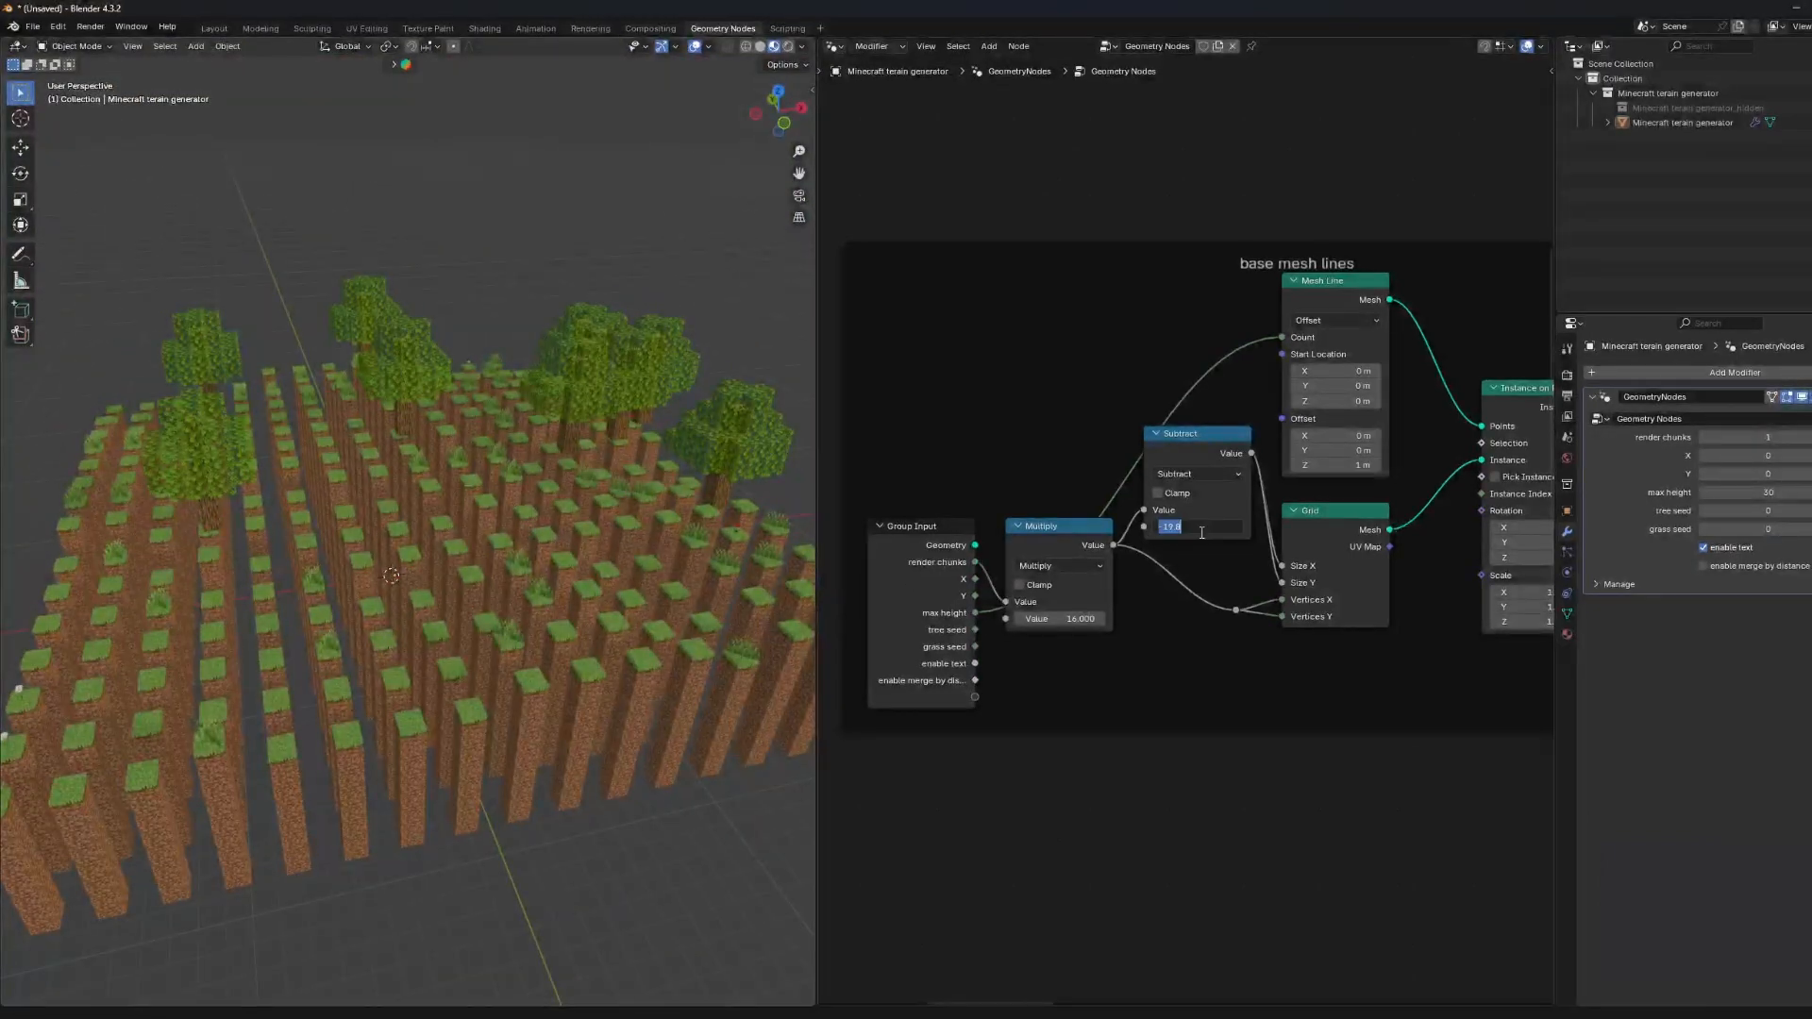
text(1)
key(Return)
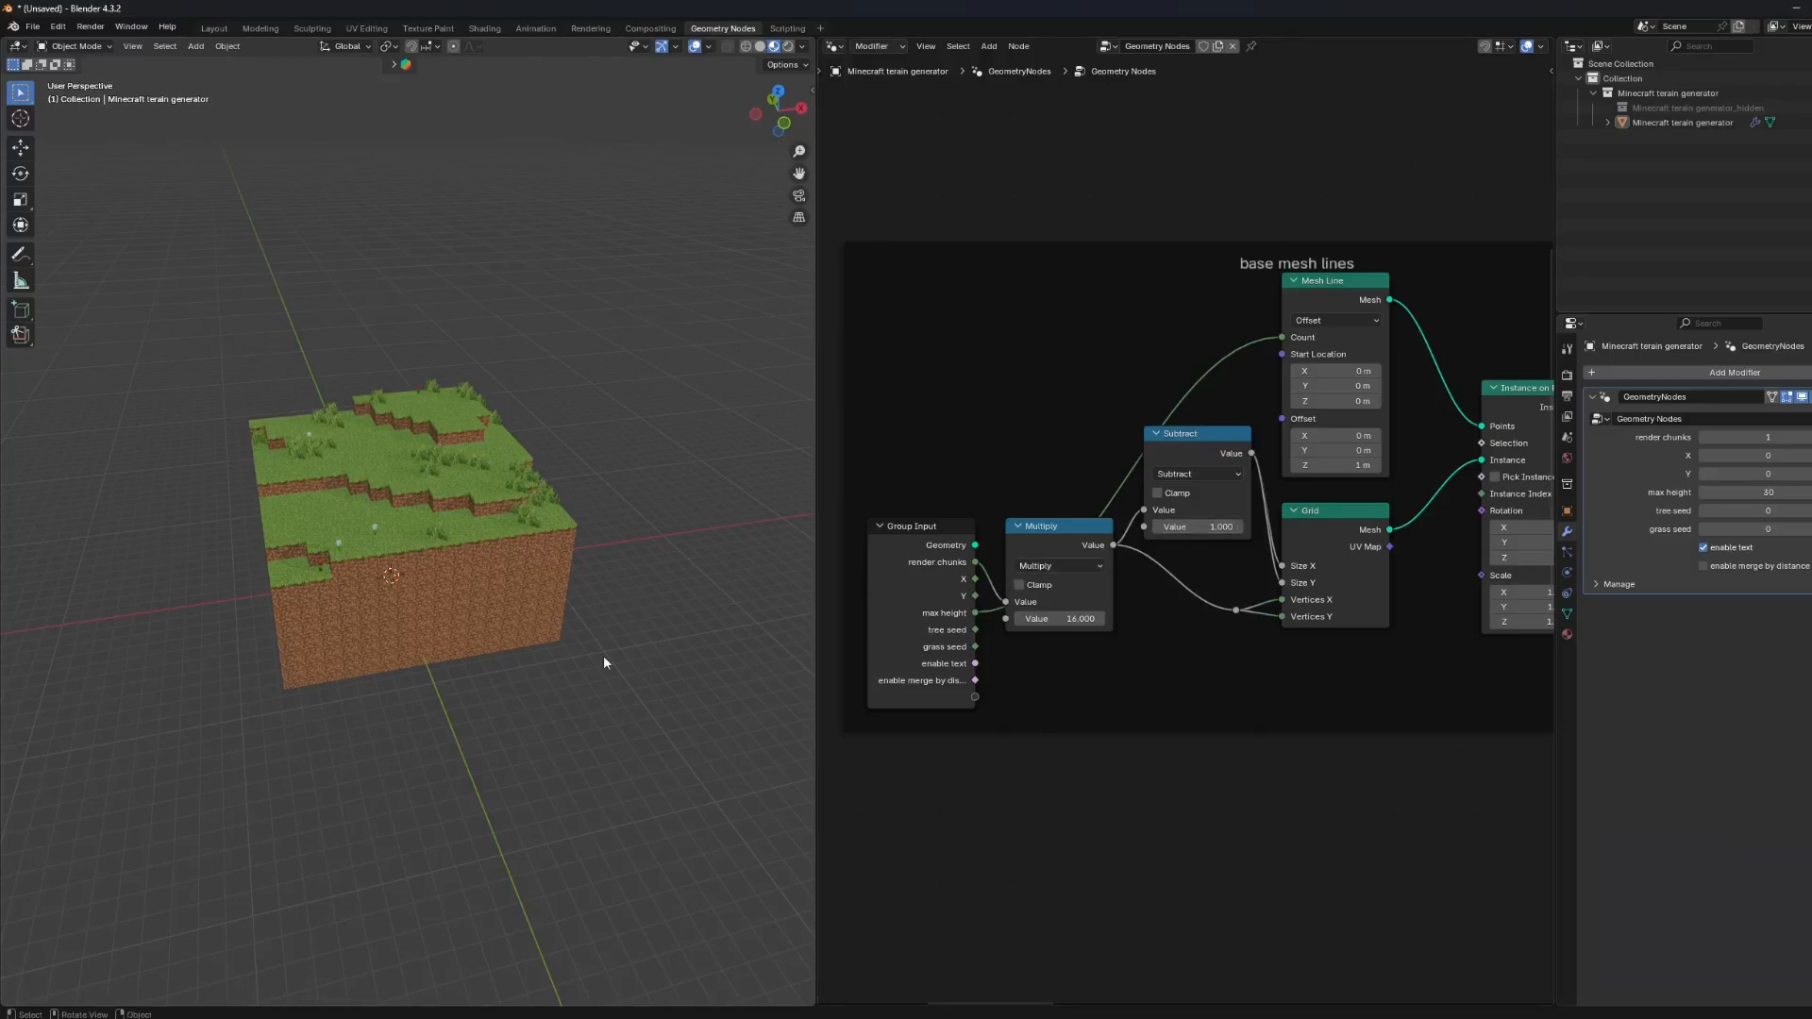
Try shifting the Mesh Line node's start location and undo the change.
scroll(604, 663, up, 4)
middle_drag(1308, 627, 1206, 698)
drag(1236, 441, 1255, 520)
key(ctrl+z)
key(ctrl+z)
key(ctrl+z)
Try larger Mesh Line offsets of about 16.6 m along X and about 1.3 m along Y.
middle_drag(453, 613, 408, 595)
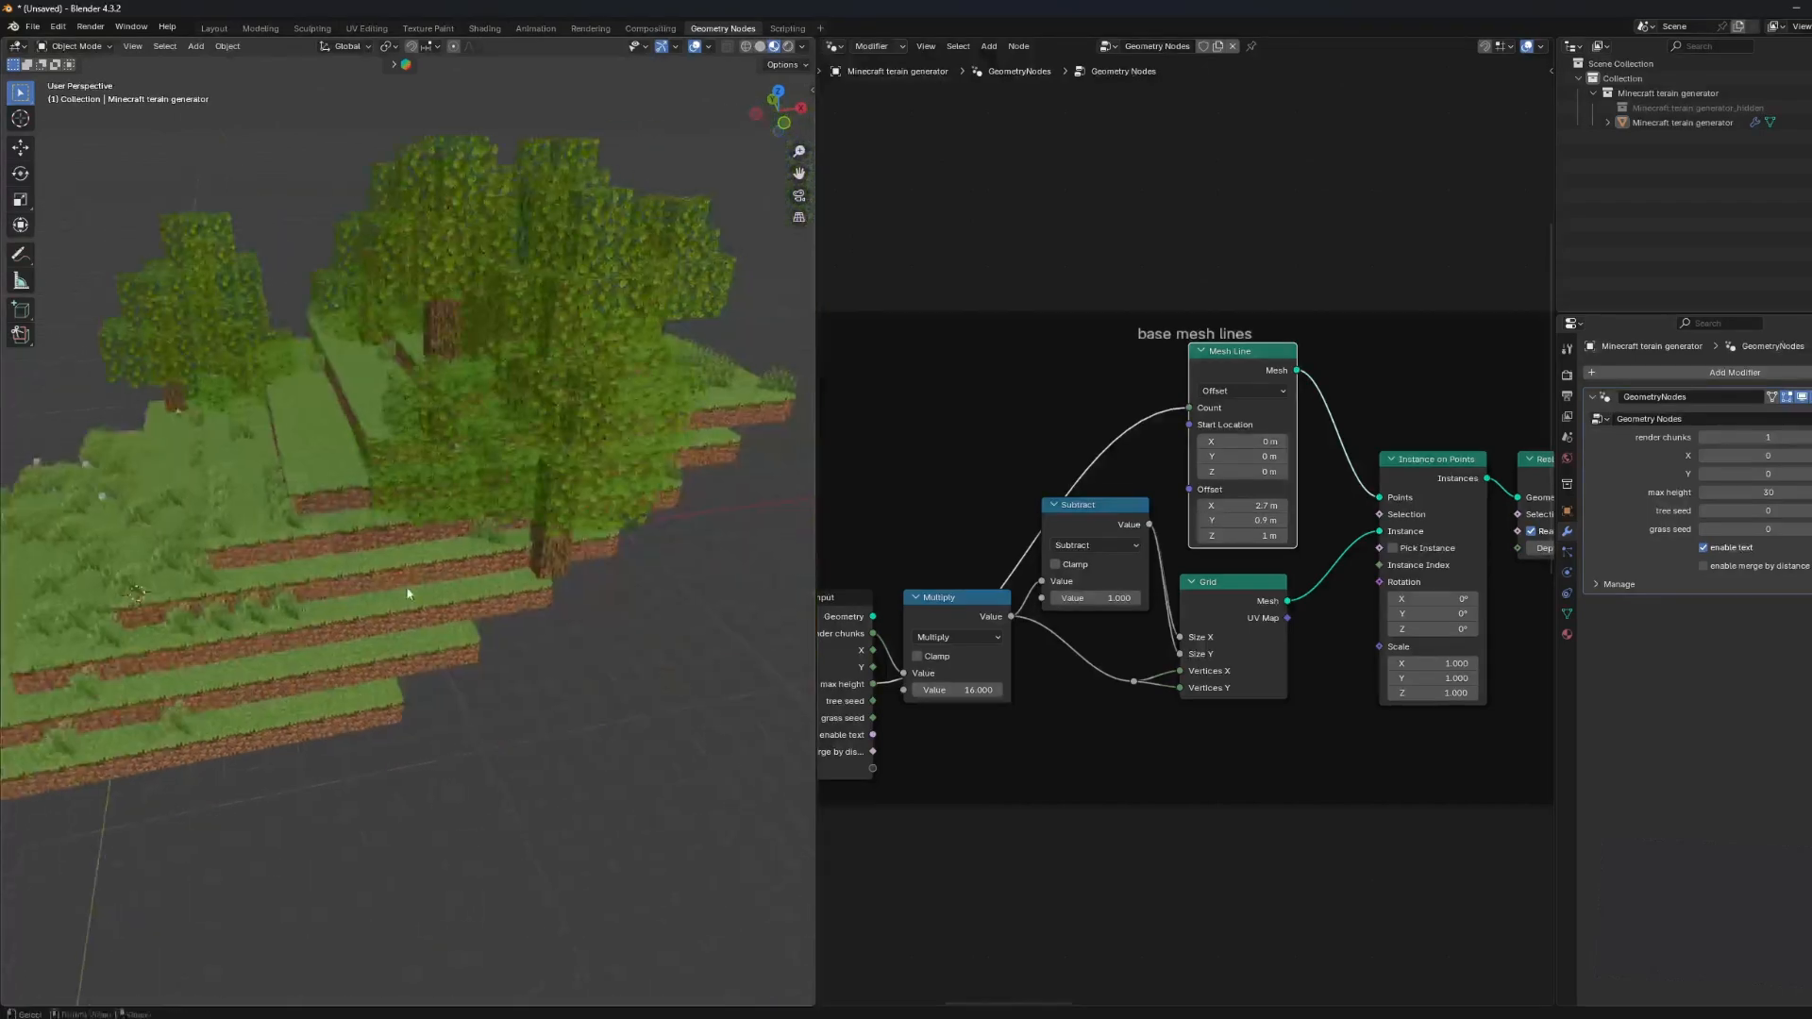
middle_drag(595, 519, 625, 523)
scroll(567, 523, down, 3)
middle_drag(507, 522, 131, 679)
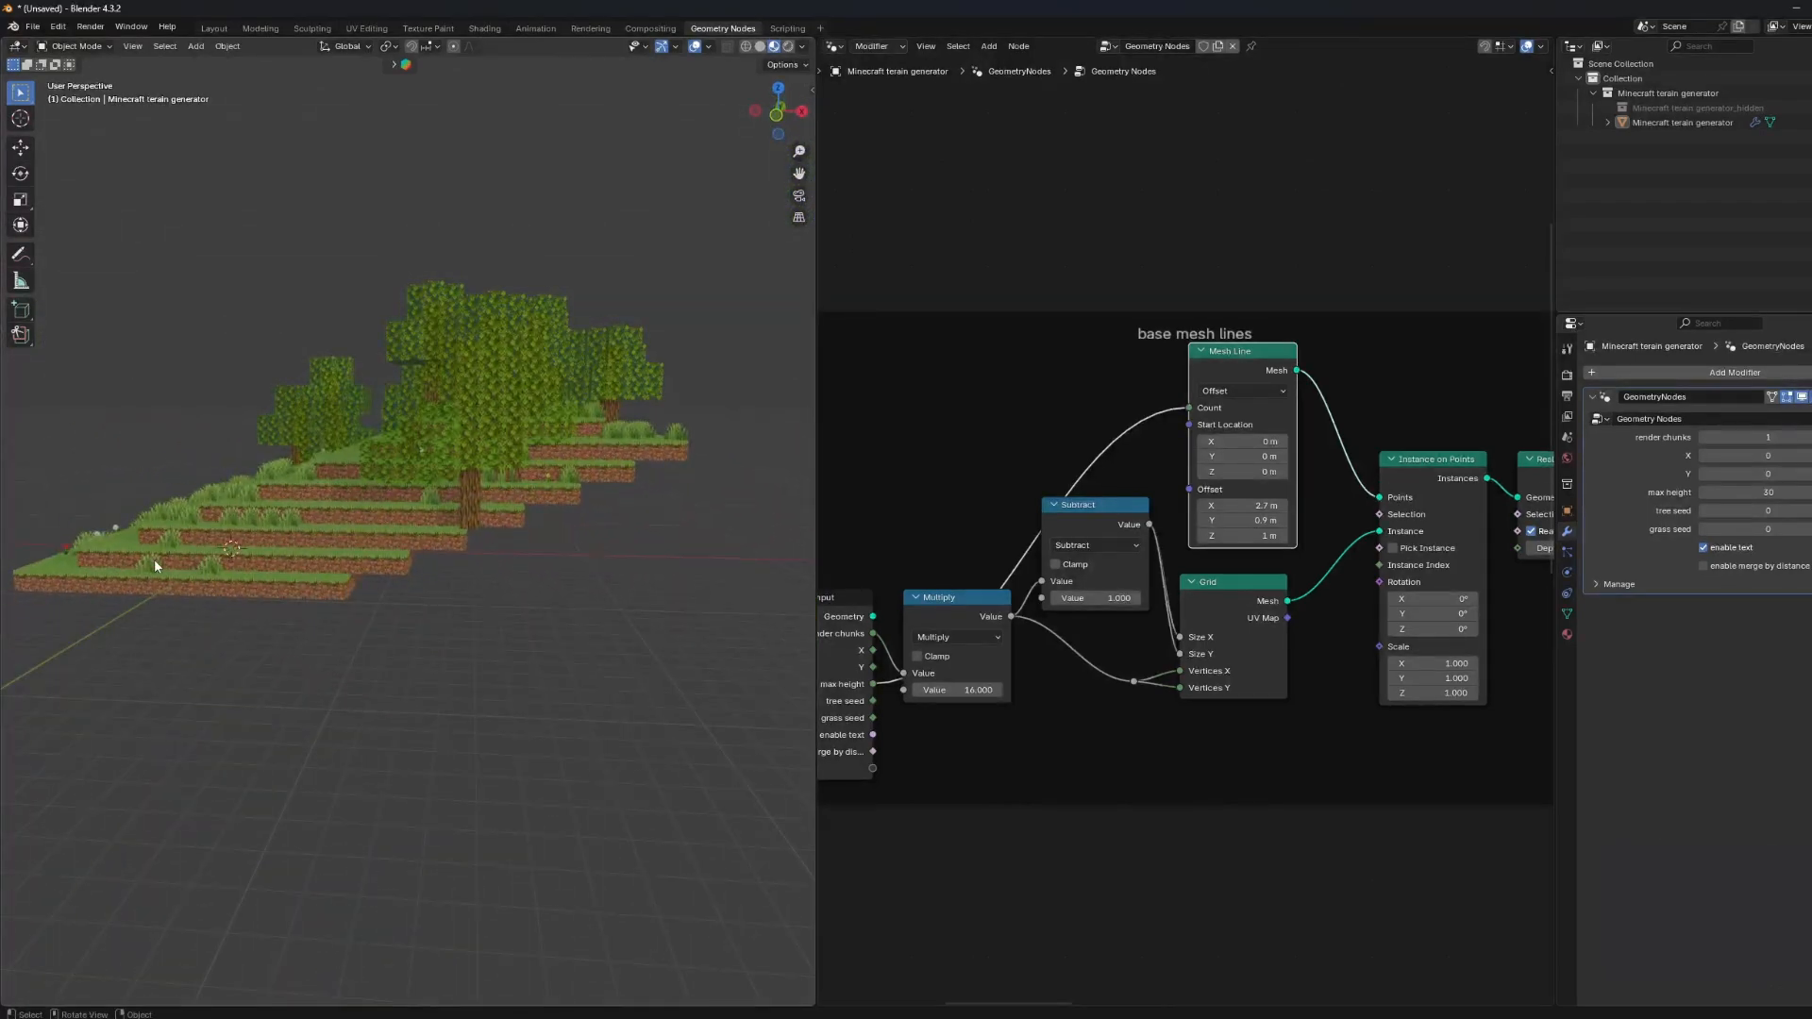
drag(1248, 504, 1370, 505)
middle_drag(464, 710, 556, 675)
drag(1242, 520, 1265, 520)
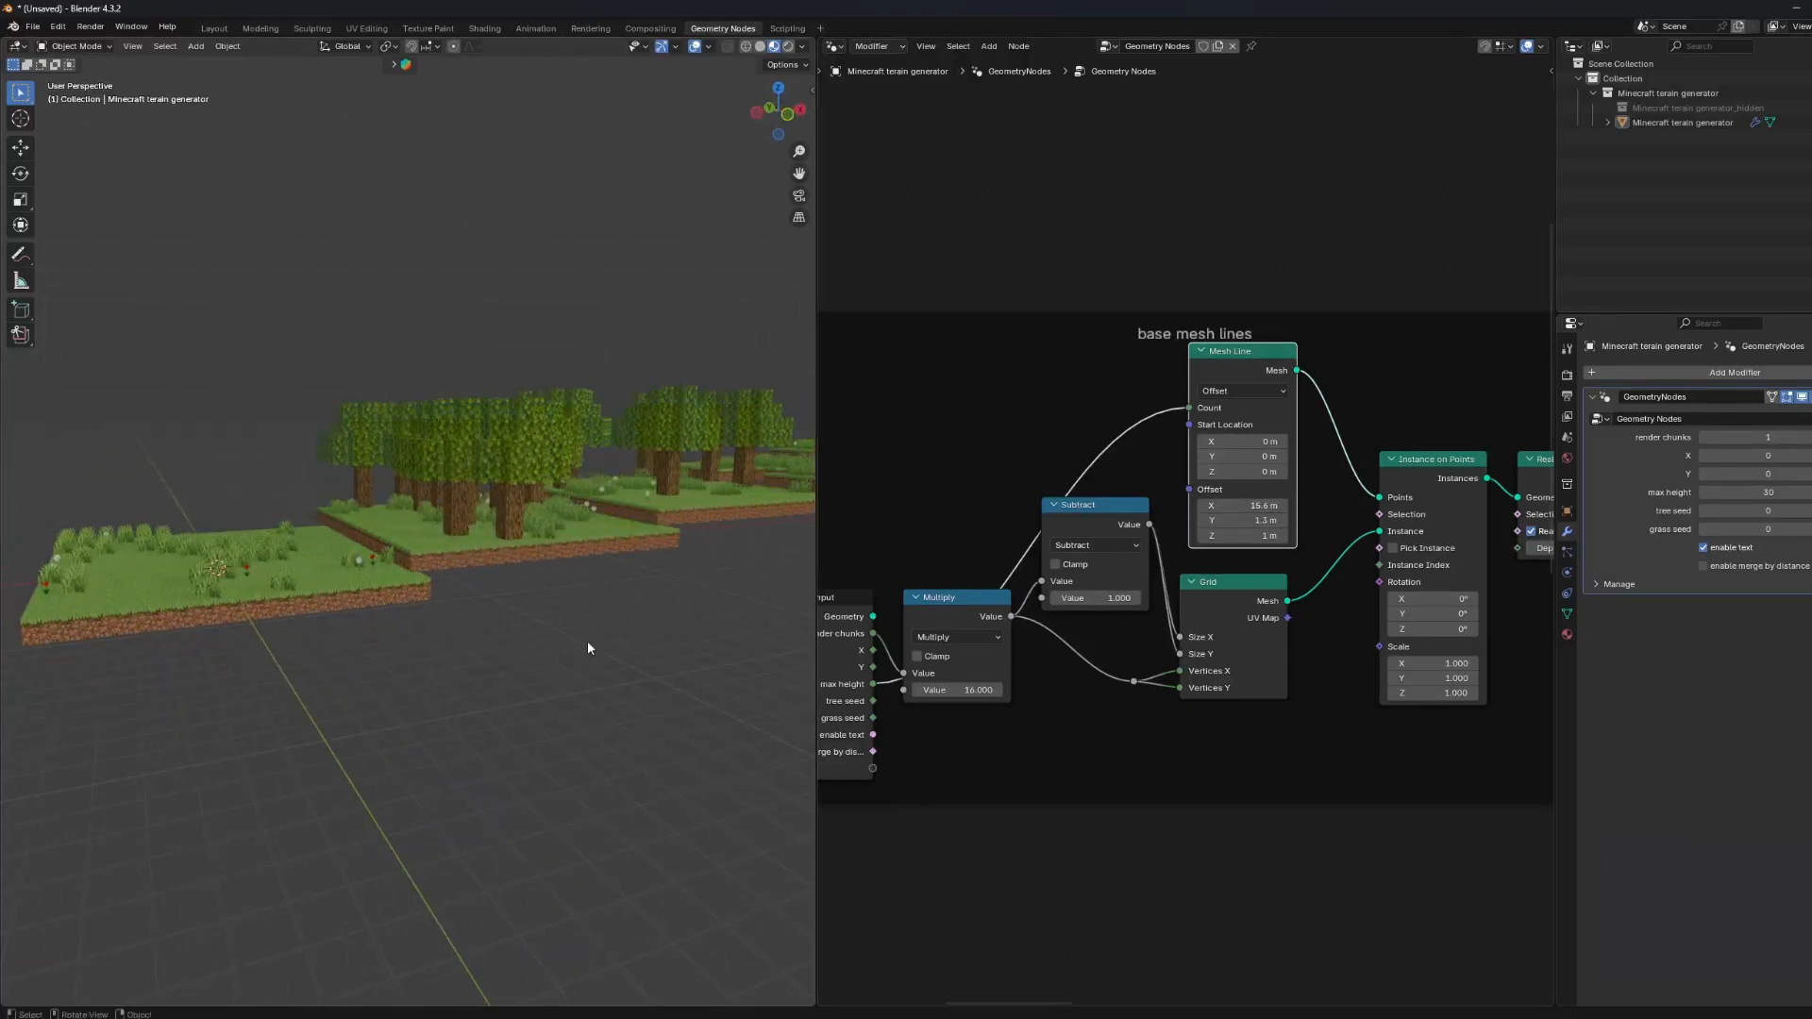
middle_drag(586, 647, 519, 727)
Set the Mesh Line's X and Y offsets to 0 m.
drag(1245, 505, 1102, 504)
click(1232, 506)
text(0)
key(Return)
key(BackSpace)
Try a Z offset of 0 m on the Mesh Line.
mouse_move(1255, 537)
mouse_down()
mouse_move(1286, 537)
mouse_move(1252, 537)
mouse_up()
click(1255, 537)
text(0)
key(Return)
middle_drag(692, 649, 638, 668)
Set the Mesh Line's Z offset to 1 m.
click(1245, 537)
text(1)
key(Return)
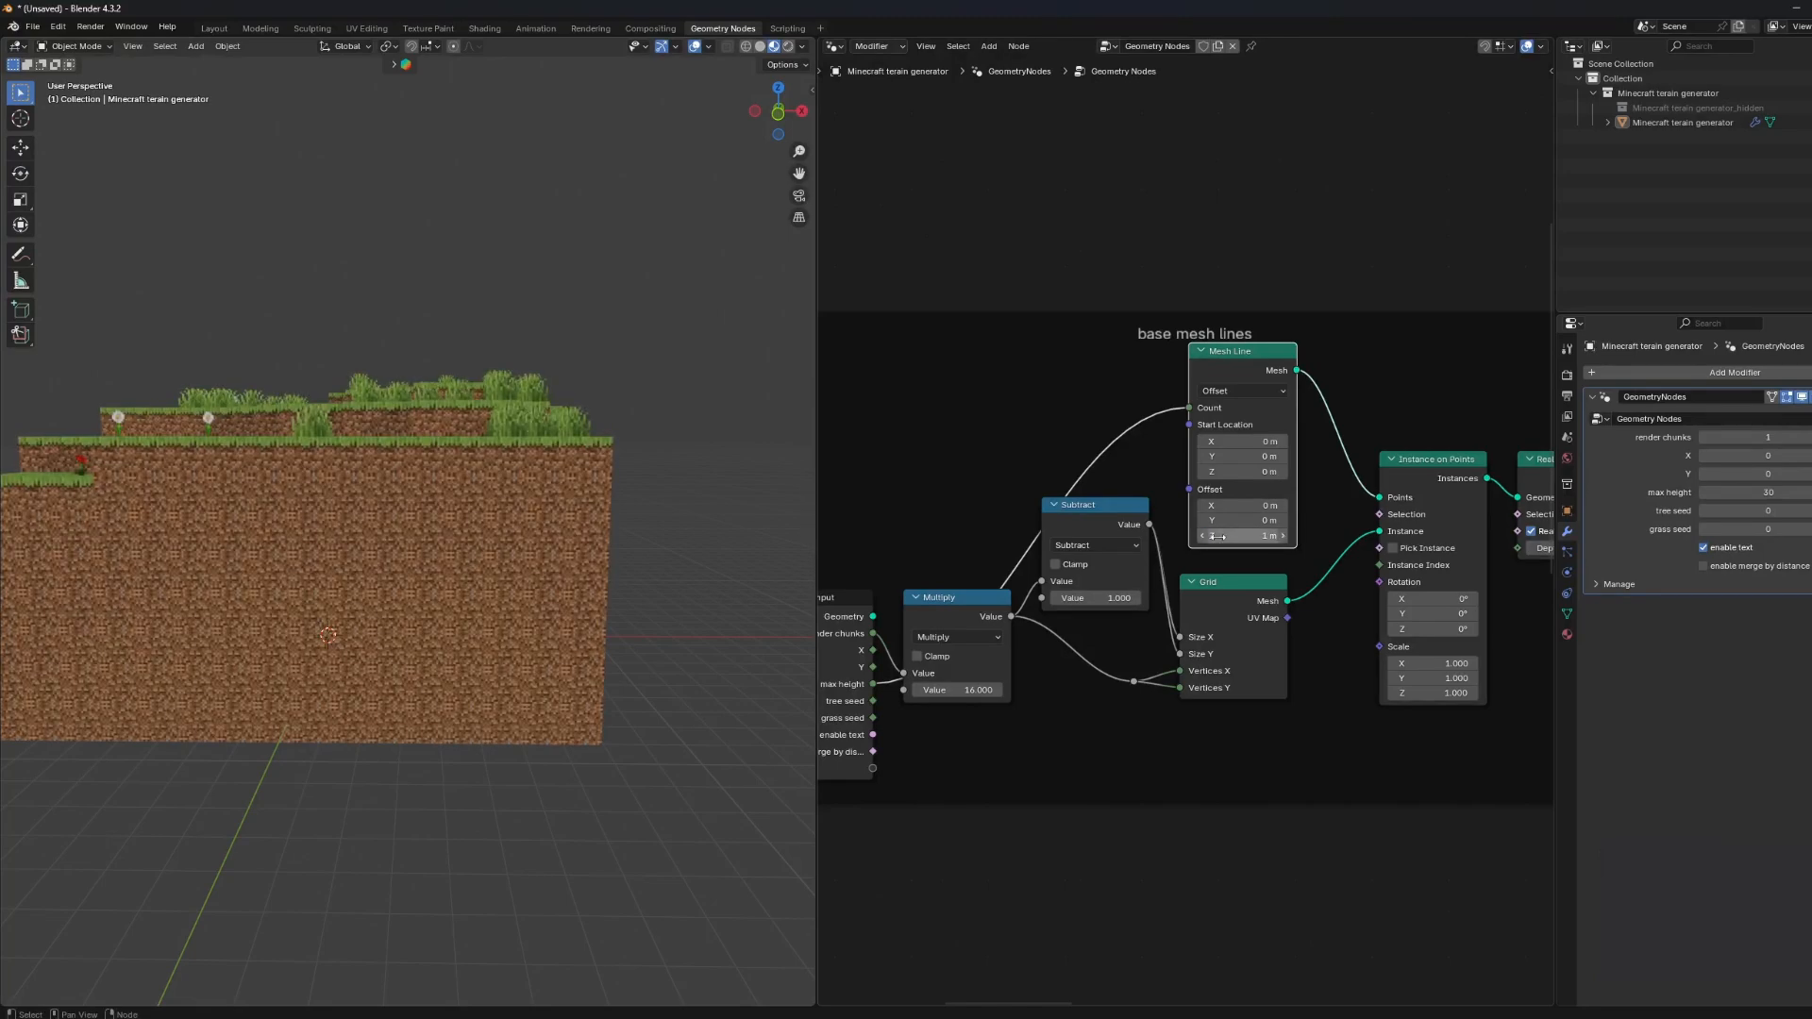
middle_drag(547, 590, 619, 692)
Try an X rotation of about 18.5° on the Instance on Points node and inspect the slanted terrain.
middle_drag(903, 640, 737, 647)
middle_drag(1289, 608, 1224, 602)
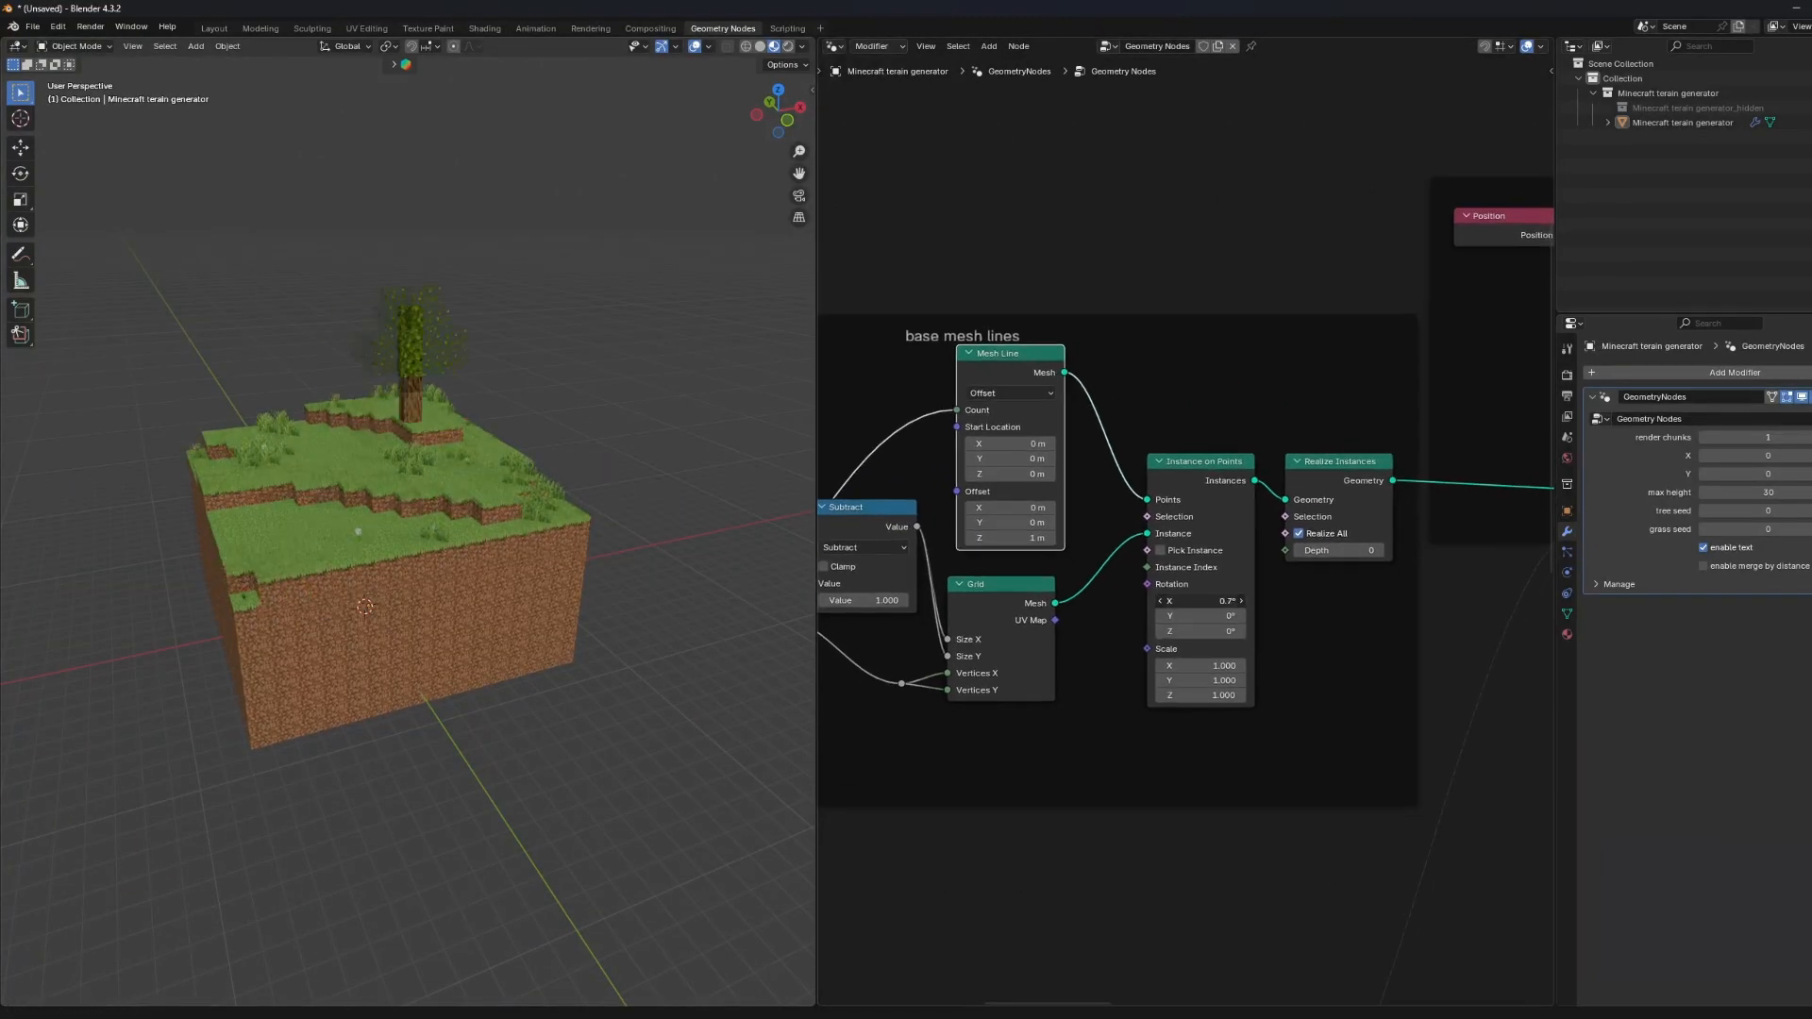
drag(1201, 600, 1368, 600)
middle_drag(585, 675, 701, 627)
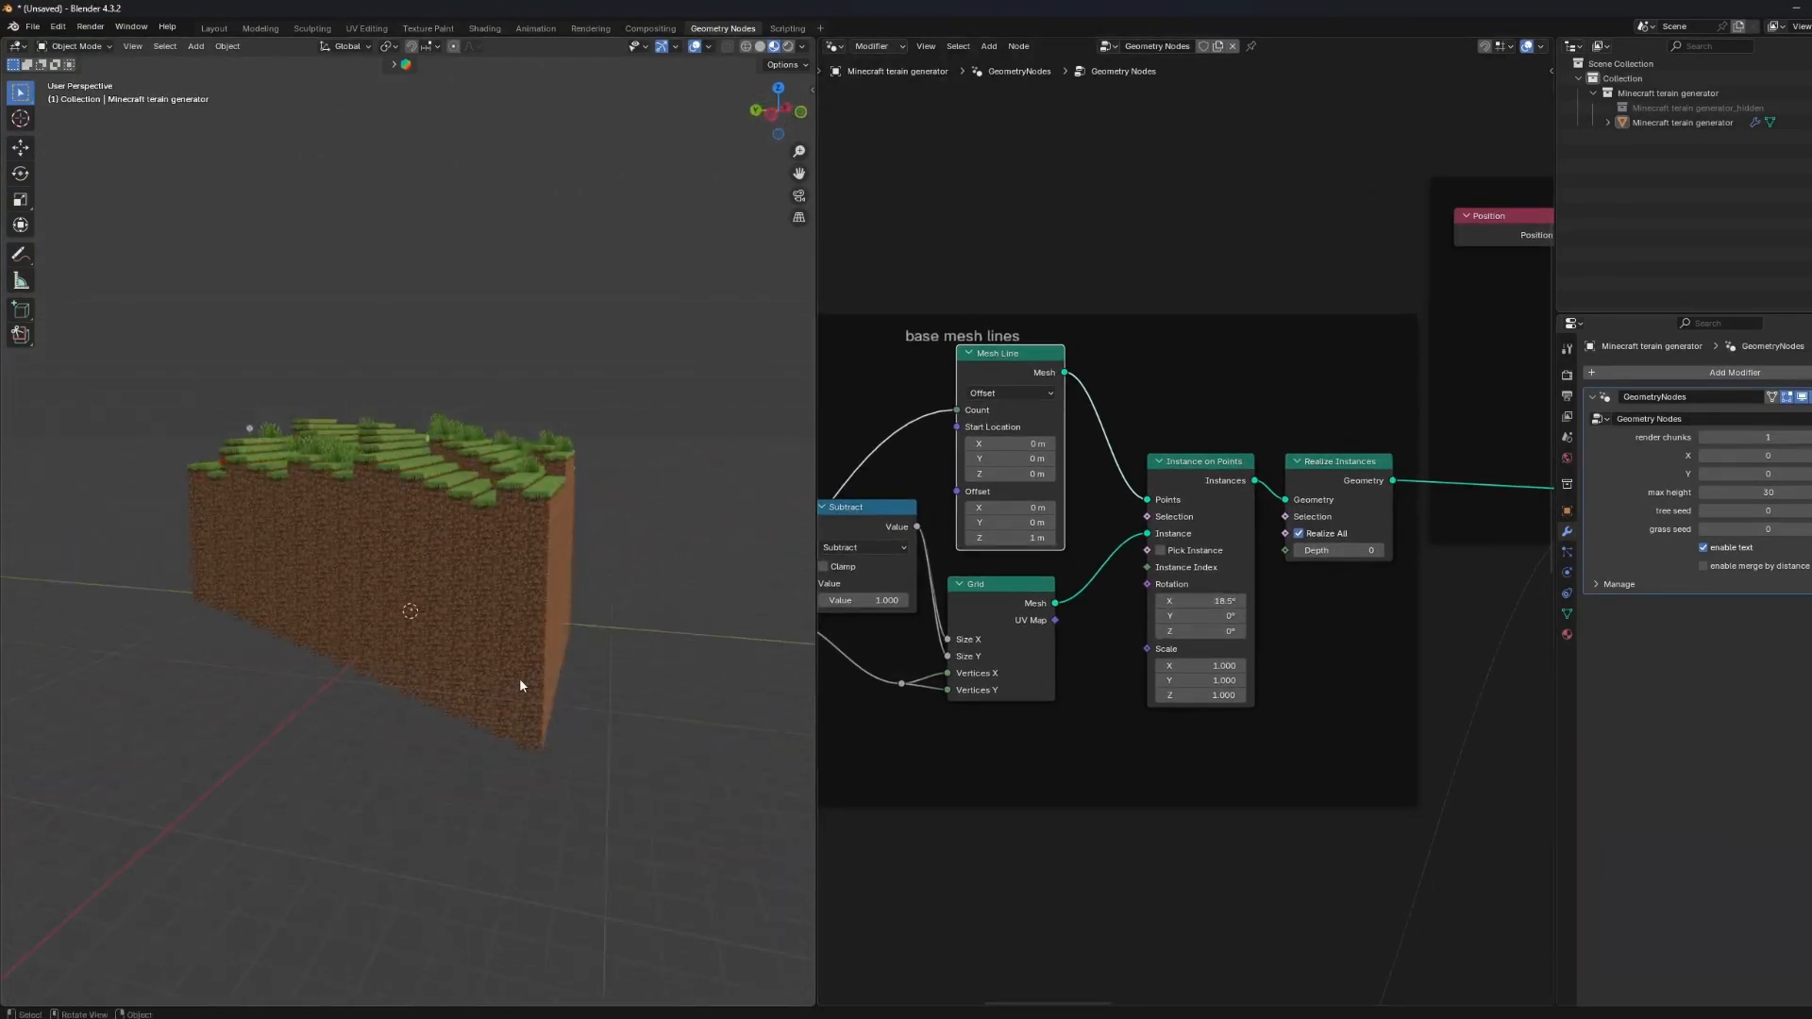
middle_drag(519, 686, 506, 567)
scroll(507, 603, up, 5)
middle_drag(526, 606, 542, 597)
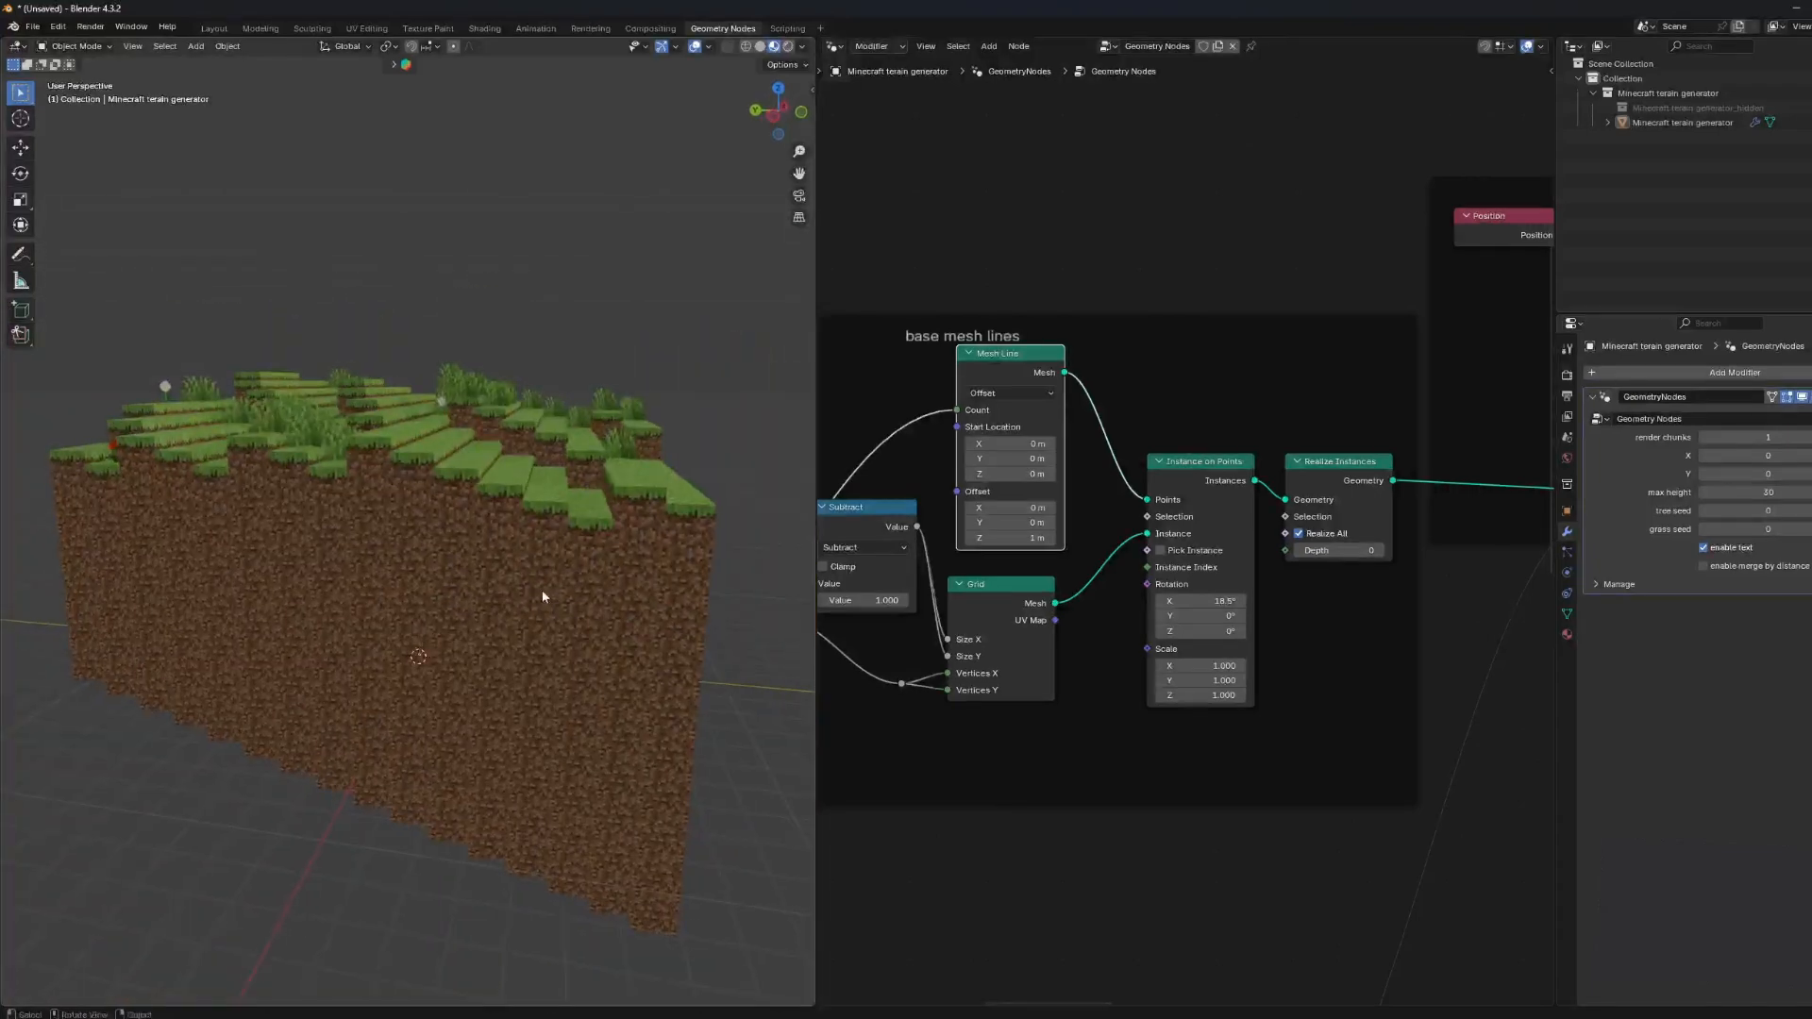
Try a Y rotation of about 20.2° on the Instance on Points node and undo both rotations.
drag(1201, 615, 1321, 616)
middle_drag(624, 668, 514, 543)
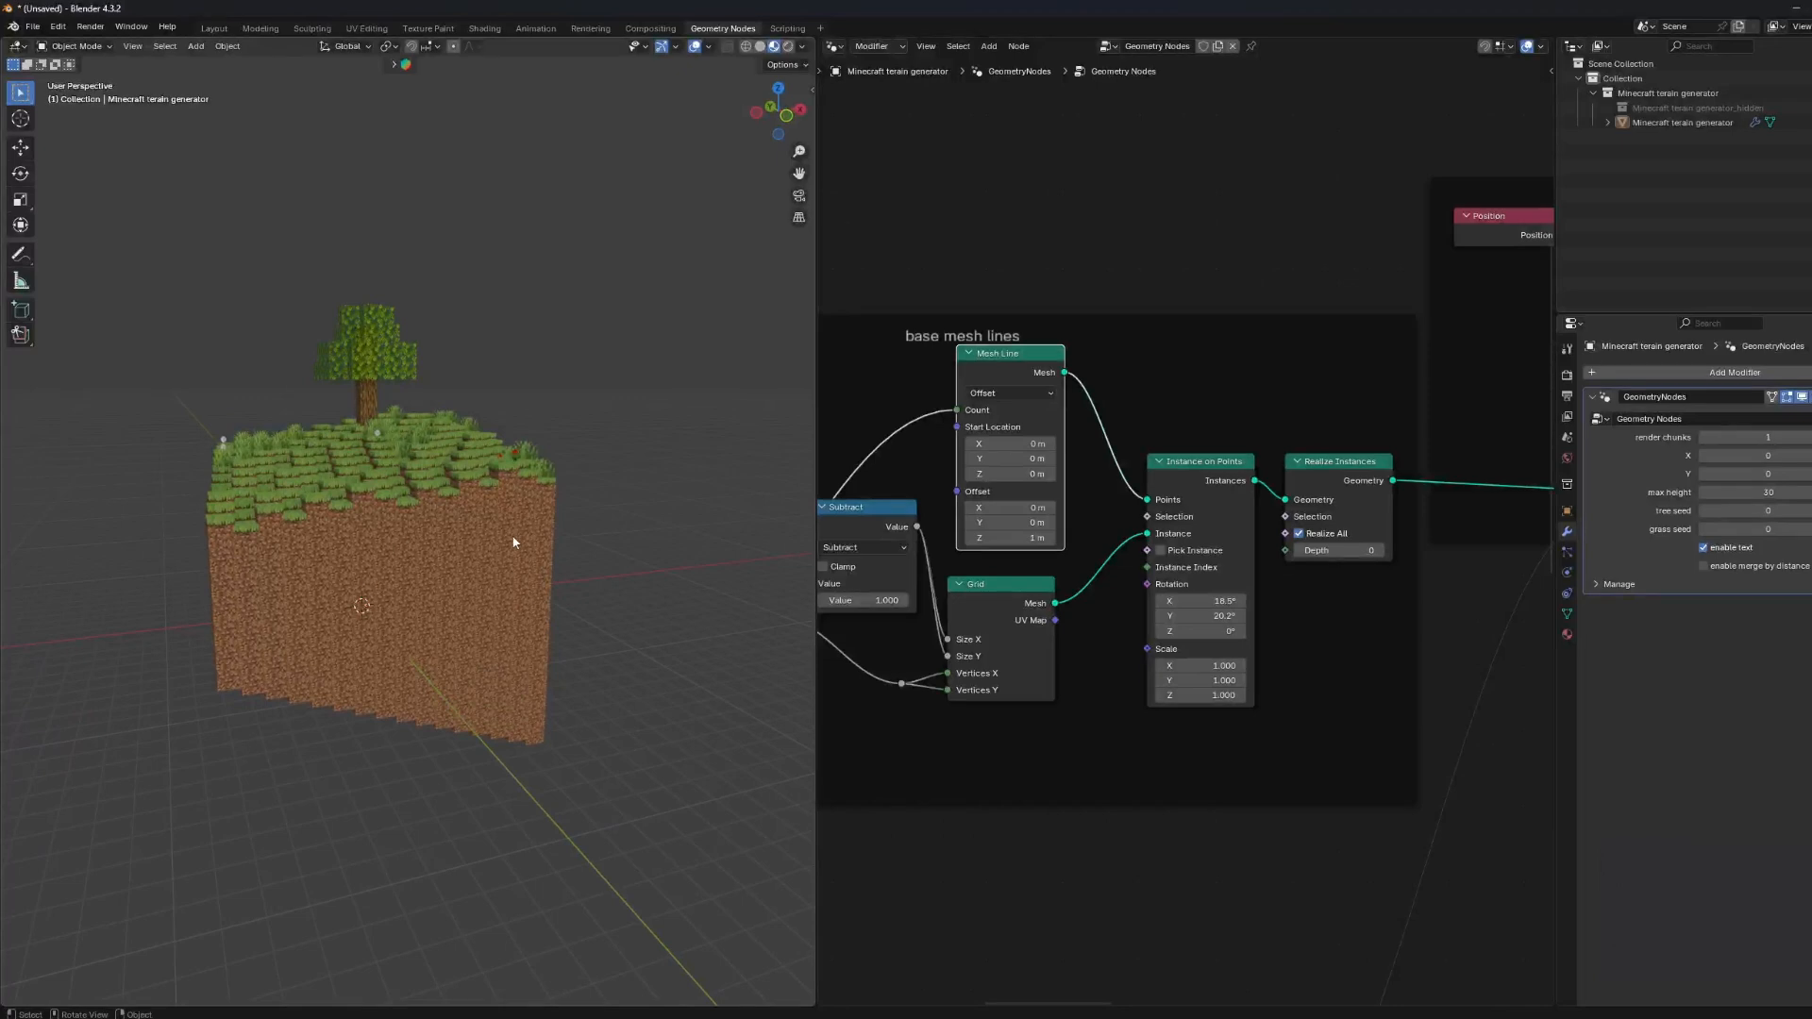
key(ctrl+z)
key(ctrl+z)
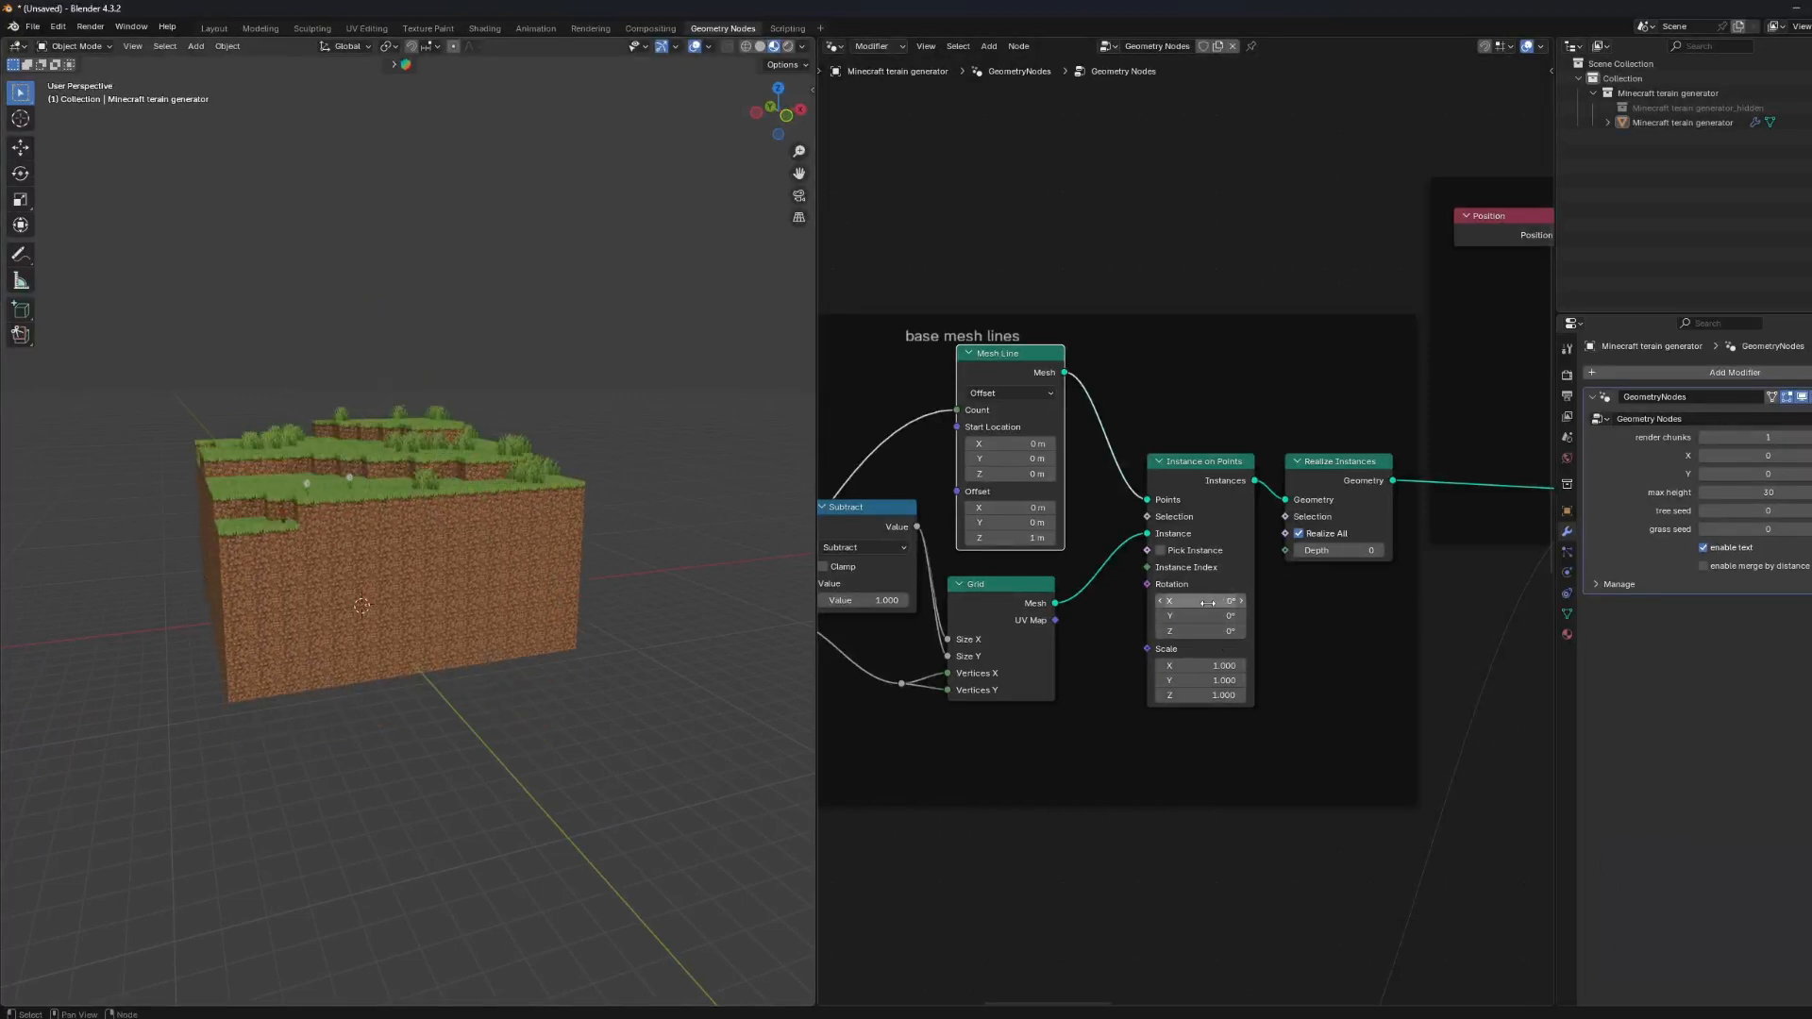
Try an X rotation of about -54.5° and a small Y rotation on Instance on Points, and undo them.
drag(1213, 601, 1066, 601)
middle_drag(509, 649, 251, 640)
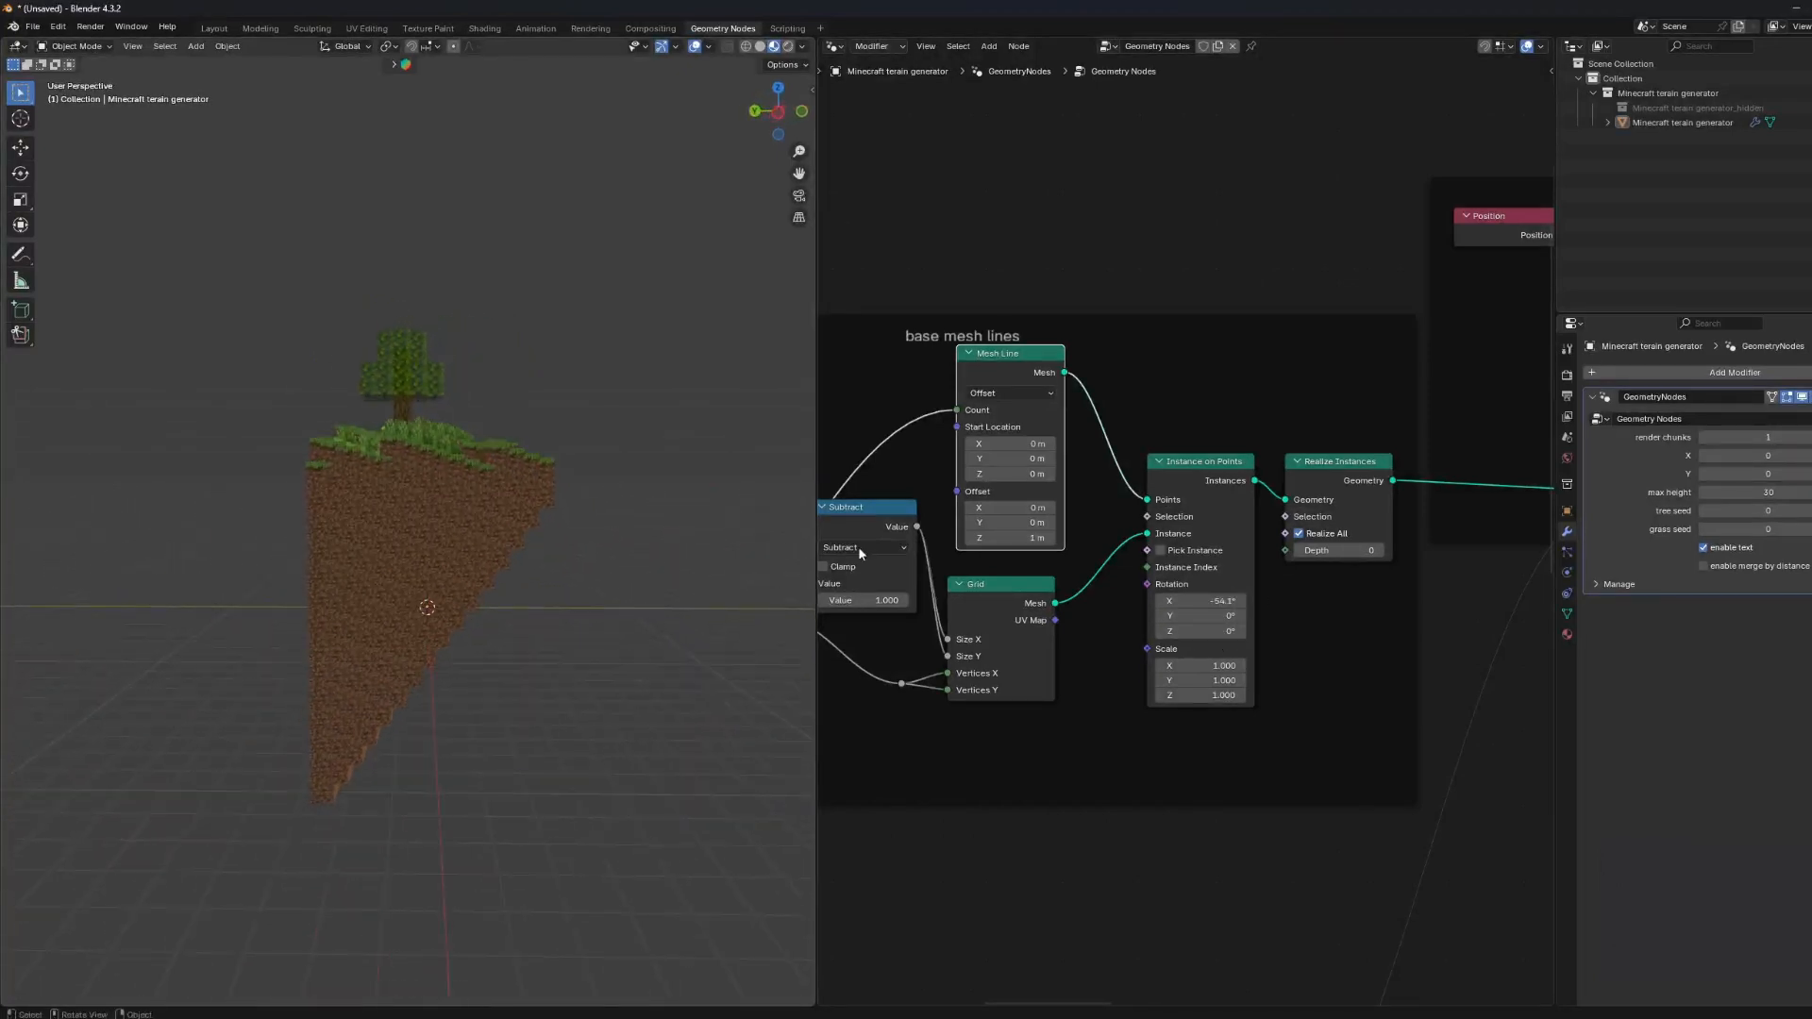
drag(1200, 615, 1208, 615)
middle_drag(528, 529, 365, 551)
key(ctrl+z)
key(ctrl+z)
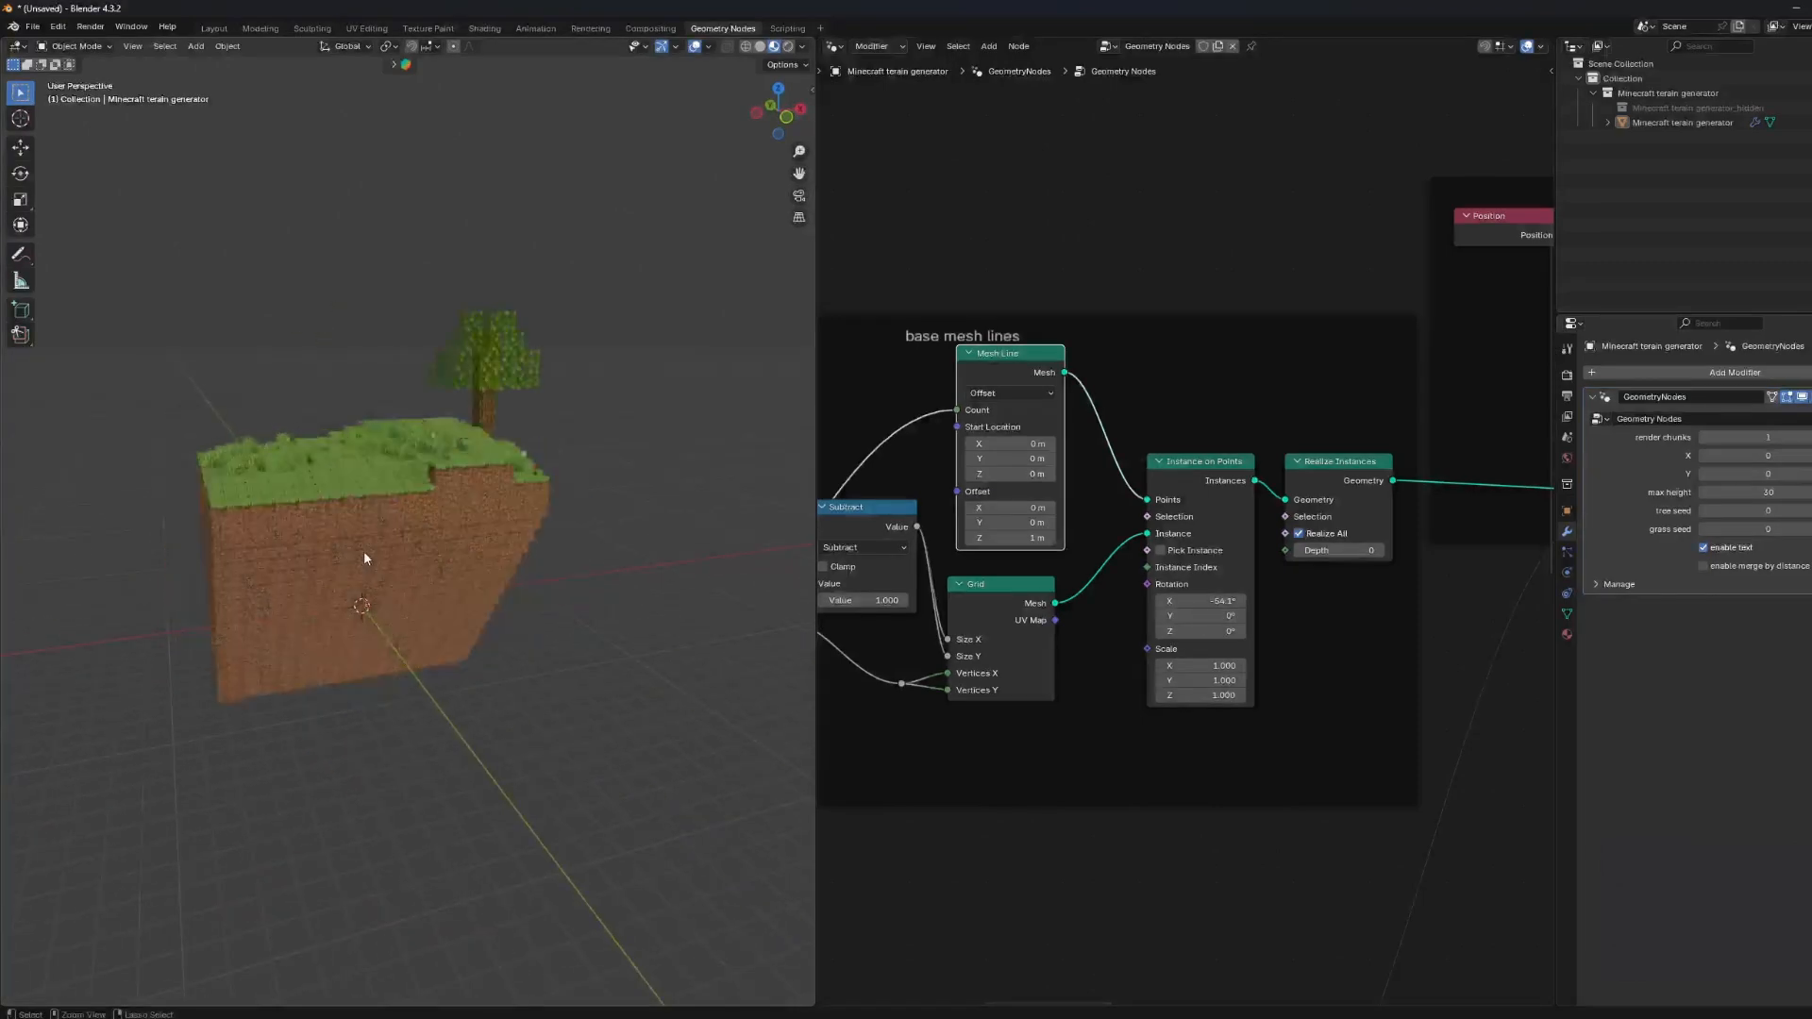
Try a Z rotation of about 9.9° on the Instance on Points node and undo it.
drag(1199, 631, 1215, 631)
middle_drag(572, 533, 634, 592)
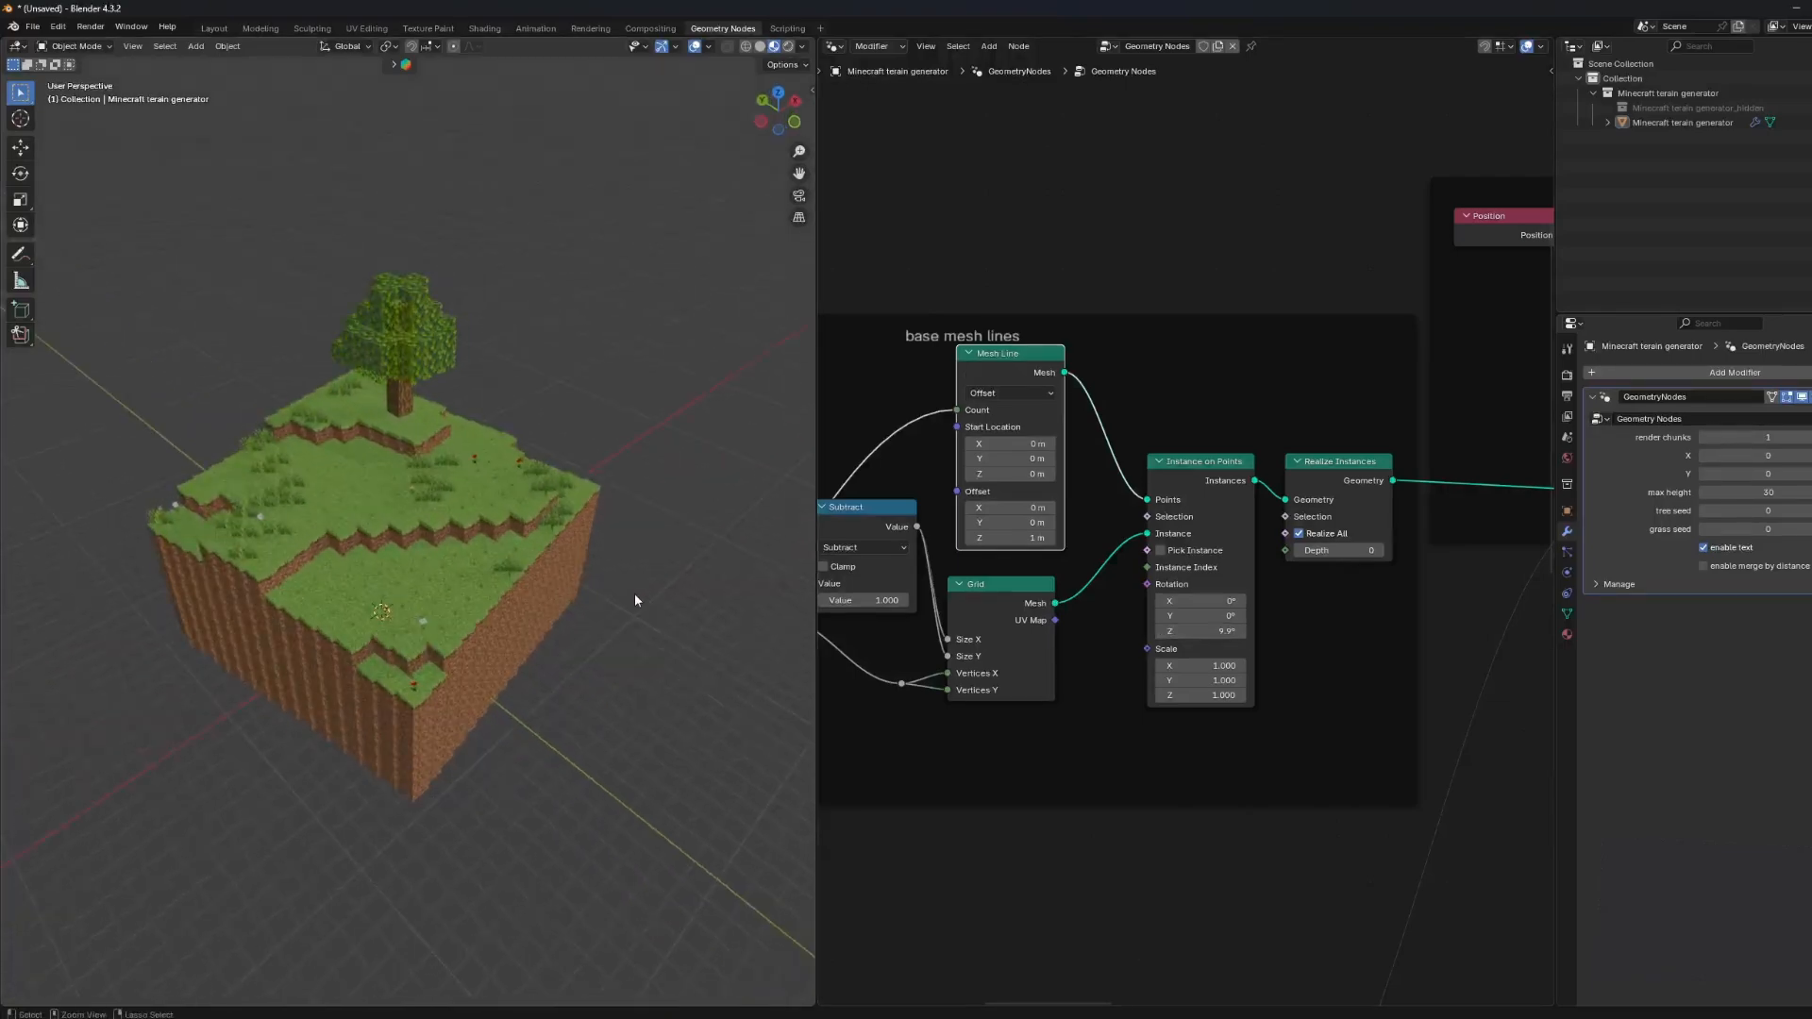
key(ctrl+z)
Move the Group Input node beside the tree noise textures clear of the Multiply node it overlaps.
scroll(1039, 571, down, 8)
scroll(1085, 583, down, 3)
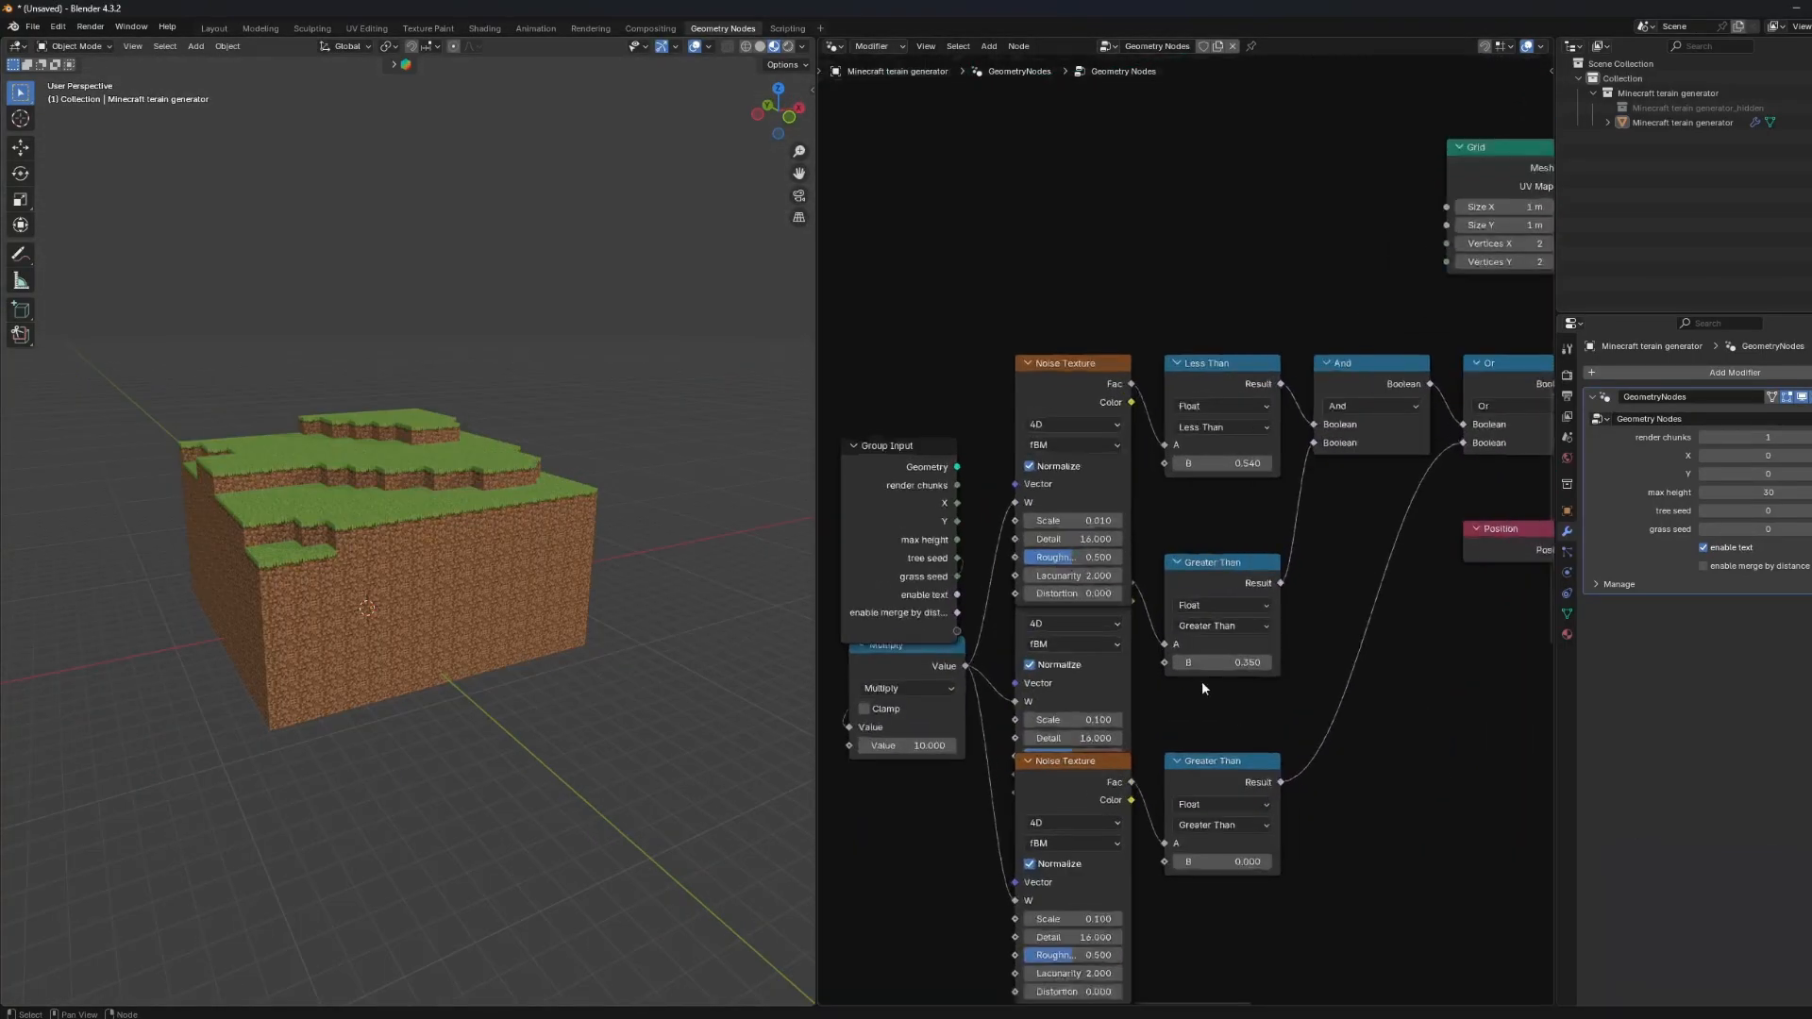
middle_drag(1202, 682, 917, 668)
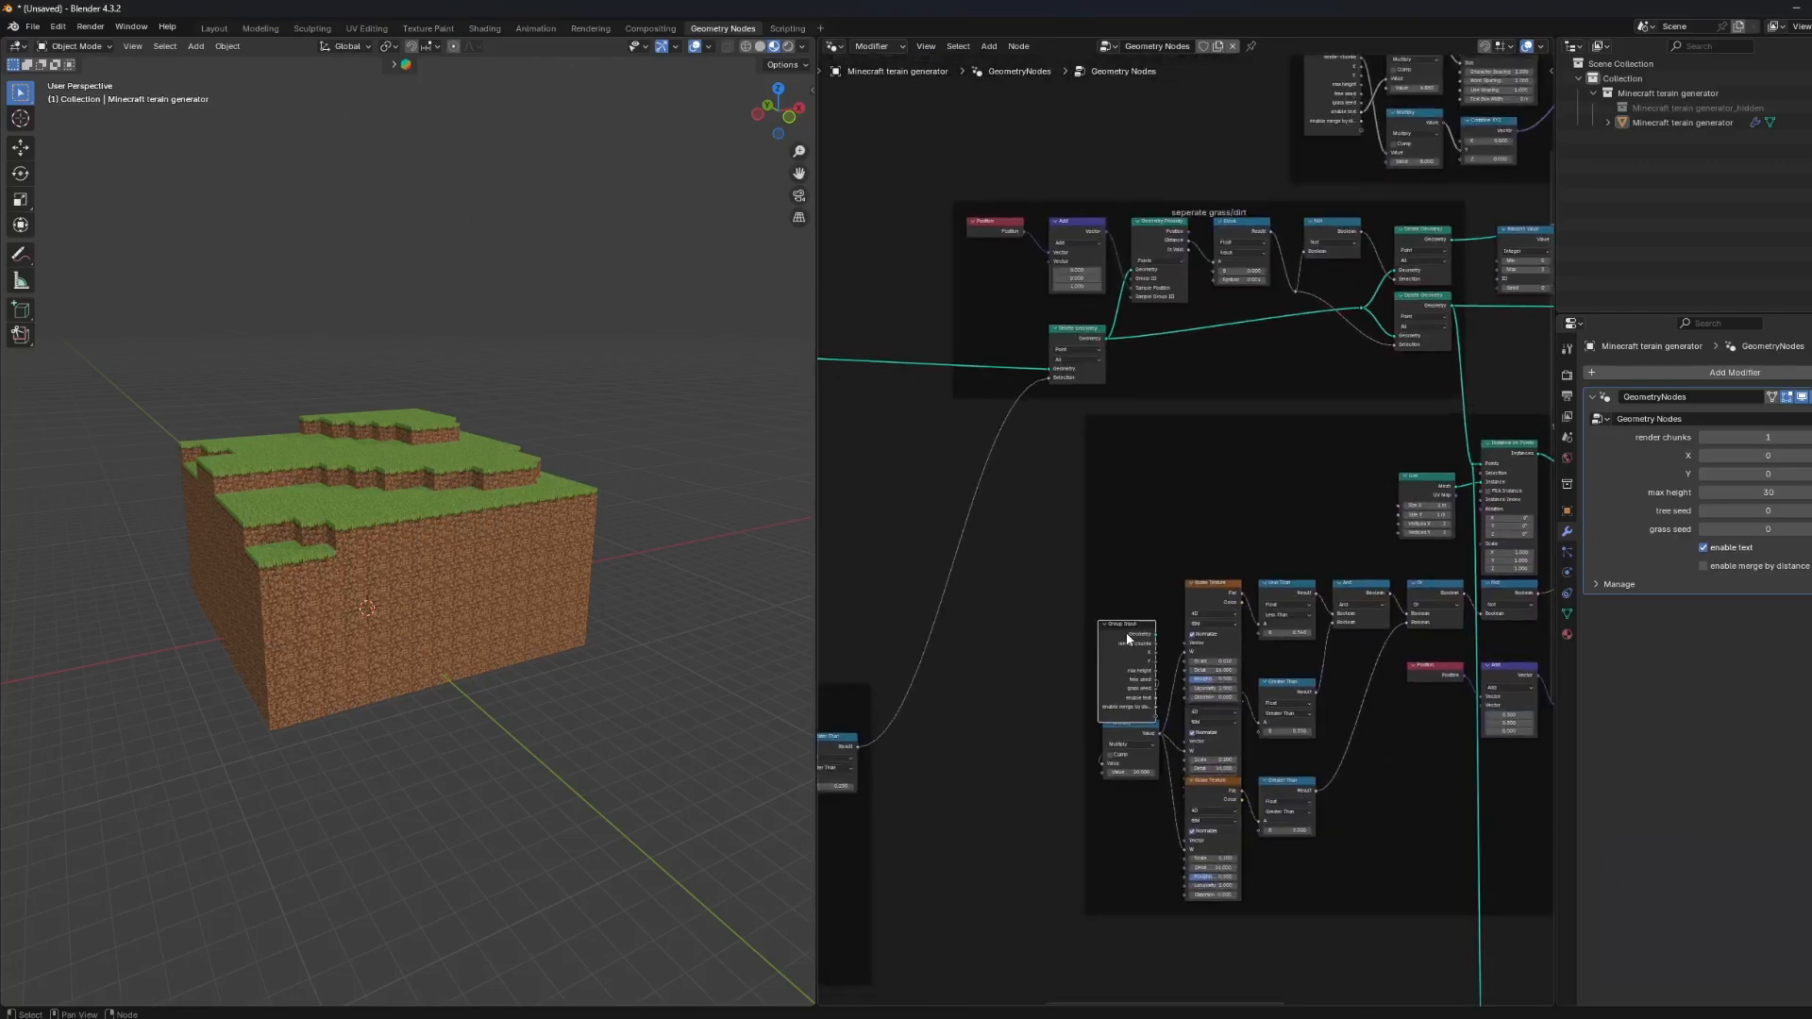
scroll(1084, 678, up, 4)
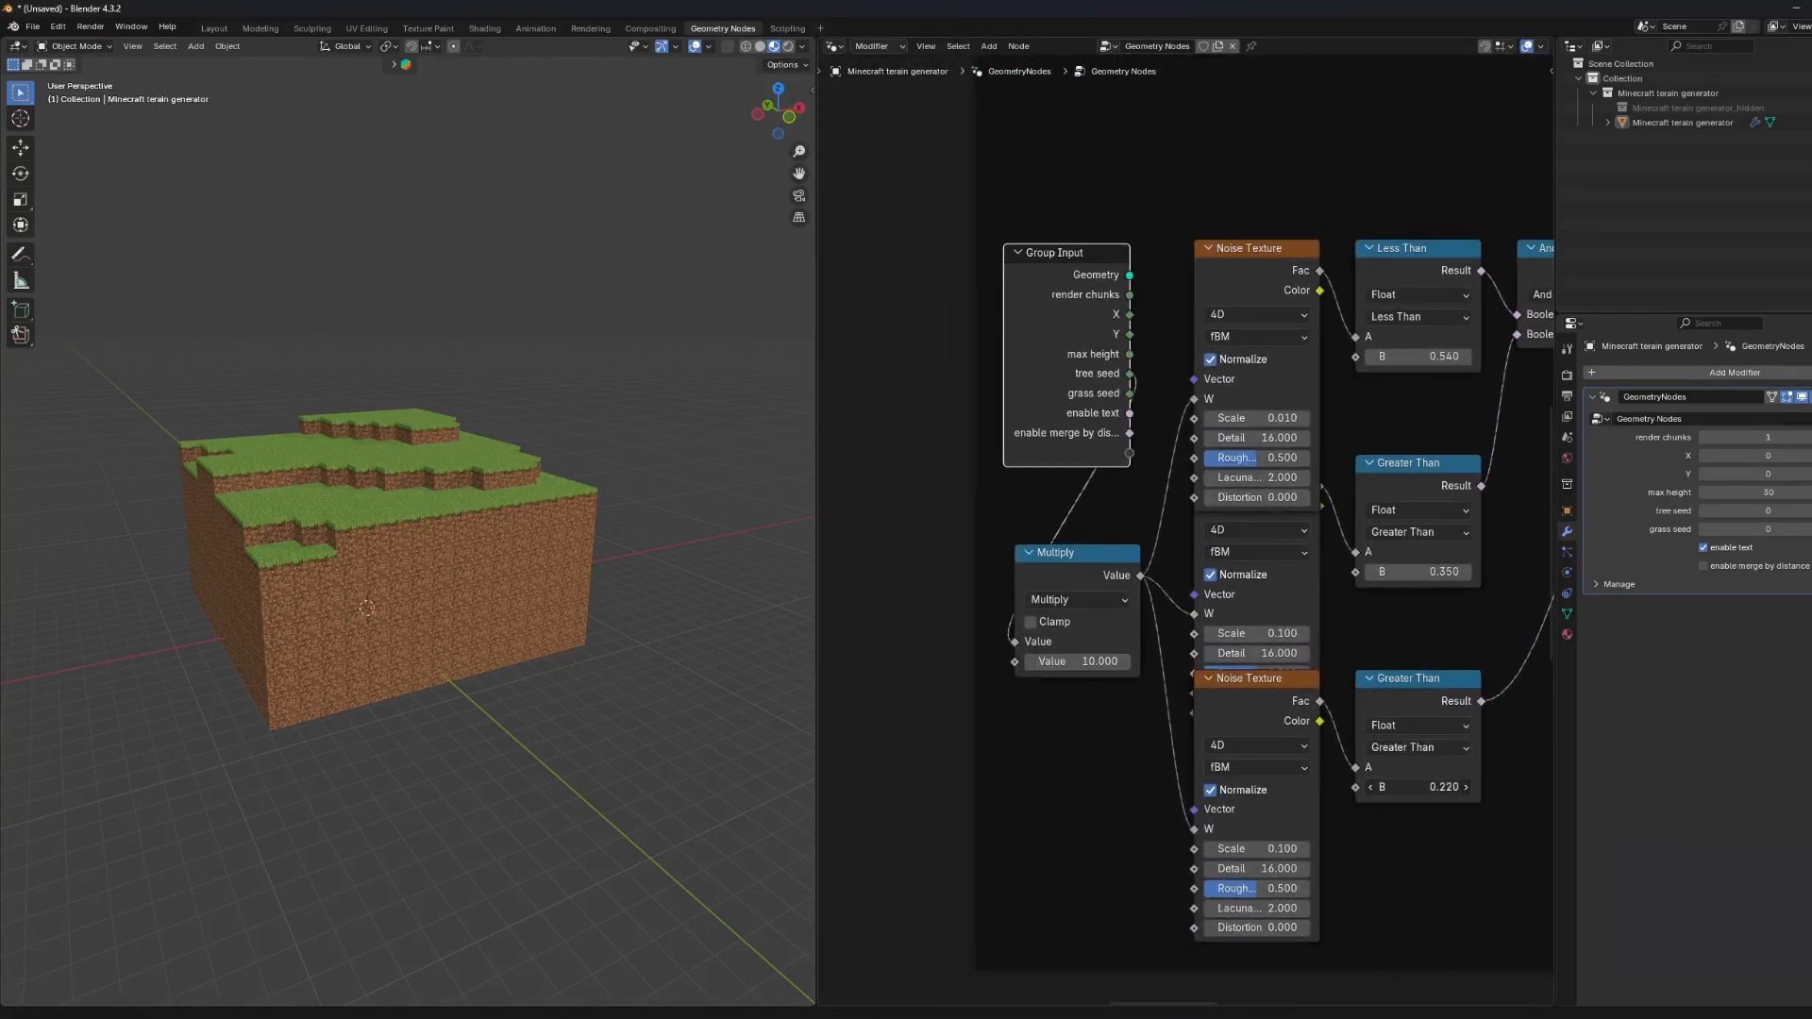
Adjust the tree Greater Than thresholds to about 0.51 for the one feeding And and 1.32 for the one feeding Or.
drag(1408, 568, 1472, 567)
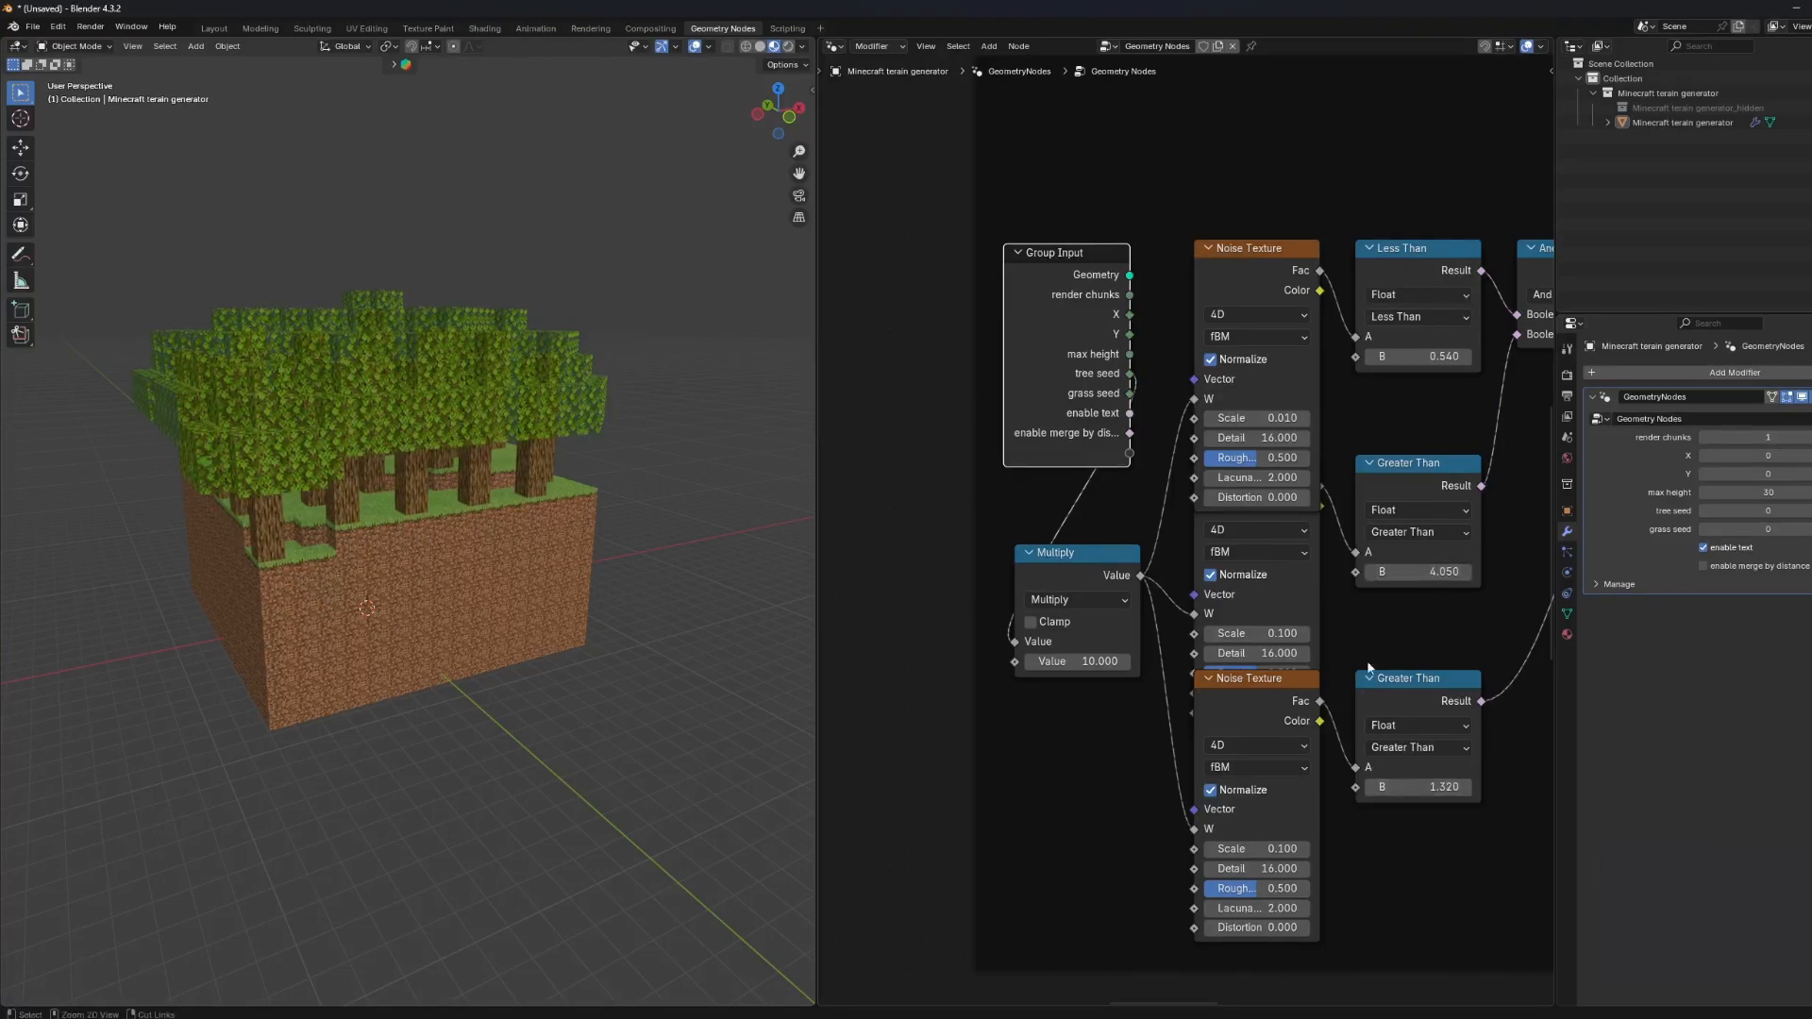
key(ctrl+z)
mouse_move(1416, 572)
mouse_down()
mouse_move(1448, 572)
mouse_move(1425, 572)
mouse_up()
middle_drag(680, 615, 597, 630)
scroll(597, 631, up, 3)
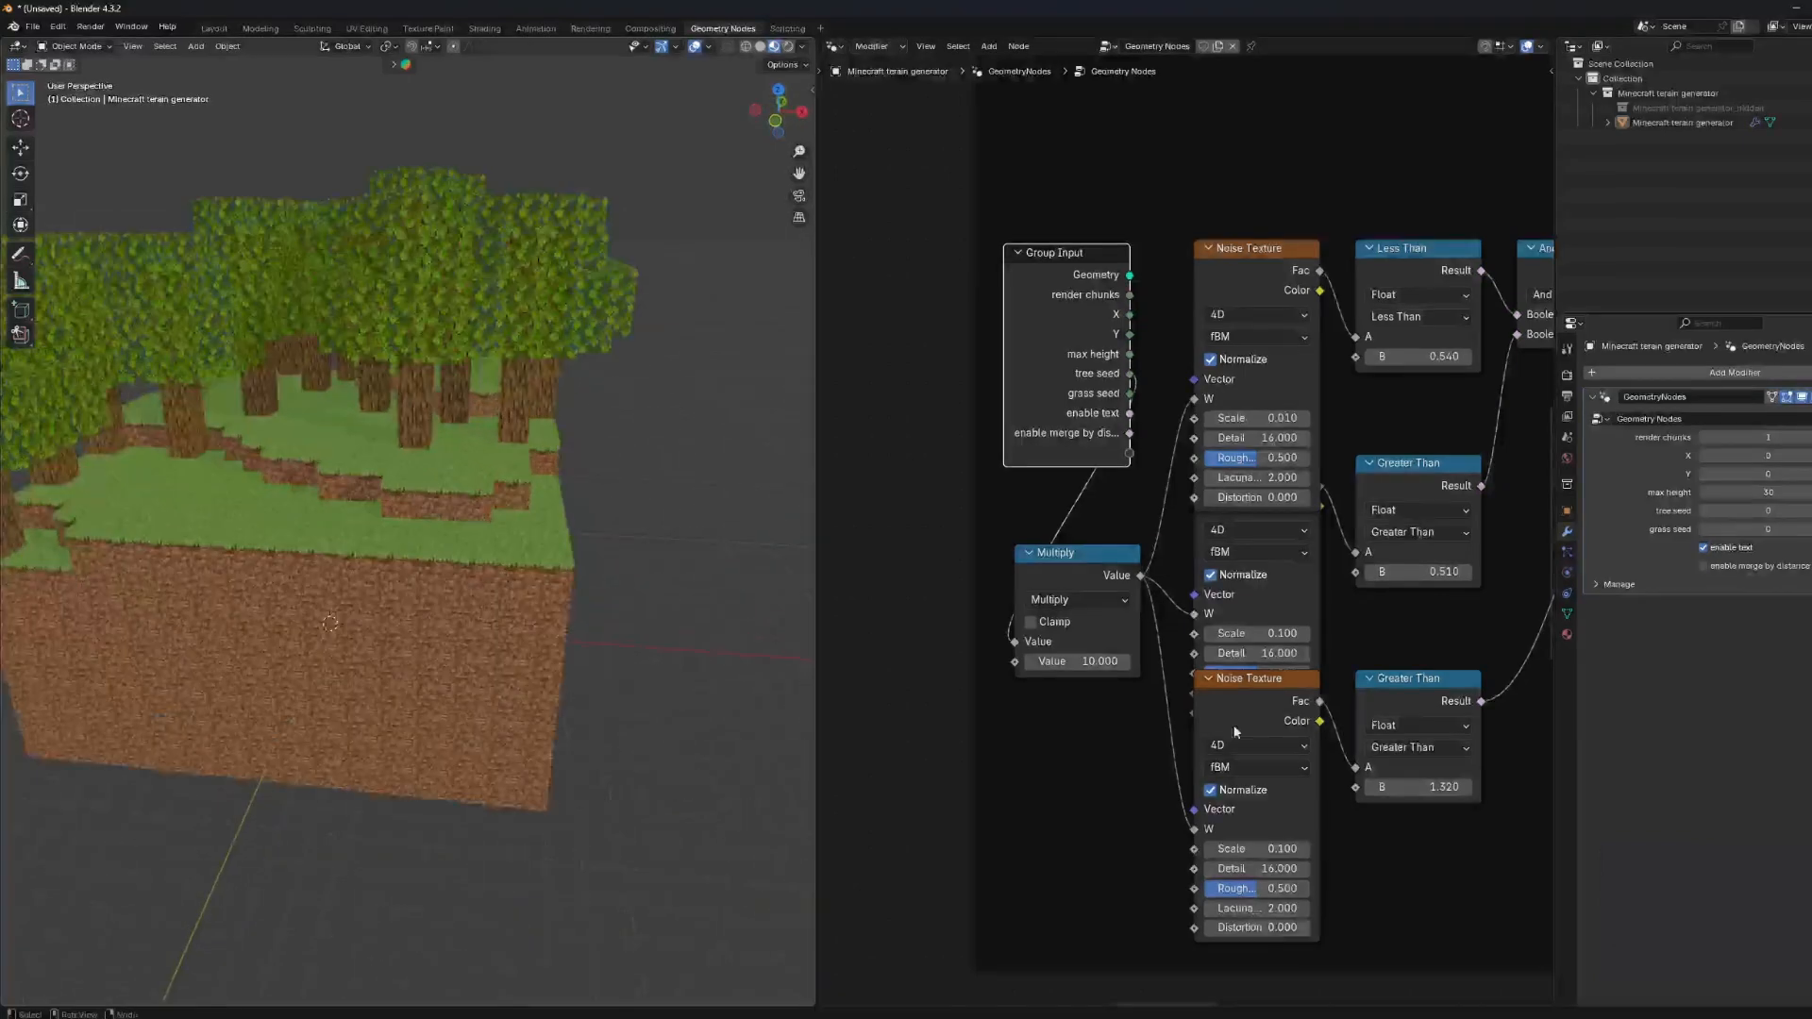
Raise the Scale of the noise texture feeding Less Than to about 4.11 and inspect the trees from above.
middle_drag(1233, 732, 1117, 674)
drag(1123, 360, 1434, 360)
middle_drag(604, 556, 736, 707)
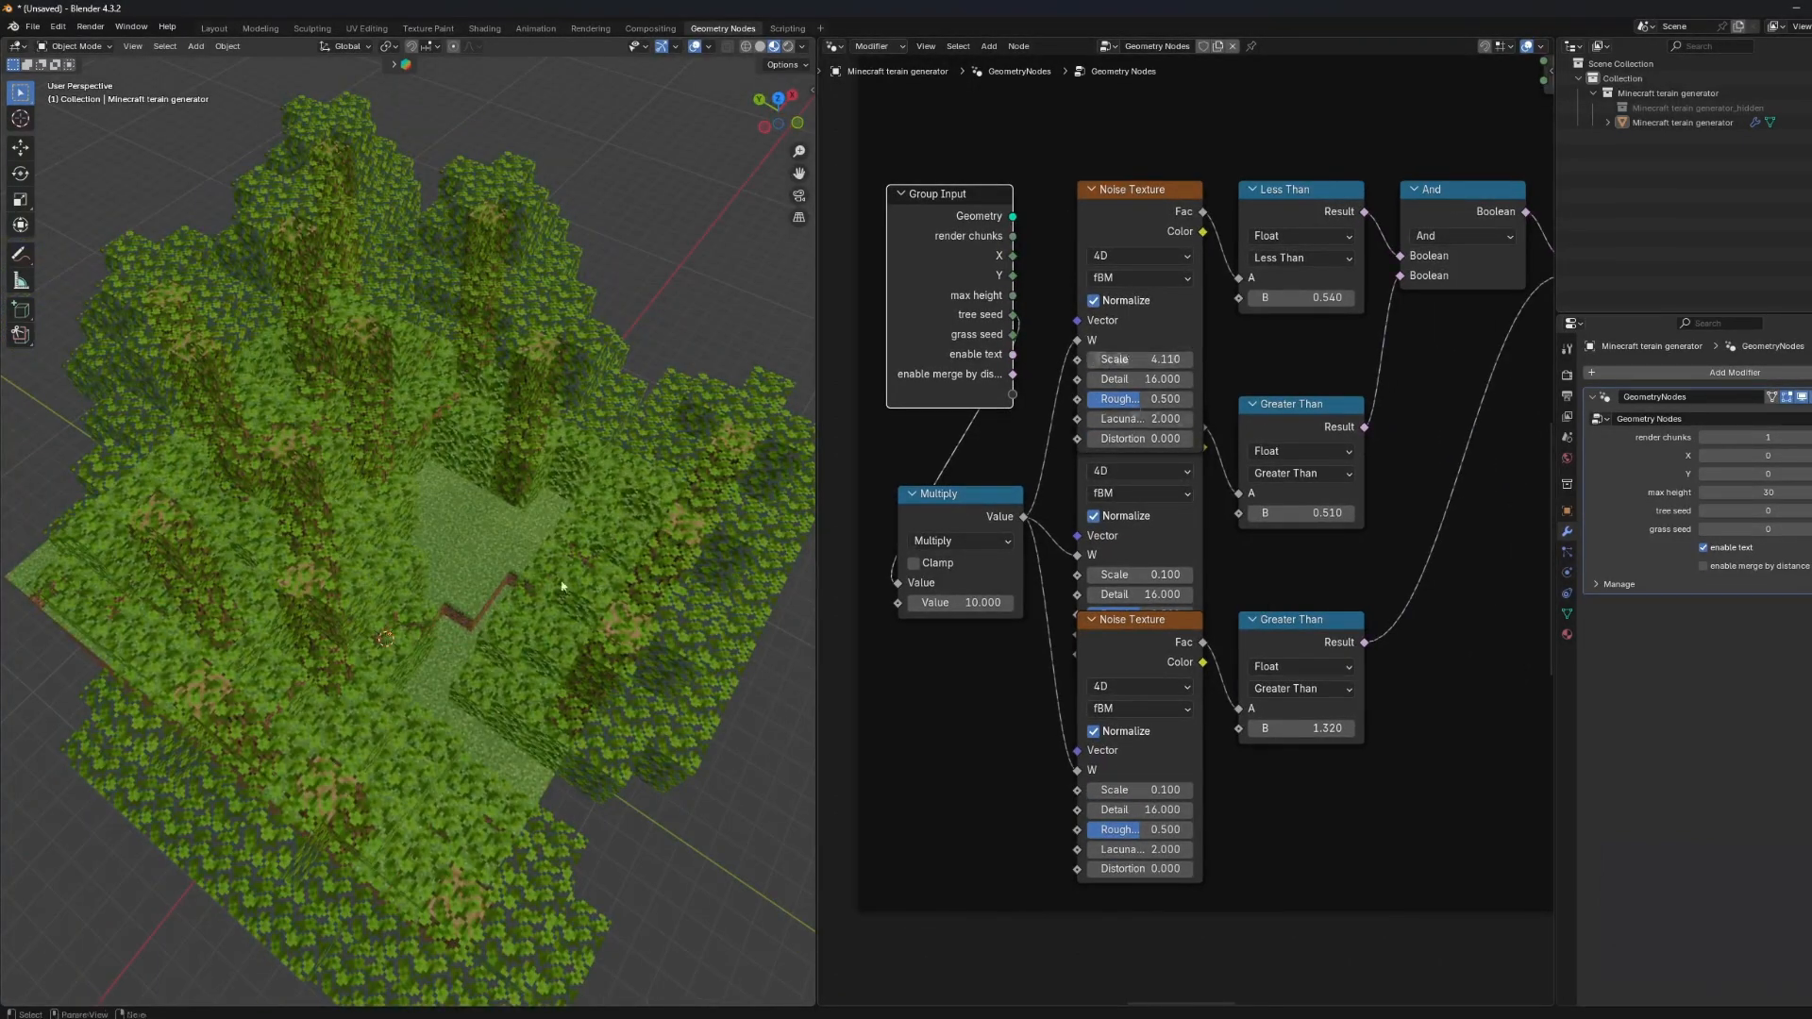
middle_drag(562, 586, 812, 424)
Try a Scale of about 108.61 on the upper noise texture and a different Scale on the middle one, and undo both.
drag(1139, 360, 1416, 360)
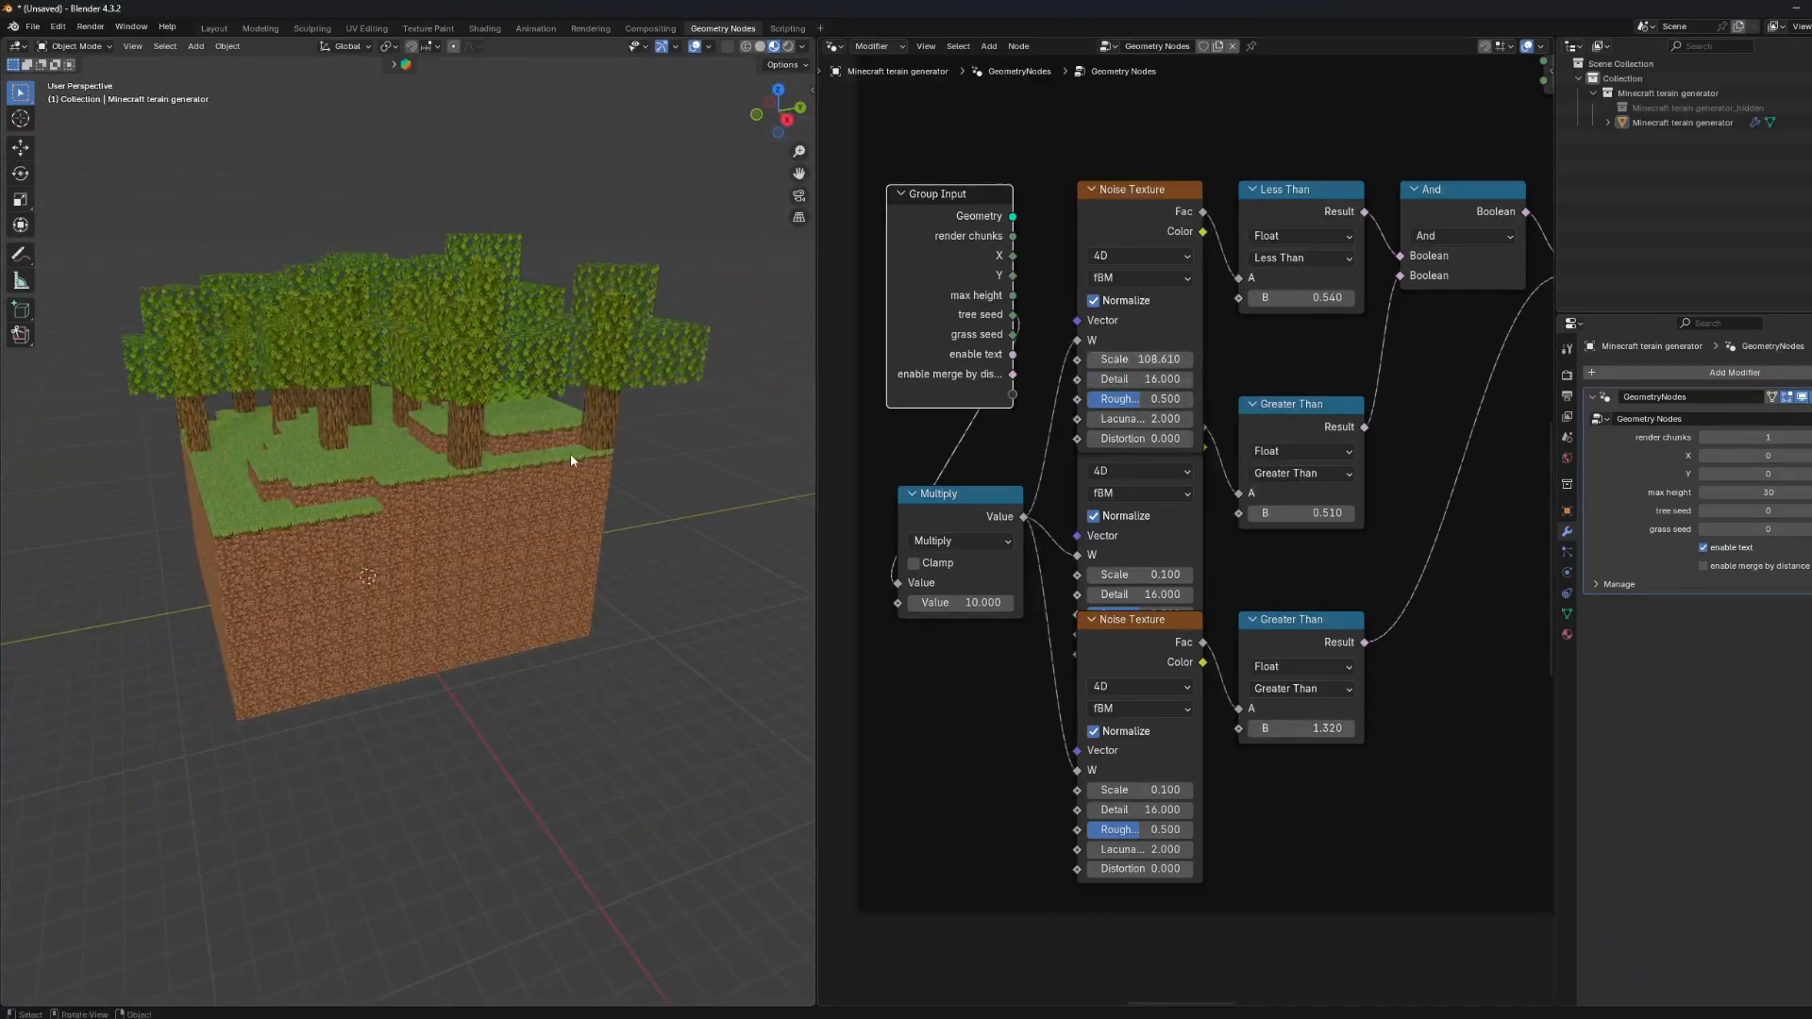
middle_drag(570, 453, 708, 458)
key(ctrl+z)
drag(1139, 575, 1227, 574)
key(ctrl+z)
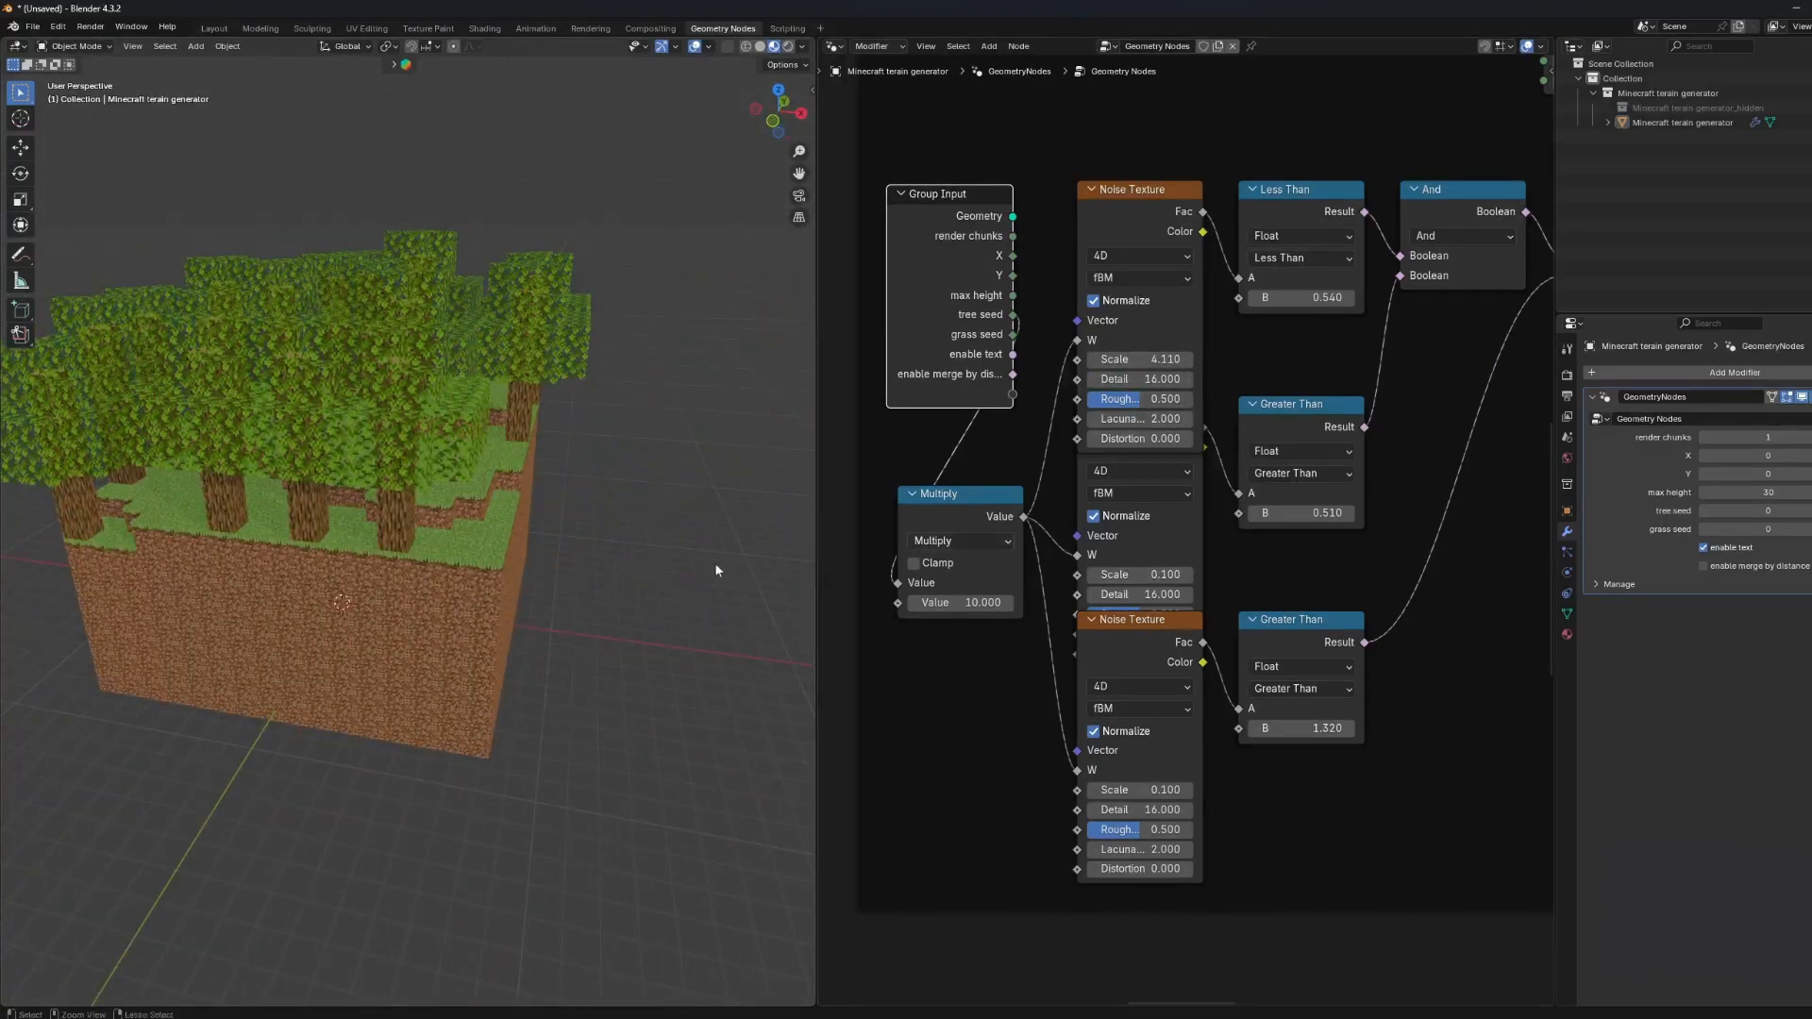
Set the Scale of the noise texture feeding Less Than to about 2.61.
middle_drag(716, 570, 413, 565)
drag(1139, 359, 1094, 360)
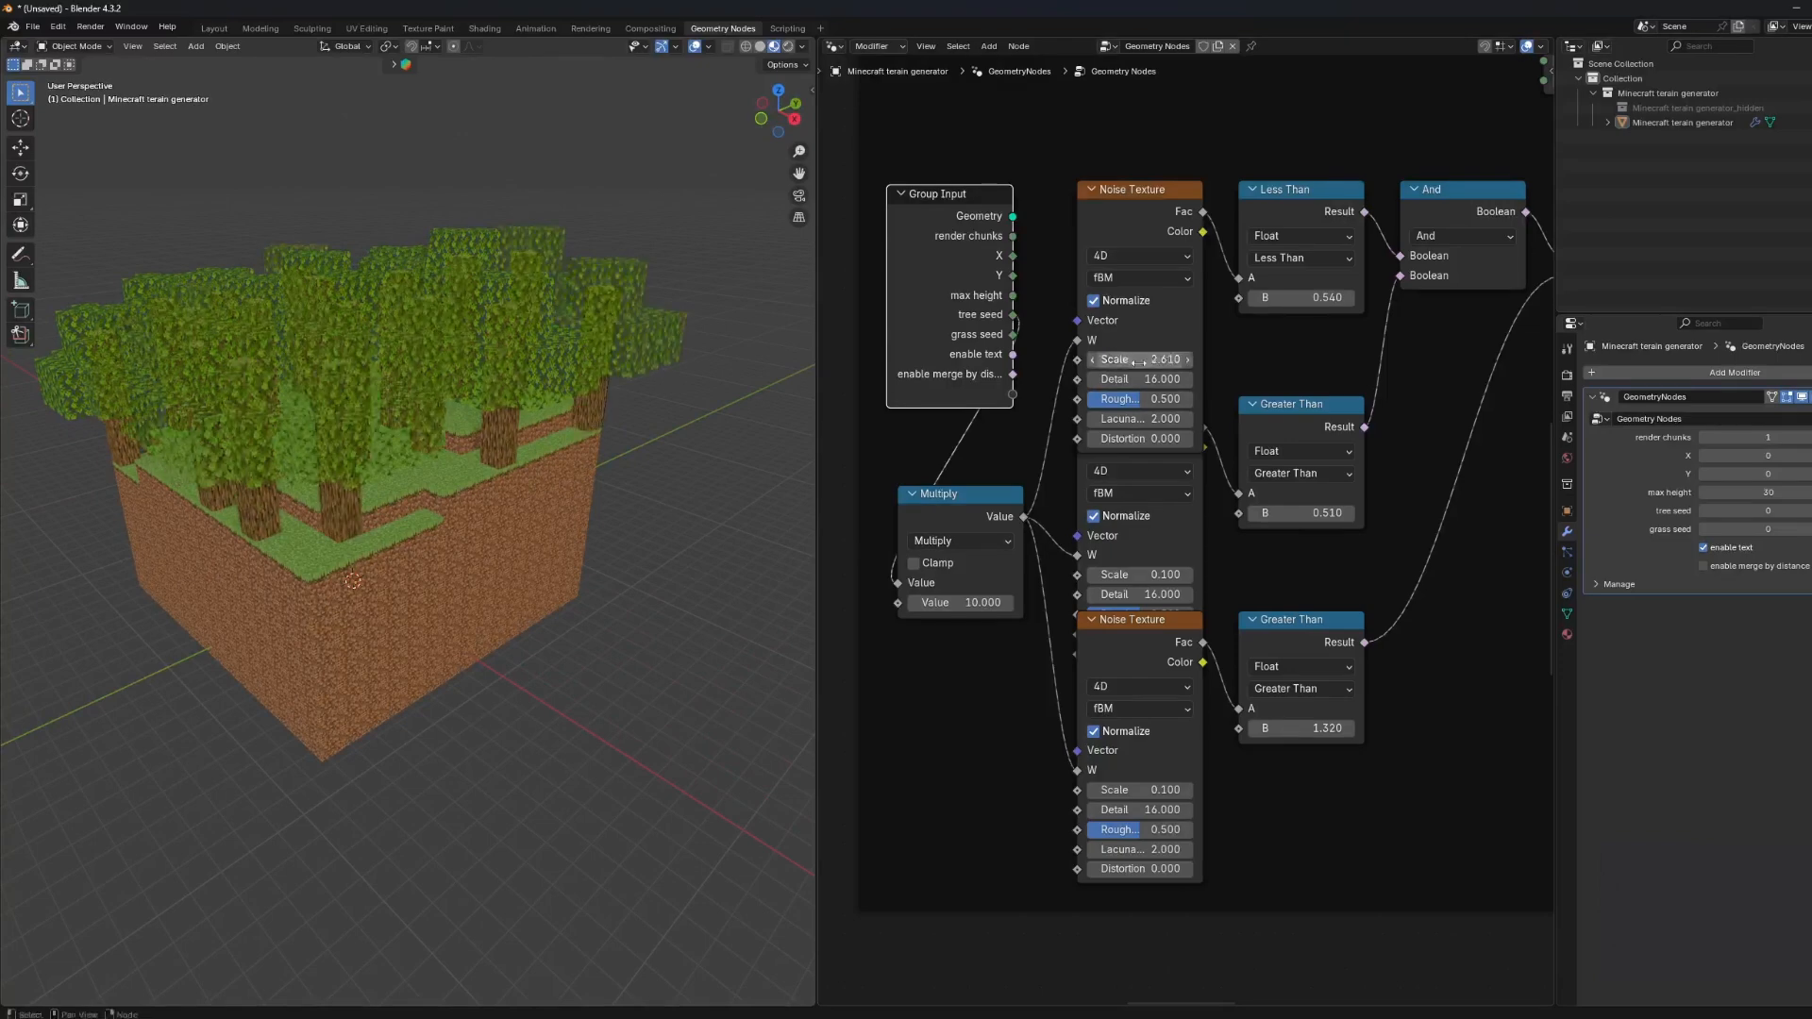
middle_drag(595, 463, 491, 438)
Change the modifier's tree seed to 10.
middle_drag(1330, 560, 1279, 597)
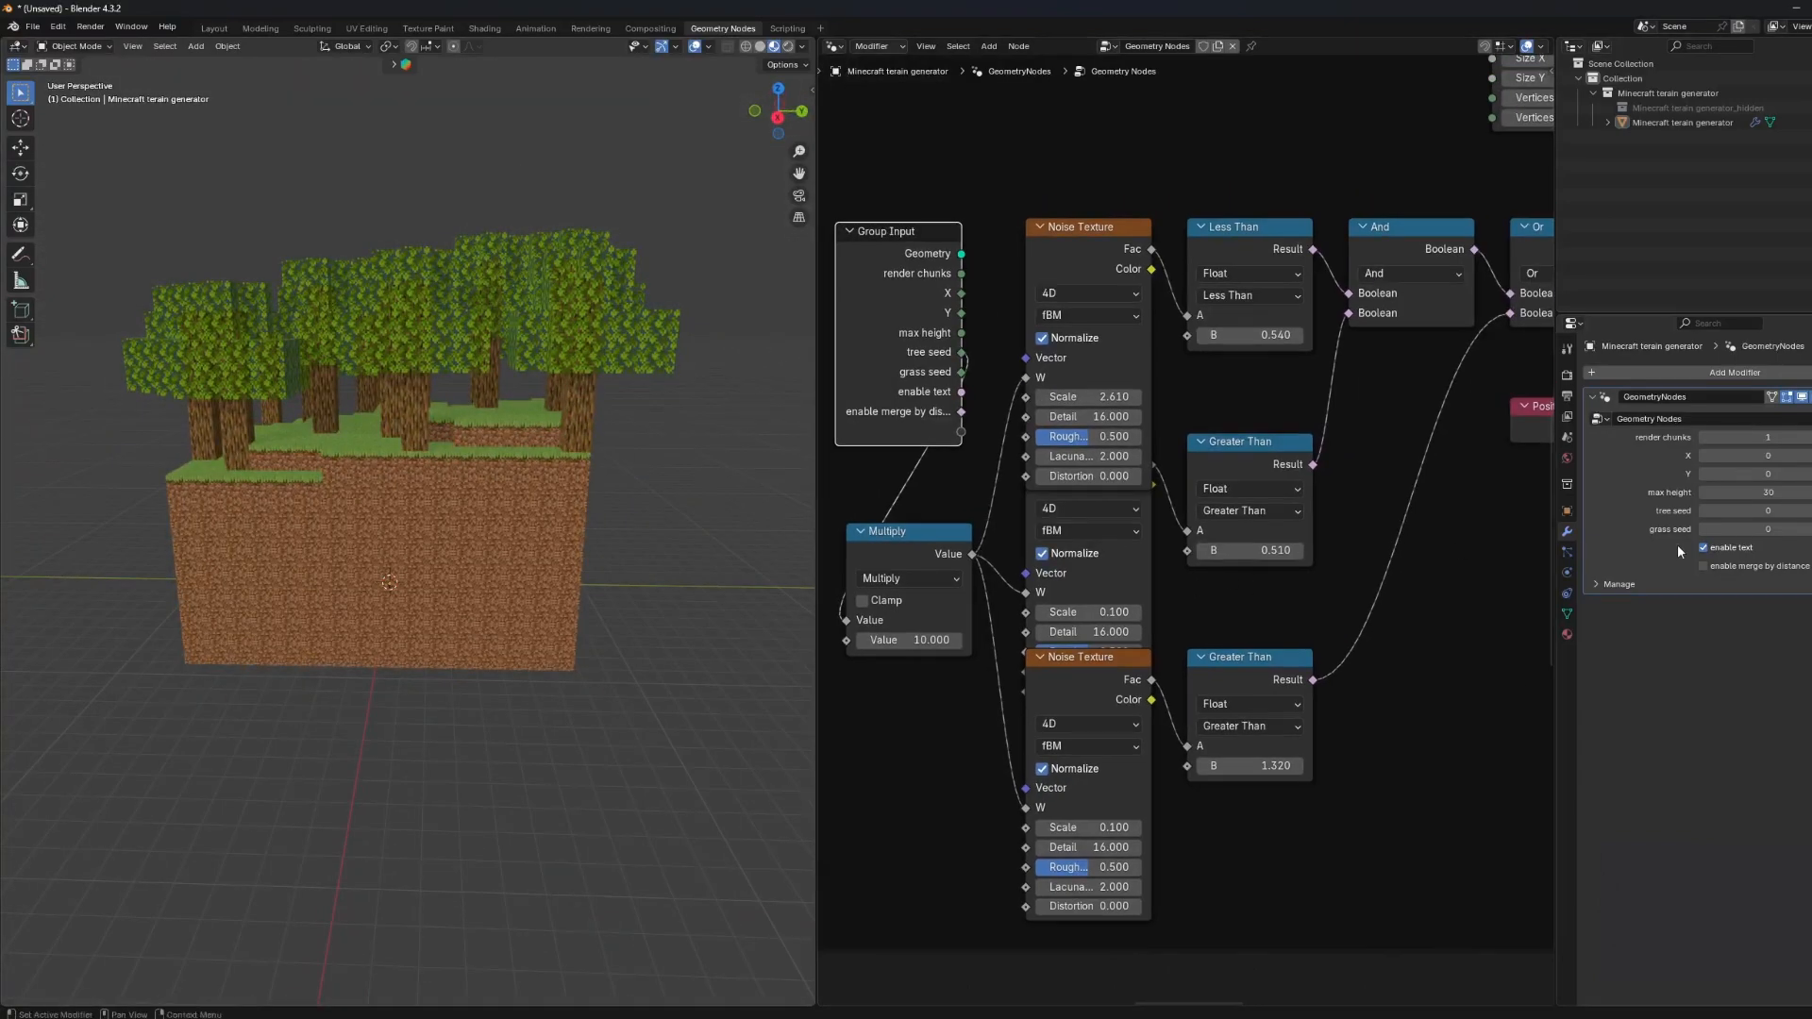
mouse_move(1768, 510)
mouse_down()
mouse_move(1797, 511)
mouse_move(1752, 510)
mouse_up()
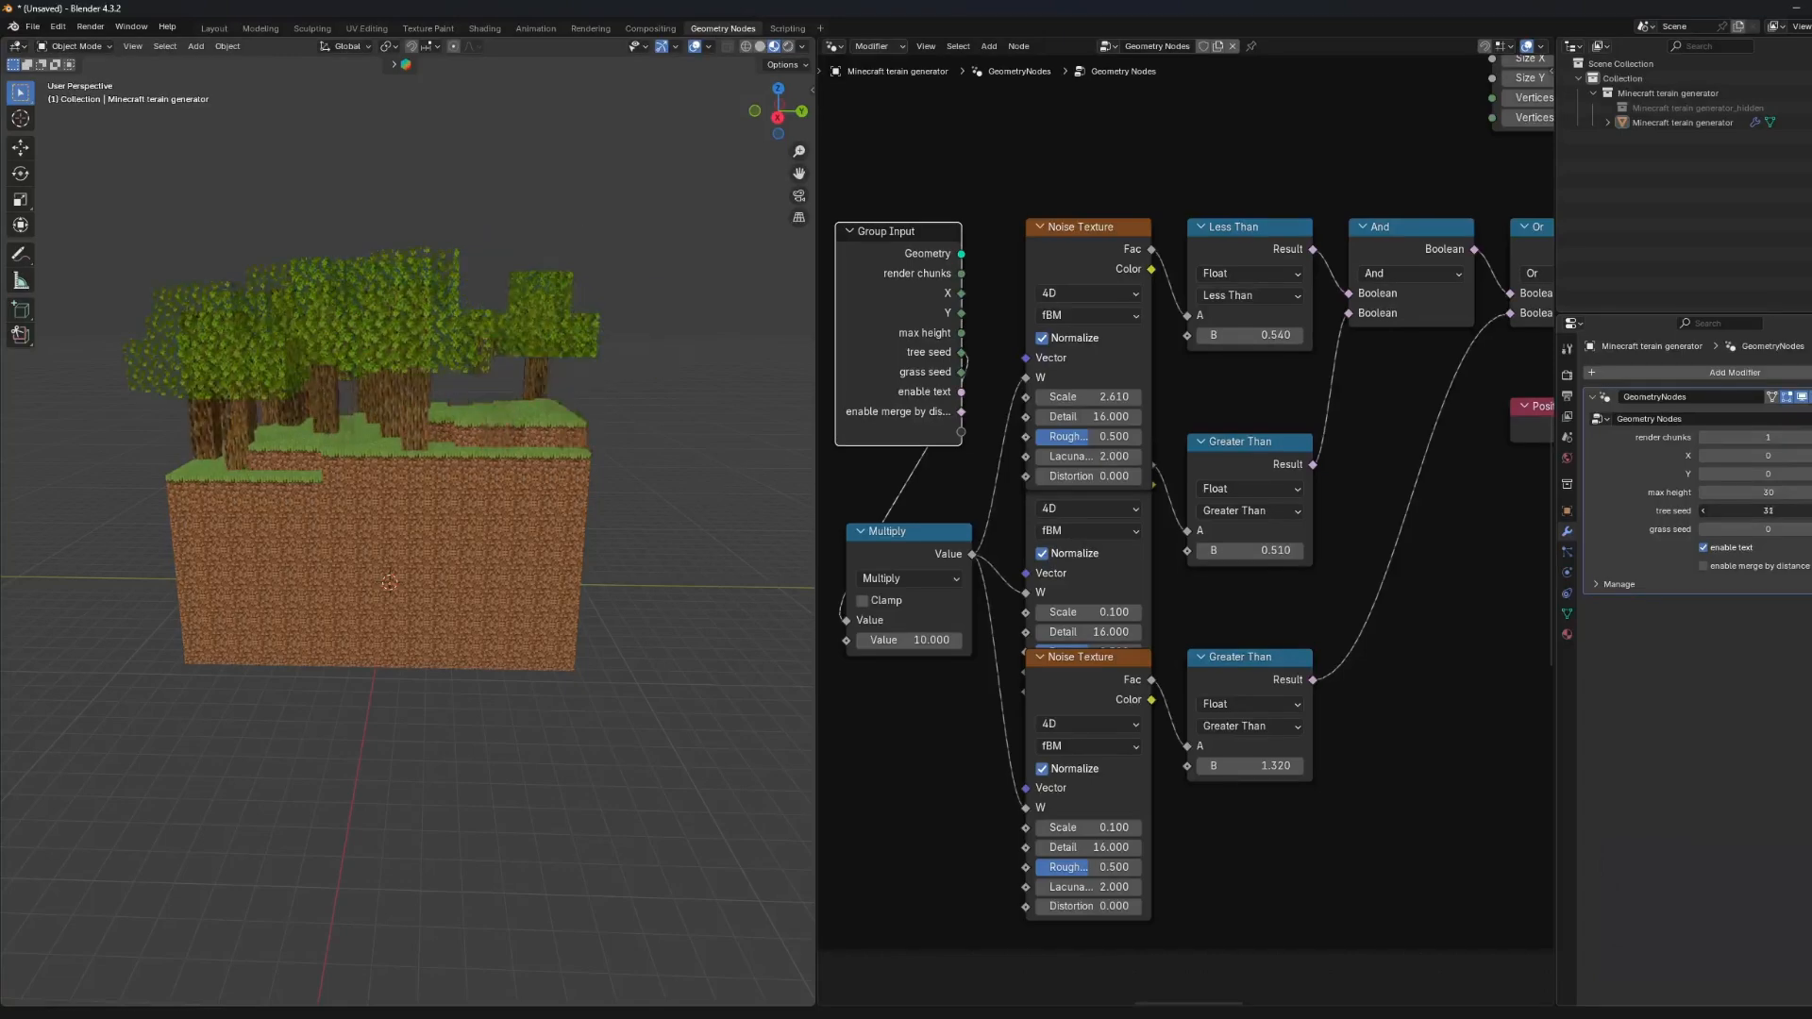
scroll(1255, 842, down, 2)
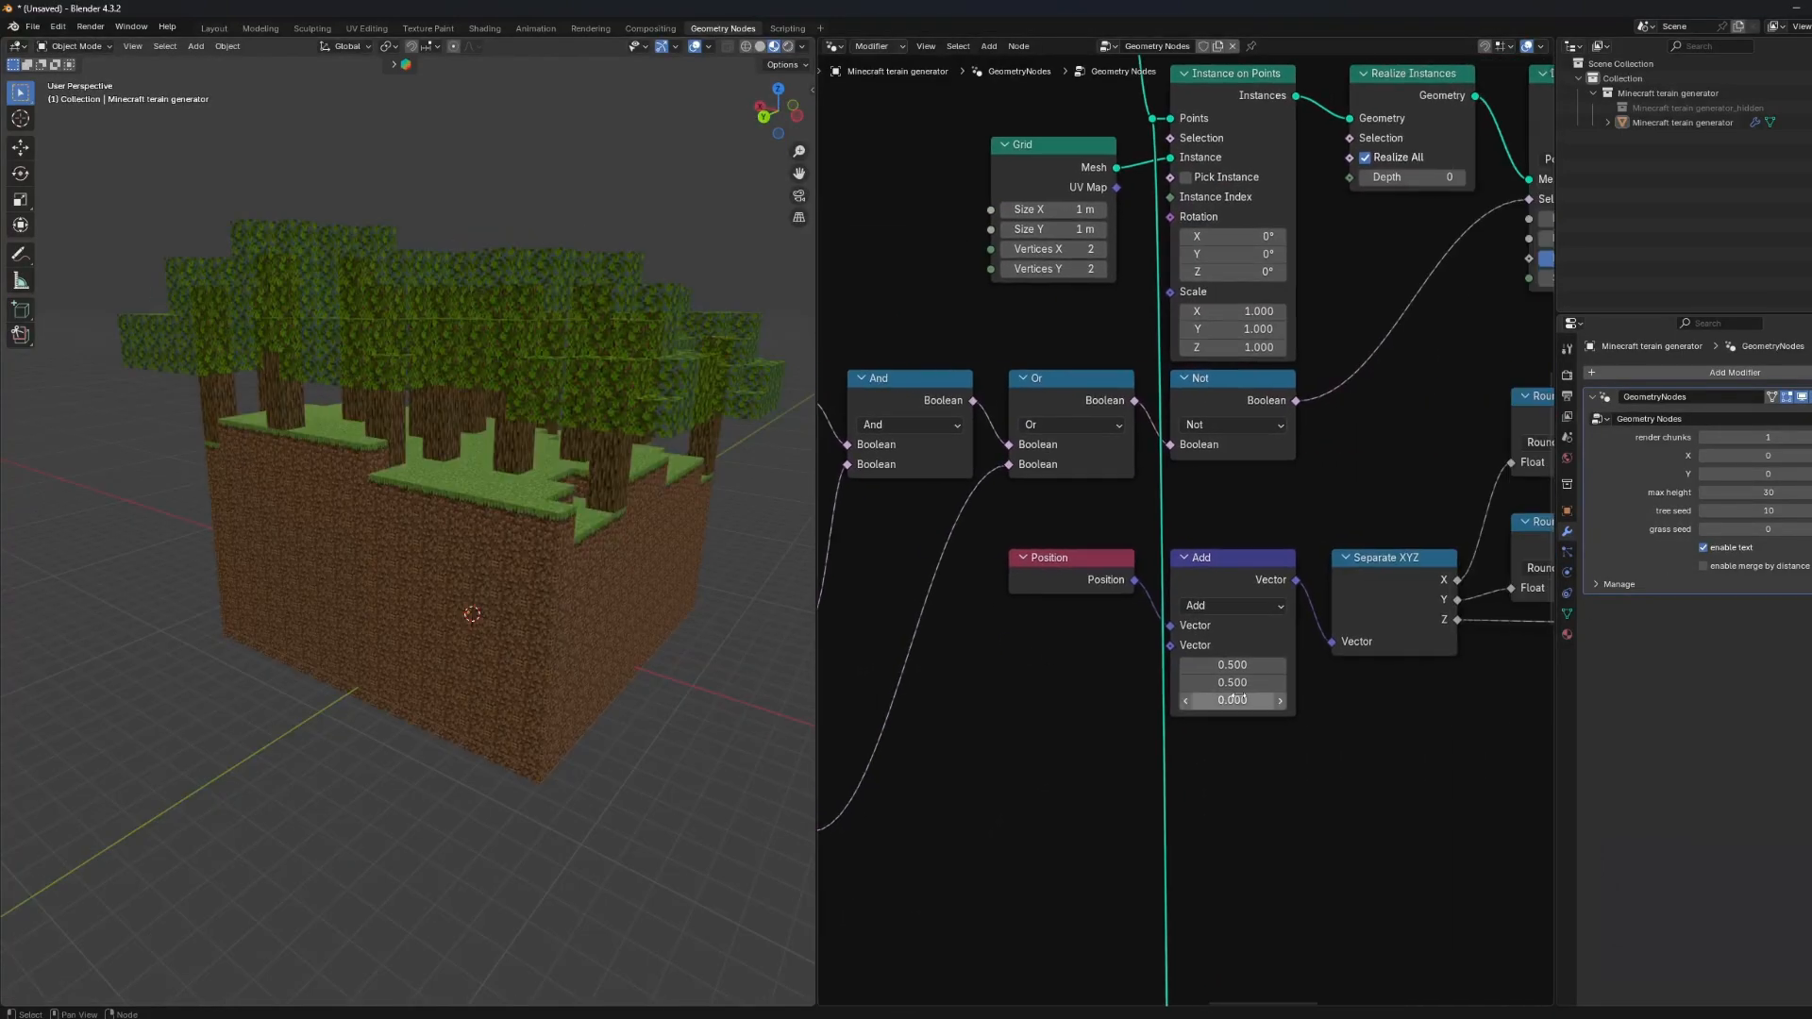
Stretch the tree section's Grid node to a Size X of about 26.6 m.
scroll(1150, 591, down, 4)
scroll(1166, 620, up, 3)
drag(1076, 372, 1217, 372)
scroll(532, 744, down, 5)
middle_drag(661, 453, 566, 661)
scroll(531, 745, up, 3)
scroll(504, 436, down, 4)
middle_drag(504, 436, 465, 364)
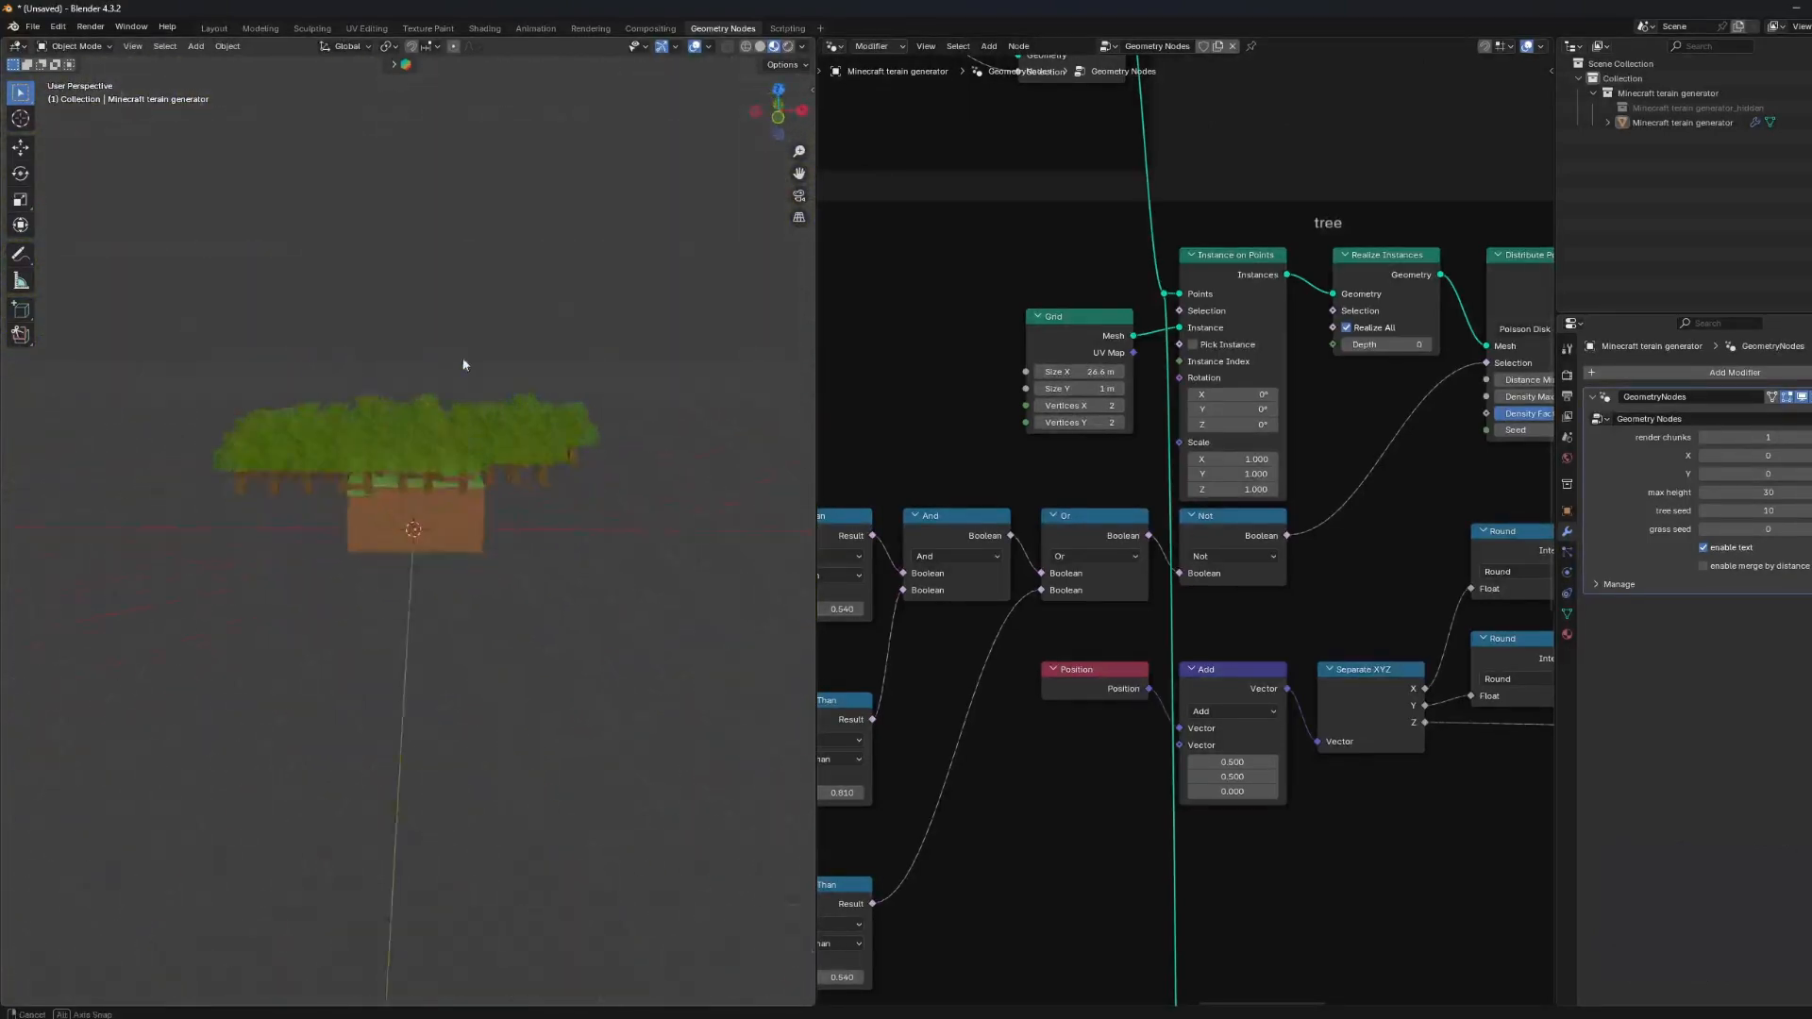
Set the Grid node's Size X to 26 m and inspect how the trees spread past the terrain.
scroll(466, 364, up, 3)
click(1064, 370)
text(26)
key(Return)
scroll(457, 494, up, 4)
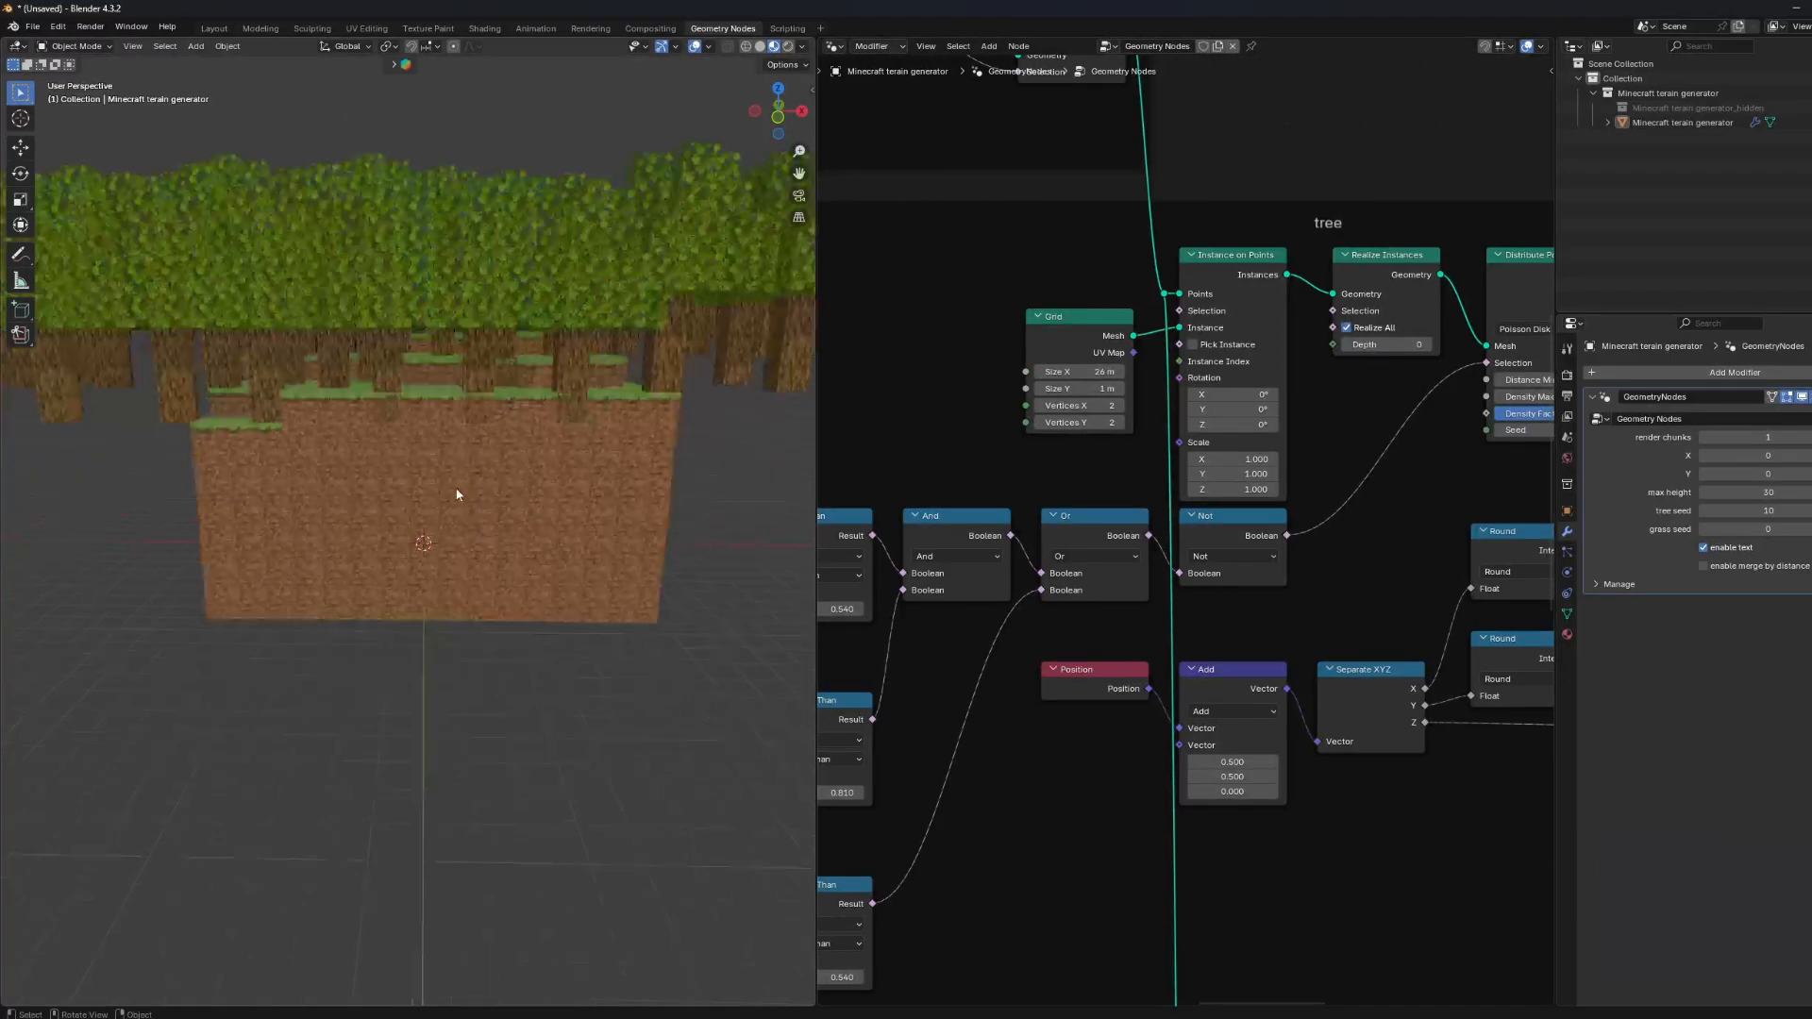
middle_drag(456, 494, 443, 538)
scroll(443, 538, down, 8)
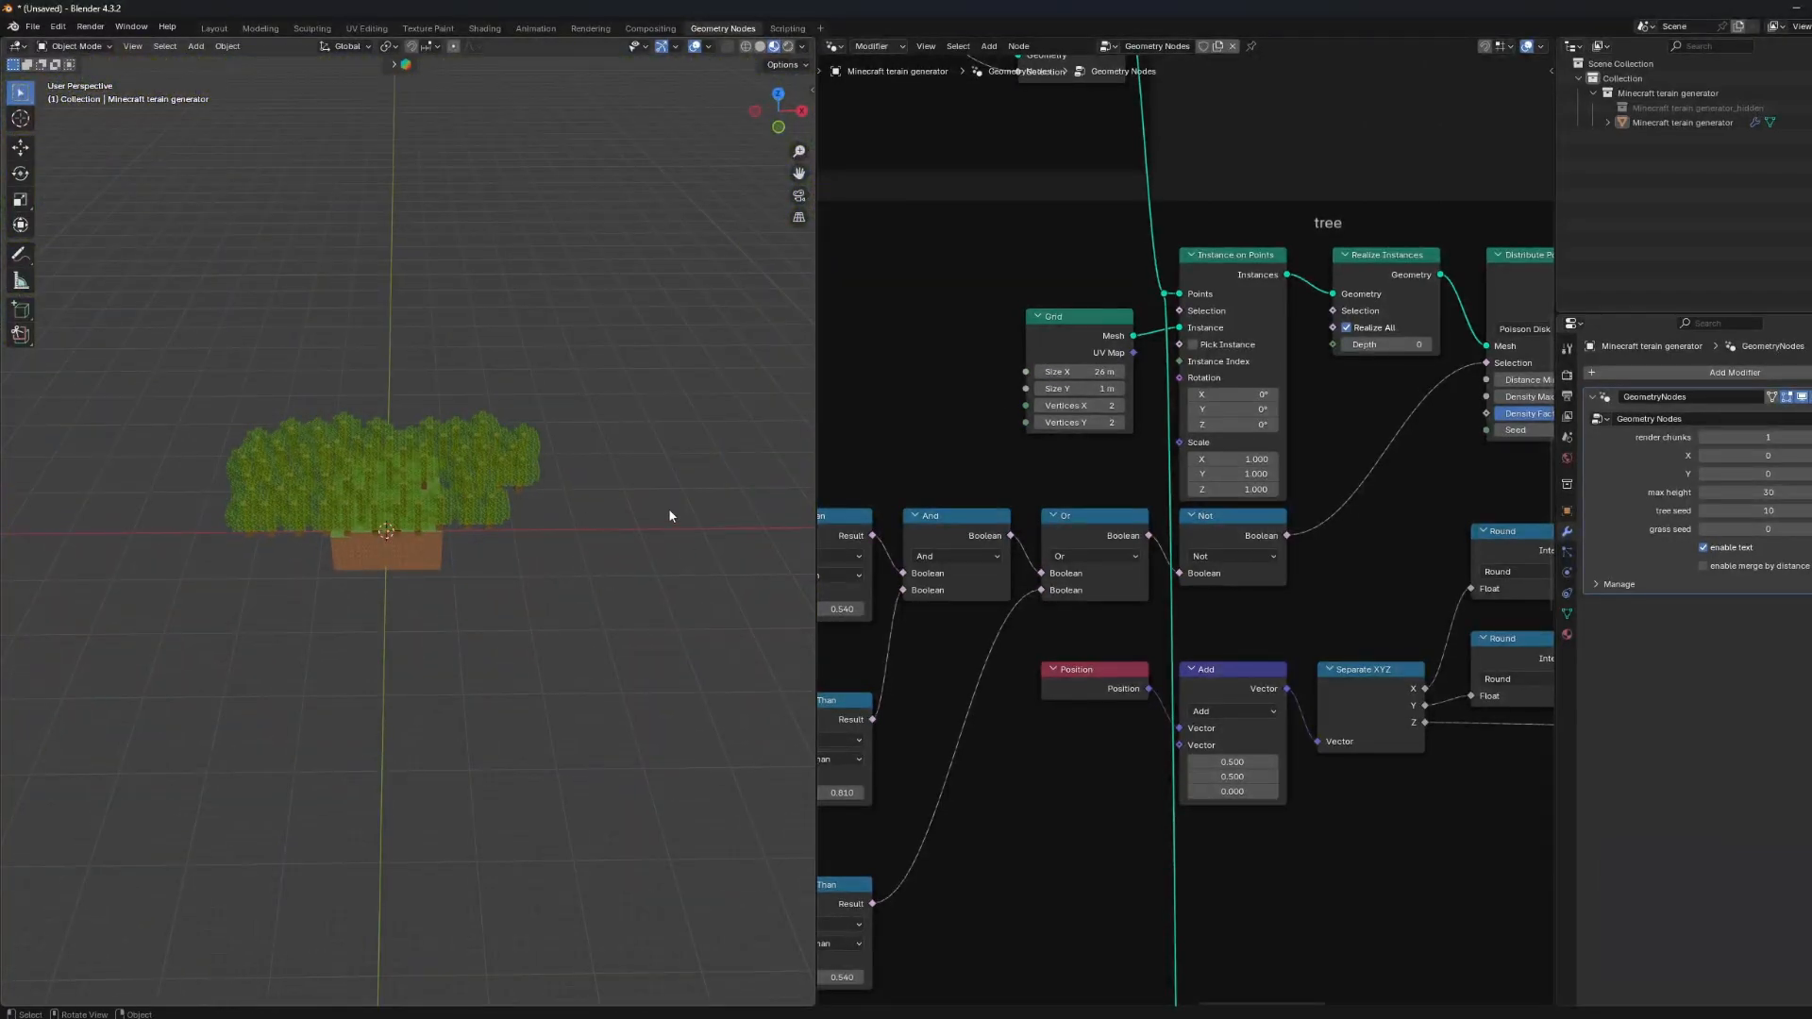
scroll(448, 538, up, 1)
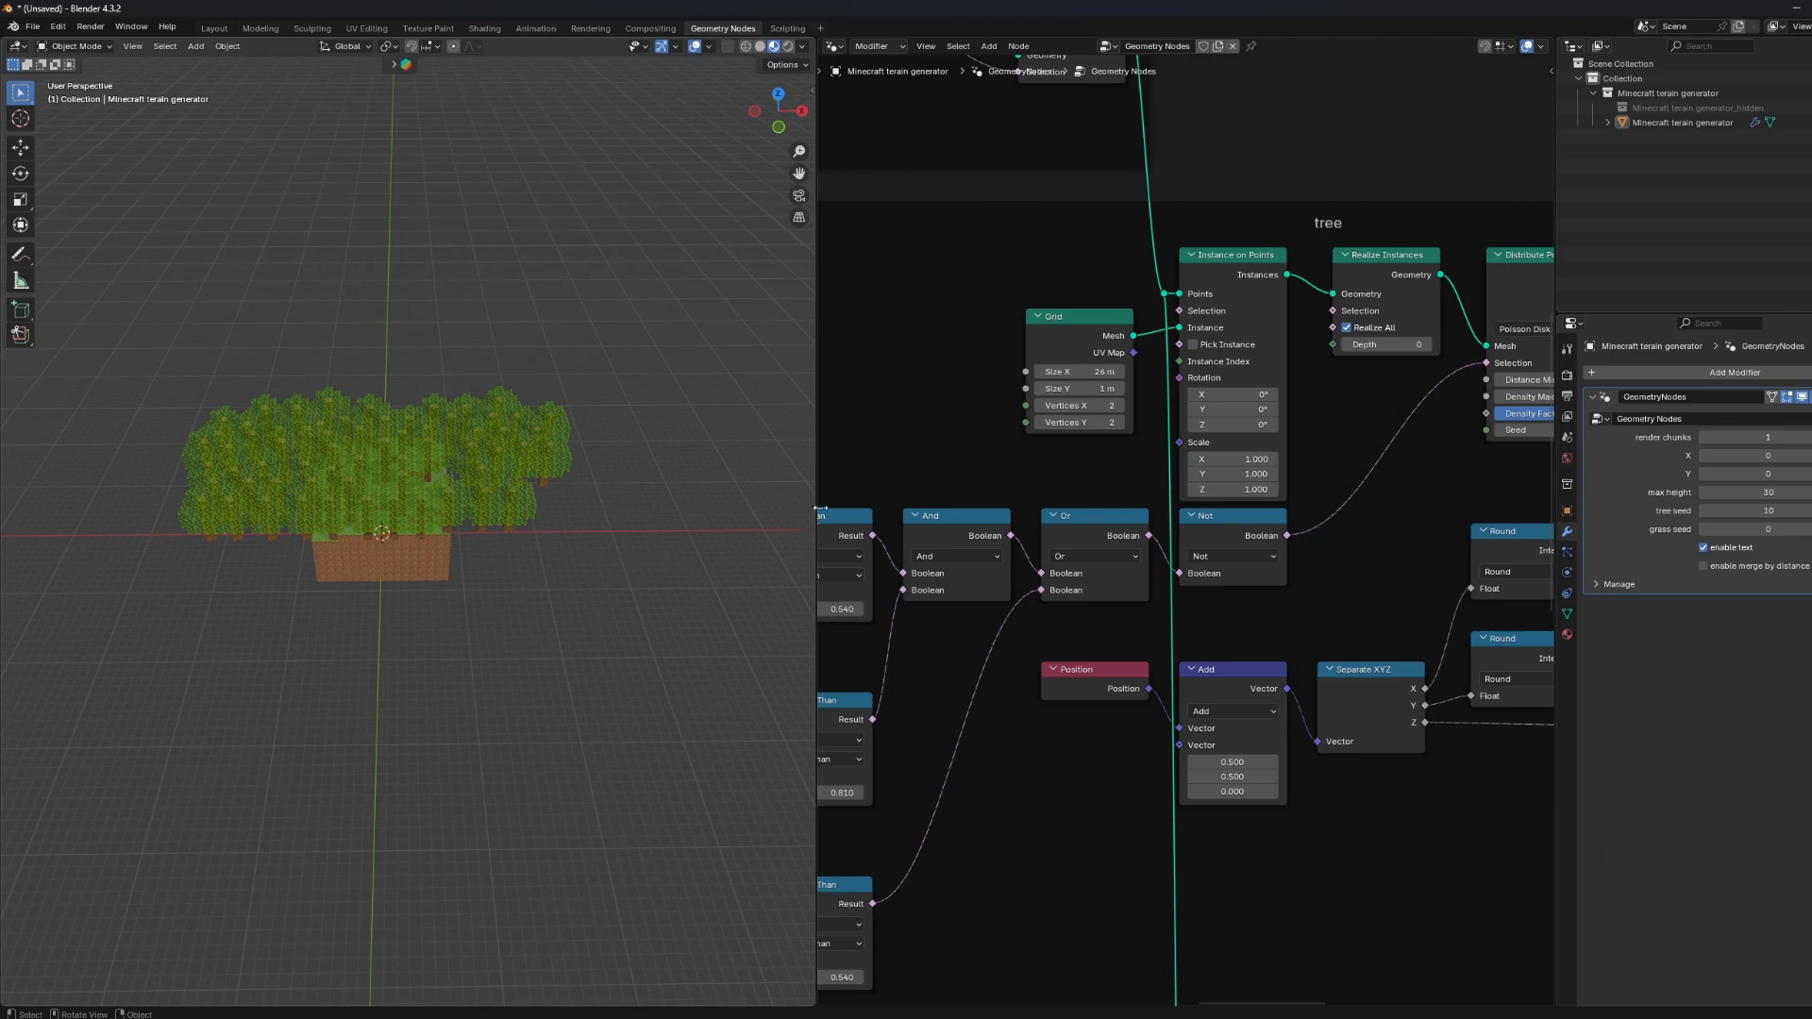
scroll(585, 538, up, 2)
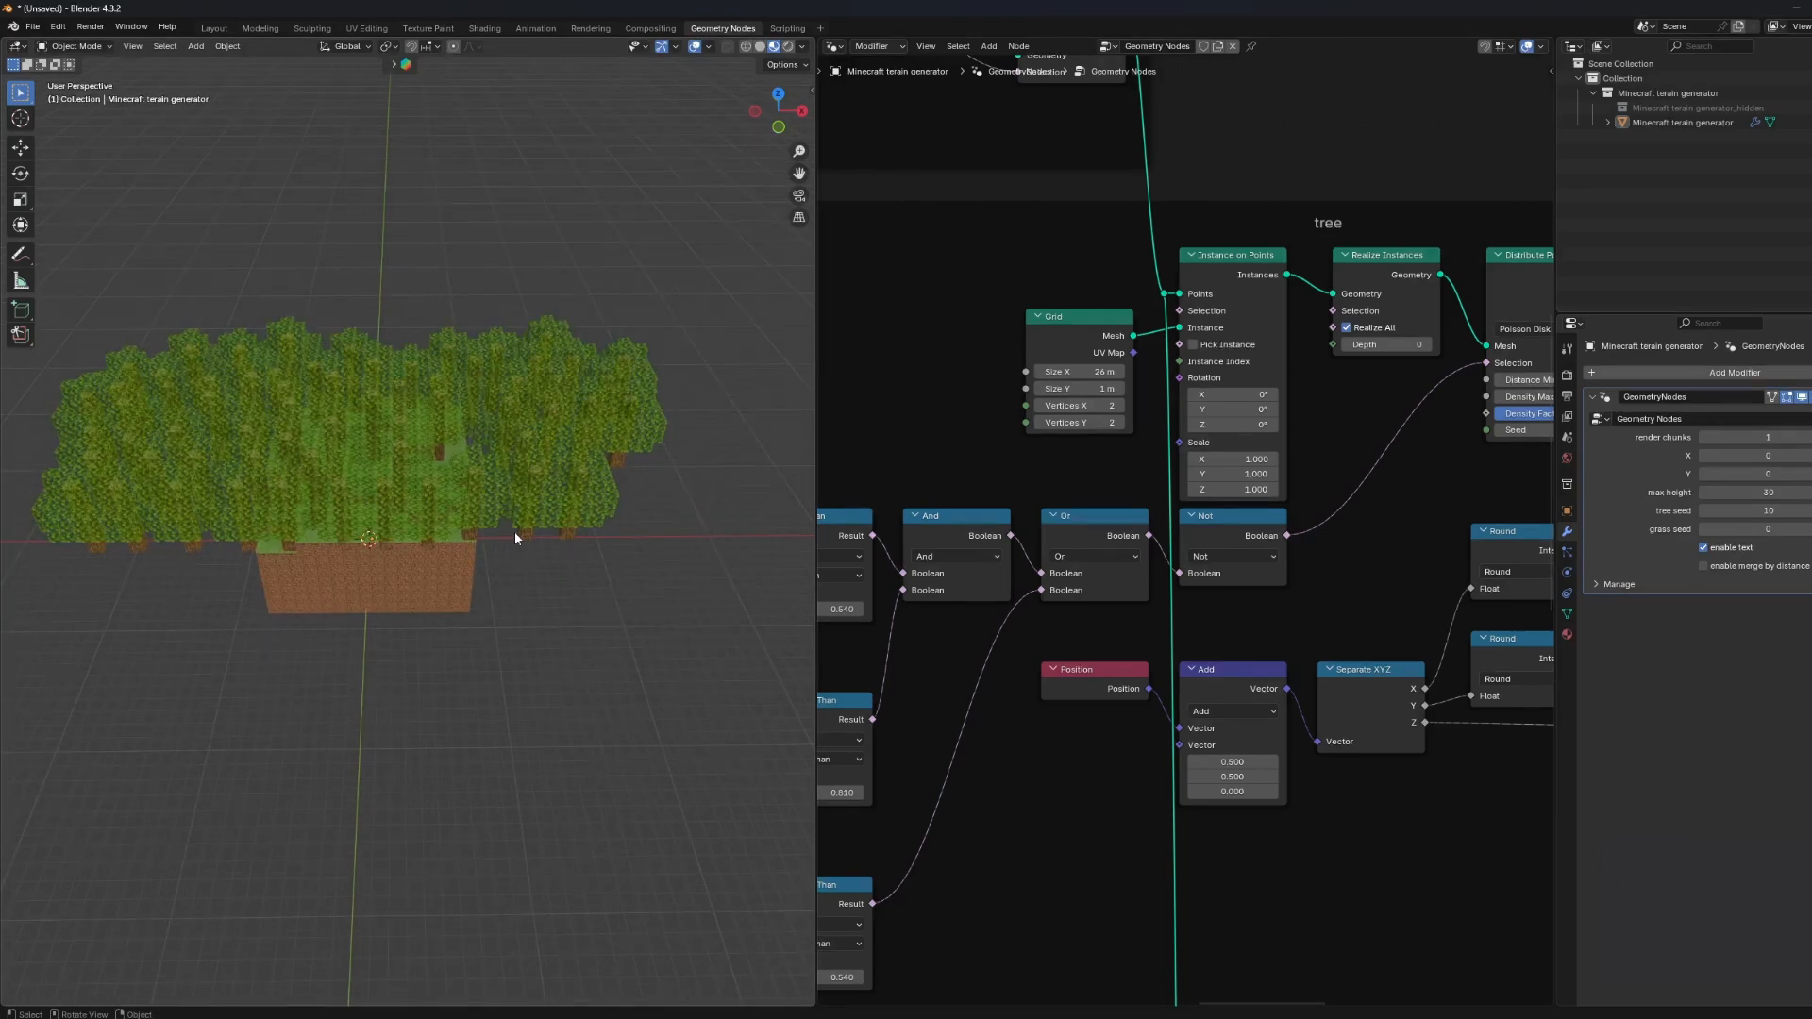
middle_drag(619, 528, 610, 468)
scroll(530, 405, up, 3)
middle_drag(527, 398, 493, 402)
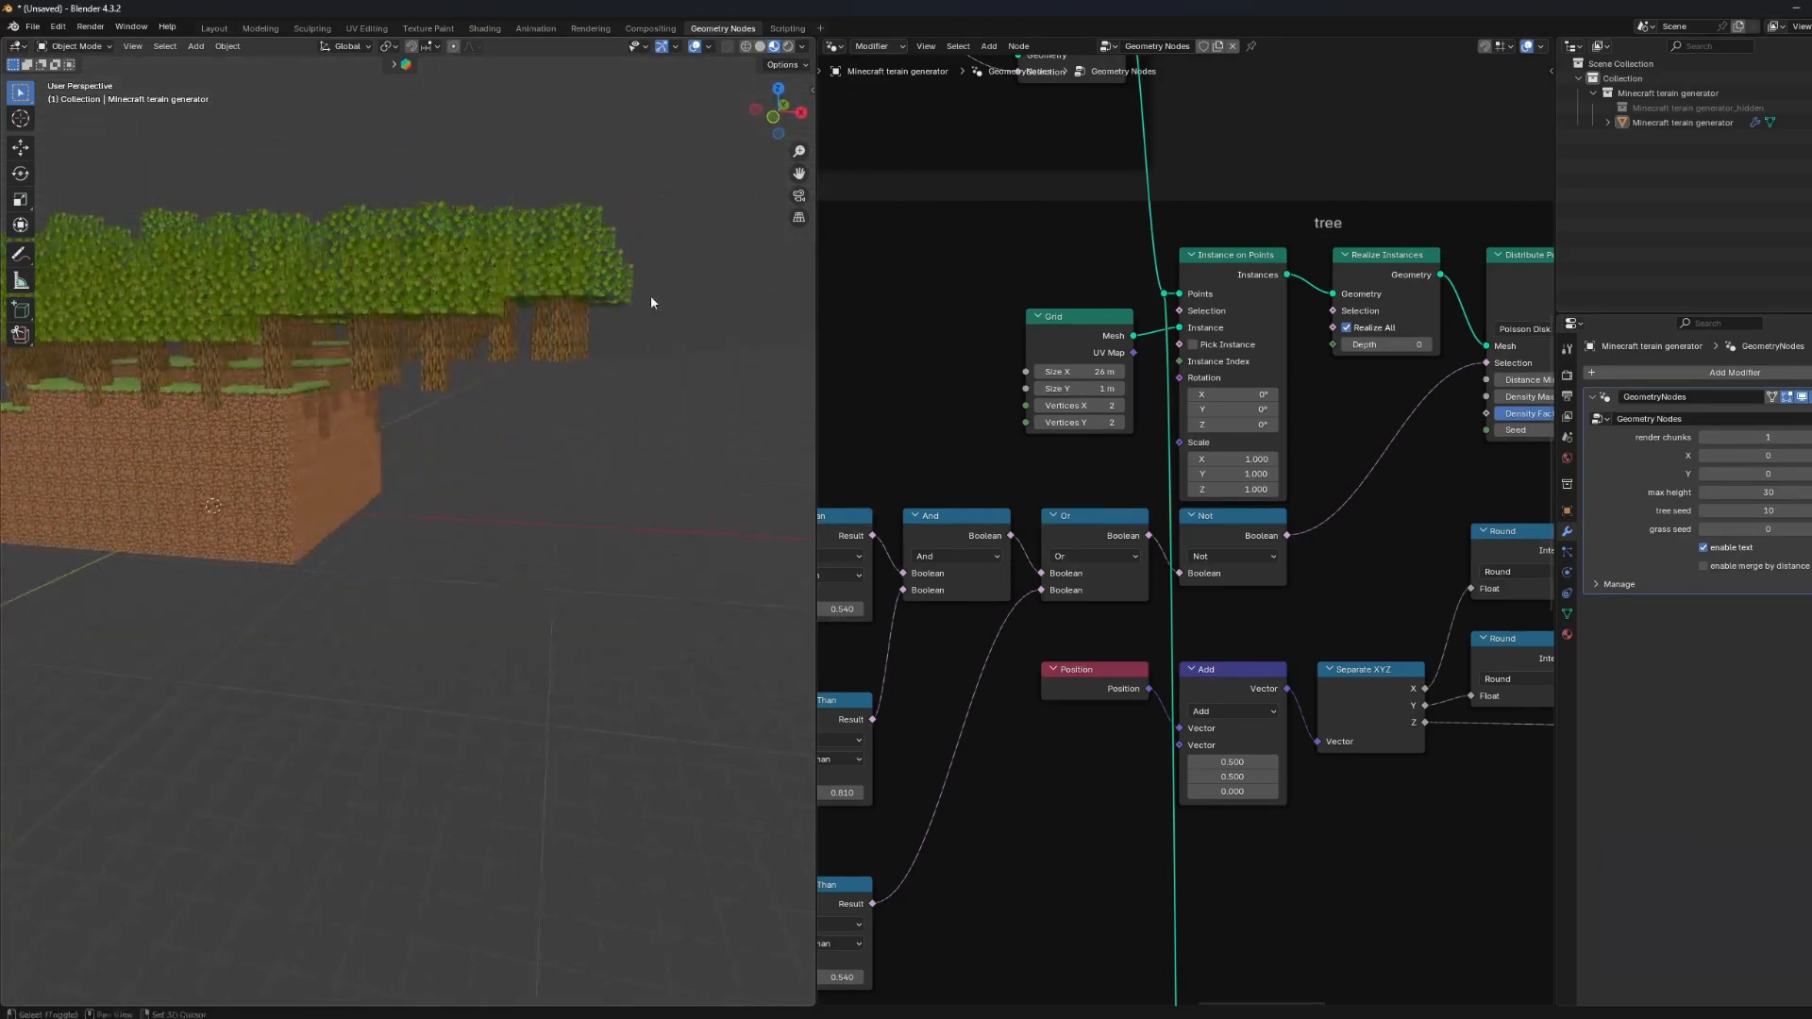
Try a larger Size Y of about 2.7 m on the tree section's Grid node.
drag(647, 304, 535, 493)
scroll(552, 492, down, 4)
click(552, 492)
scroll(552, 493, down, 3)
middle_drag(552, 493, 587, 530)
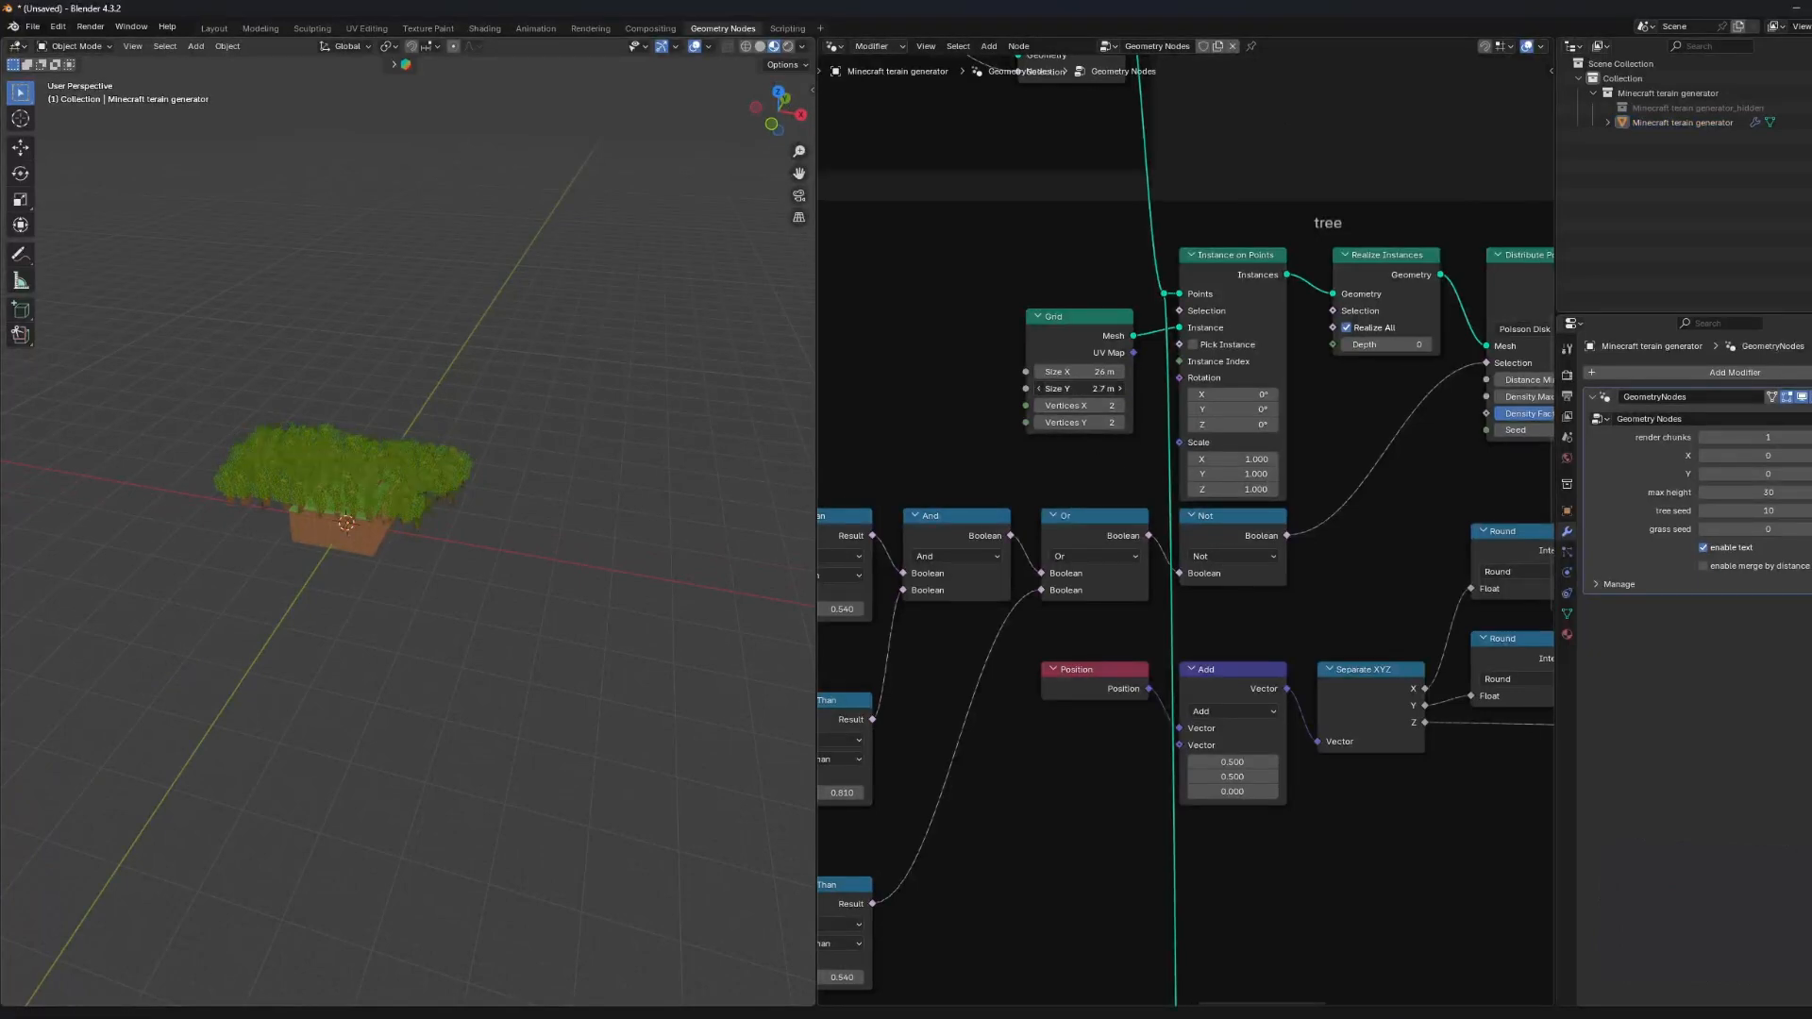
middle_drag(535, 620, 523, 433)
middle_drag(682, 502, 529, 651)
Reset the Grid node's Size X and Size Y to 1 m.
key(Return)
click(1086, 371)
text(1)
key(Return)
middle_drag(364, 661, 360, 595)
scroll(377, 601, up, 4)
scroll(358, 594, up, 5)
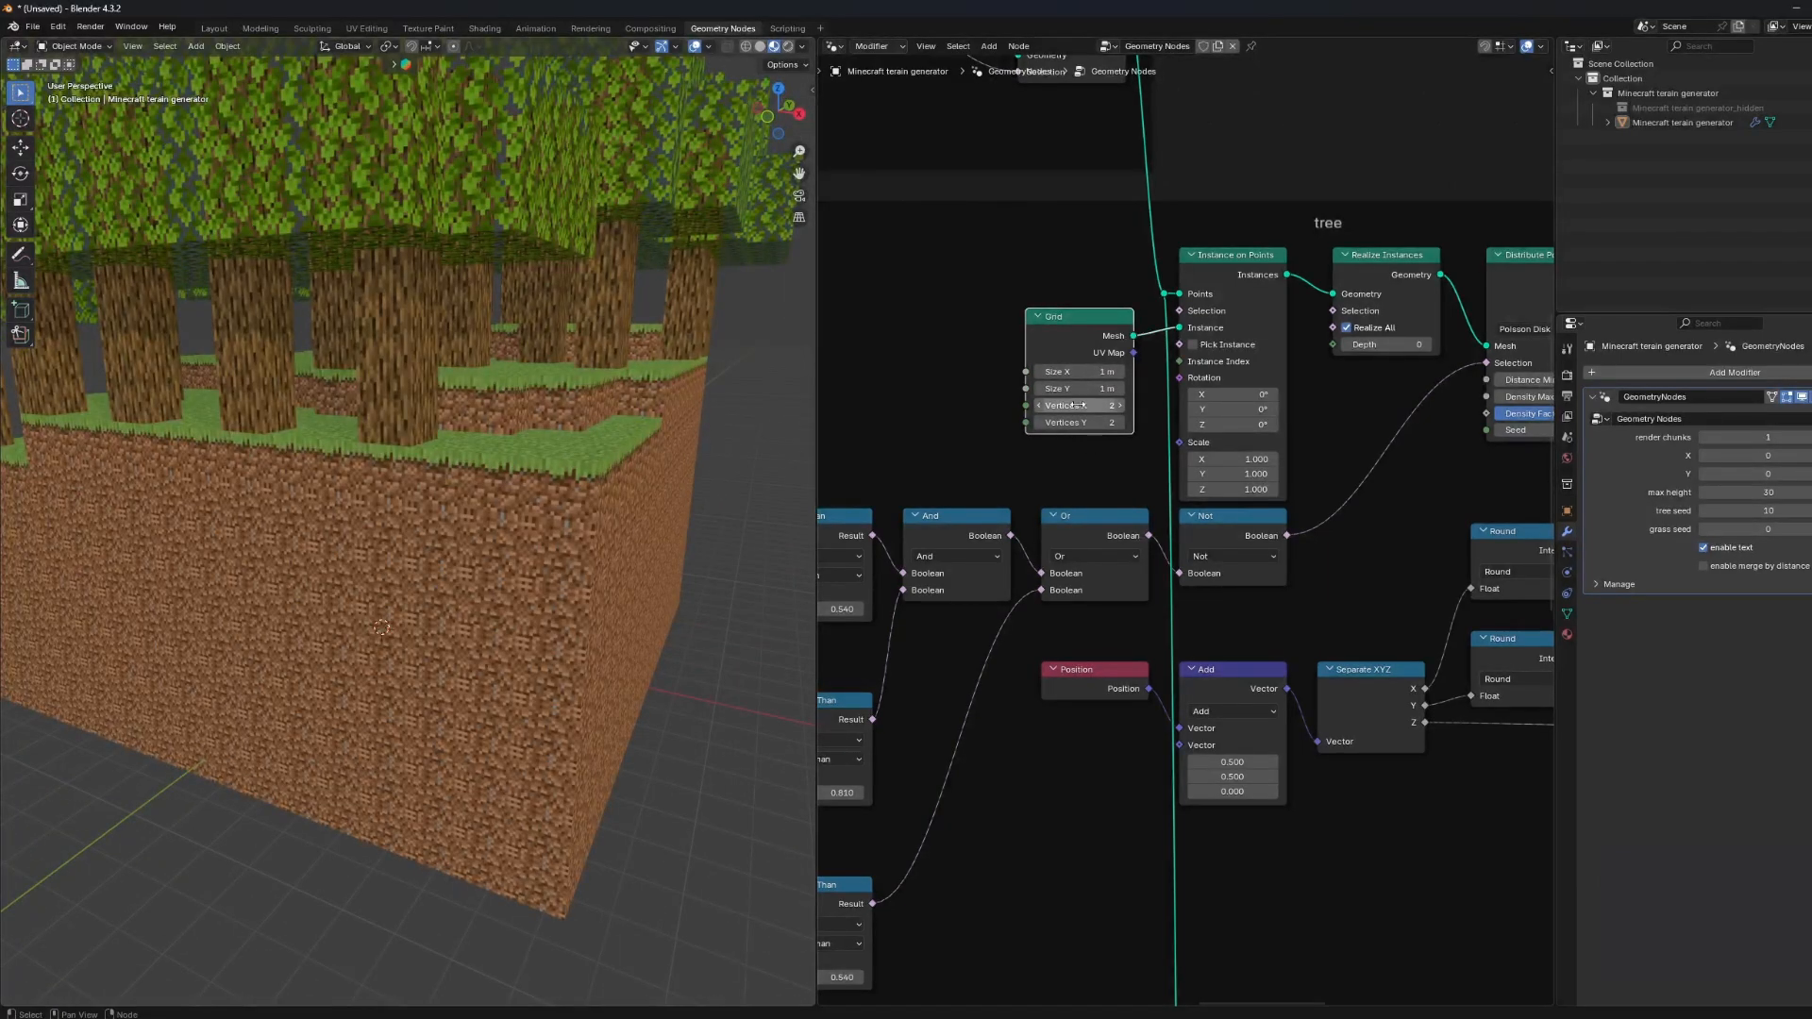
Try a different rotation on the tree section's first Instance on Points node and undo it.
middle_drag(1249, 535, 1207, 572)
drag(1190, 430, 1313, 487)
key(ctrl+z)
Try a scale of about 13.4 in X, 10.3 in Y and 4 in Z on Instance on Points, and restore it.
scroll(428, 670, down, 7)
middle_drag(443, 670, 578, 695)
scroll(579, 696, up, 1)
drag(1216, 501, 1303, 501)
middle_drag(638, 574, 840, 500)
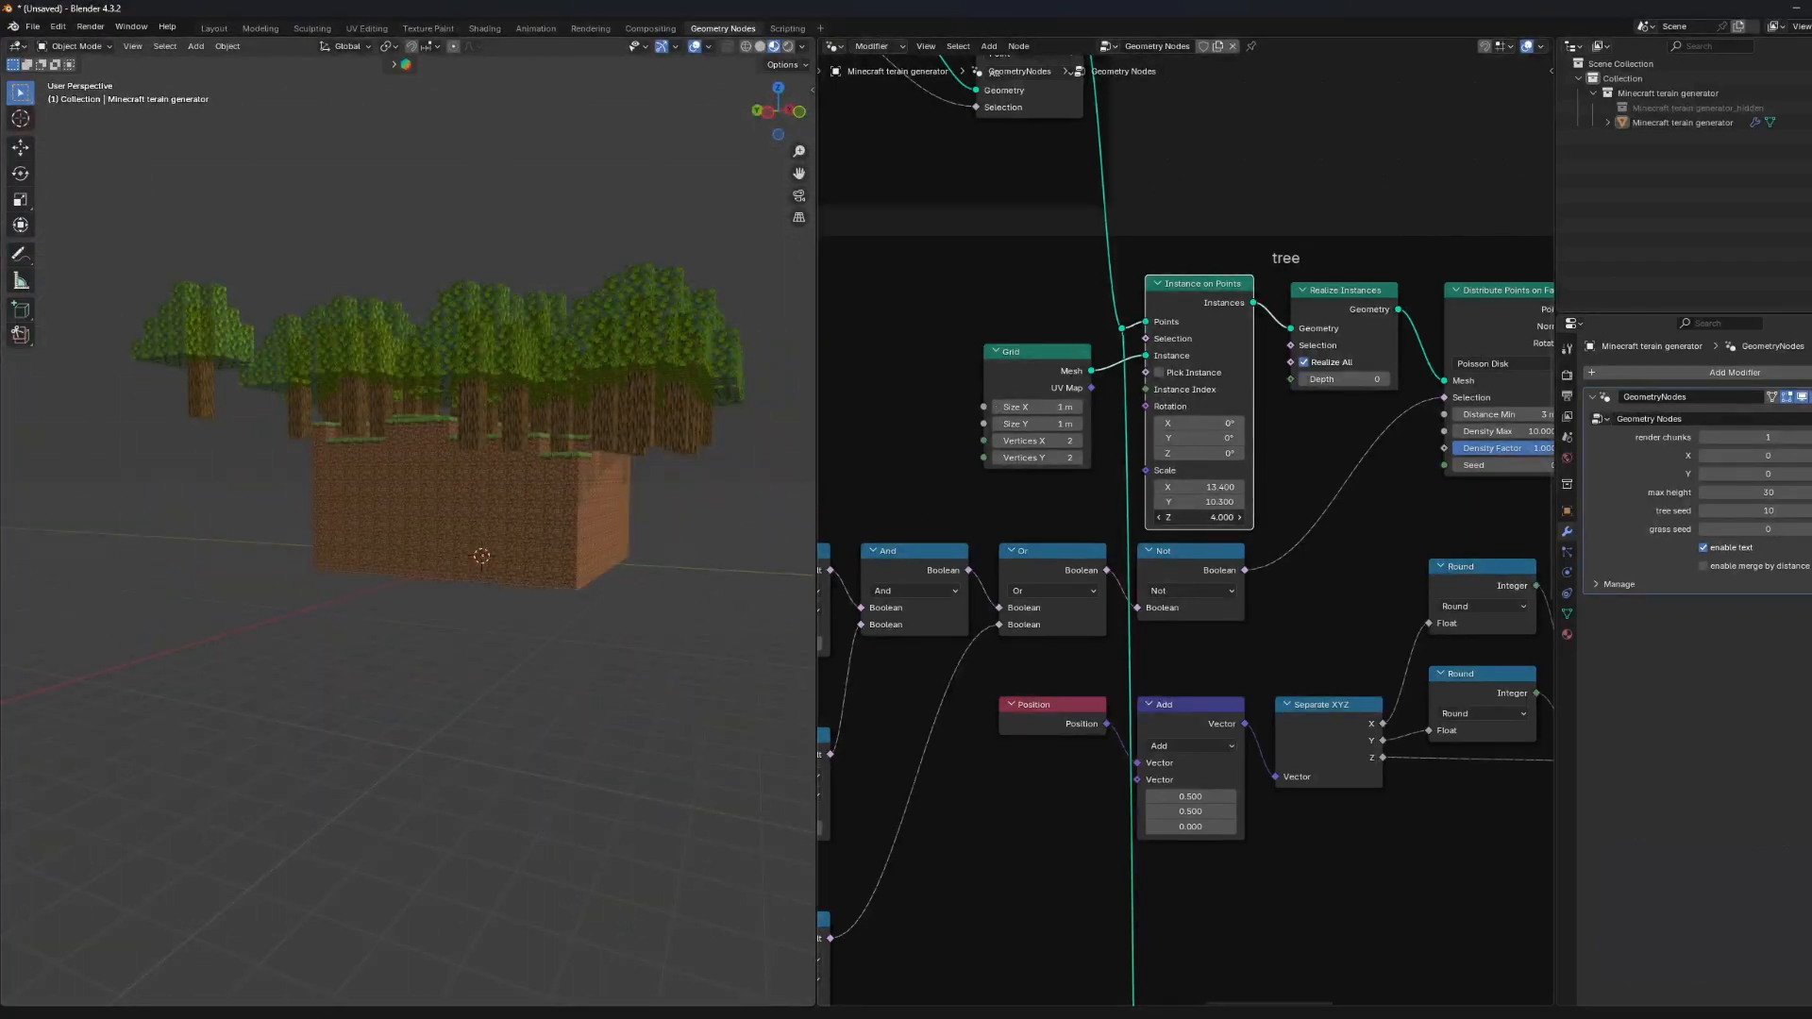
middle_drag(639, 559, 239, 567)
middle_drag(337, 642, 706, 524)
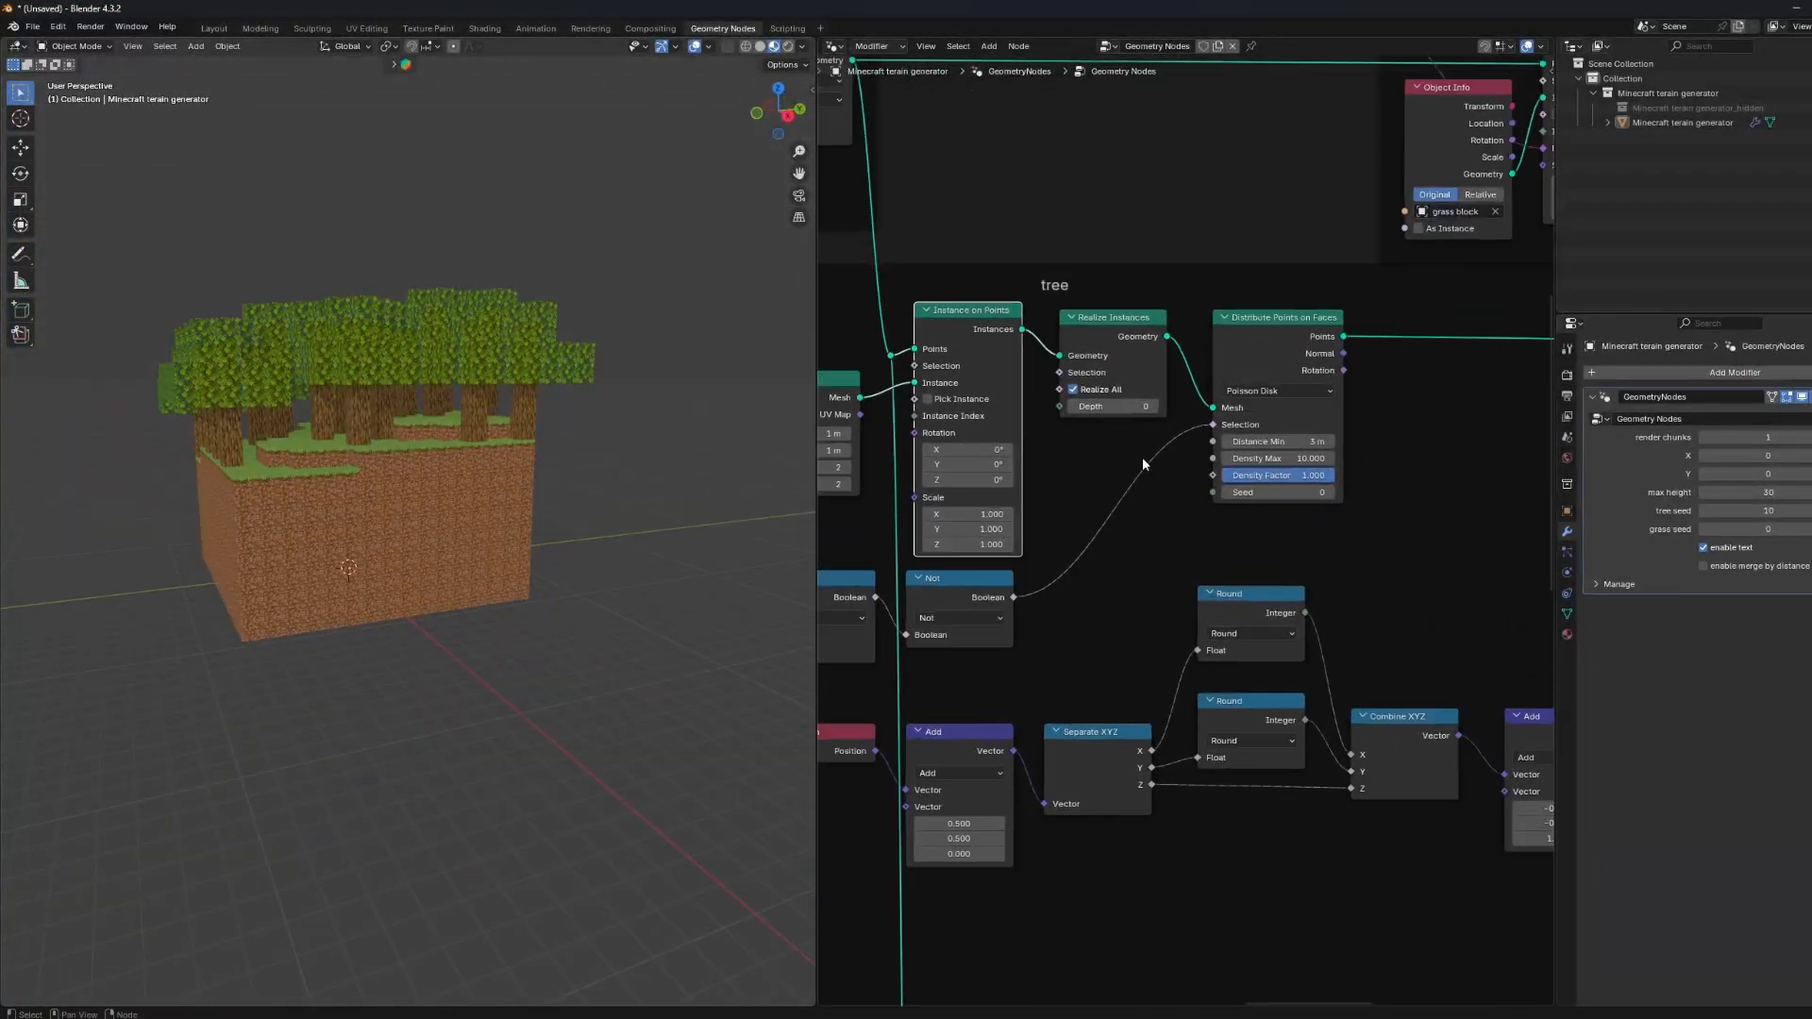
Reduce Distance Min on Distribute Points on Faces to 1 m and inspect the dense trunks up close.
drag(1285, 434, 1340, 433)
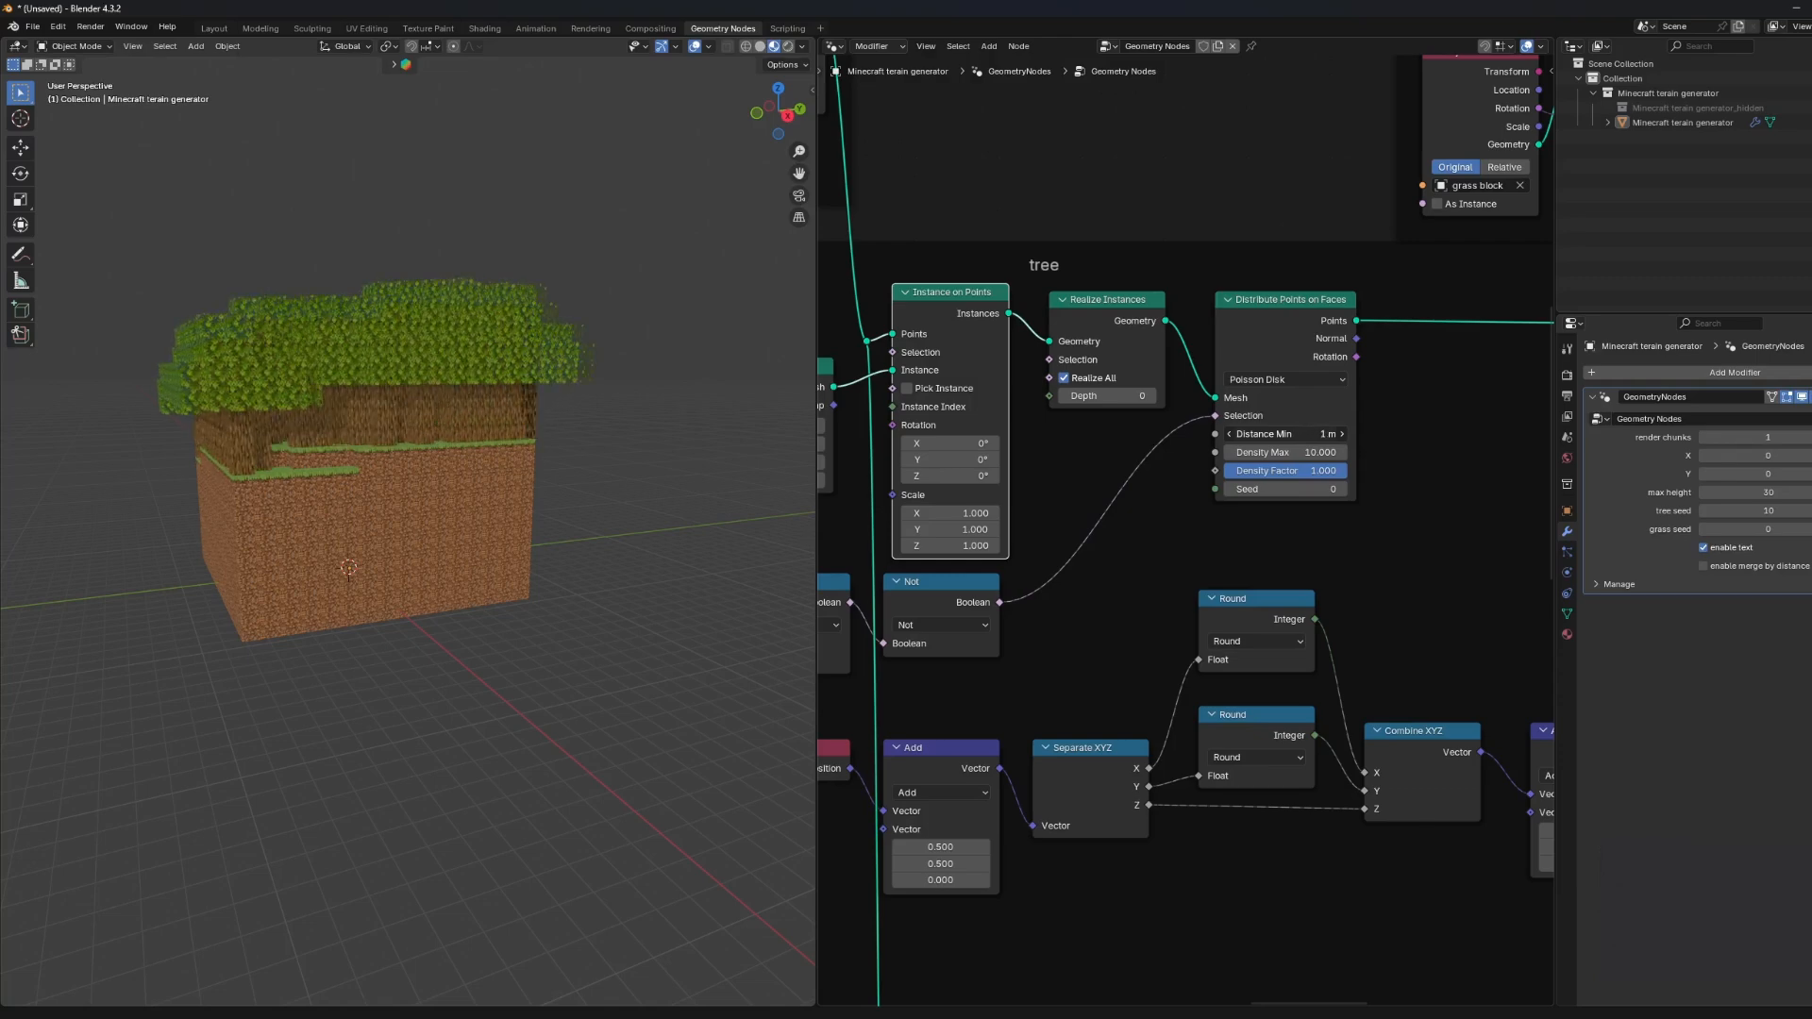
middle_drag(374, 524, 302, 548)
scroll(302, 547, up, 5)
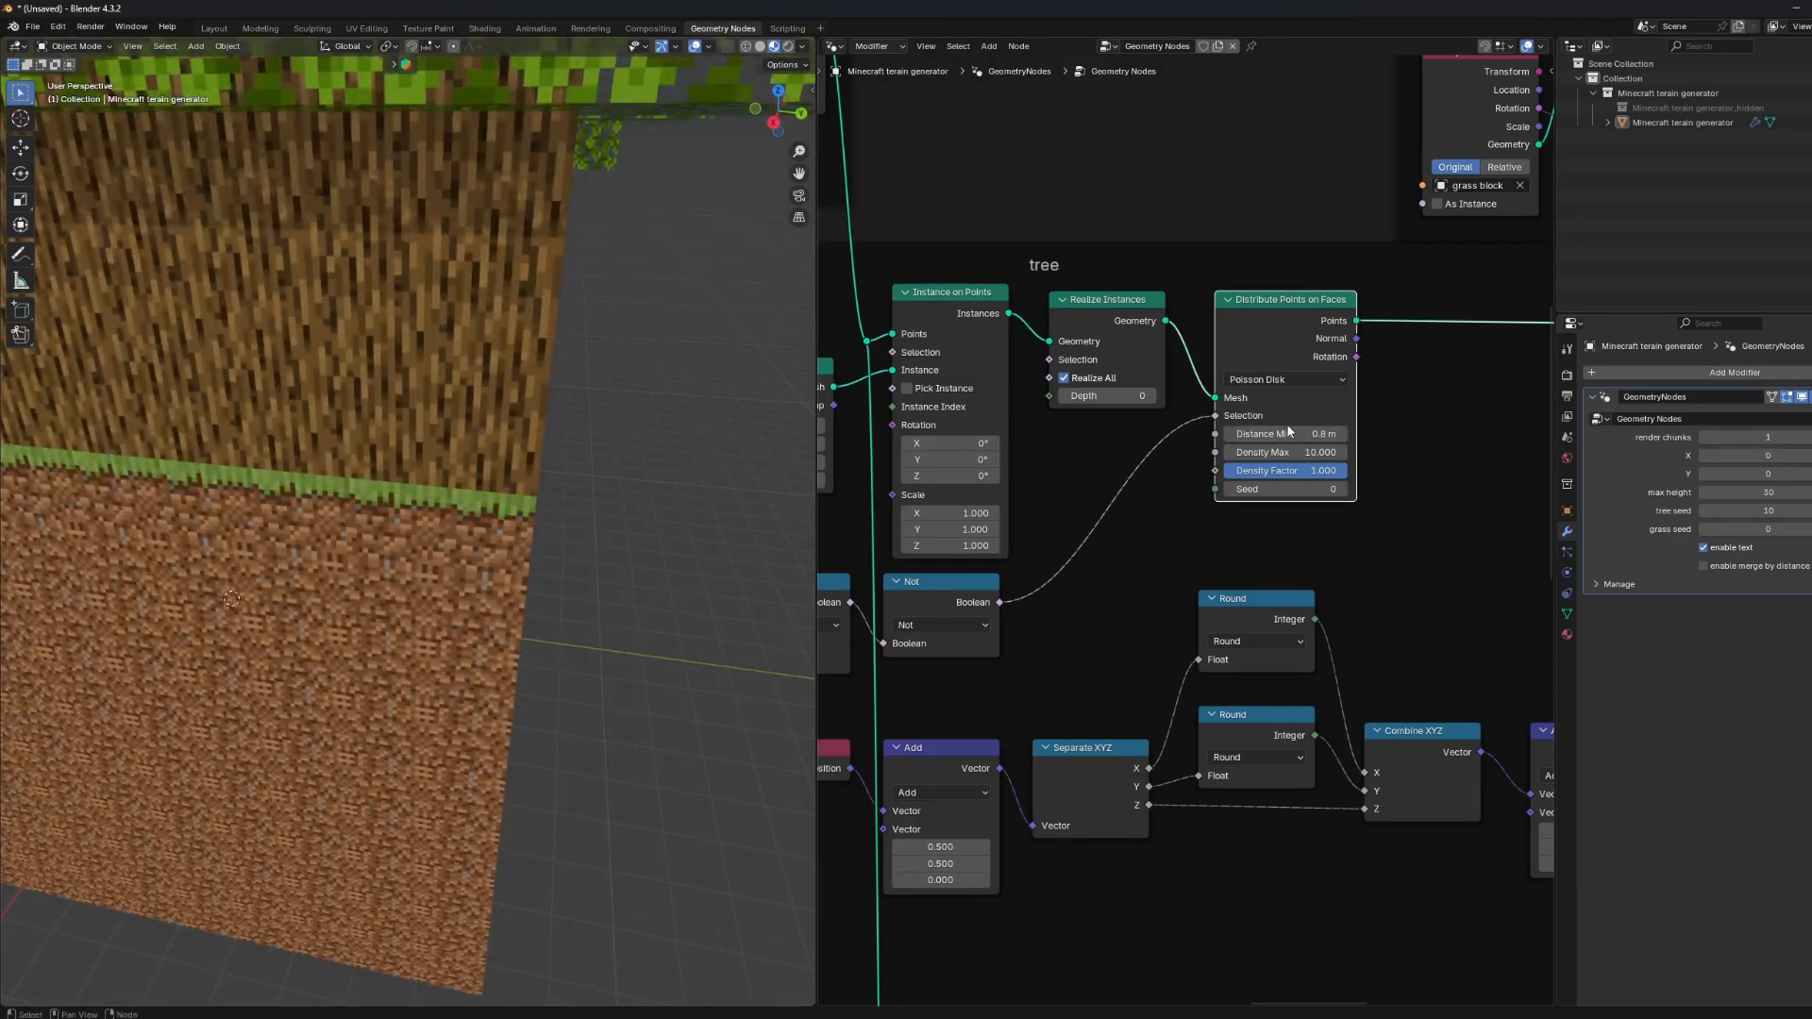
scroll(416, 510, down, 3)
middle_drag(434, 509, 455, 472)
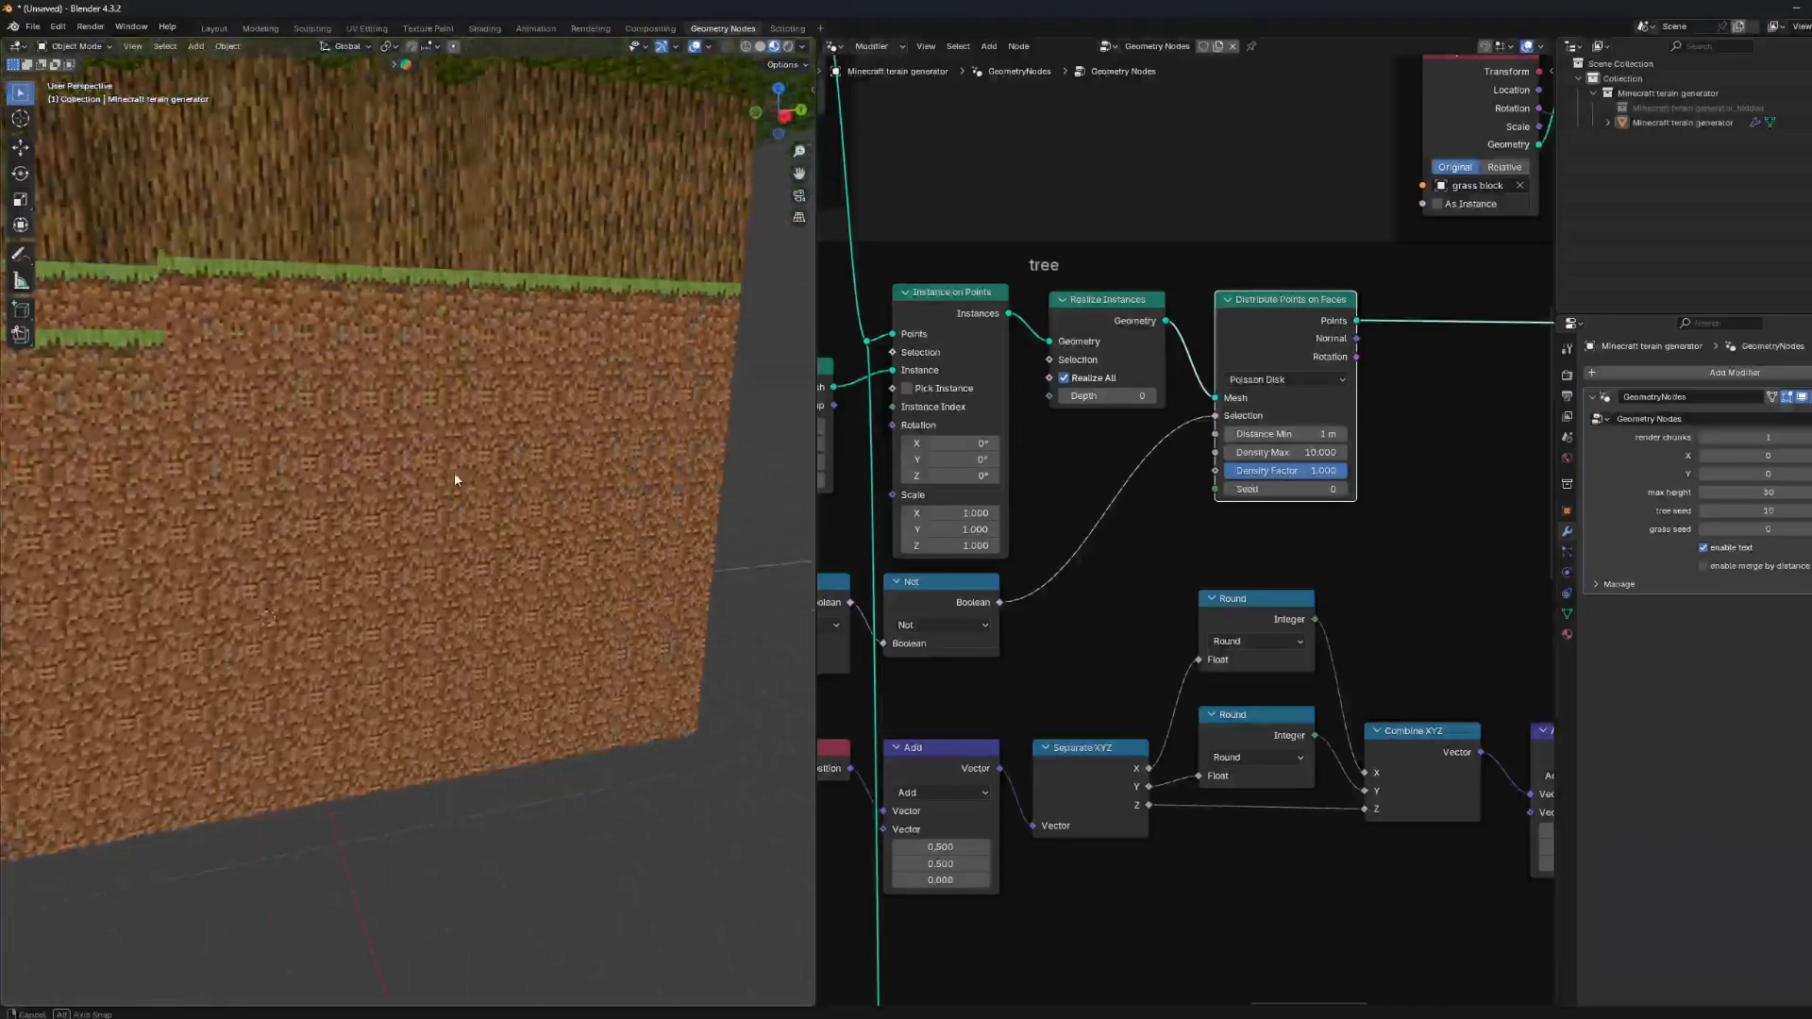
scroll(454, 472, up, 3)
scroll(510, 566, down, 5)
middle_drag(491, 580, 566, 579)
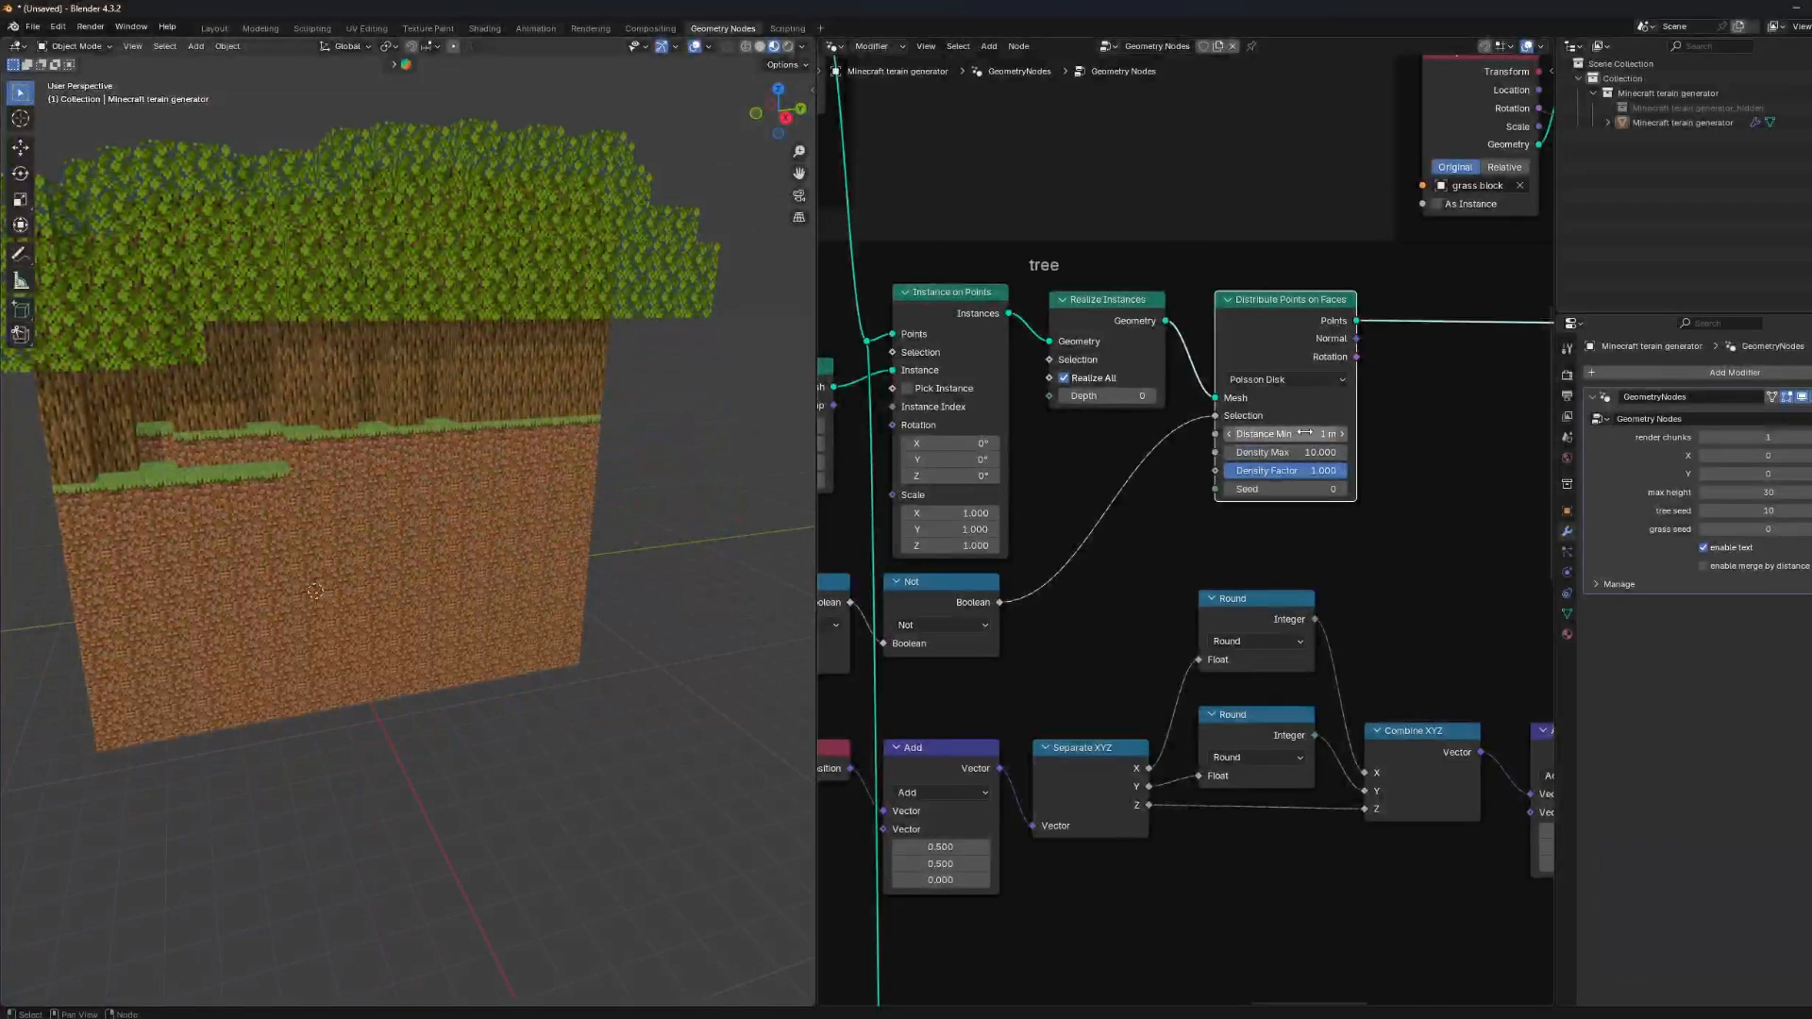
Try a Distance Min of 2 m on Distribute Points on Faces and return it to 3 m.
key(Return)
middle_drag(685, 538, 764, 529)
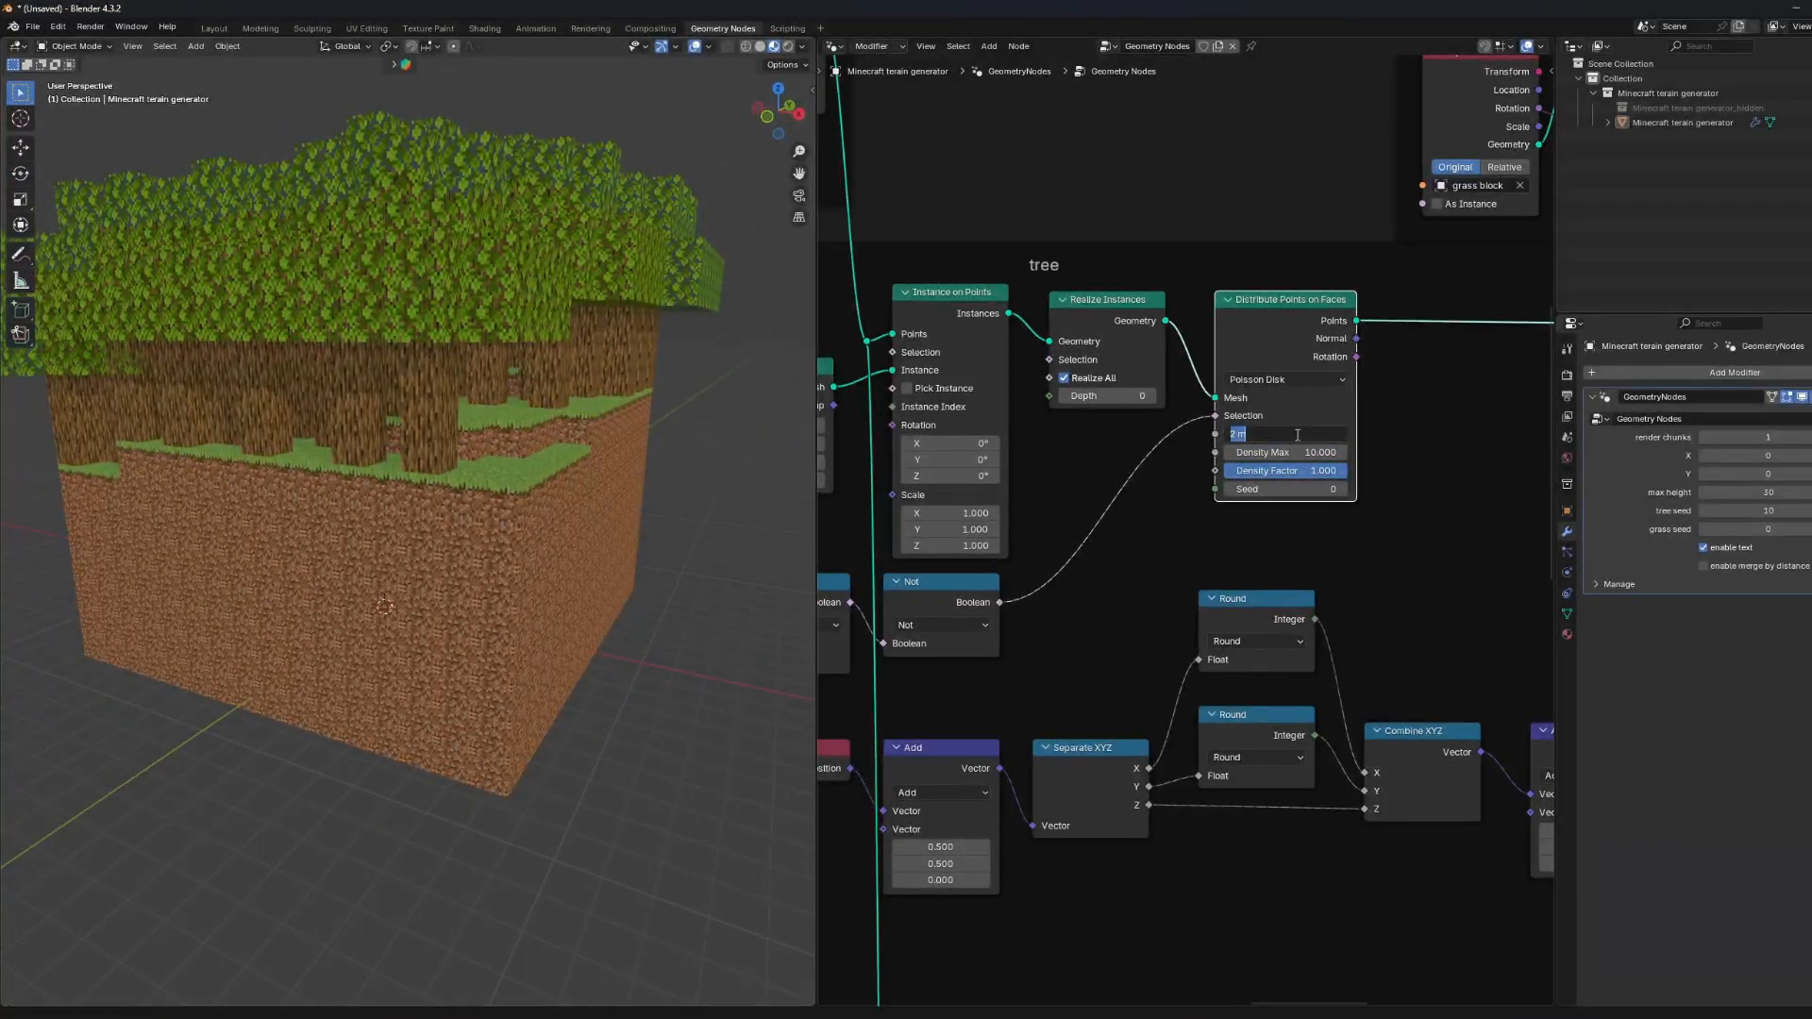
text(3)
key(Return)
Set the Seed of the tree's Distribute Points on Faces node to 20.
middle_drag(717, 424, 661, 441)
drag(1286, 489, 1344, 489)
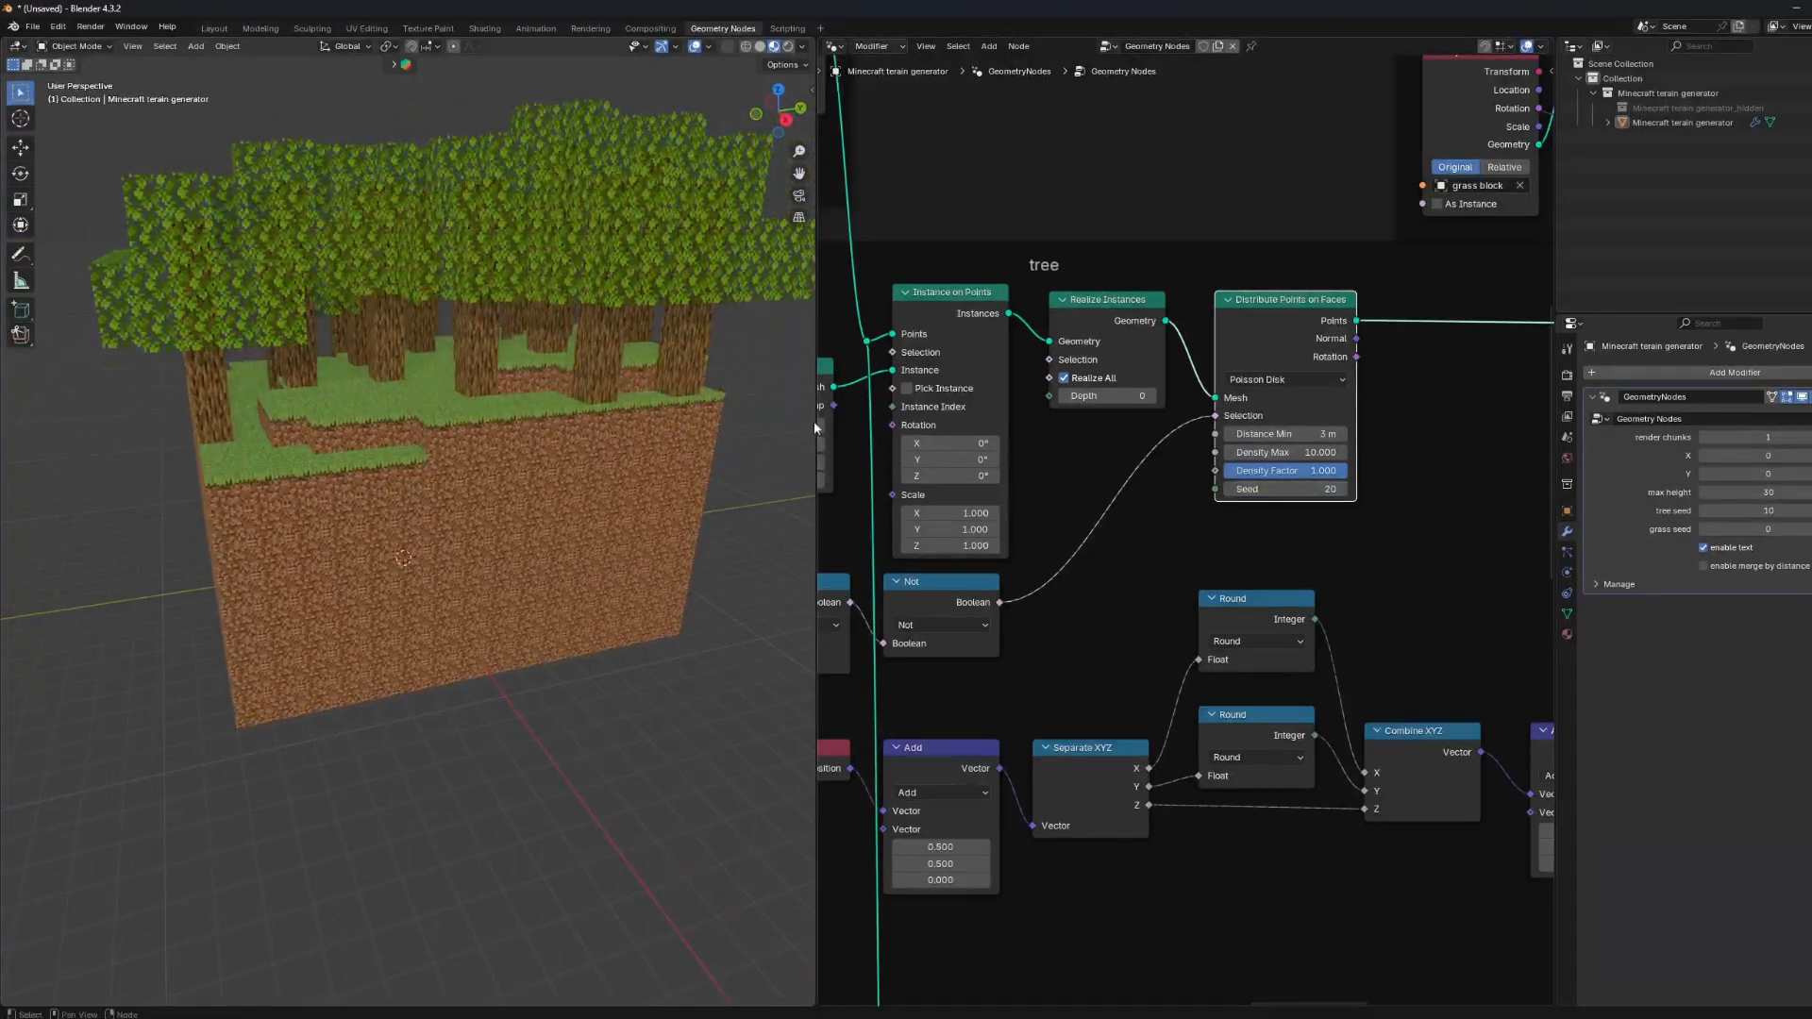
scroll(1197, 446, down, 2)
Try other offsets in the Add node after Combine XYZ, including about 2.6 in X, and undo them.
middle_drag(1236, 485, 1046, 407)
middle_drag(1210, 541, 1083, 534)
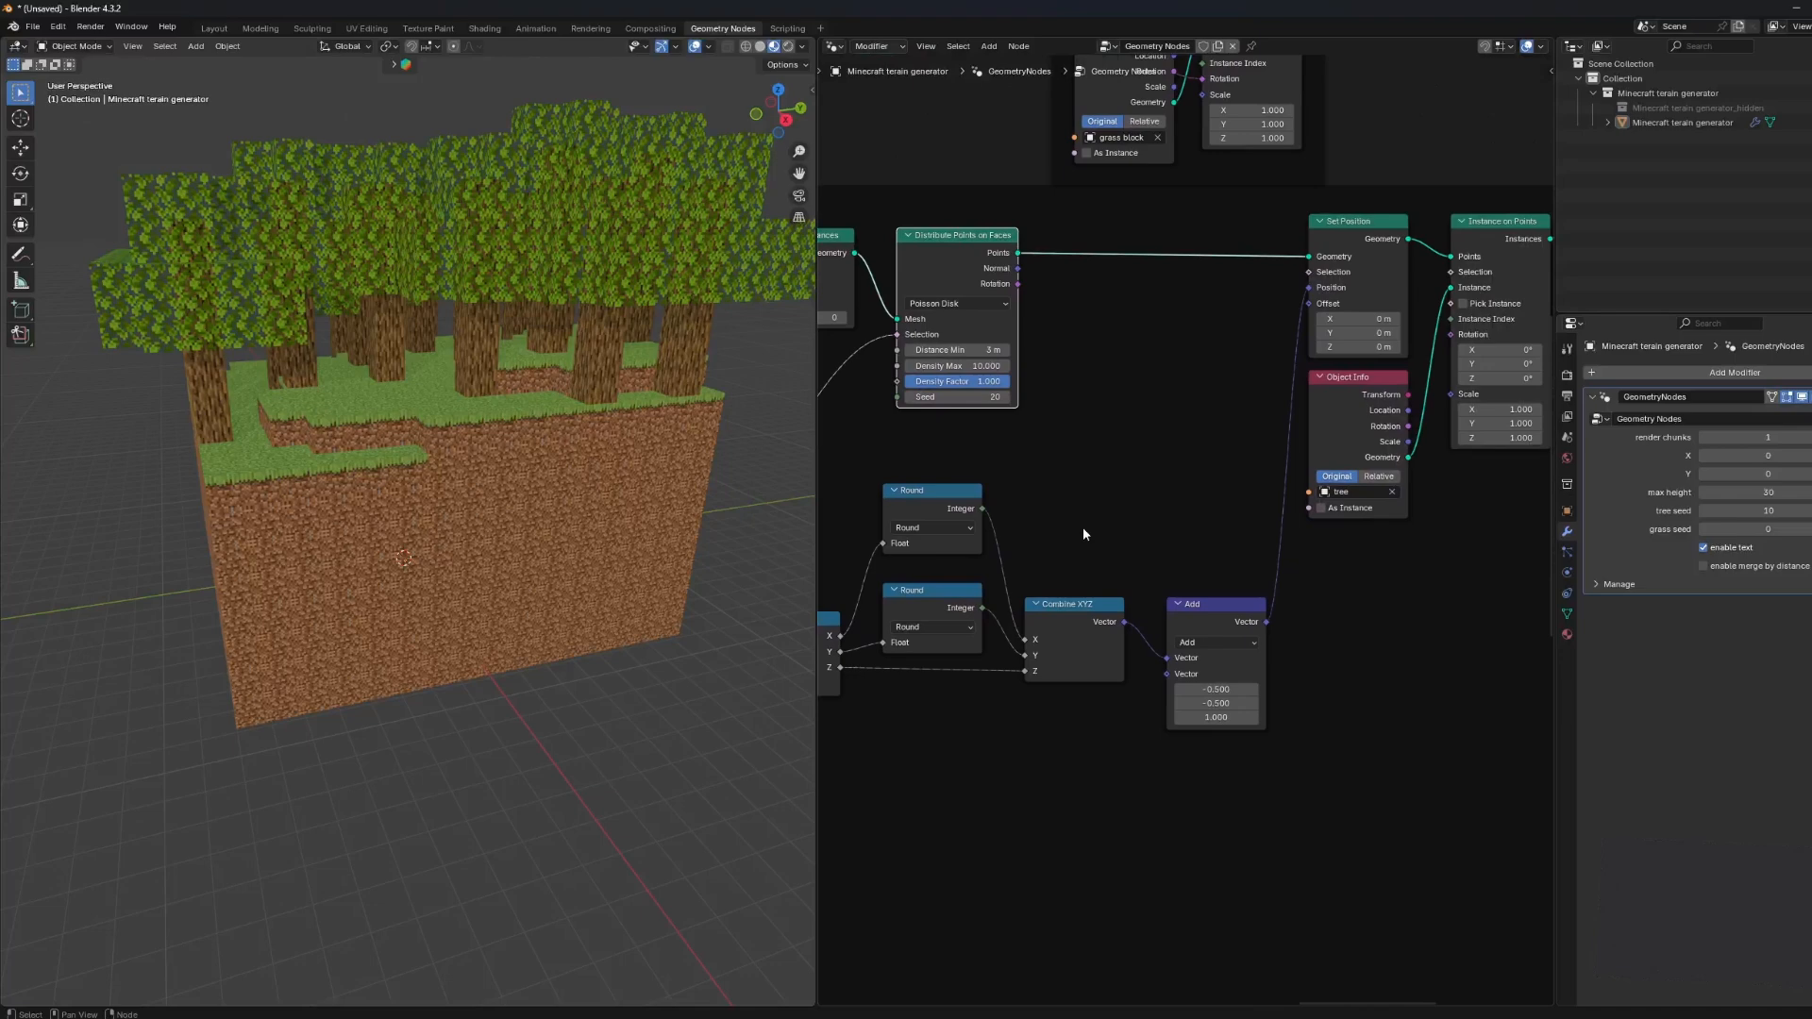
mouse_move(1215, 690)
mouse_down()
mouse_move(1274, 689)
mouse_move(1198, 717)
mouse_up()
key(ctrl+z)
key(ctrl+z)
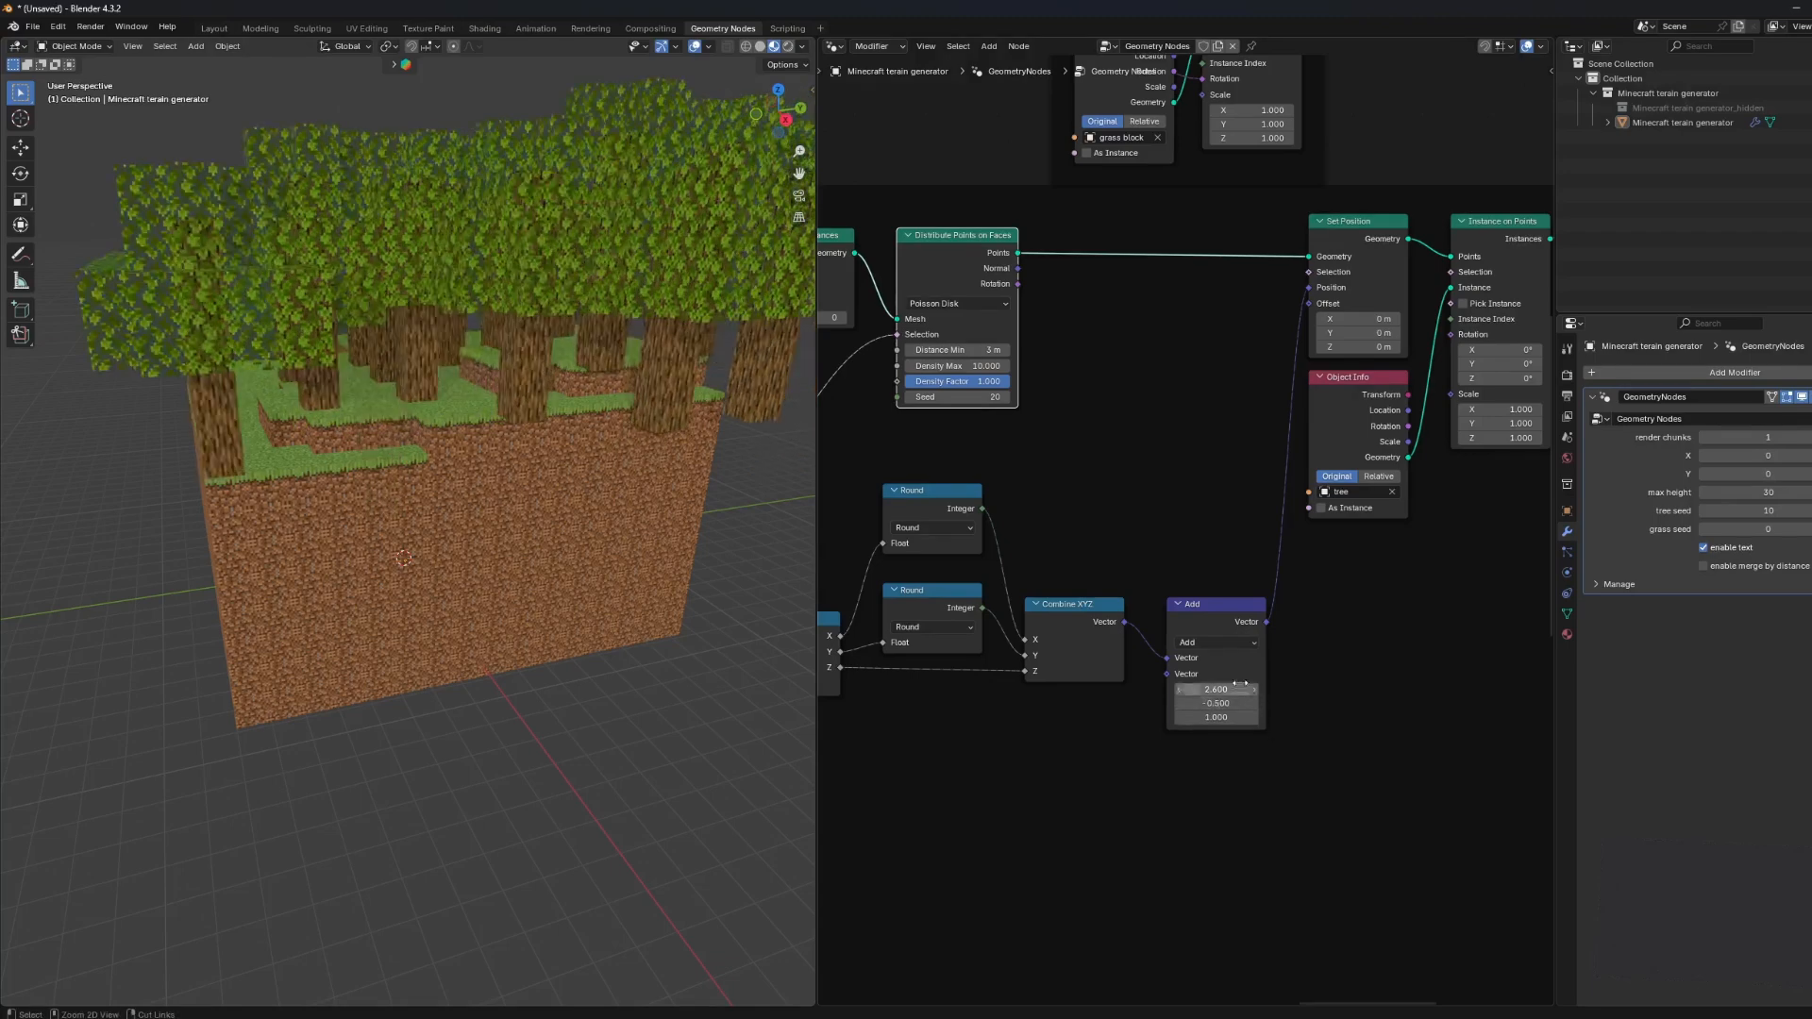
key(ctrl+z)
Try offsets of about 4 in X and 1.7 in Y in the Add node before Separate XYZ, and undo them.
middle_drag(1088, 720, 1357, 690)
mouse_move(932, 672)
mouse_down()
mouse_move(986, 672)
mouse_move(954, 687)
mouse_up()
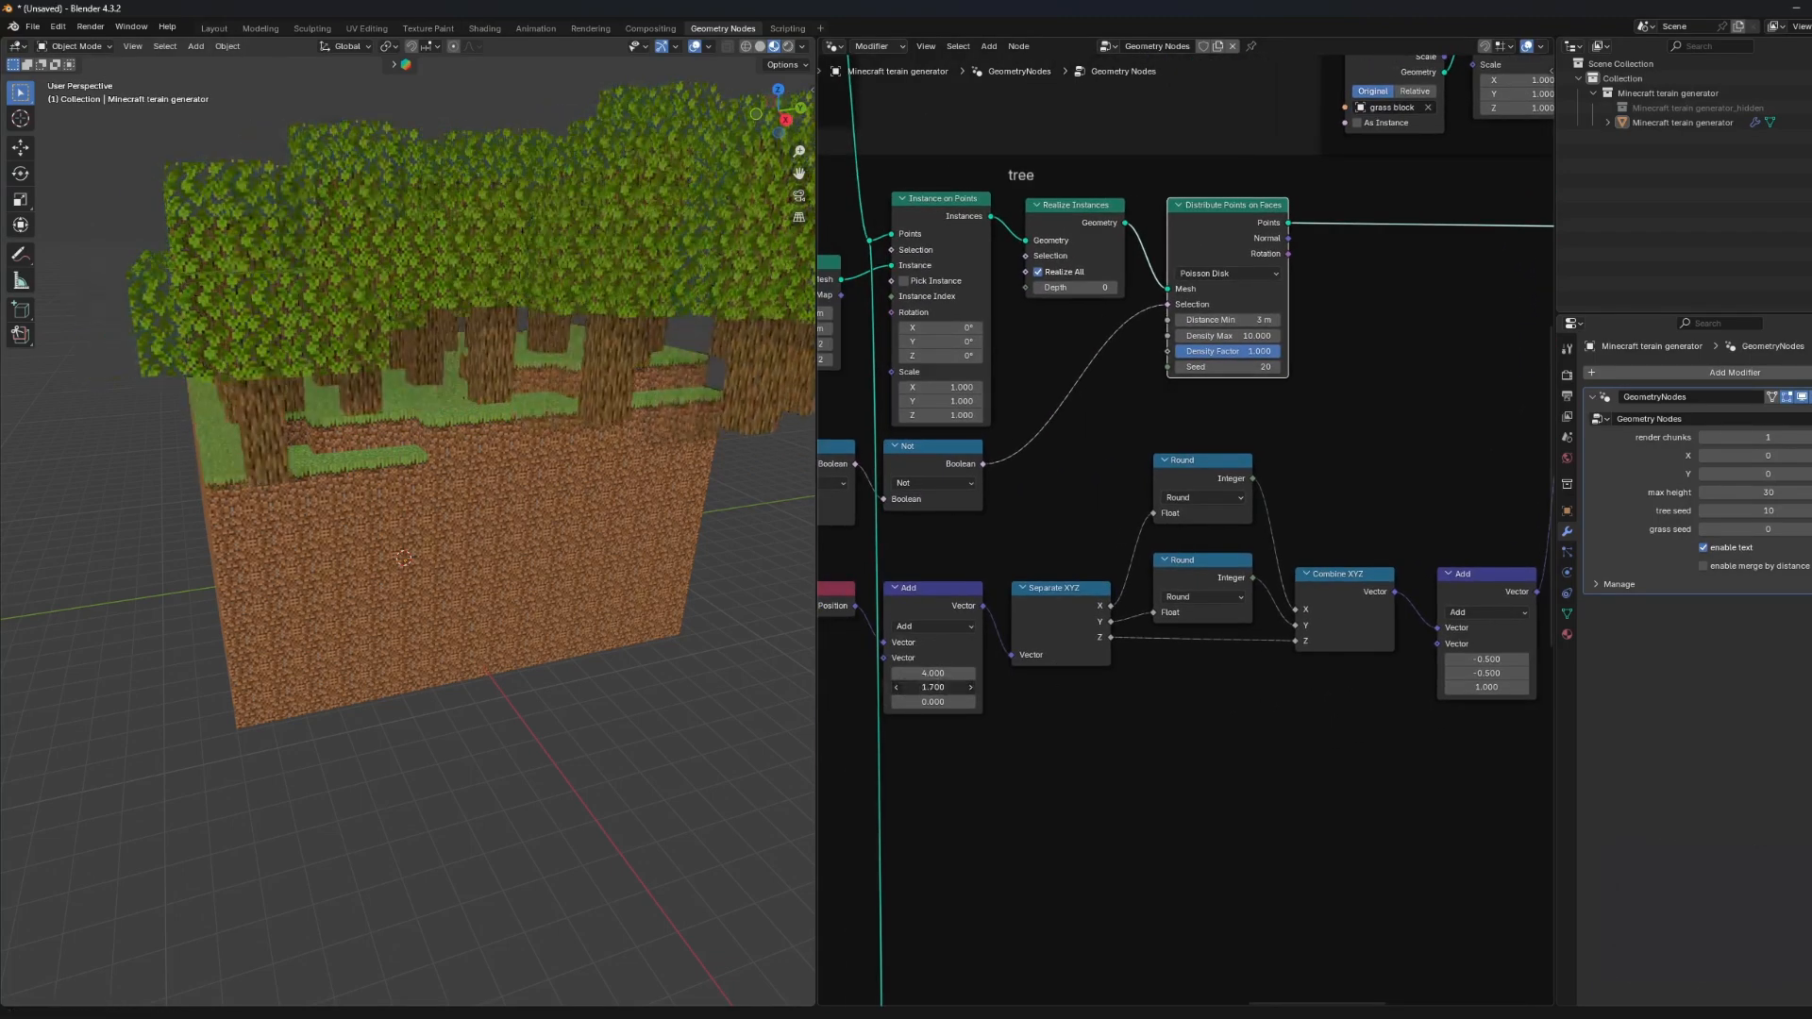
key(ctrl+z)
key(ctrl+z)
Try another X offset in the Add node feeding Set Position and undo it.
middle_drag(1241, 661, 1002, 667)
drag(1252, 666, 1331, 666)
key(ctrl+z)
Try stretching the tree instances on the final Instance on Points node, with an X scale of about 3.2, and undo it.
scroll(1359, 566, down, 6)
middle_drag(1414, 562, 1304, 639)
scroll(1304, 642, up, 6)
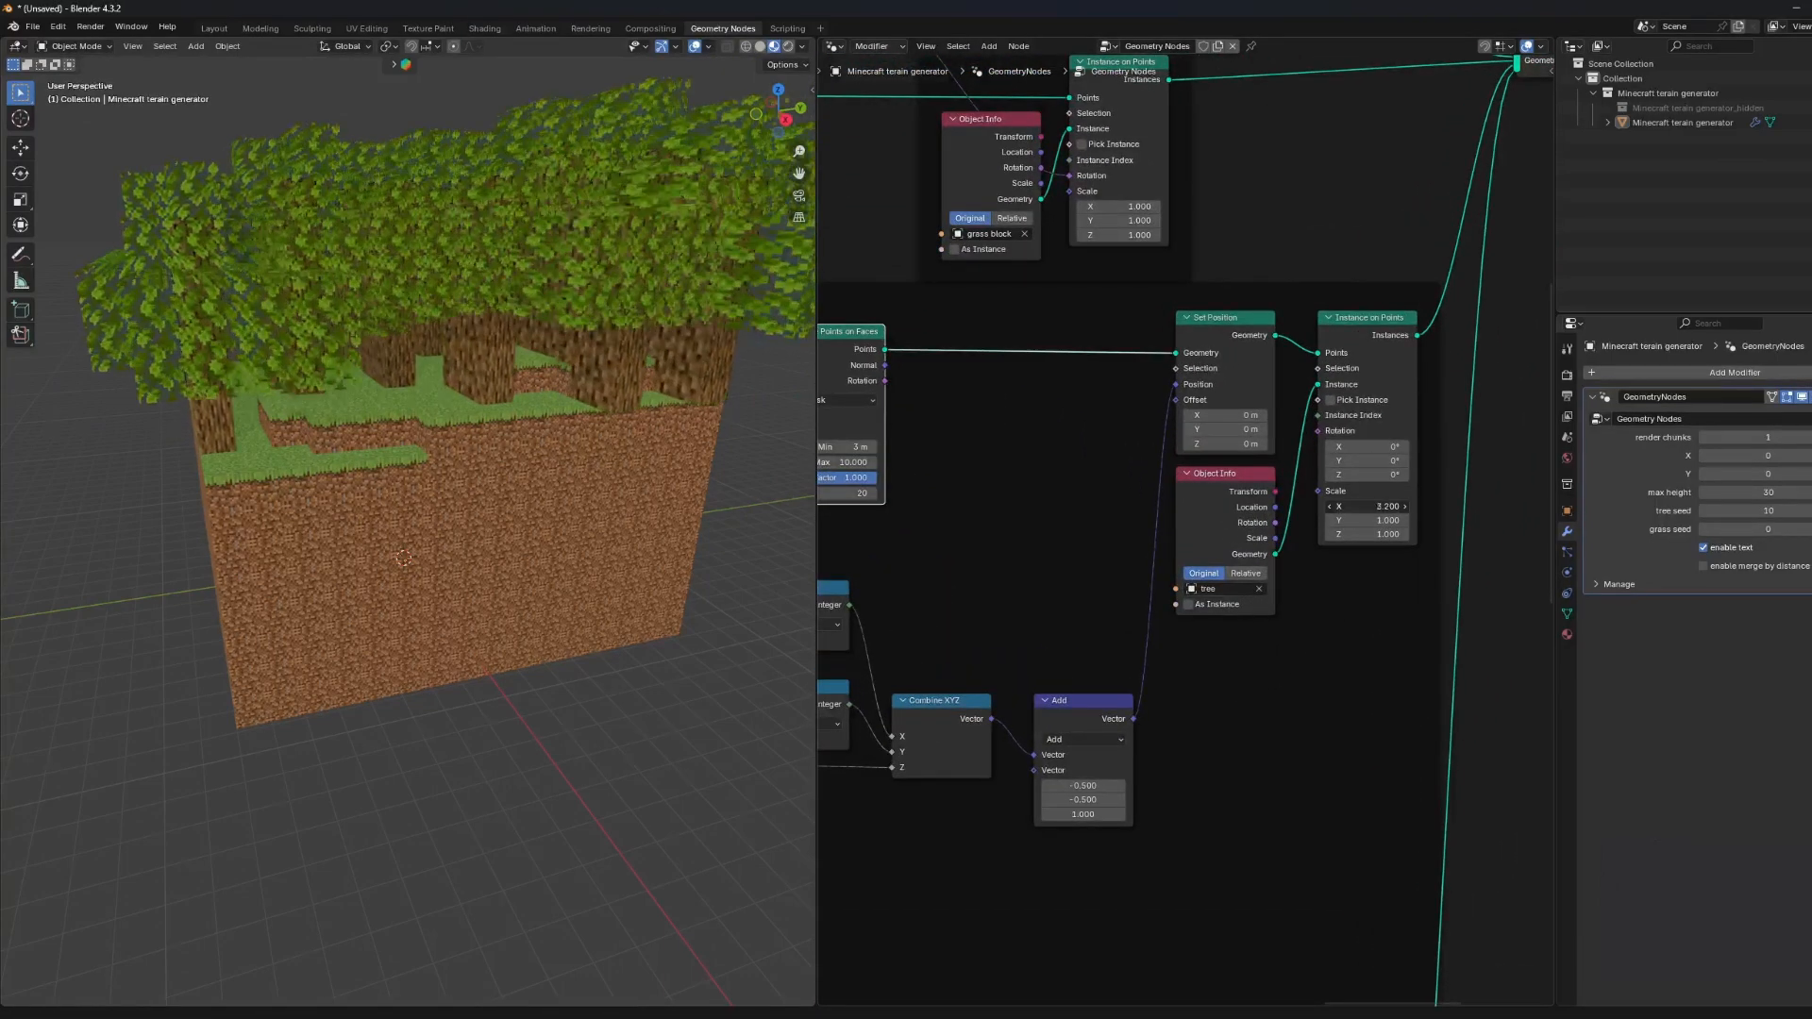
drag(1369, 507, 1417, 520)
key(ctrl+z)
key(ctrl+z)
middle_drag(859, 610, 996, 526)
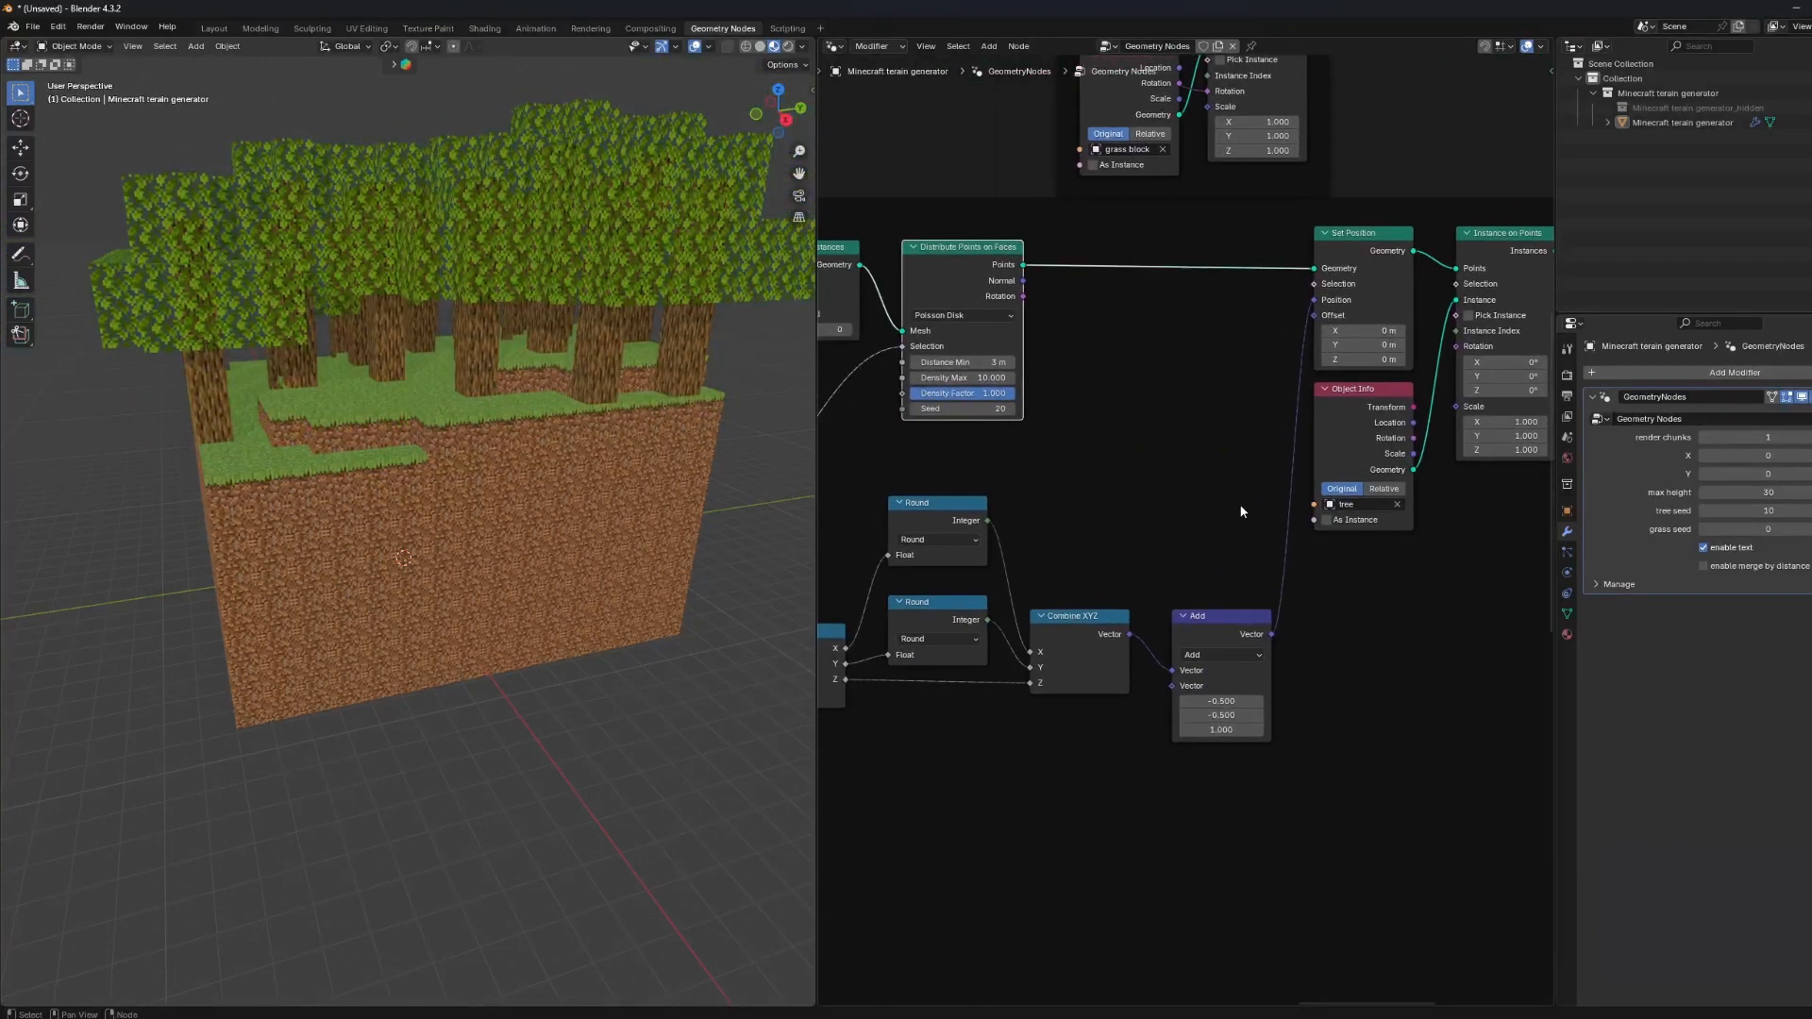
Try shifting the trees with the X, Y and Z offsets of the Set Position node, and undo the shifts.
drag(1348, 330, 1324, 360)
scroll(986, 755, down, 2)
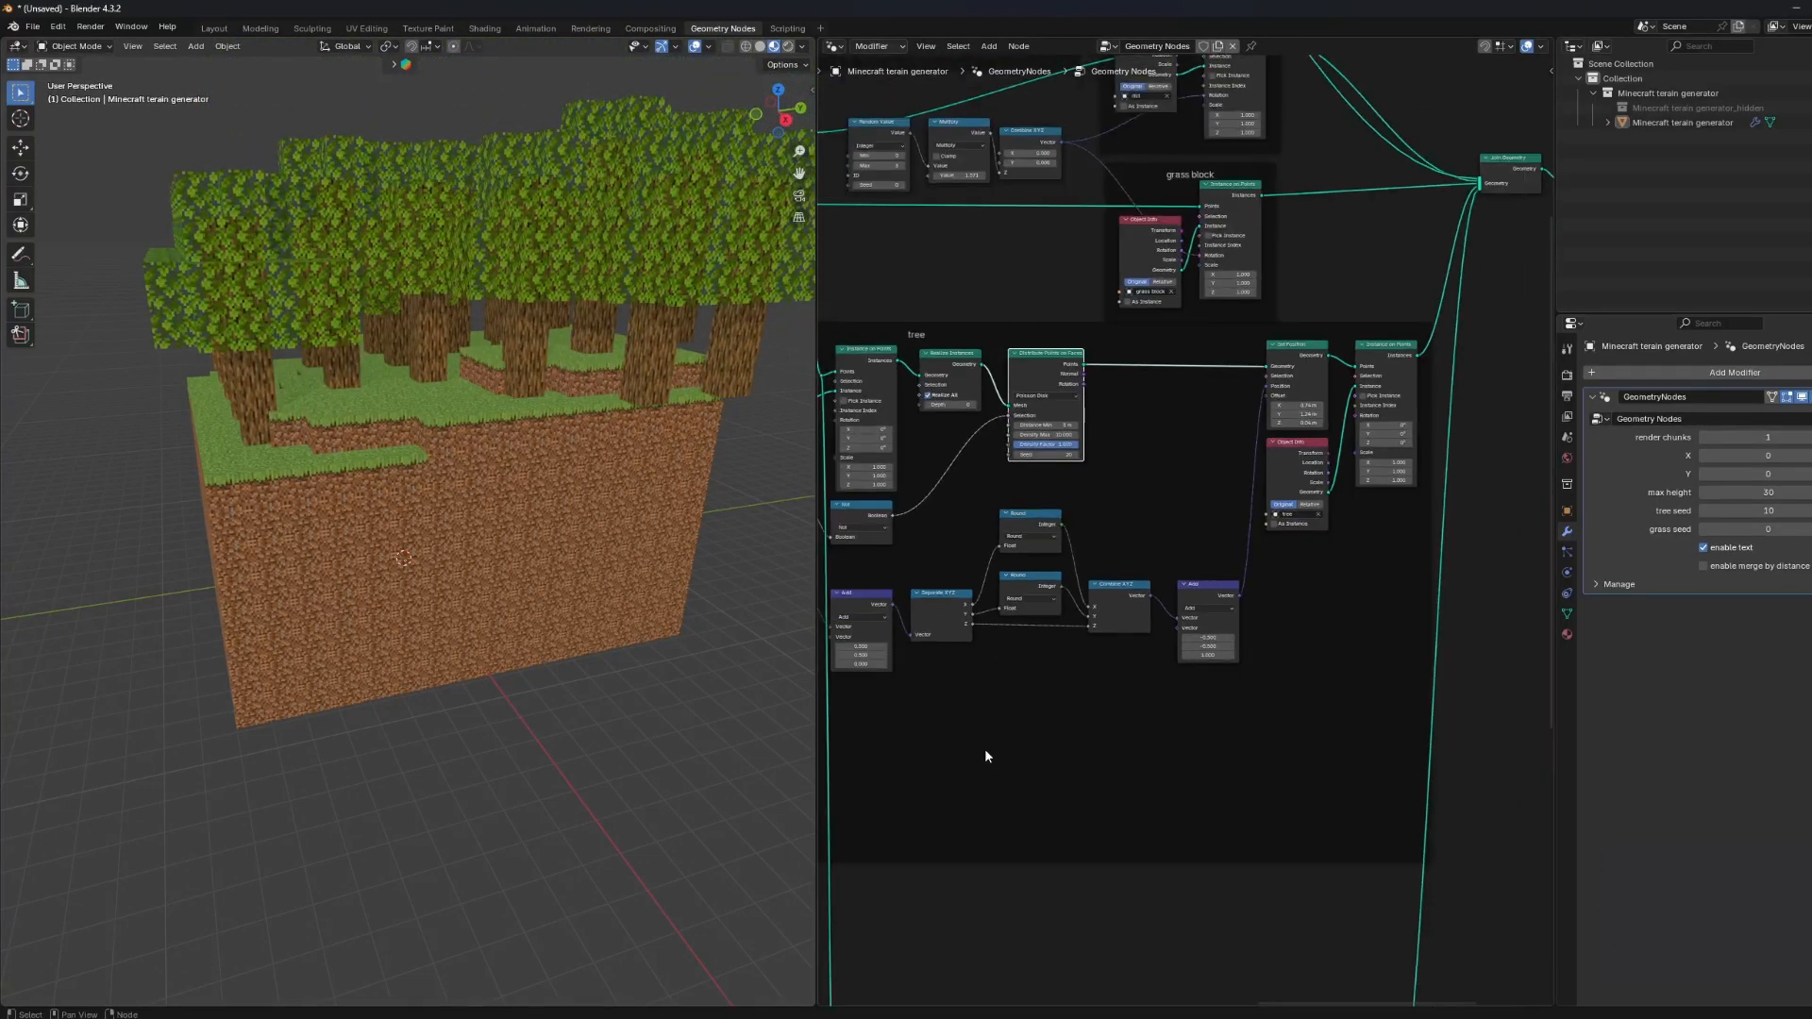
scroll(859, 654, up, 2)
mouse_move(1316, 383)
mouse_down()
mouse_move(1359, 384)
mouse_move(1309, 368)
mouse_up()
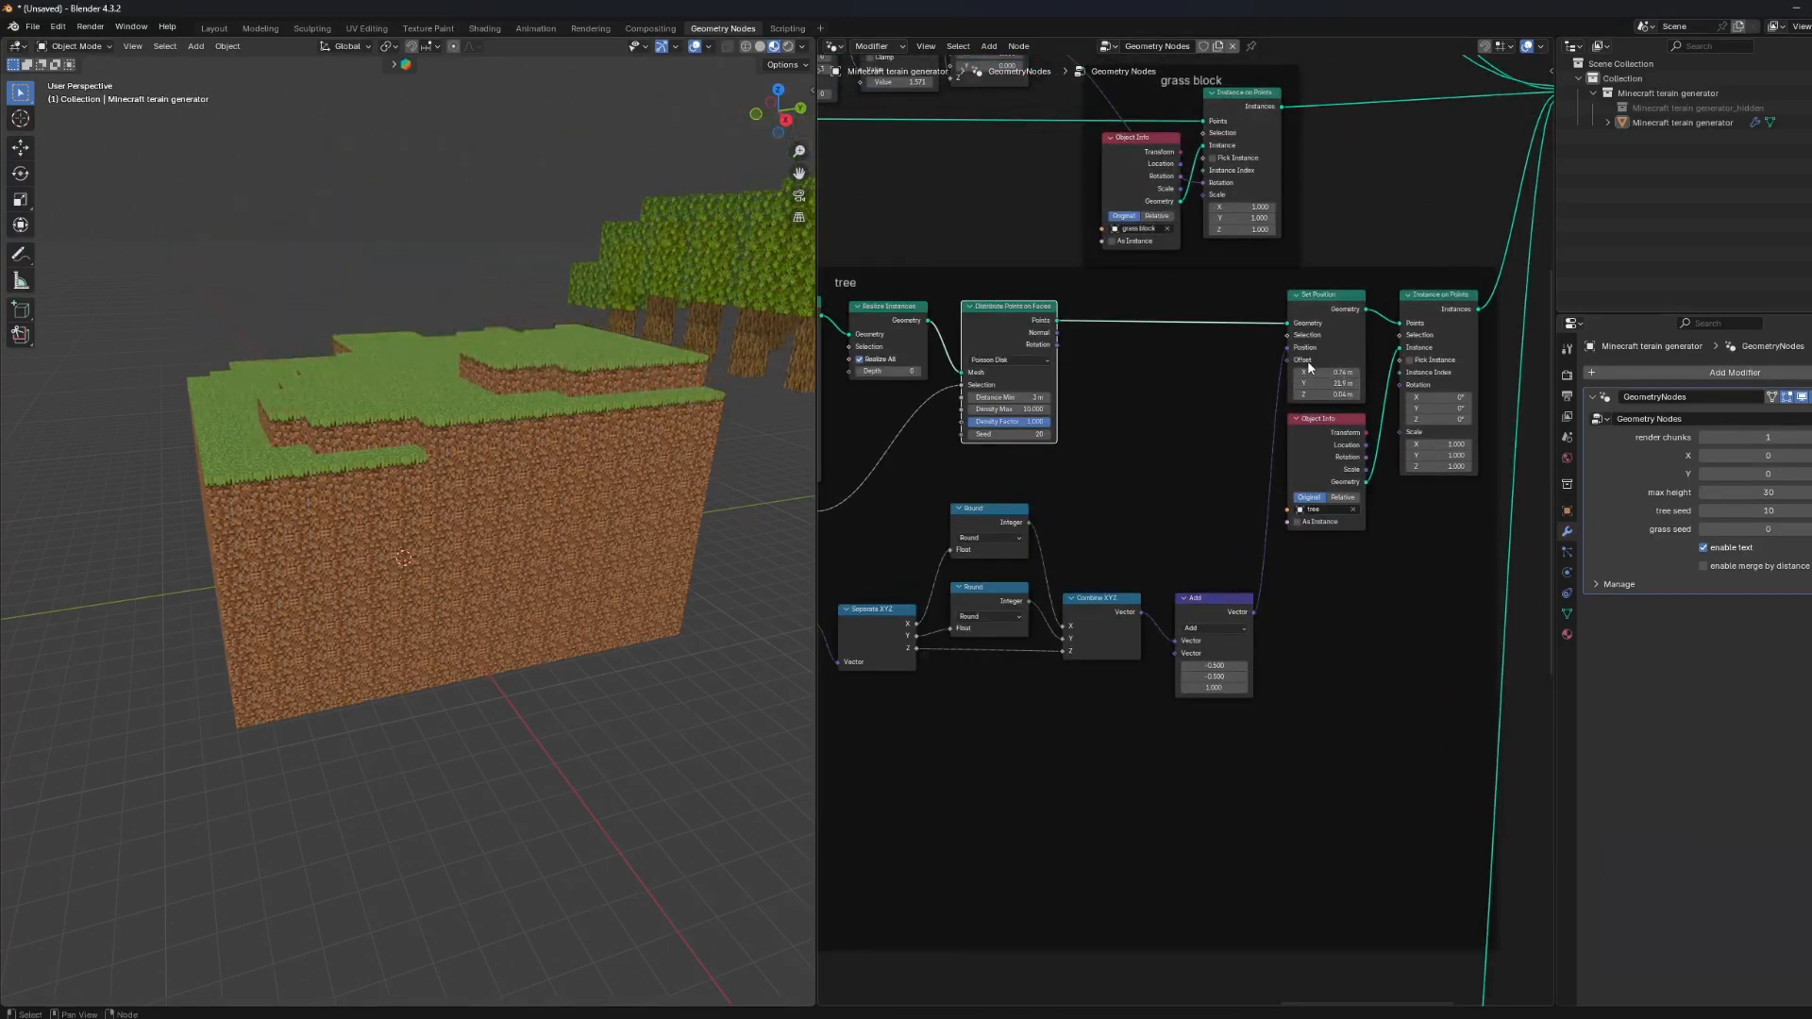
key(ctrl+z)
key(ctrl+z)
key(ctrl+z)
key(ctrl+z)
key(ctrl+z)
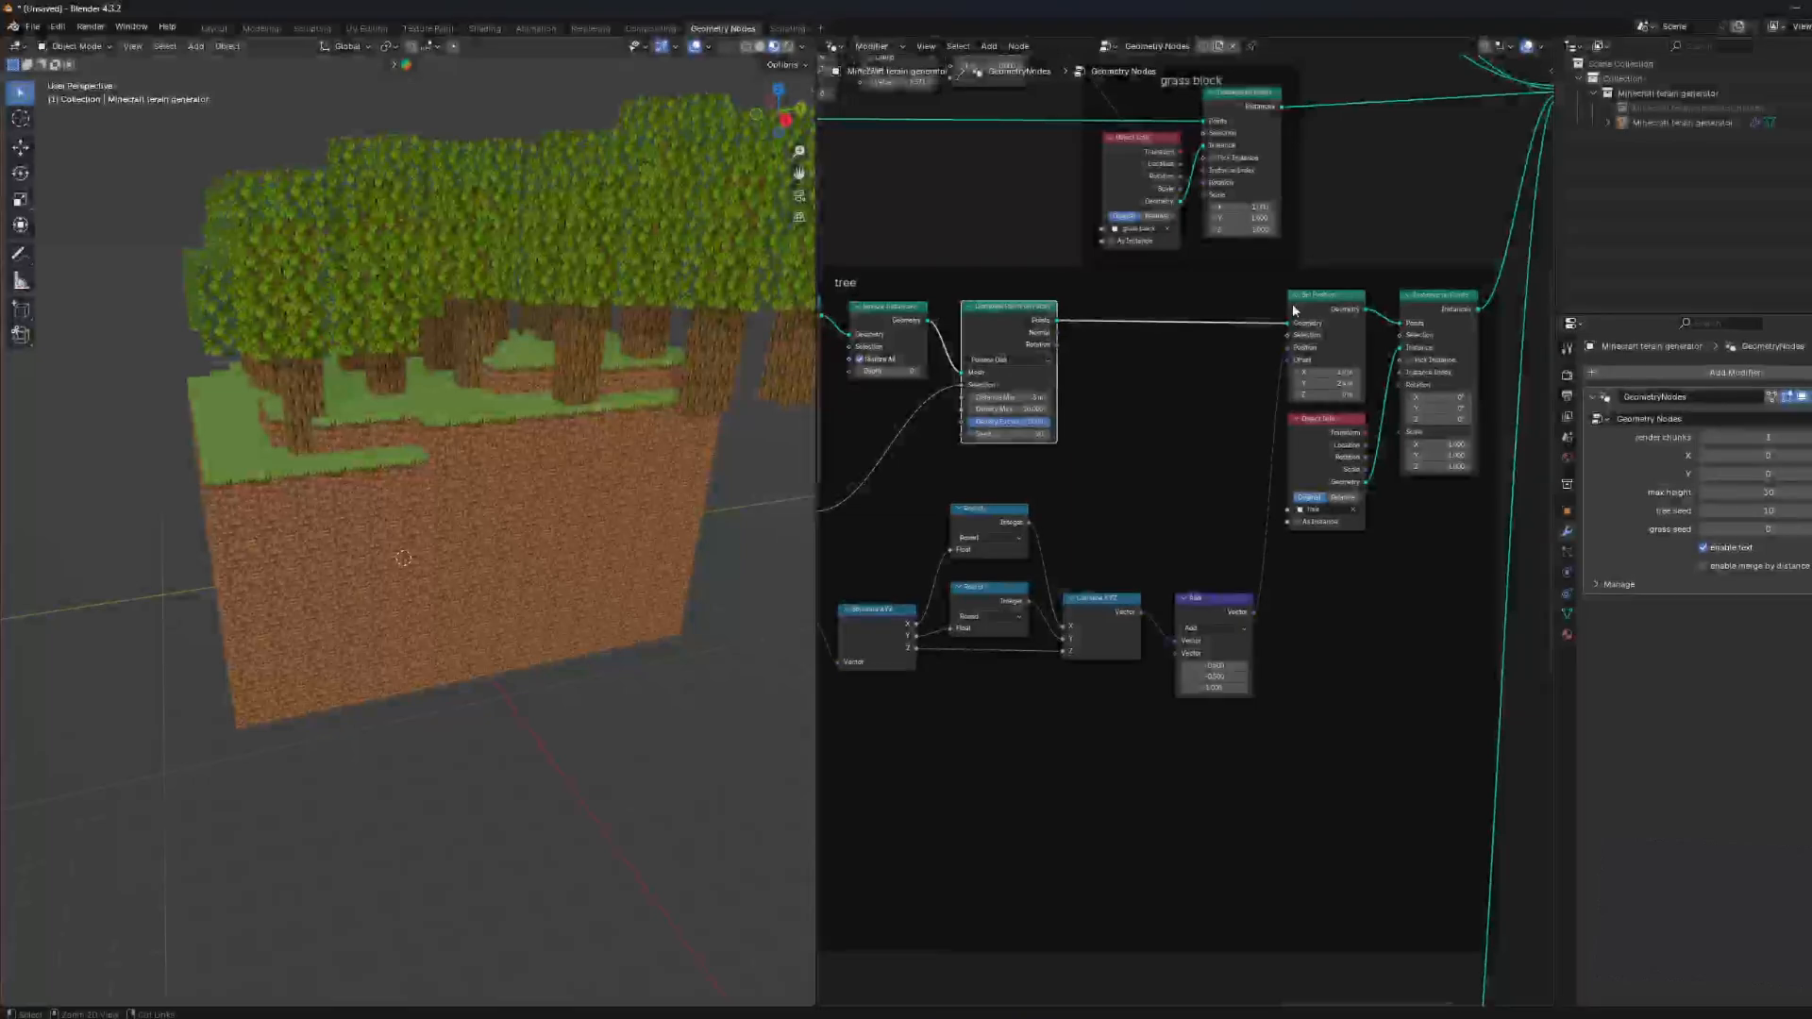
Examine the tree node group and the neighbouring groups that join the final geometry.
middle_drag(1133, 724, 1237, 500)
scroll(1067, 615, down, 6)
scroll(1067, 616, down, 1)
middle_drag(1067, 616, 806, 804)
scroll(1084, 659, down, 1)
scroll(1034, 695, up, 7)
scroll(1086, 708, up, 2)
scroll(1246, 709, down, 3)
scroll(1374, 762, down, 9)
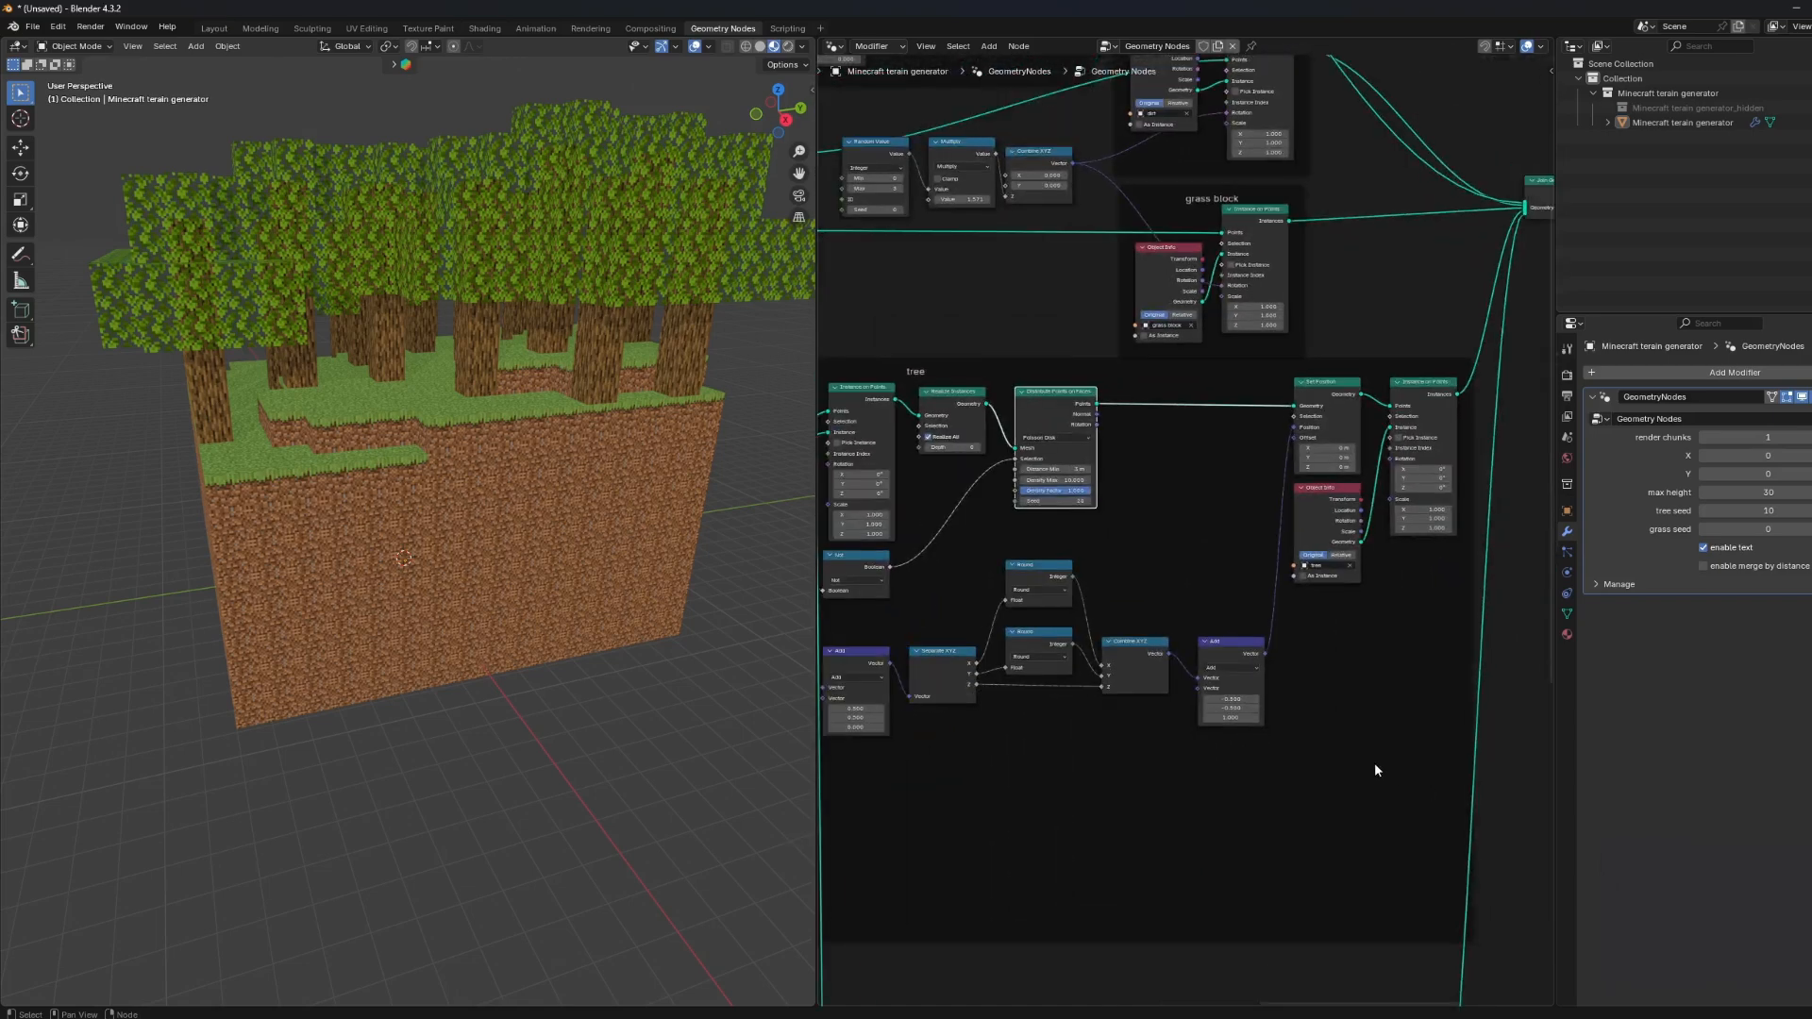
Select the separate node frame below the tree group and examine its grass seed, noise, comparison and Color Ramp nodes.
middle_drag(1343, 821, 1317, 577)
middle_drag(1464, 921, 1490, 843)
scroll(1412, 903, down, 2)
drag(1410, 905, 942, 541)
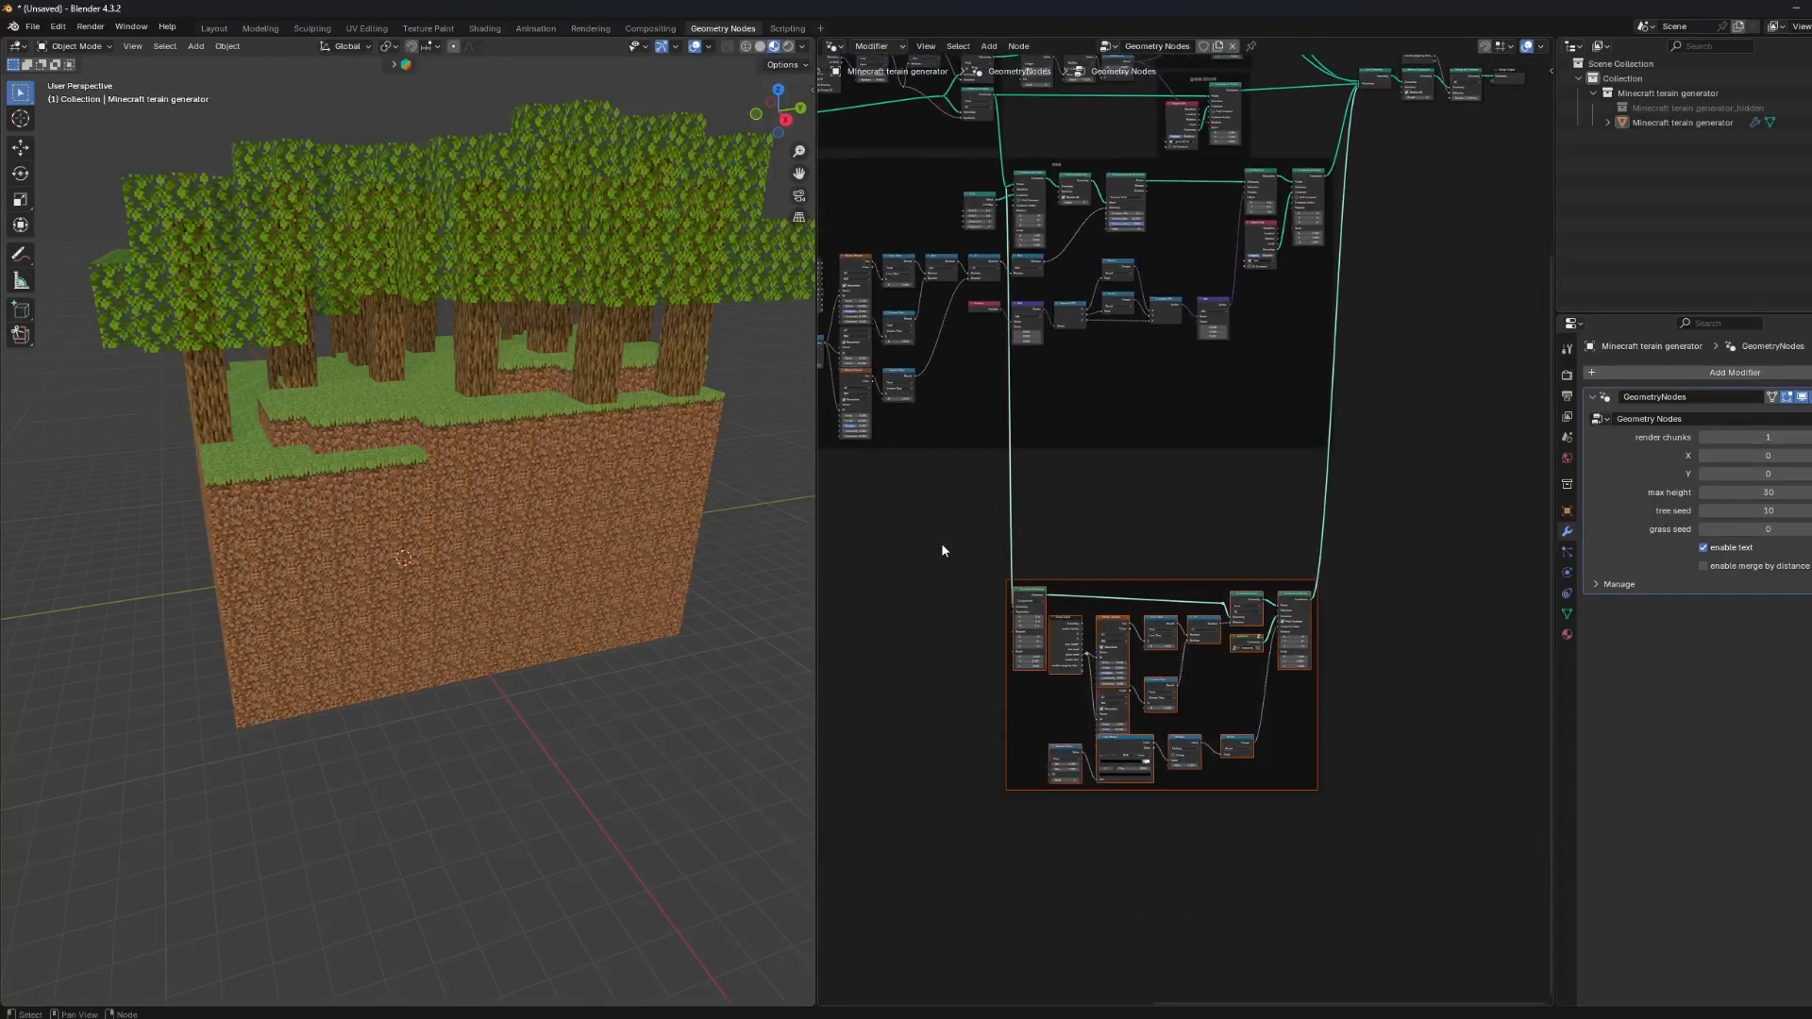
scroll(1184, 698, up, 4)
scroll(1264, 780, up, 3)
drag(1278, 619, 1278, 437)
scroll(1277, 444, up, 8)
middle_drag(1021, 570, 1205, 511)
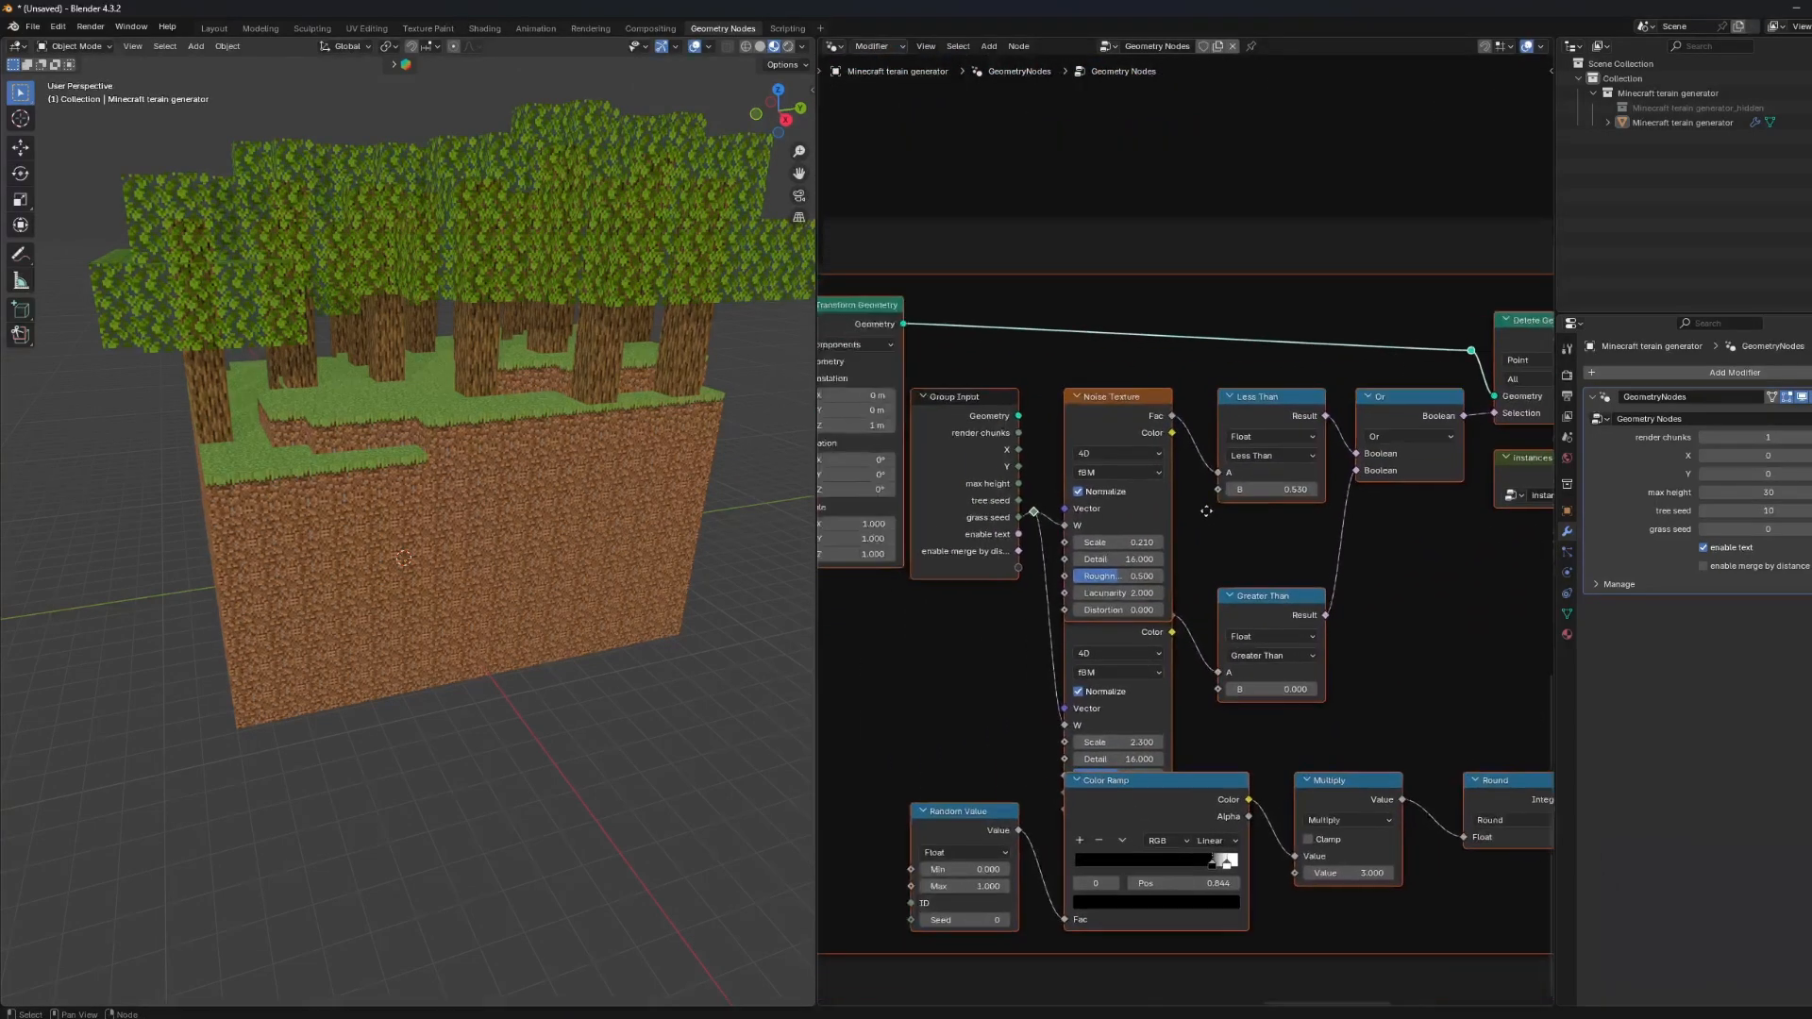
middle_drag(964, 549, 1123, 572)
middle_drag(987, 509, 1217, 855)
middle_drag(1265, 489, 1367, 686)
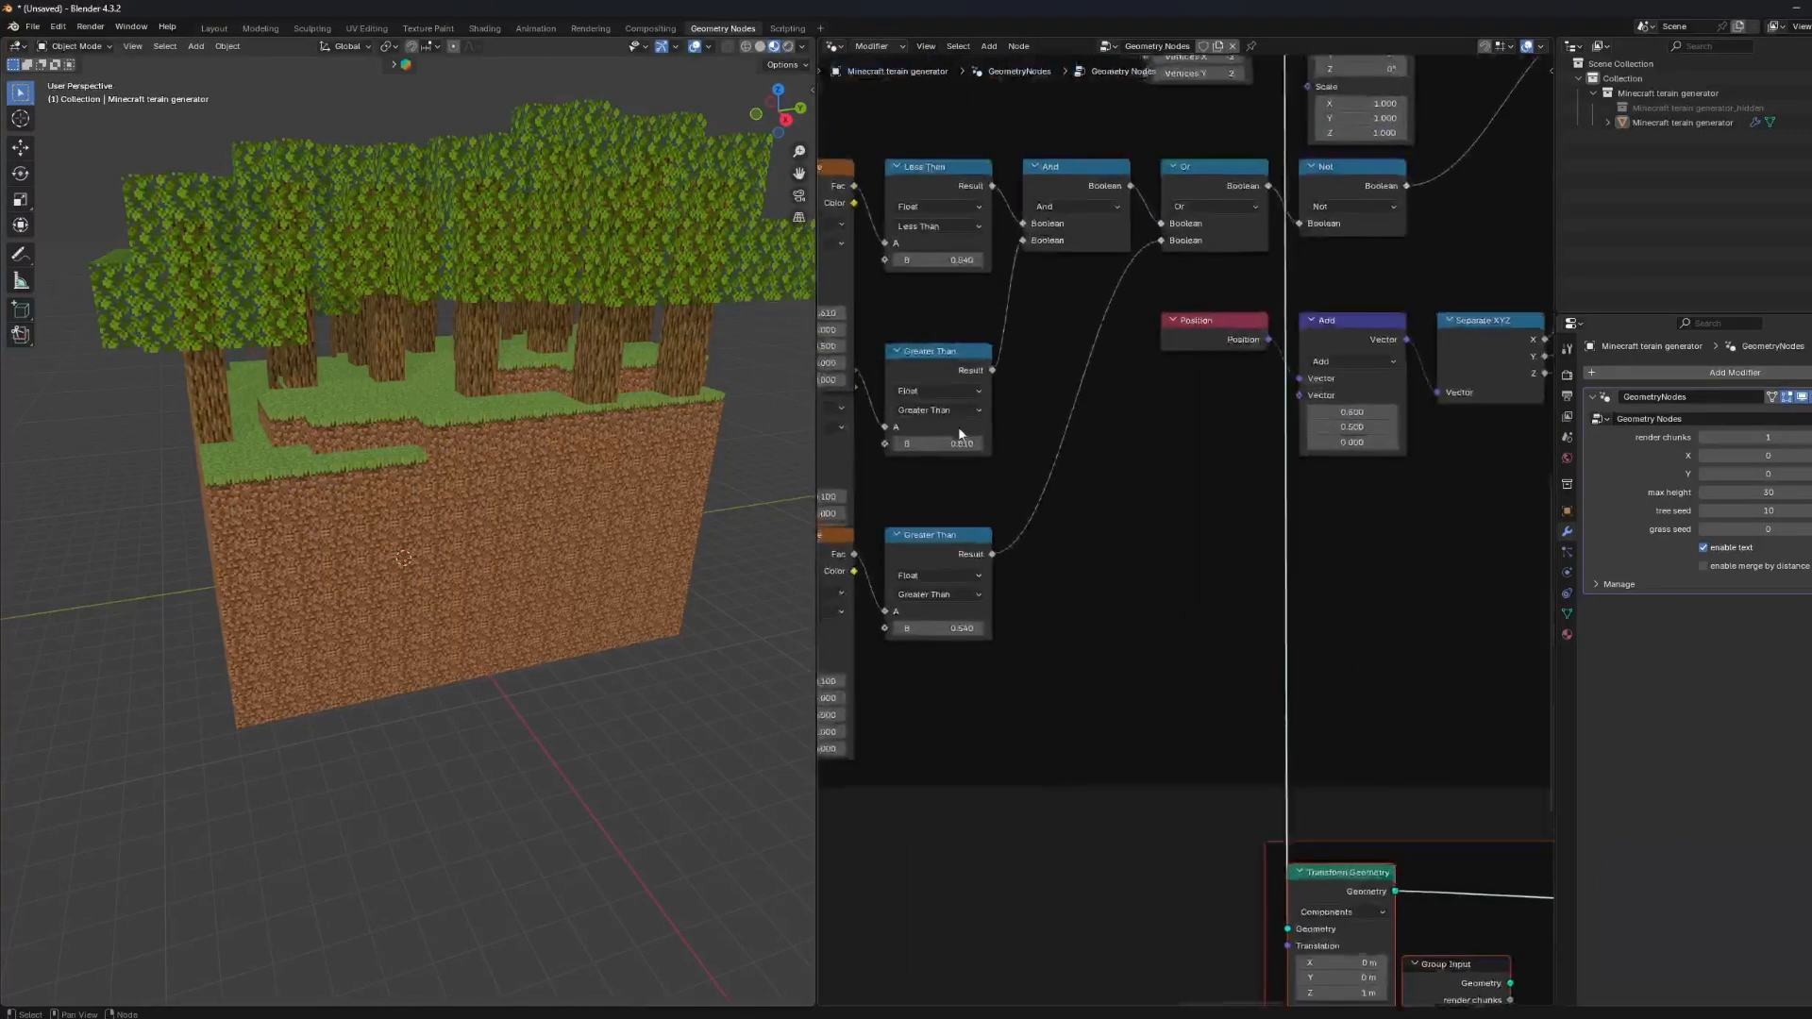
Lower the threshold of the lowest Greater Than node in the tree group to clear the trees from the terrain.
drag(940, 628, 878, 629)
scroll(1163, 724, down, 6)
middle_drag(1108, 851, 915, 623)
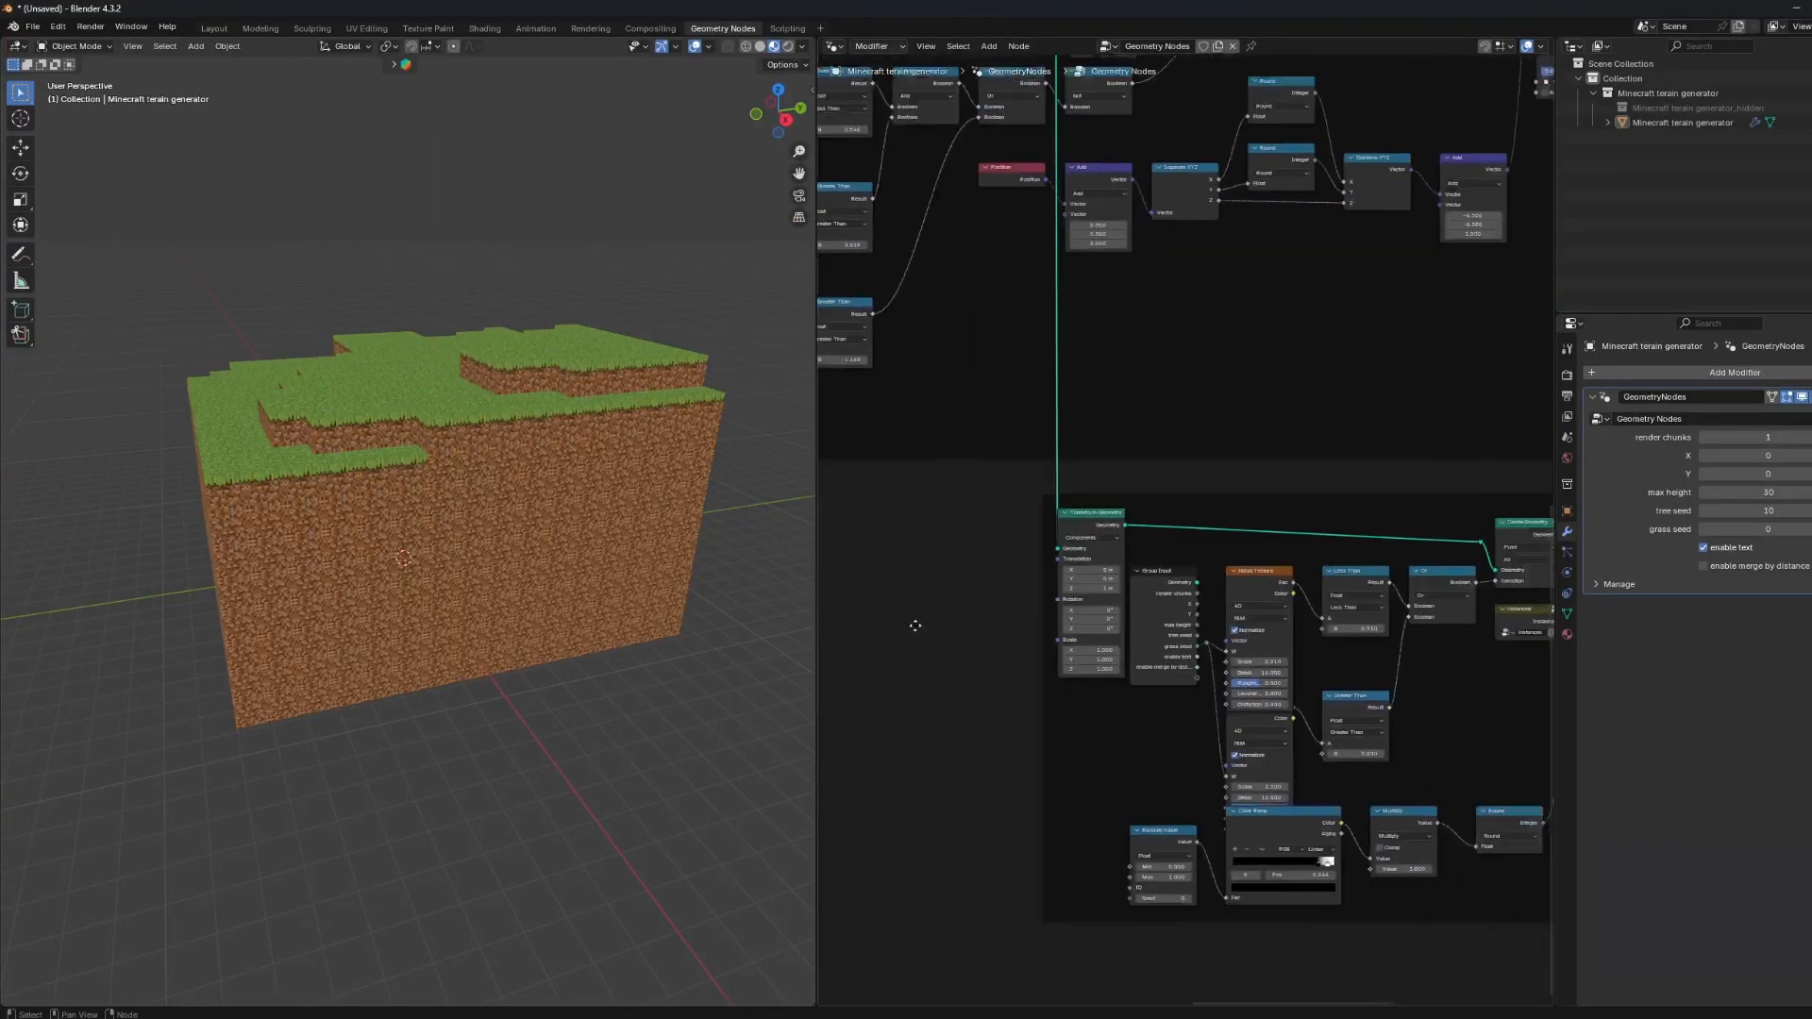
Try a threshold of about 5.72 on the grass group's Greater Than node and 0.37 and 0.43 on its Less Than node.
scroll(915, 623, up, 7)
middle_drag(1058, 712, 965, 431)
middle_drag(1391, 809, 1237, 781)
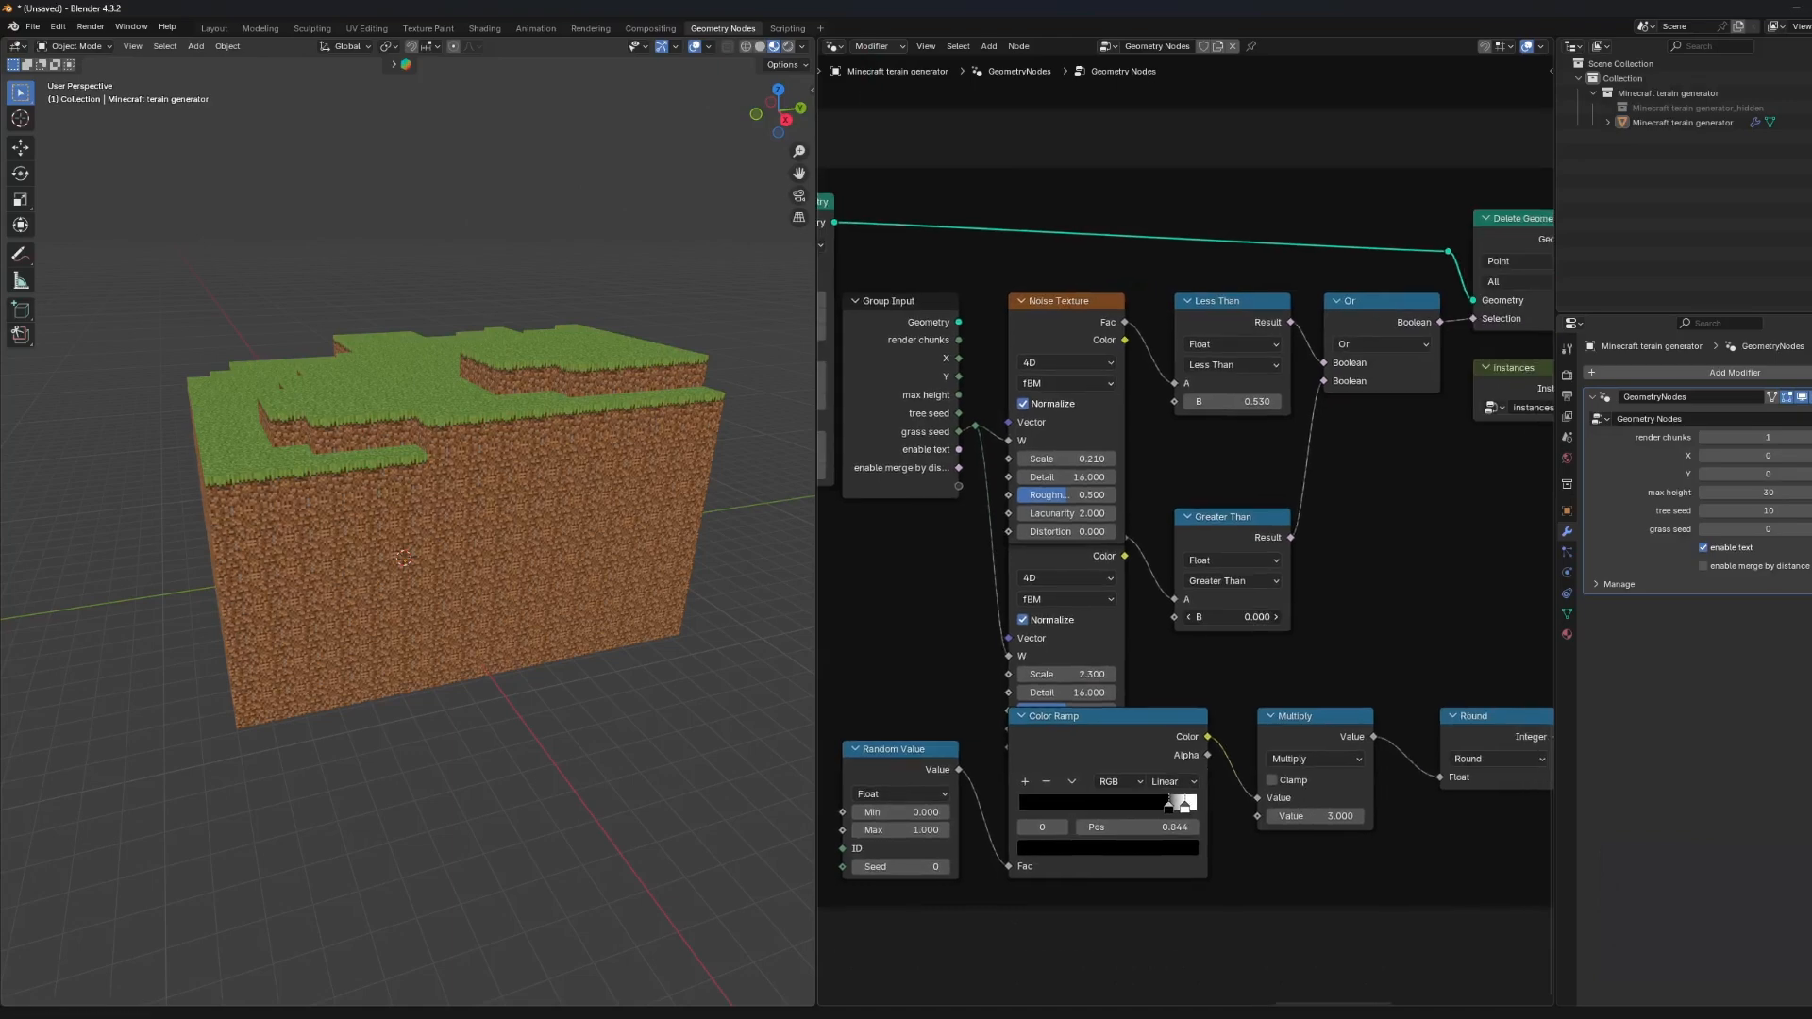
drag(1235, 617, 1283, 617)
middle_drag(425, 509, 623, 571)
scroll(1186, 533, up, 1)
drag(1237, 390, 1180, 390)
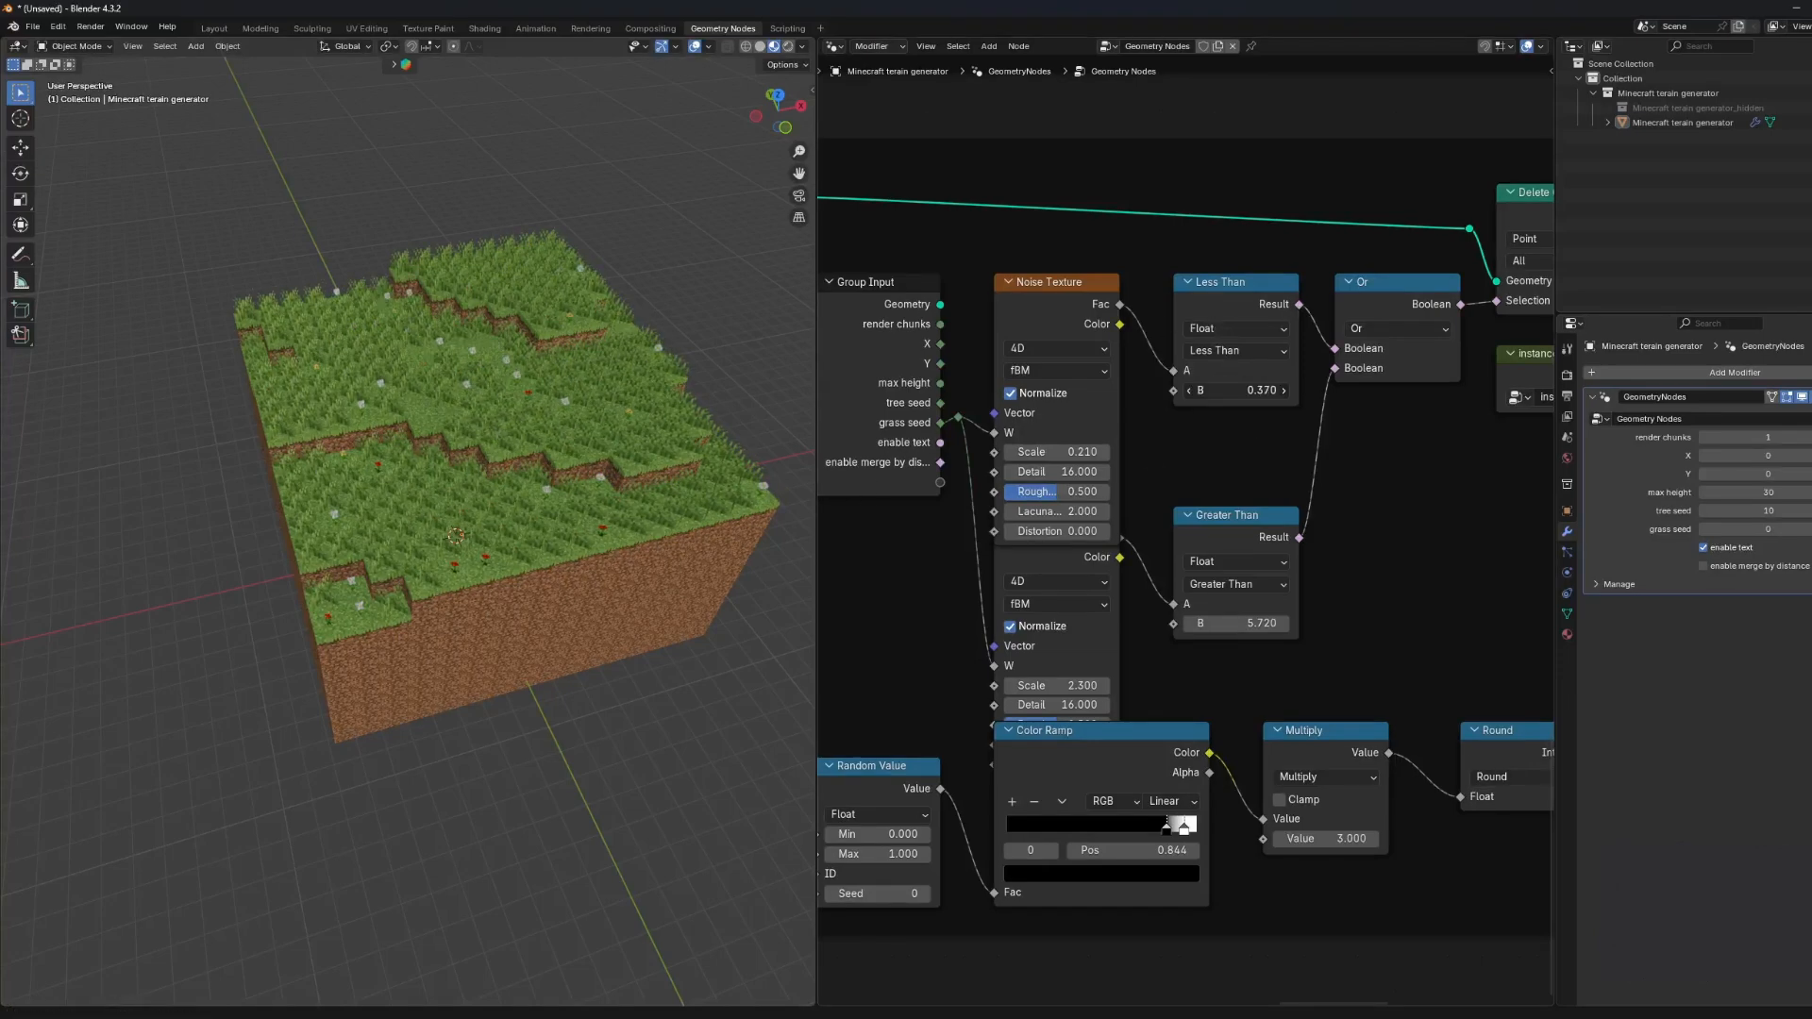
drag(1237, 389, 1240, 412)
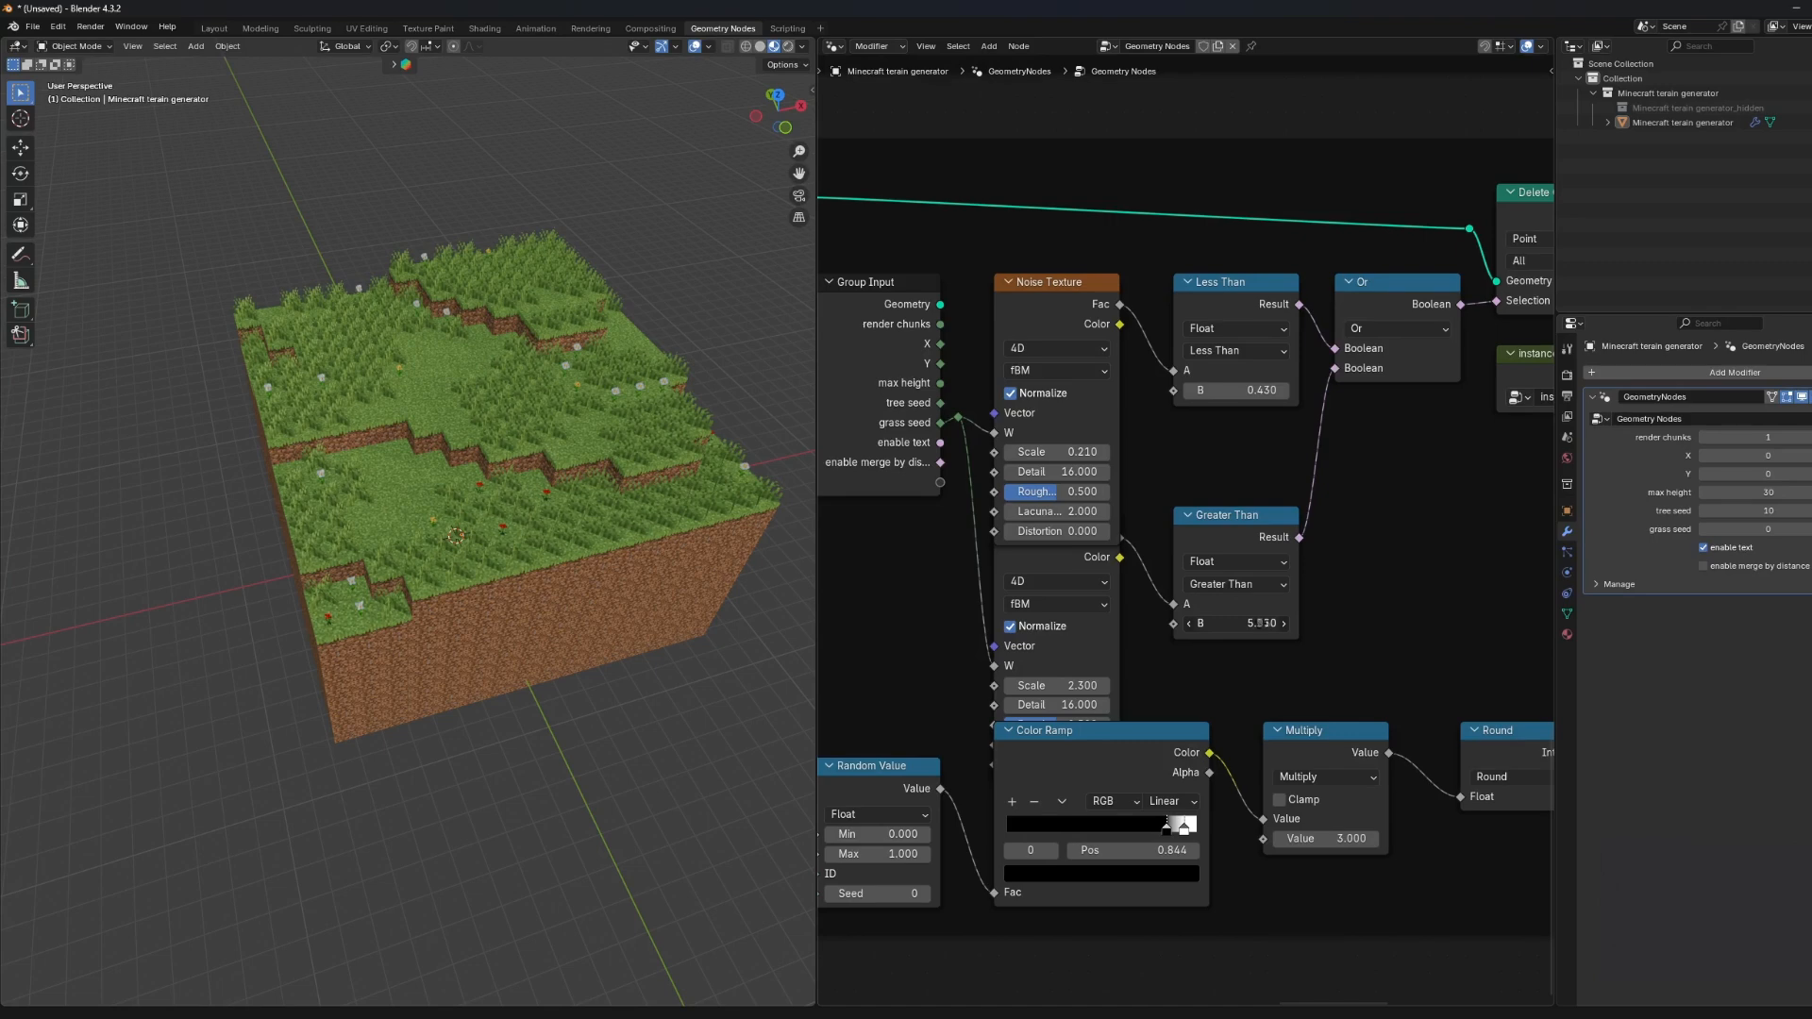
Try grass thresholds of 0.23 and 1.08 on the Greater Than node, and 0.41 on the Less Than node.
drag(1236, 623, 1118, 623)
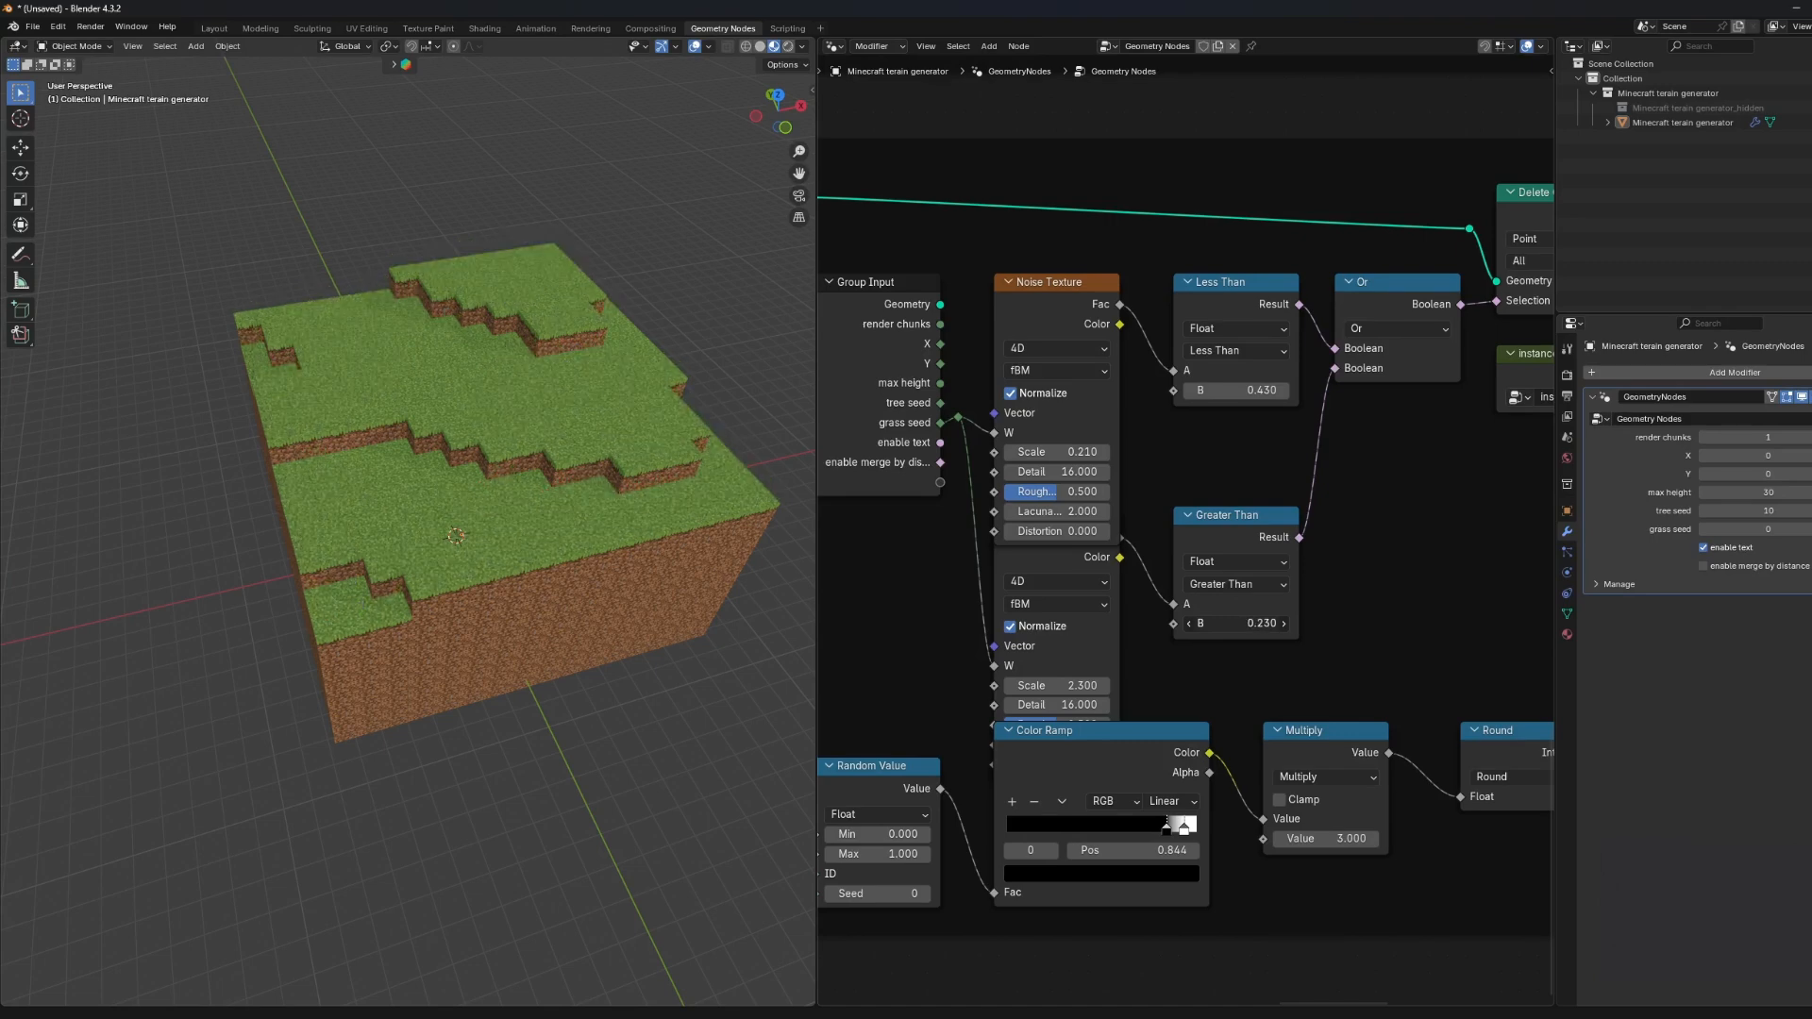
drag(1262, 623, 1413, 623)
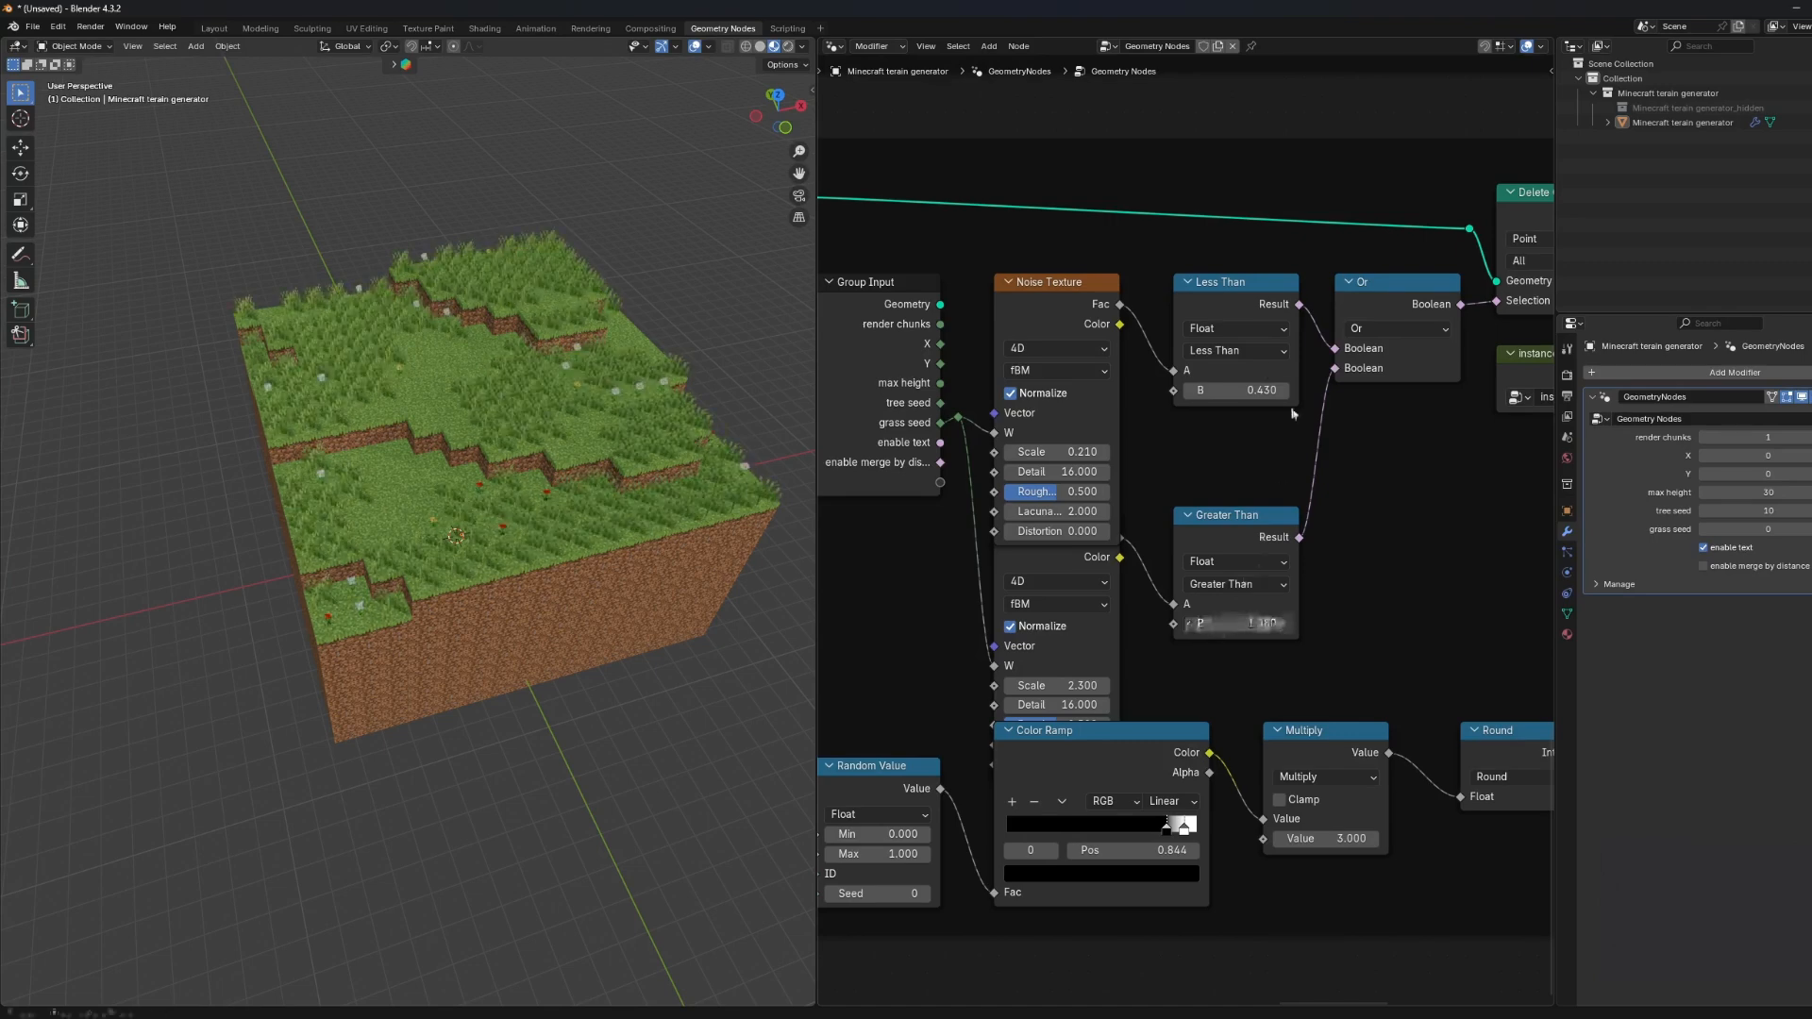
mouse_move(1242, 391)
mouse_down()
mouse_move(1262, 392)
mouse_move(1234, 392)
mouse_up()
scroll(1018, 594, up, 1)
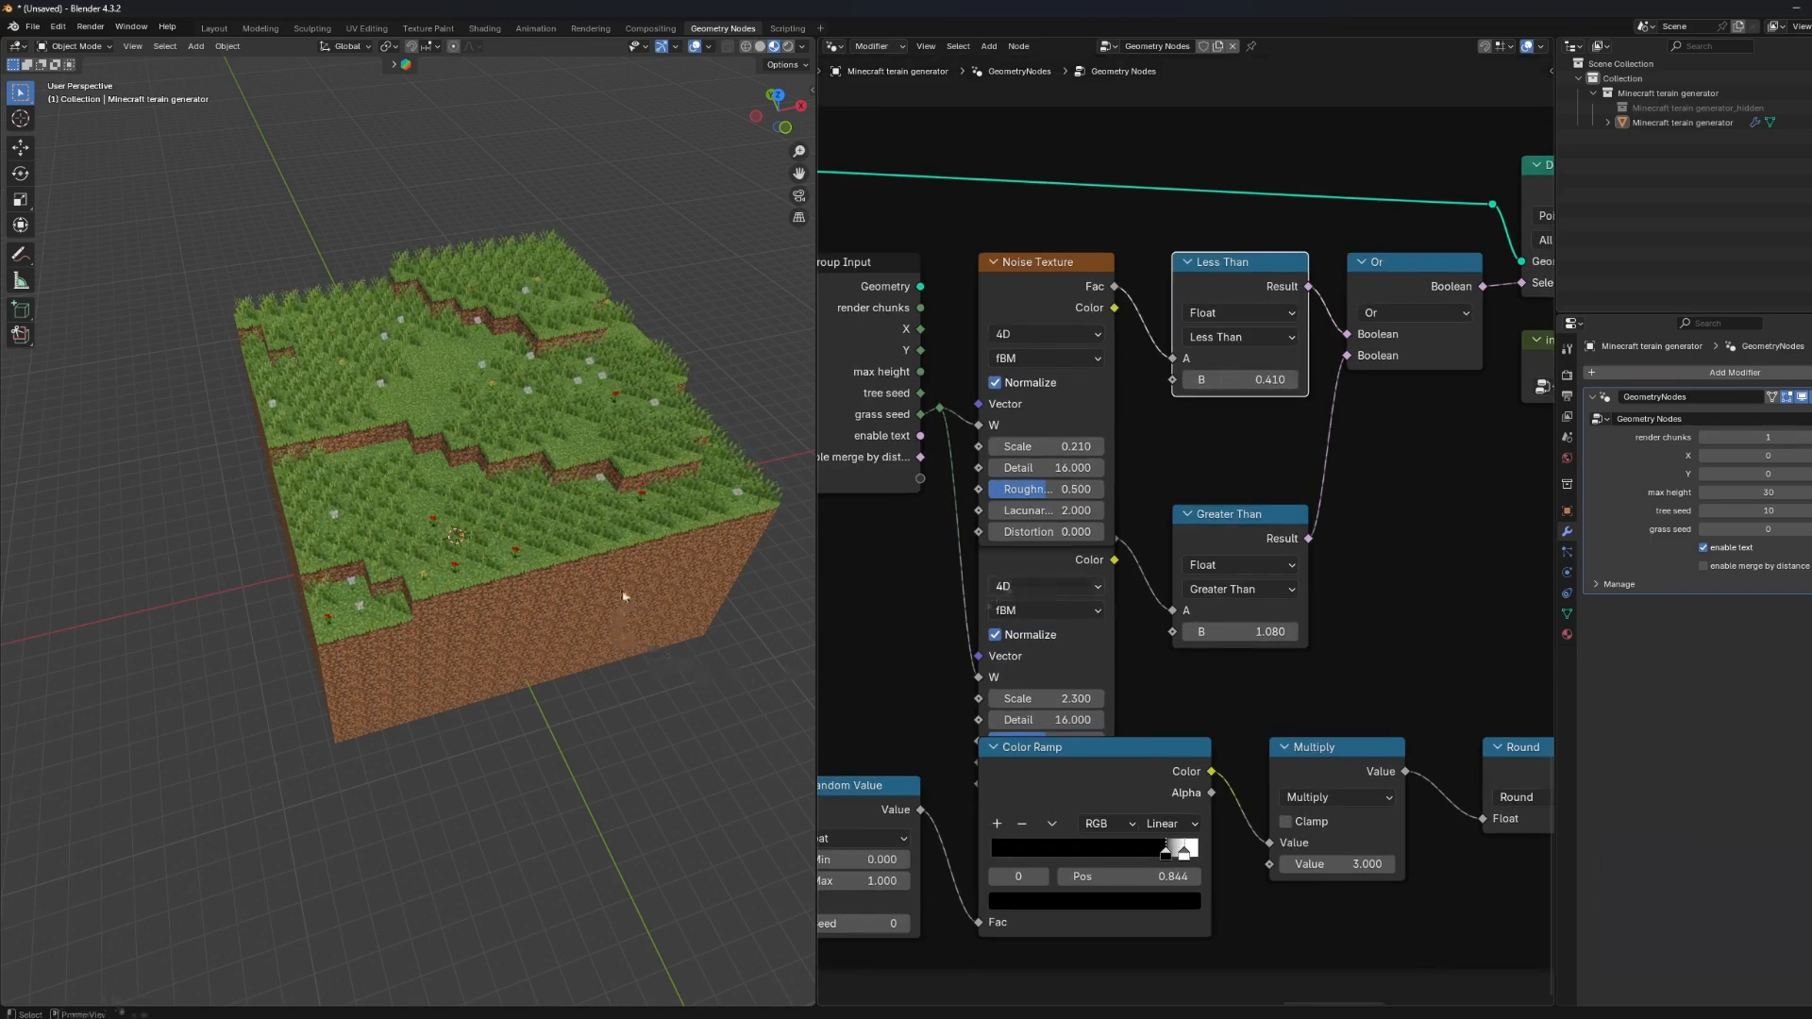
Try a value of 1 on the grass group's Less Than node and settle on 0.5.
middle_drag(624, 596, 666, 577)
scroll(666, 576, up, 2)
click(1255, 380)
text(1)
key(Return)
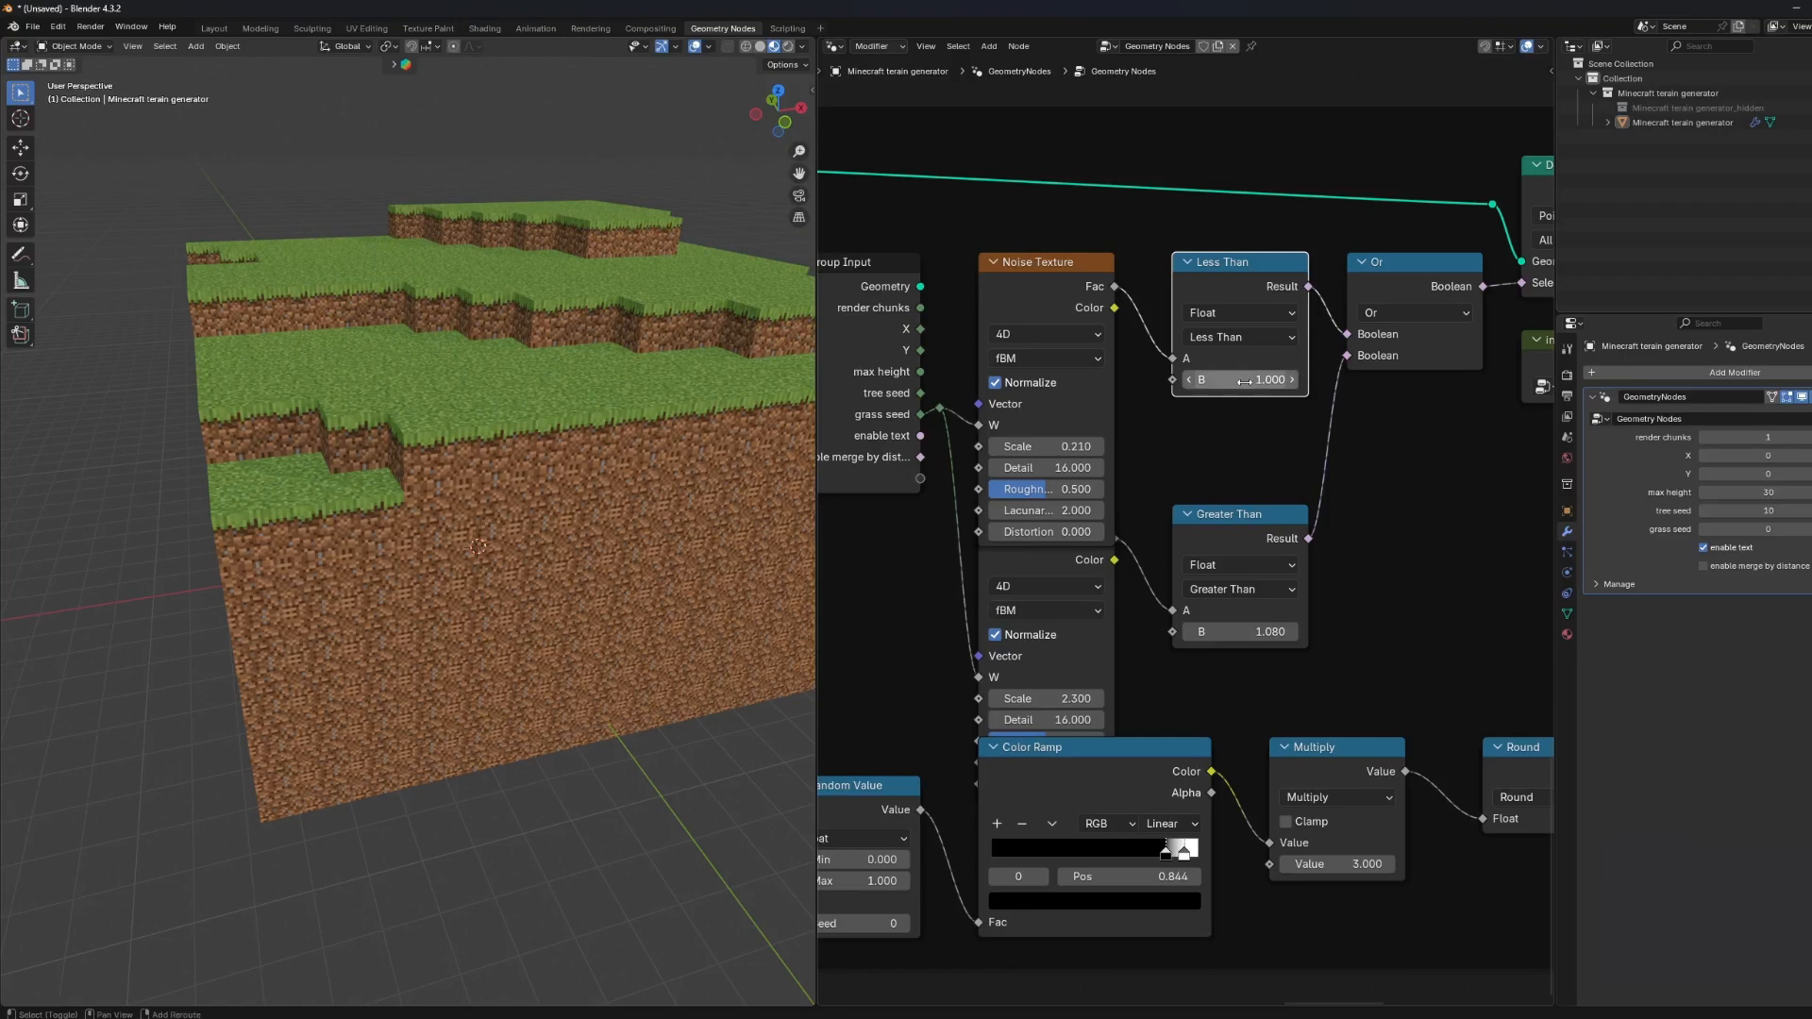
click(1246, 383)
text(0.5)
key(Return)
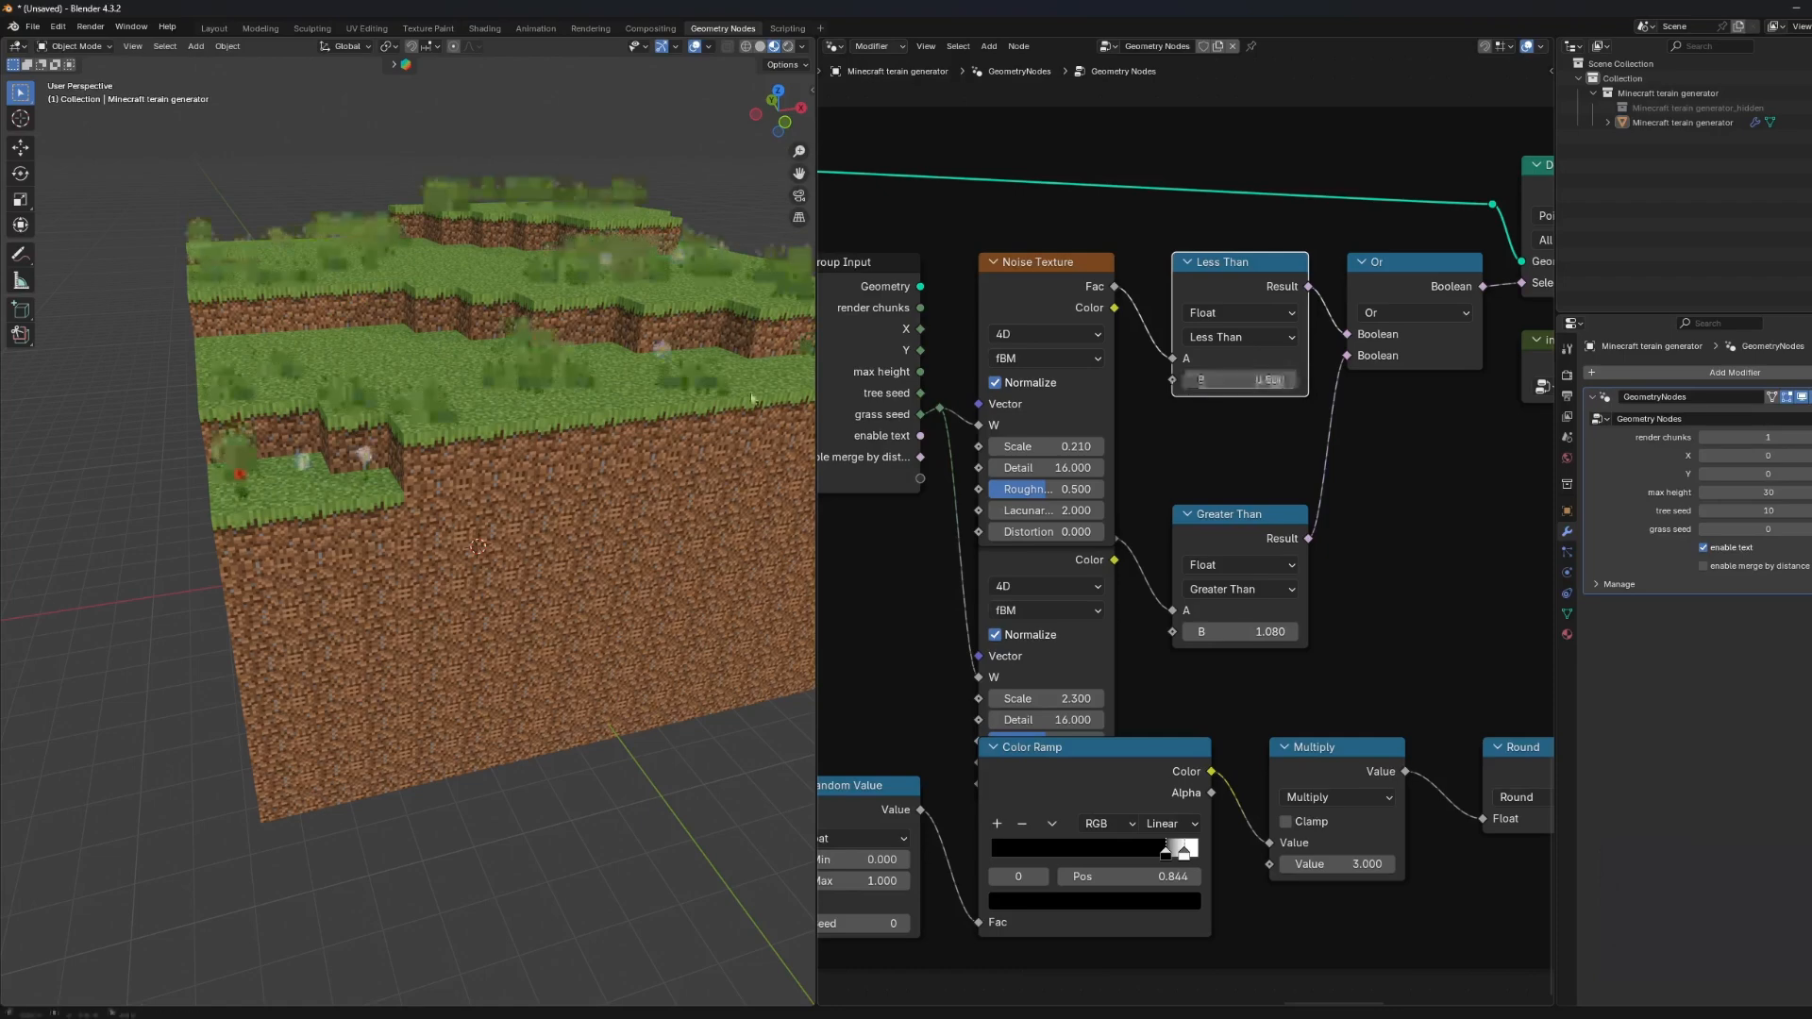
Move the Color Ramp node clear of the noise nodes above it and shift the Random Value node away from it.
middle_drag(491, 538, 676, 665)
middle_drag(1049, 661, 1177, 470)
drag(1150, 573, 1149, 673)
scroll(1149, 673, up, 2)
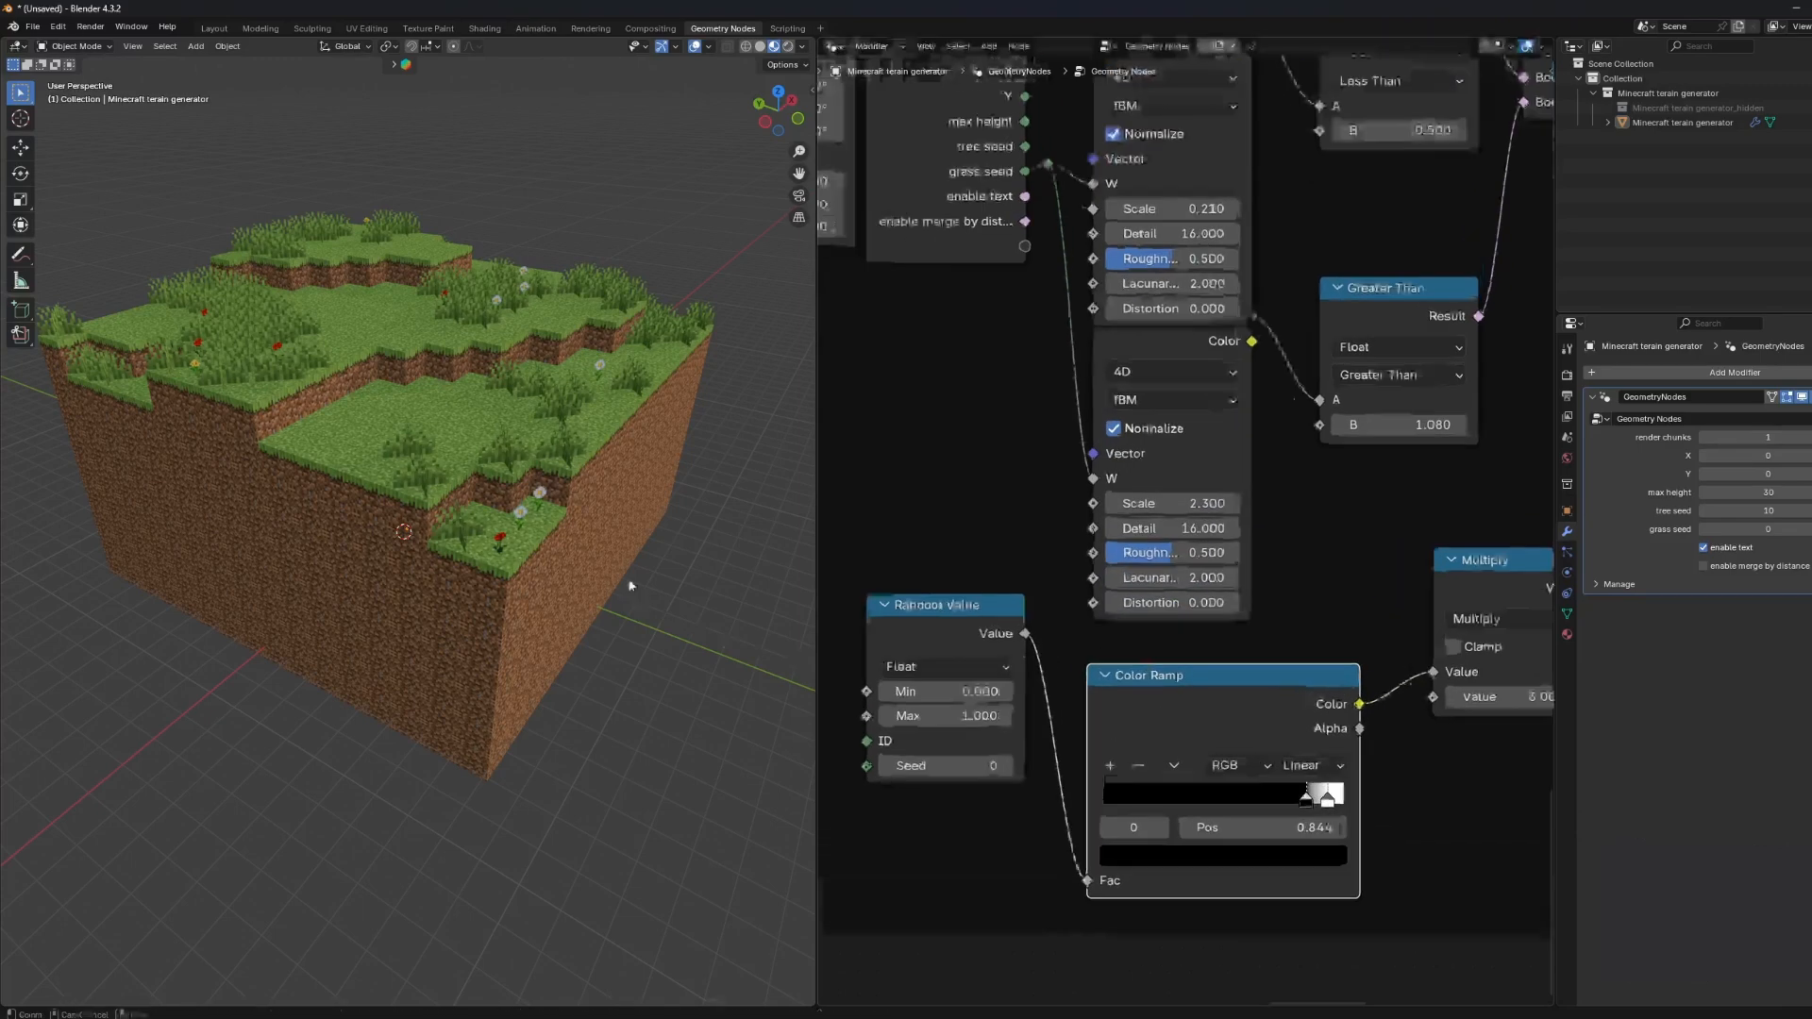
drag(971, 617, 780, 705)
Remove the Color Ramp's black stop and move the remaining white stop to position 0.394.
click(1188, 766)
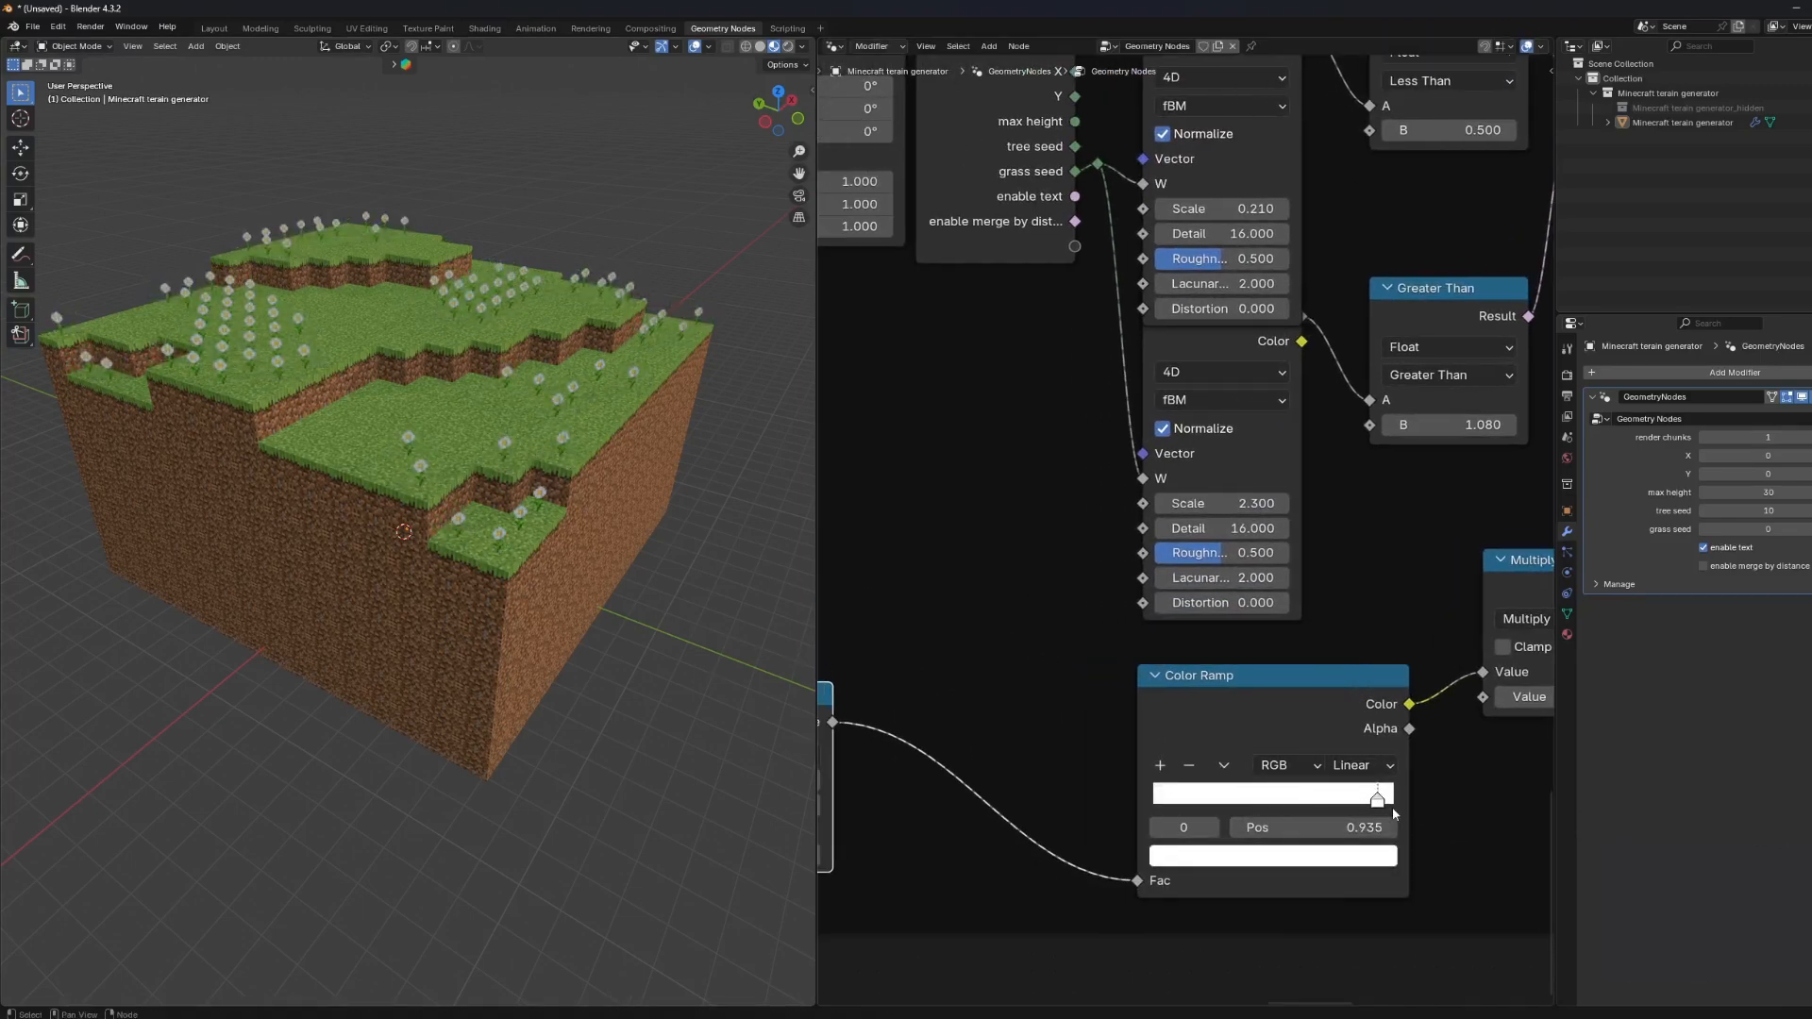
drag(1394, 813, 1323, 807)
mouse_move(566, 510)
middle_down()
mouse_move(566, 557)
mouse_move(566, 509)
middle_up()
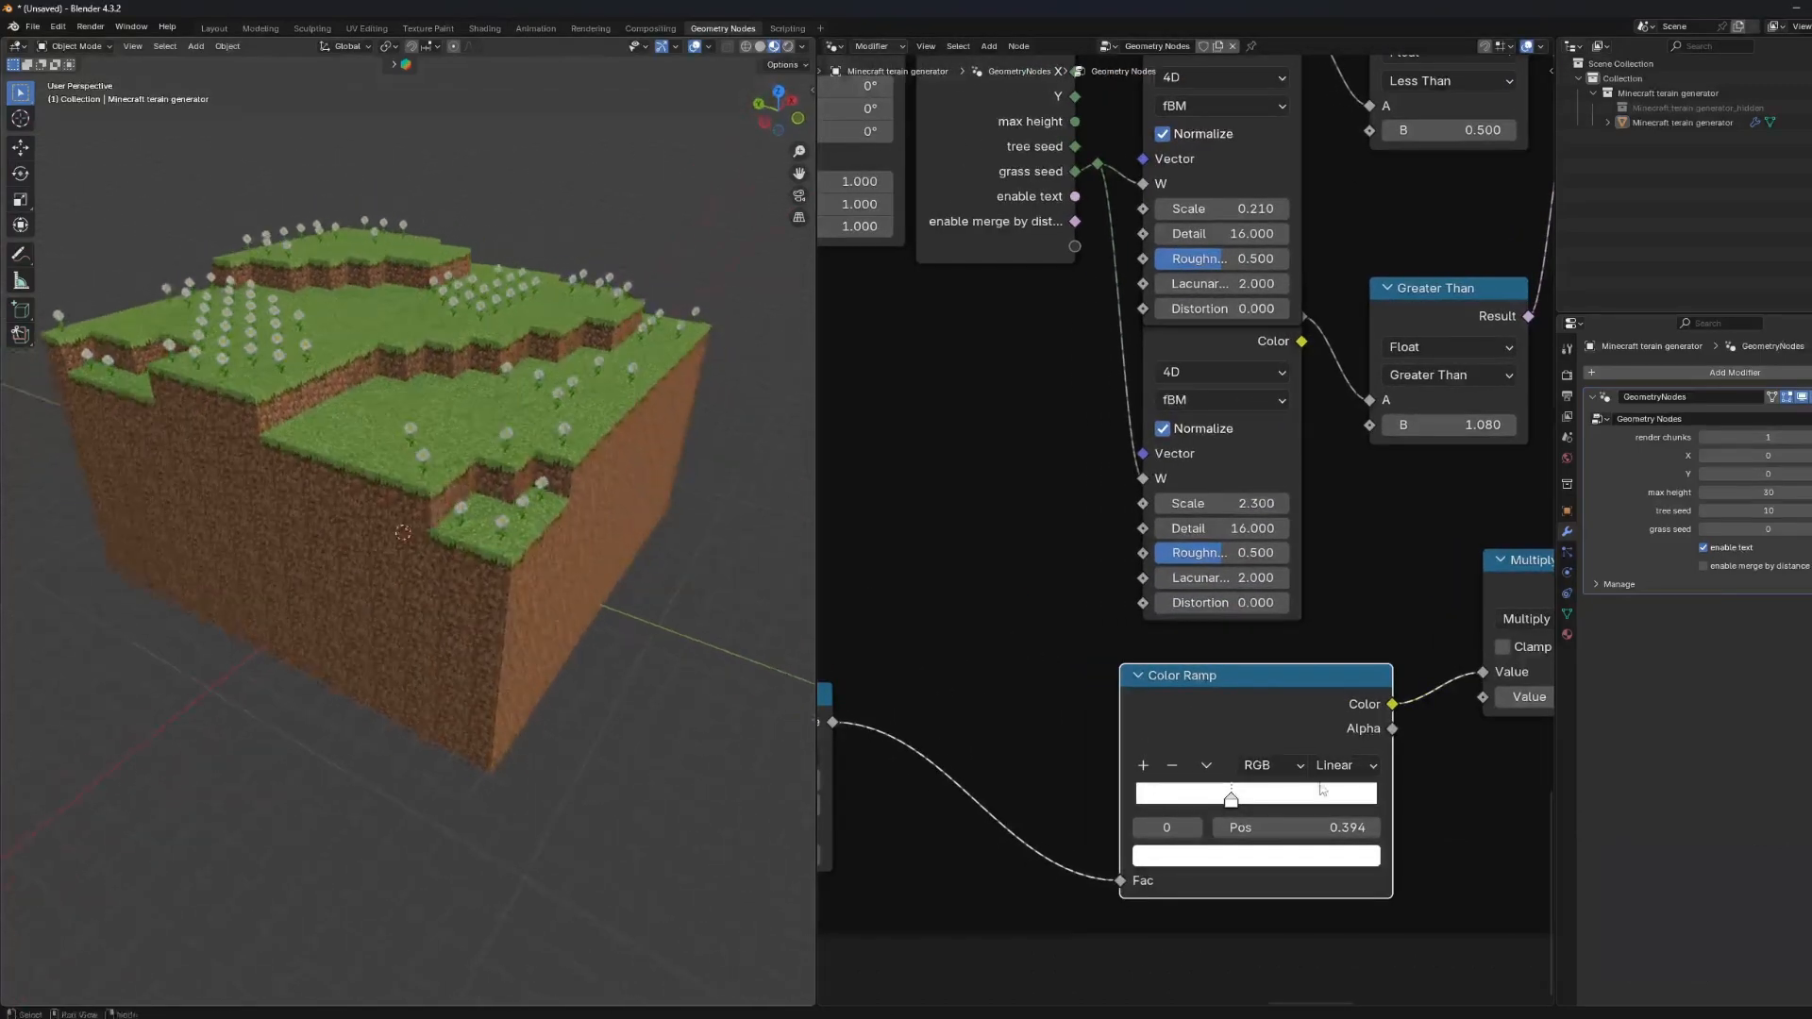
Try a light grey and a mid grey on the Color Ramp's single stop to switch the flower type.
click(1329, 870)
scroll(1329, 858, down, 3)
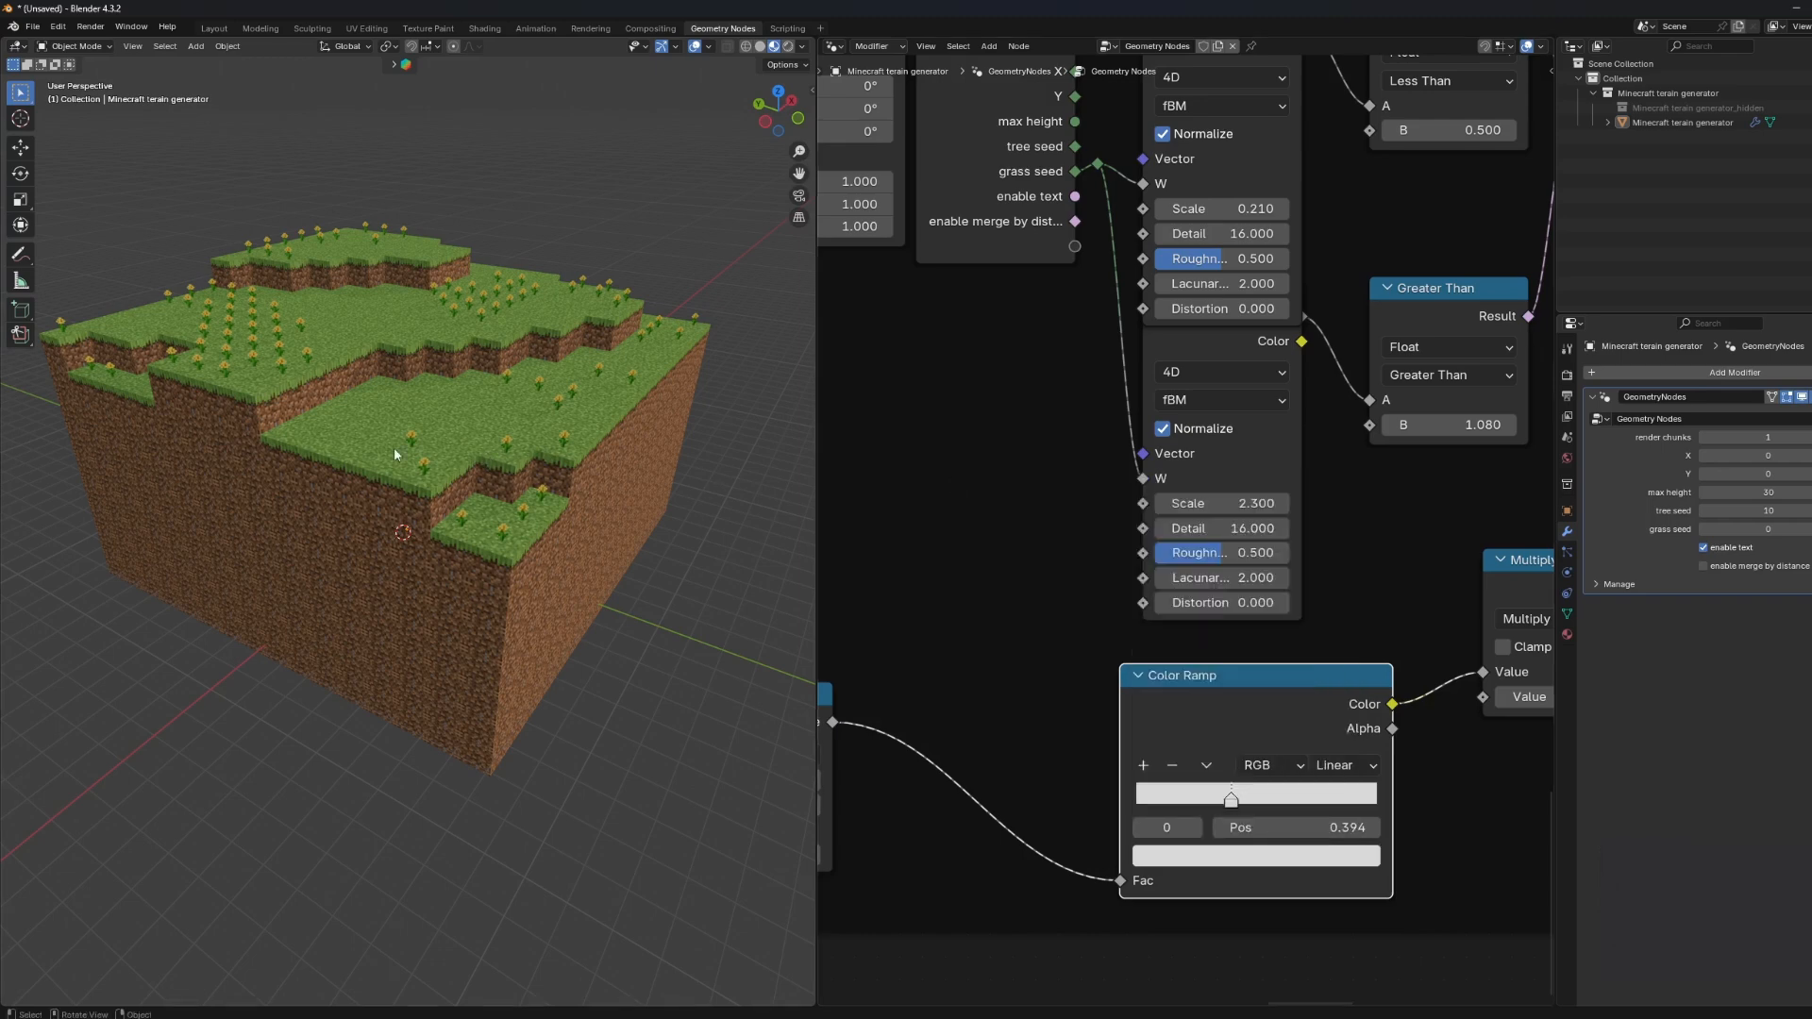
click(1255, 855)
scroll(1255, 855, down, 3)
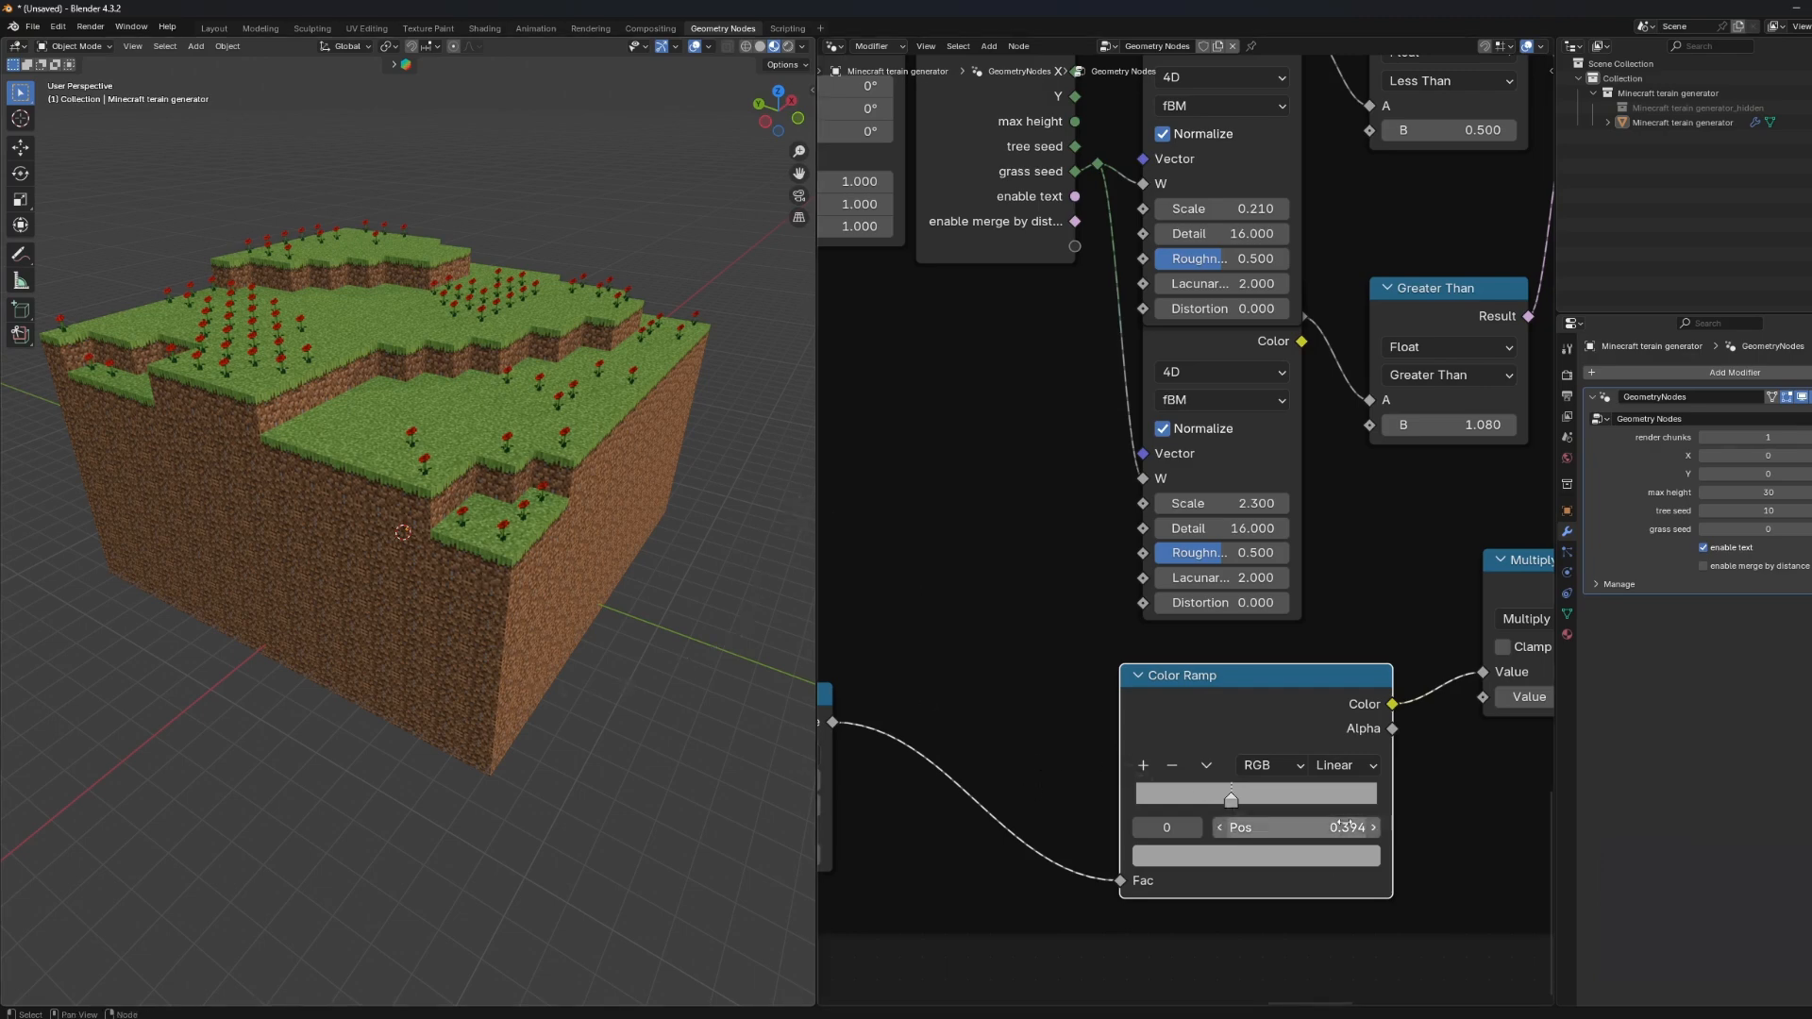
Darken the Color Ramp's single stop to a value of about 0.053, and on to full black (#000000).
click(1321, 856)
drag(1339, 557, 1338, 629)
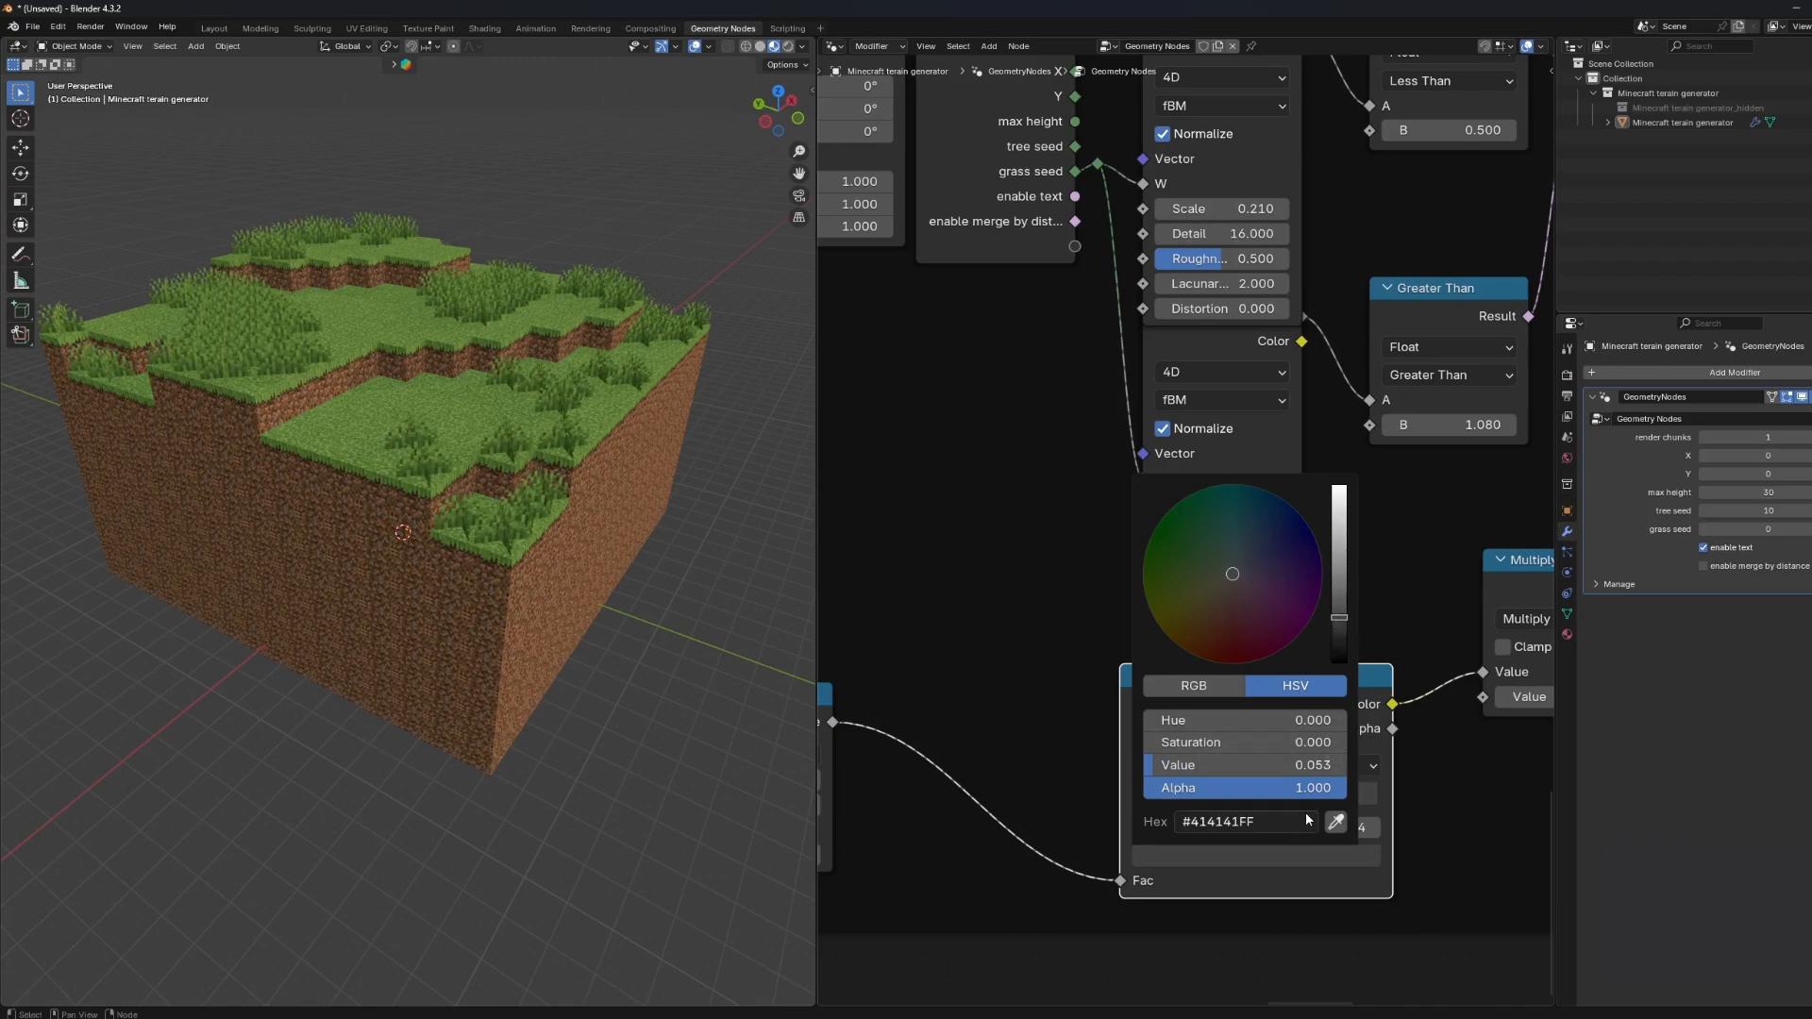
middle_drag(635, 648, 717, 681)
click(1264, 855)
drag(1339, 630, 1289, 836)
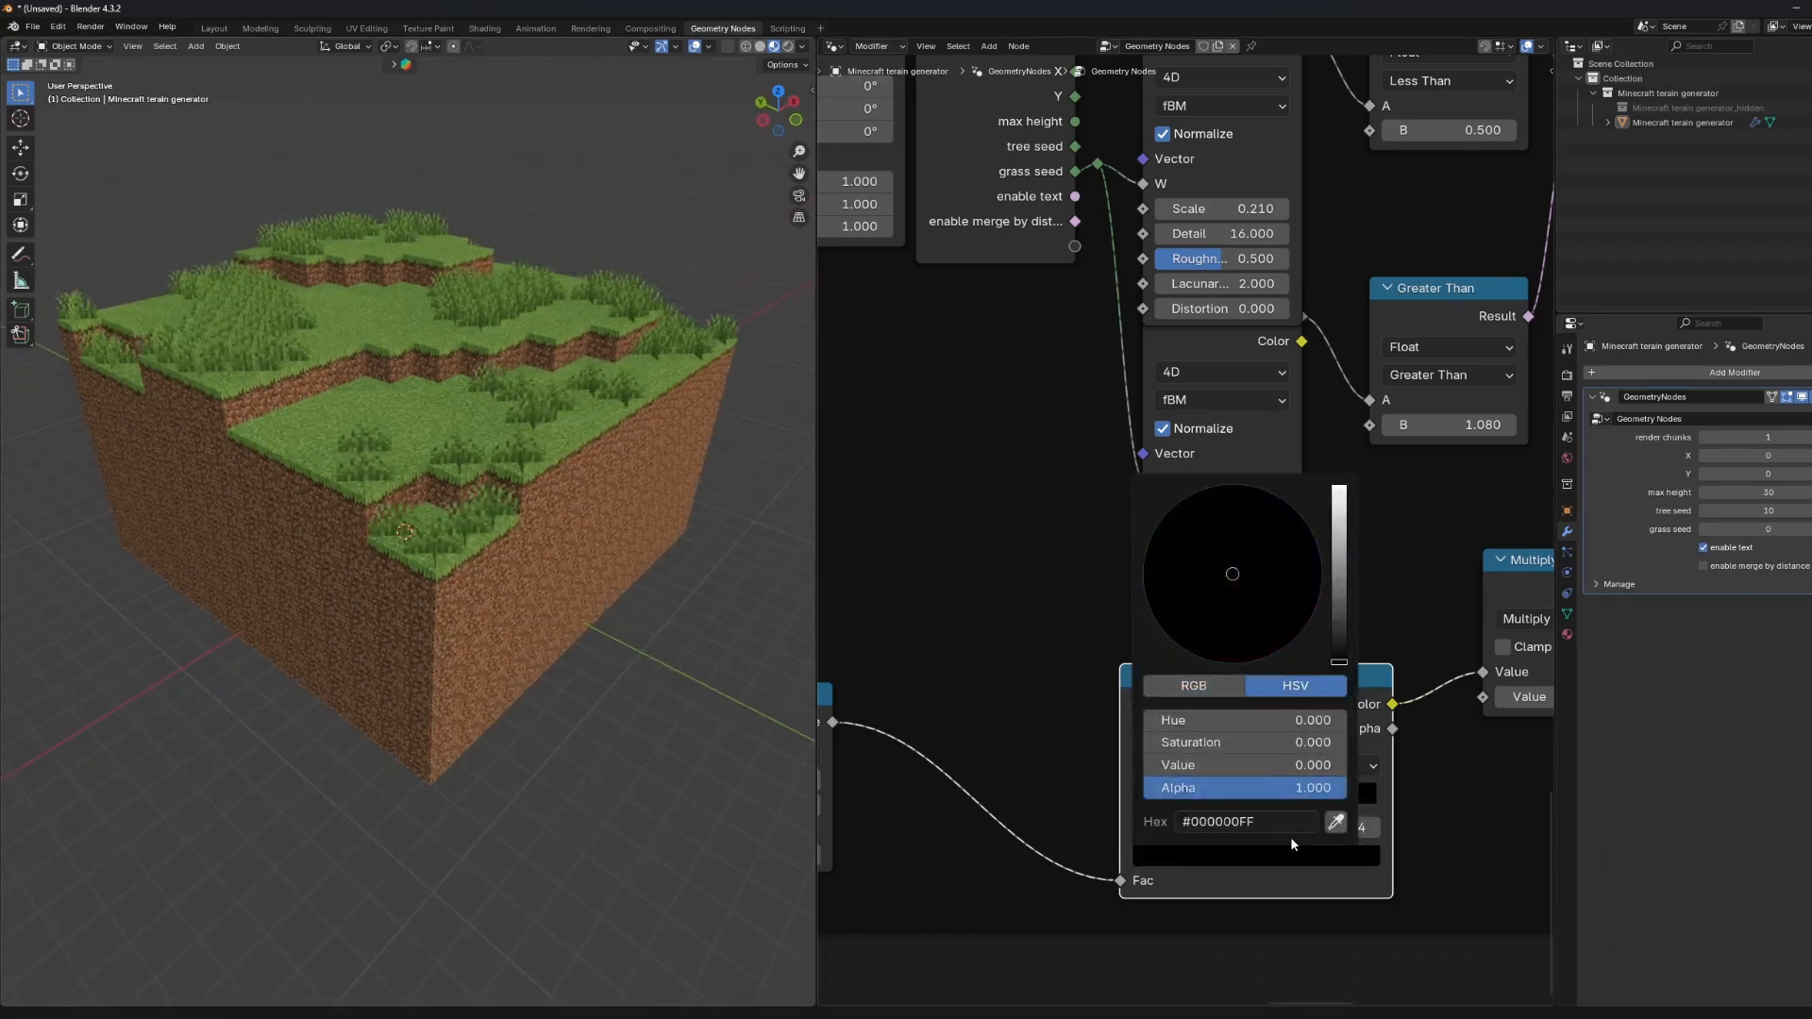
Move the black stop to the start of the Color Ramp and add a second stop at 0.5.
scroll(1274, 849, down, 2)
drag(1224, 760, 1158, 764)
click(1148, 731)
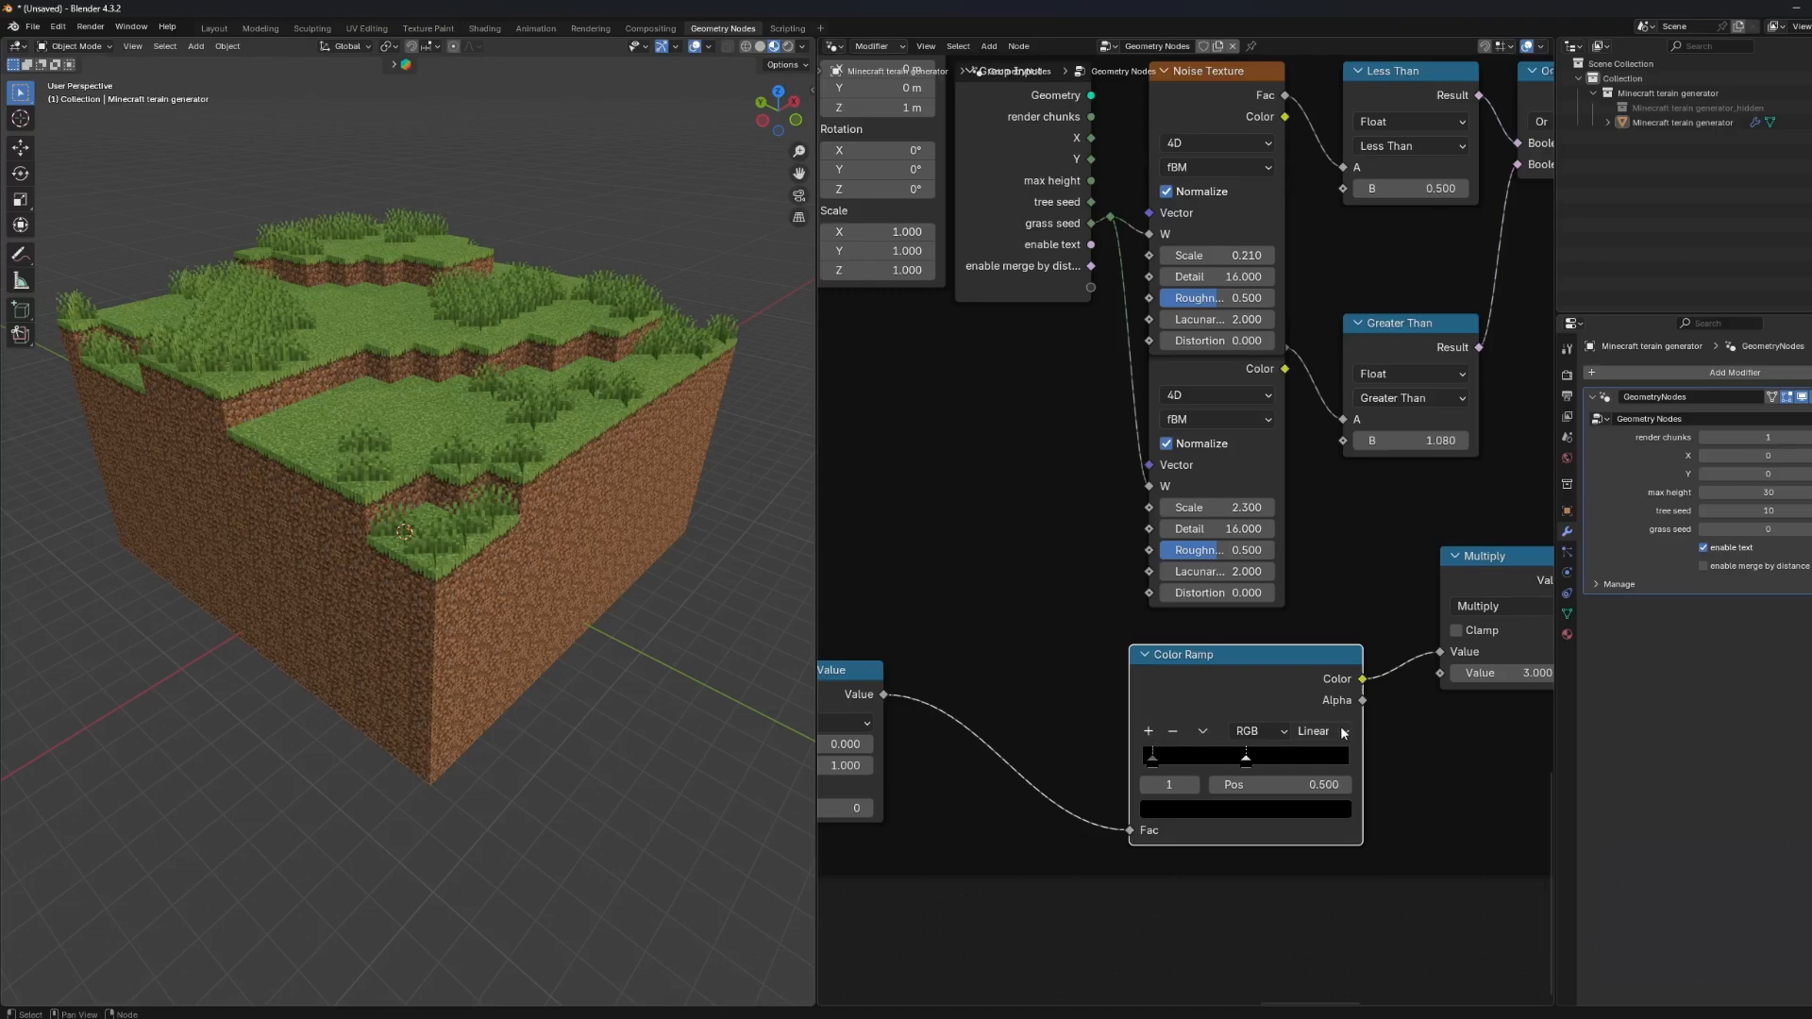
Set the Color Ramp's interpolation to Ease and brighten the new stop to white.
click(1321, 731)
click(1340, 769)
click(1266, 811)
drag(1217, 736, 1412, 731)
Spread the black and white stops to the Color Ramp's ends, and add a middle stop shifted towards the black end.
drag(1251, 768, 1144, 766)
drag(1162, 766, 1378, 753)
drag(1147, 760, 939, 753)
click(1148, 731)
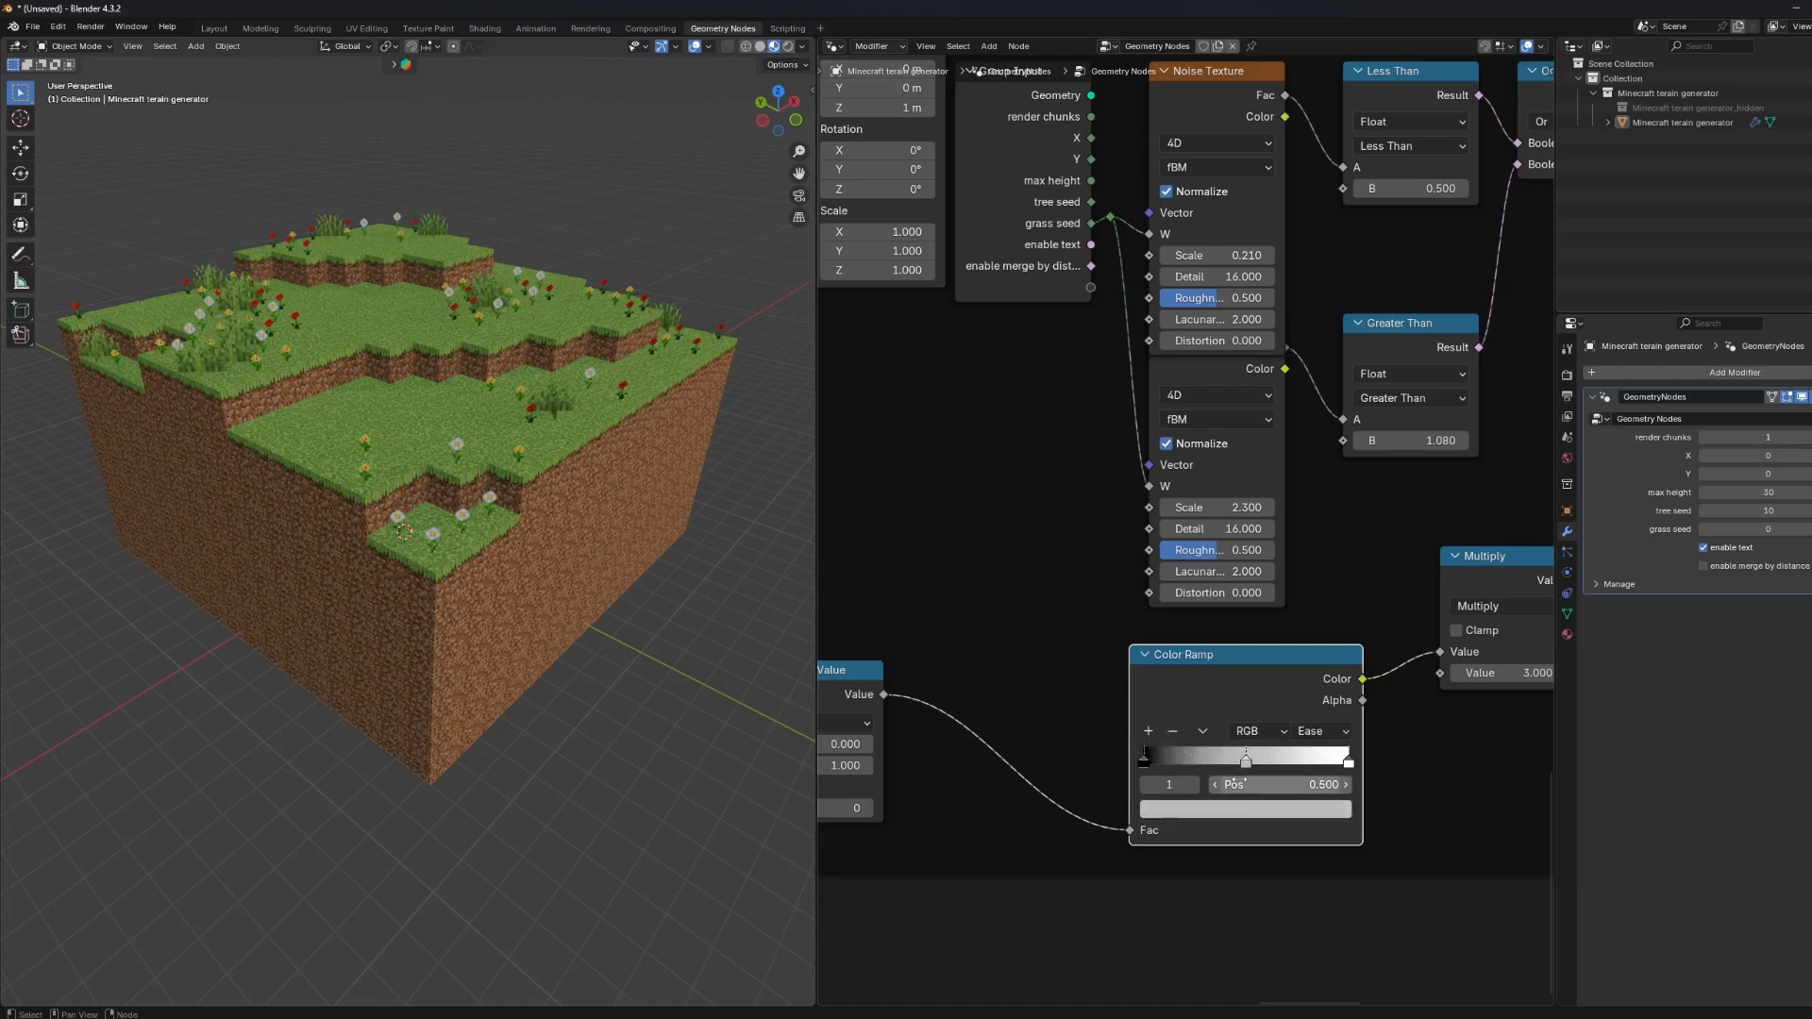
drag(1244, 761, 1166, 762)
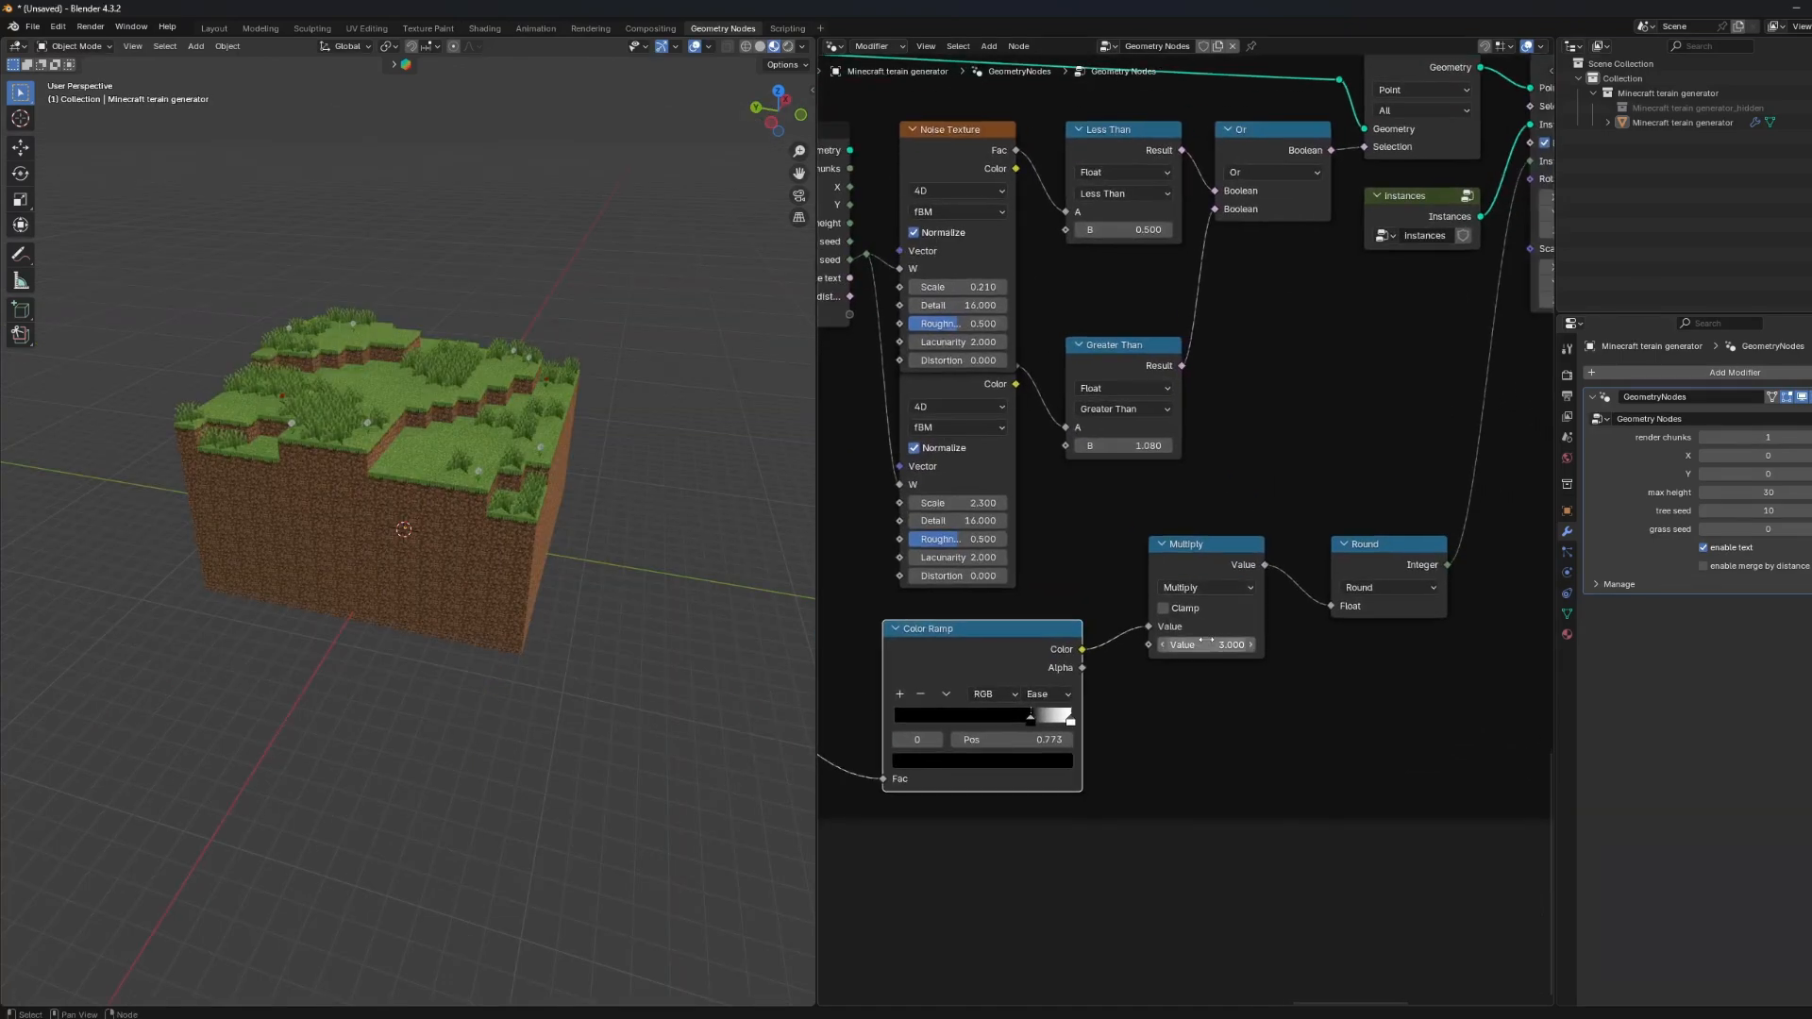
Try different values on the Multiply node after the Color Ramp, and undo the changes.
drag(1206, 643, 1264, 643)
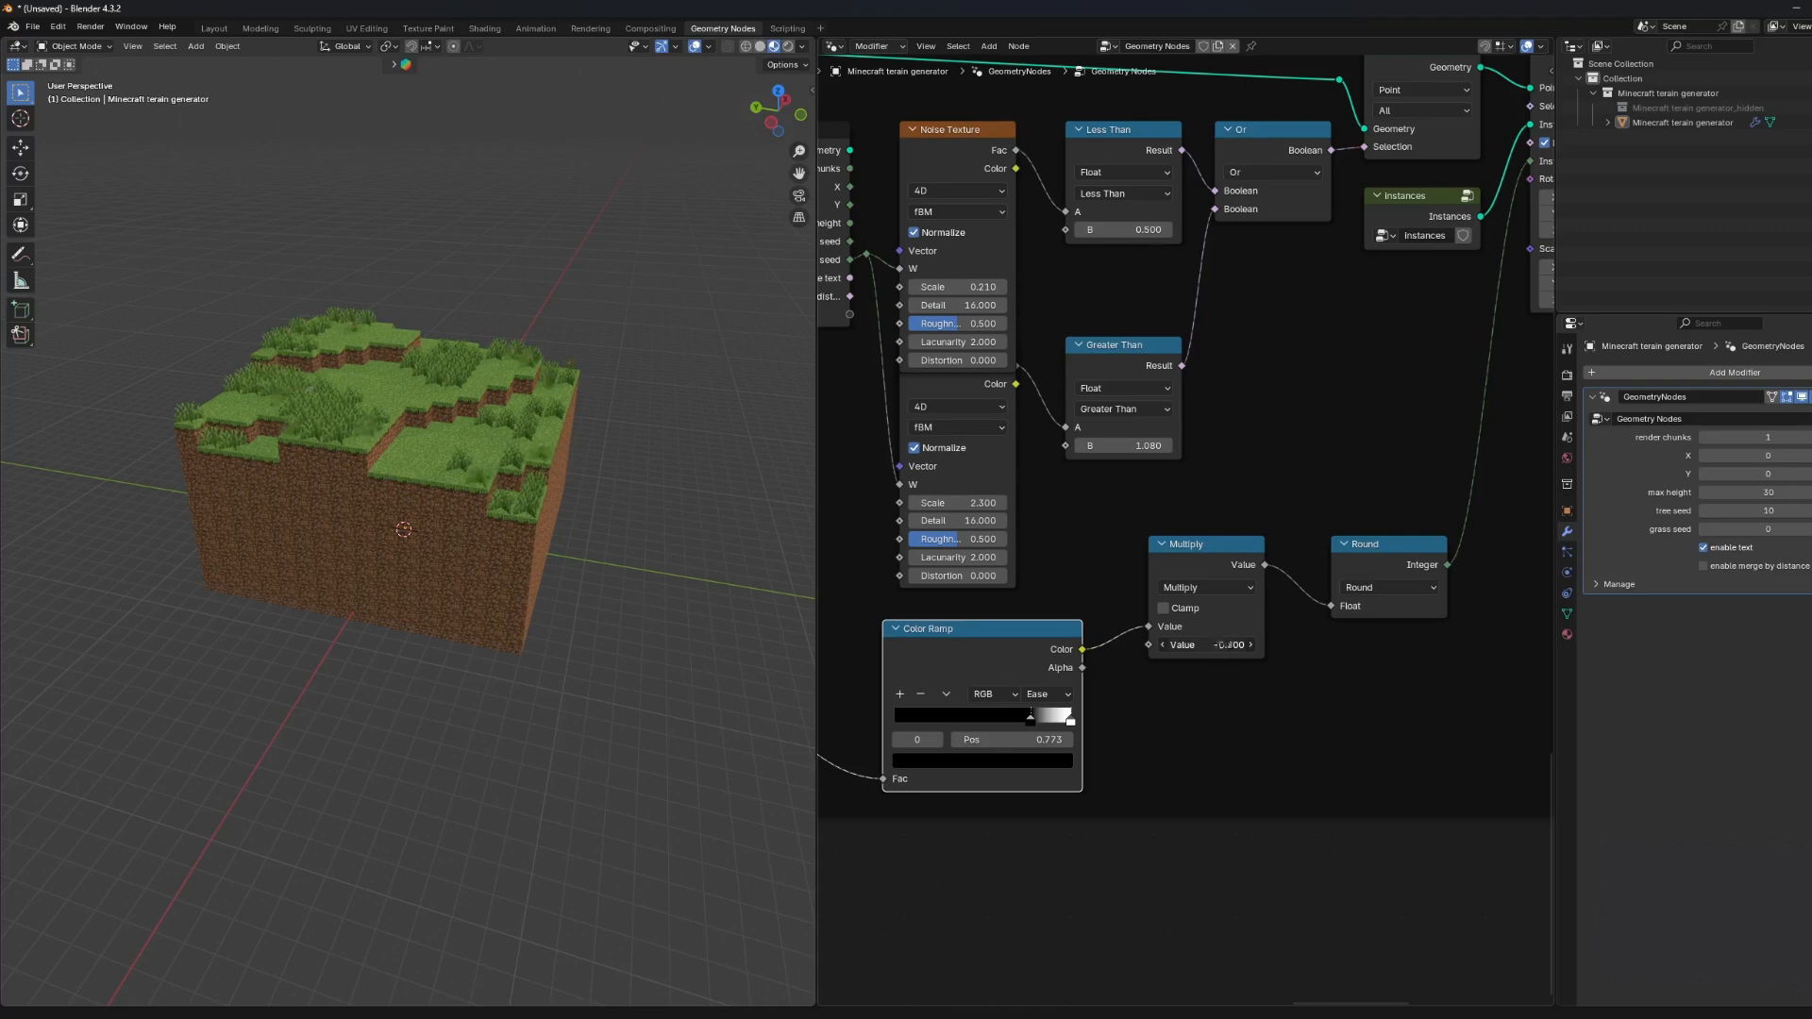
key(ctrl+z)
scroll(480, 554, up, 5)
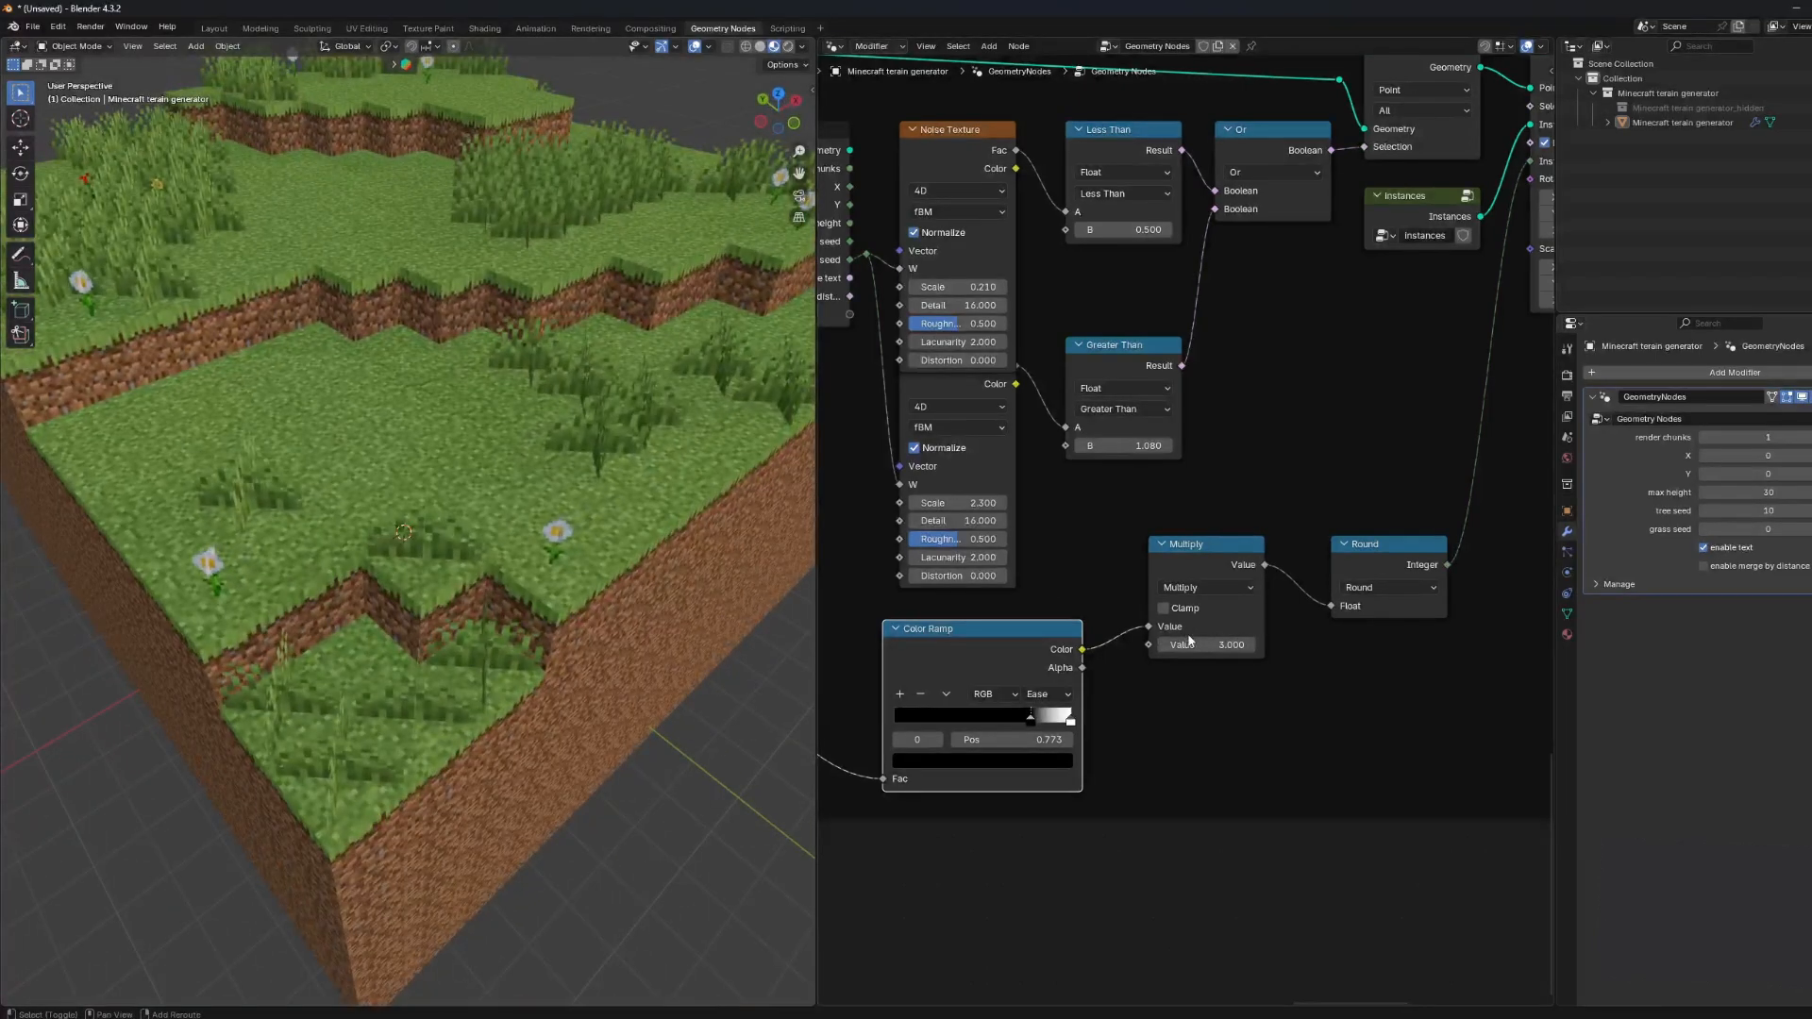
drag(1191, 645, 1244, 645)
key(ctrl+z)
Set the B value of the grass group's Greater Than node to about 0.9.
scroll(1123, 481, down, 3)
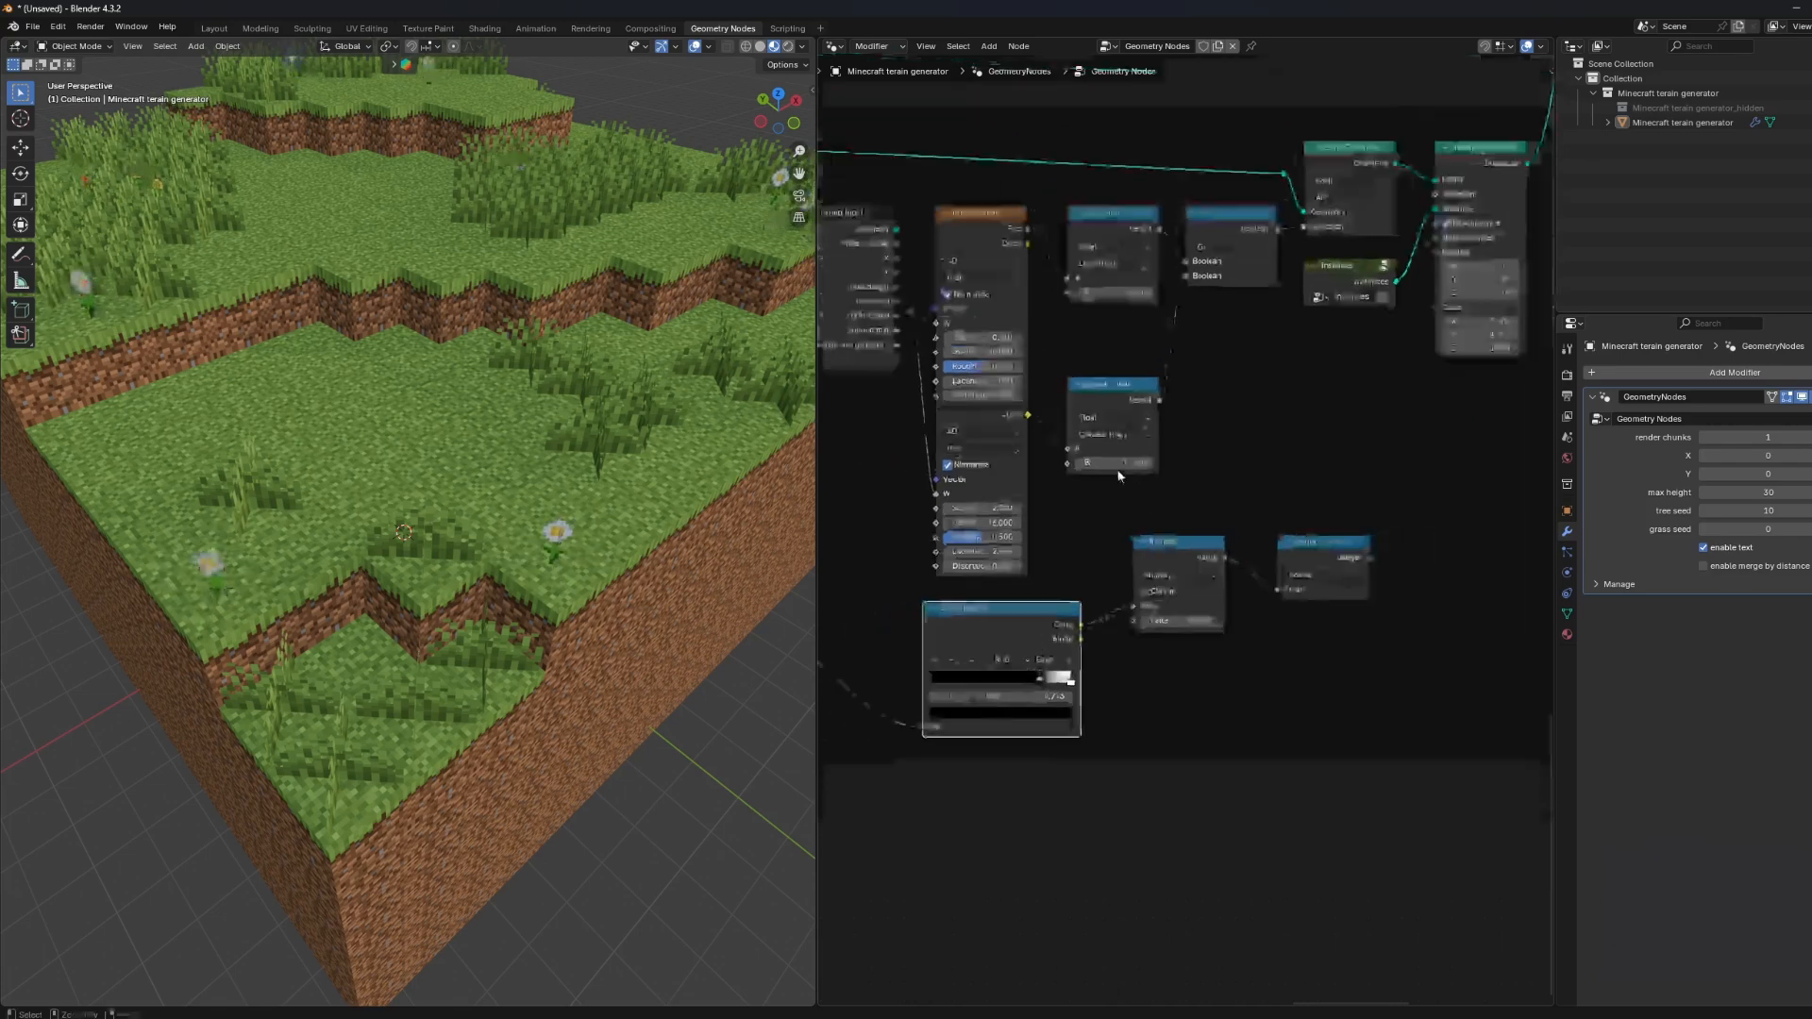
middle_drag(1131, 469, 1168, 522)
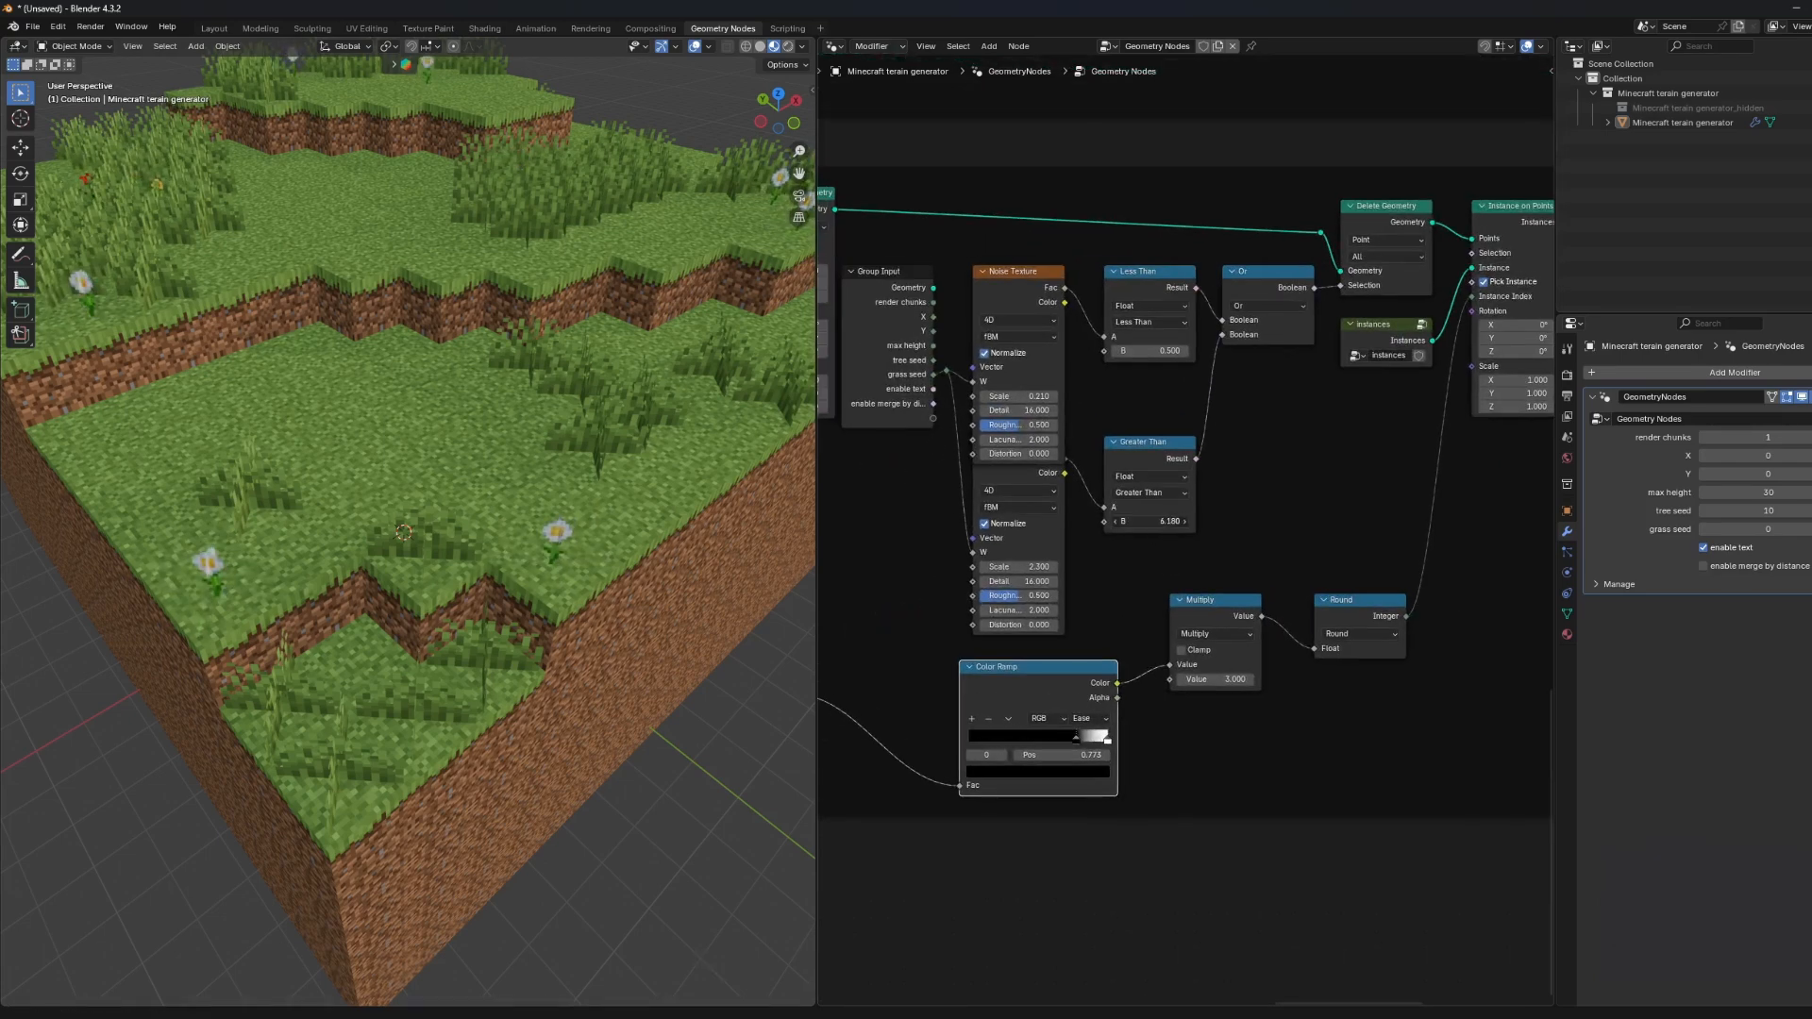
drag(1151, 521, 1159, 521)
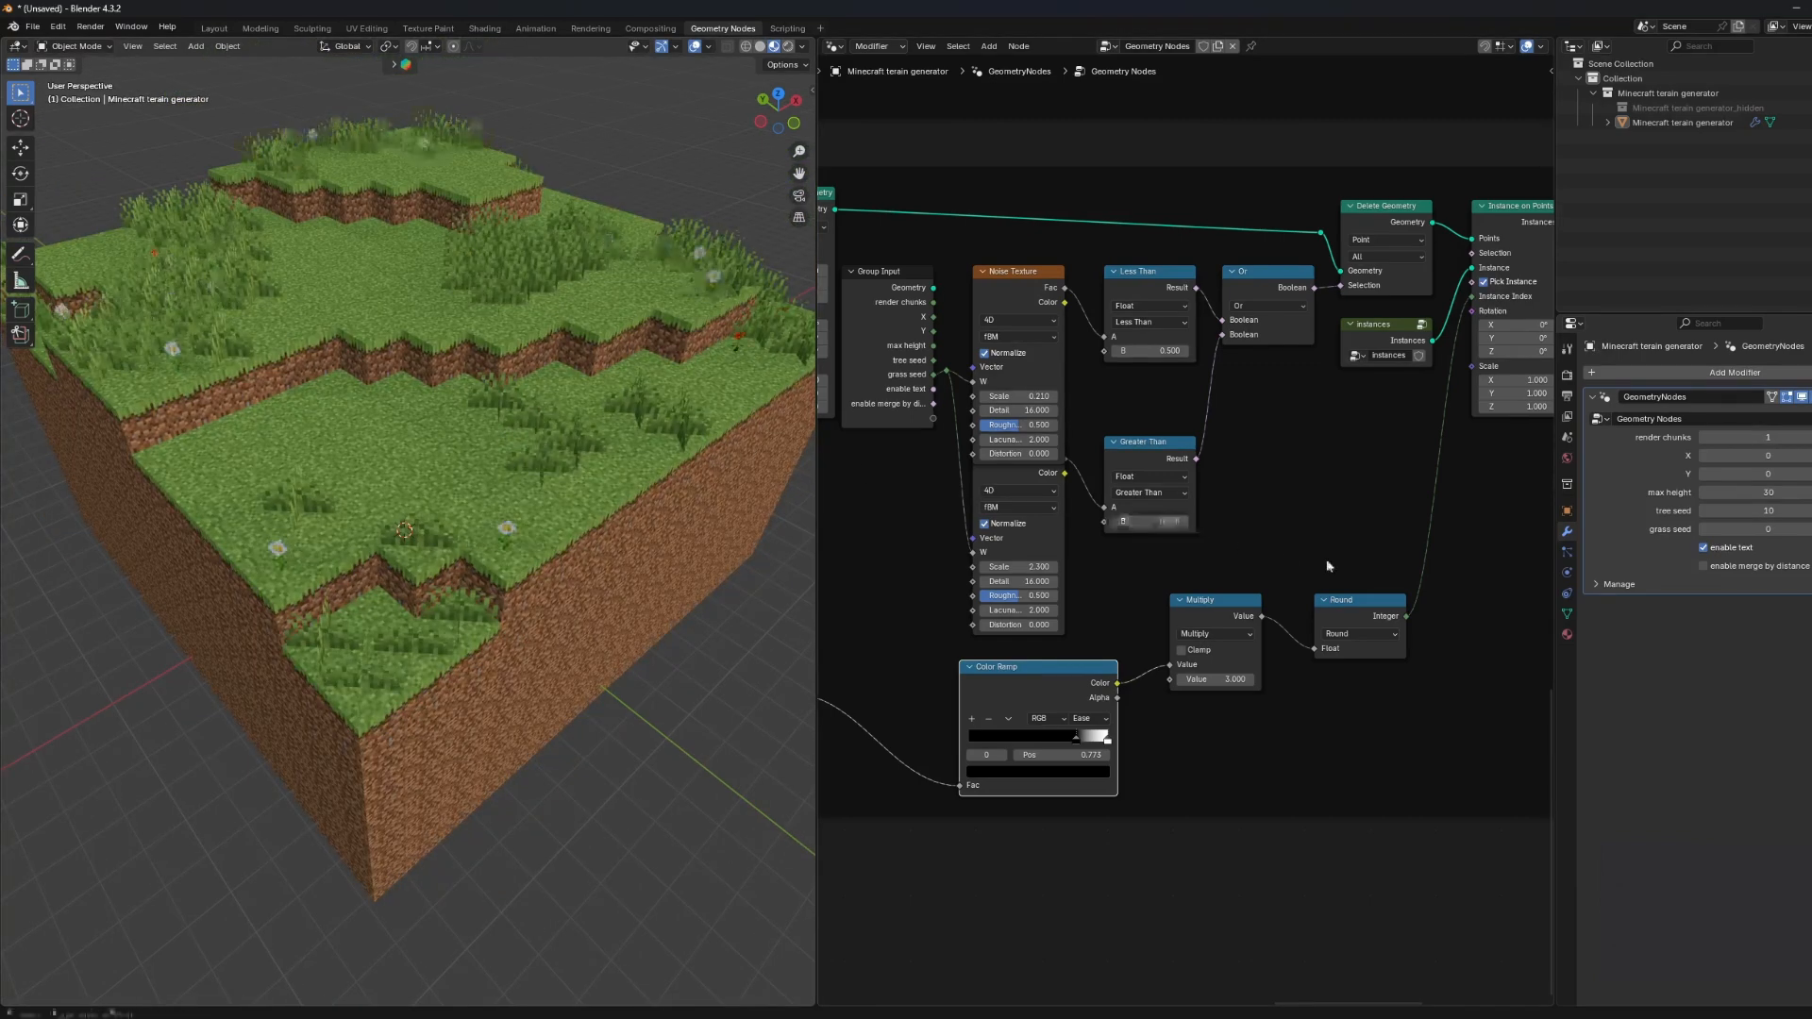
Try changing the X, Y and Z scale of the grass on its Instance on Points node.
middle_drag(1379, 598, 1243, 692)
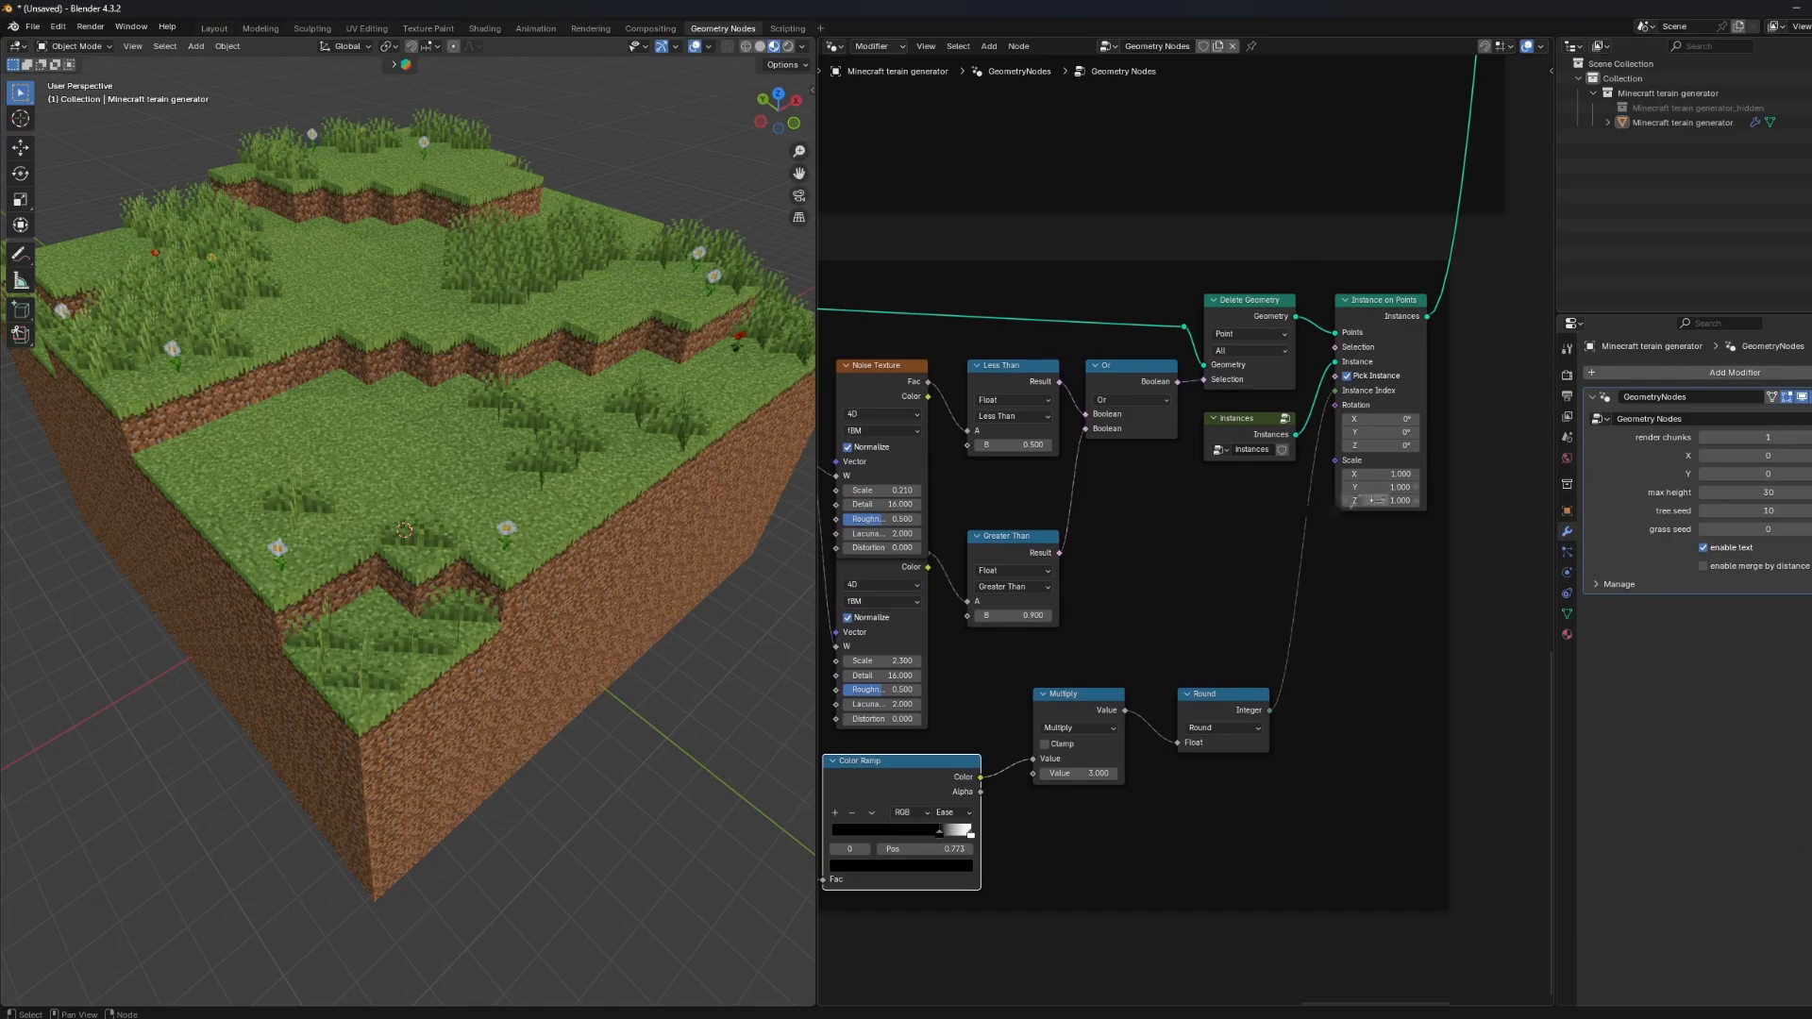
drag(1356, 475, 1444, 500)
middle_drag(618, 755, 462, 524)
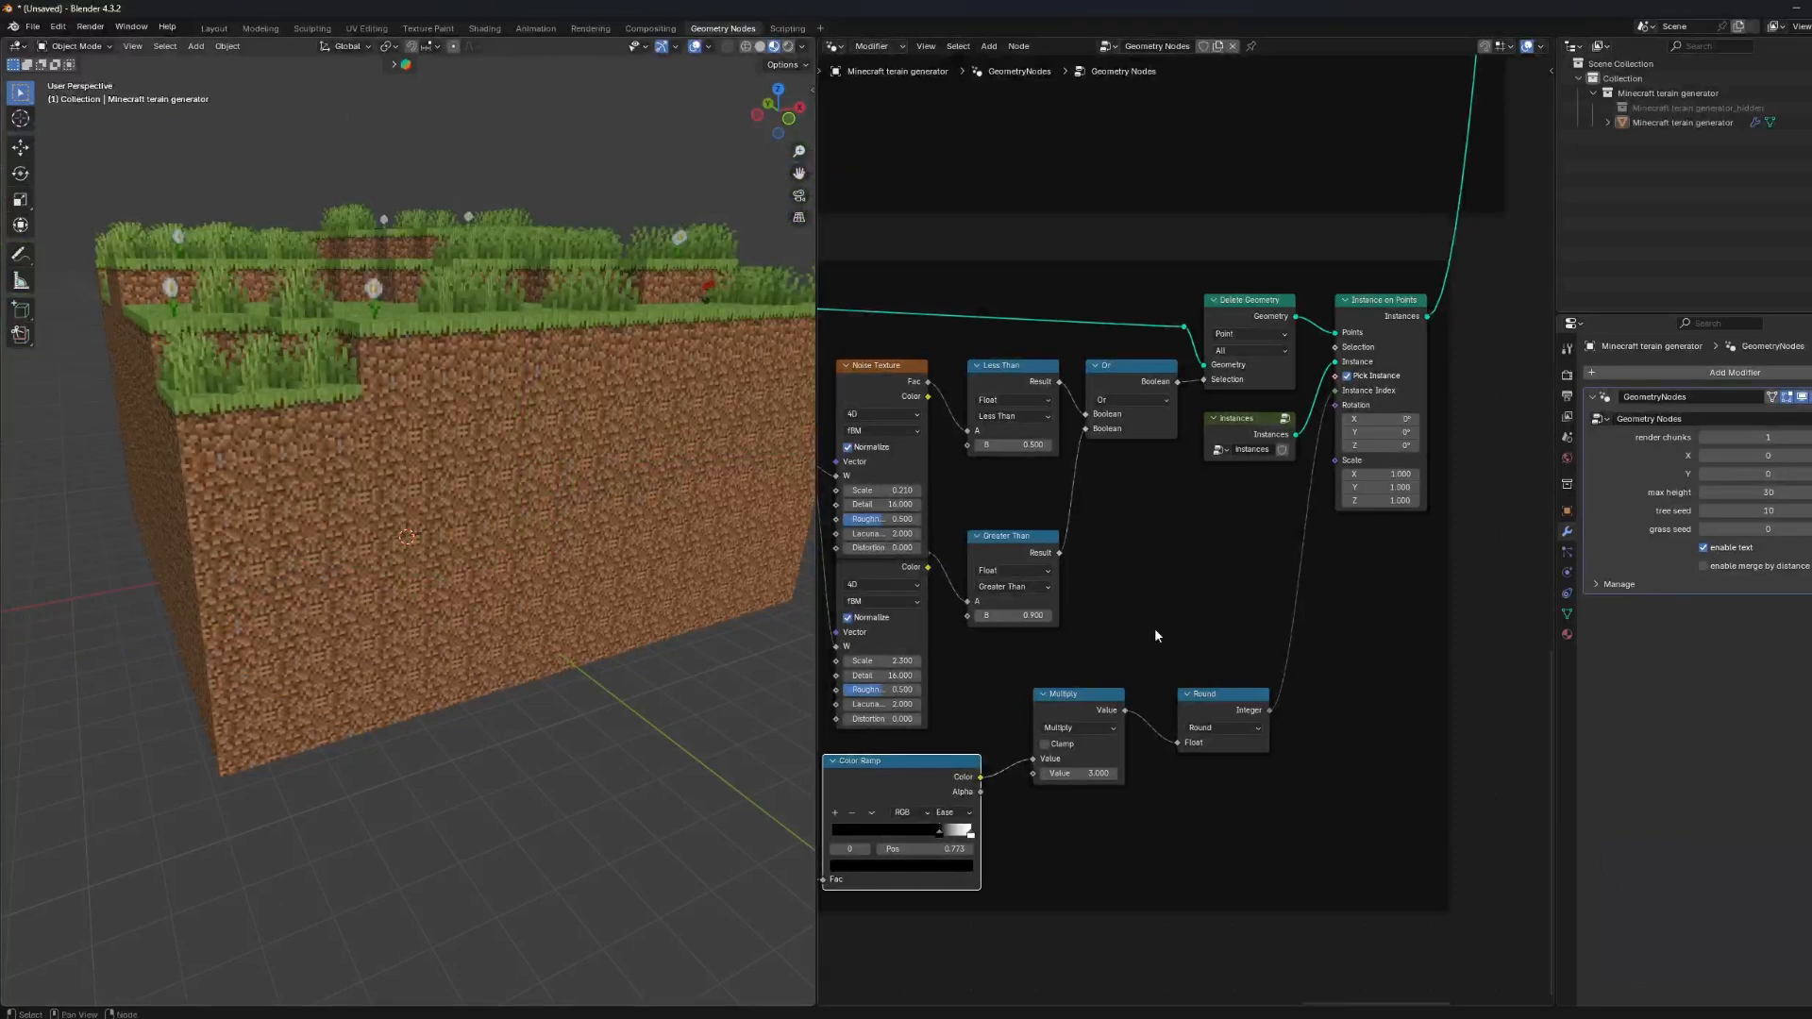
Set the scale of the grass group's upper Noise Texture to about 1.51 and the lower one to about 13.1.
middle_drag(1153, 627, 1061, 596)
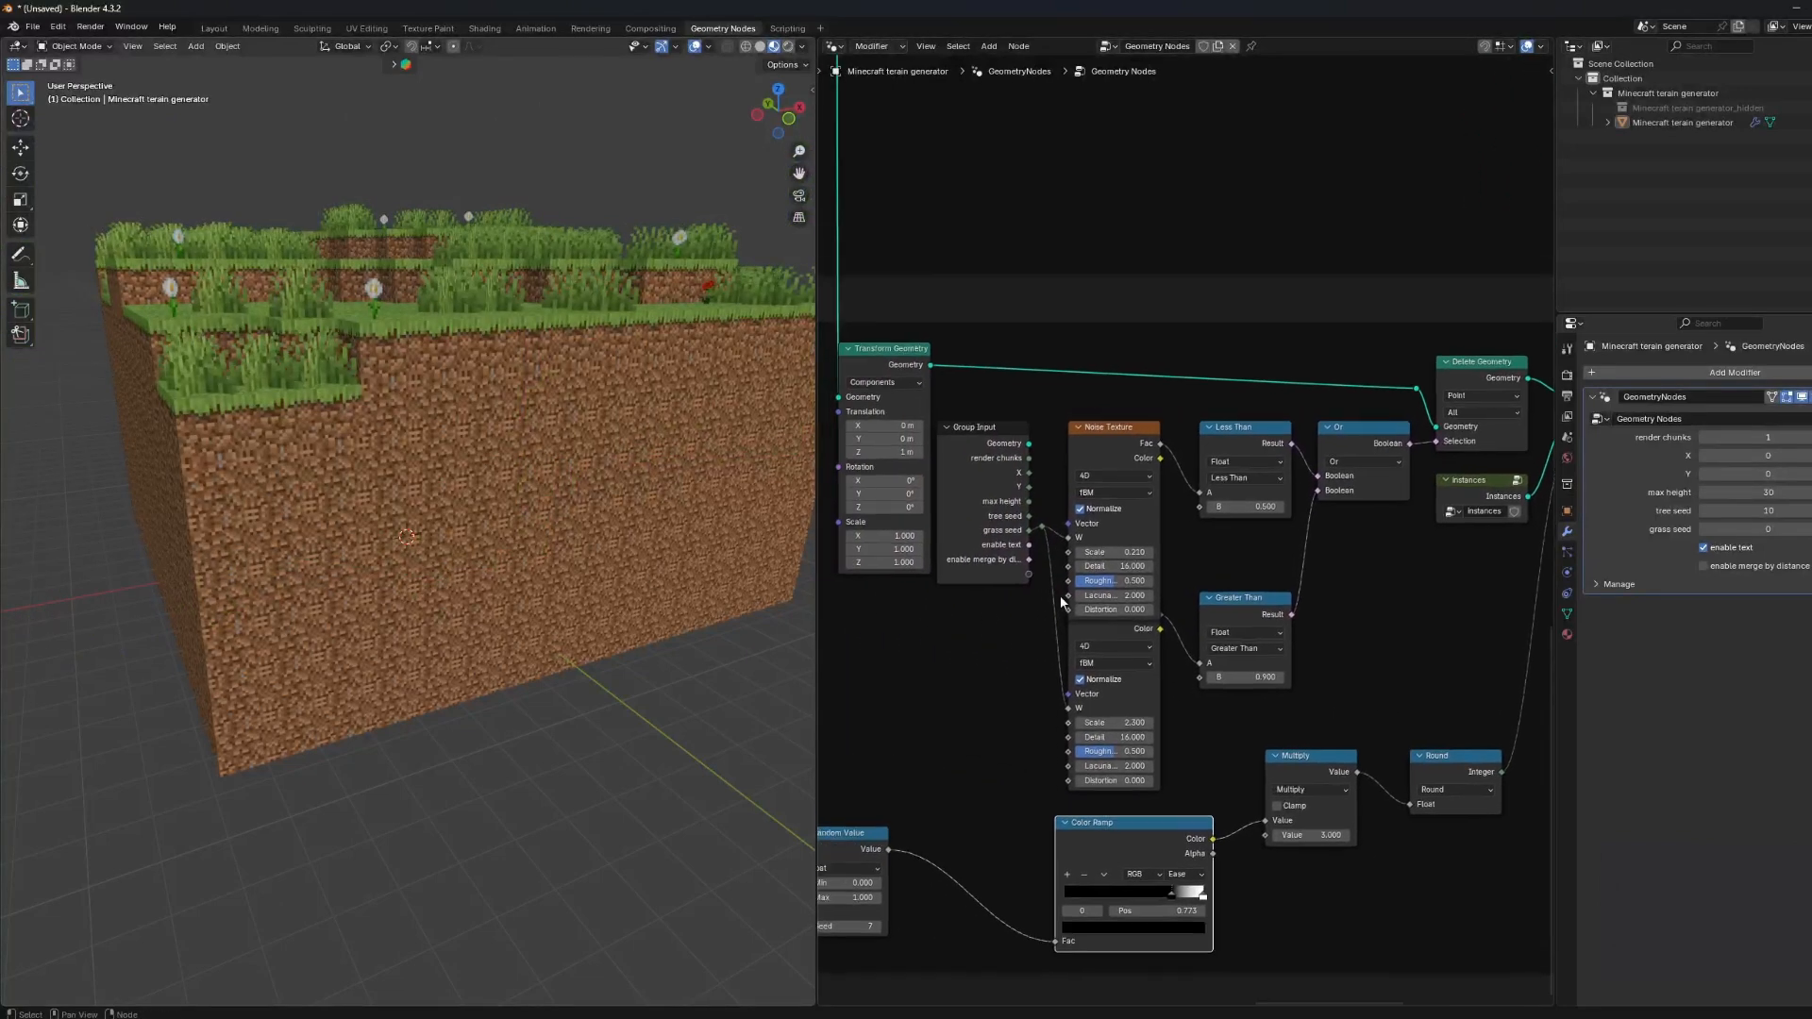
scroll(1094, 556, up, 1)
drag(1095, 554, 1179, 554)
drag(1101, 728, 1274, 737)
drag(1121, 742, 1141, 741)
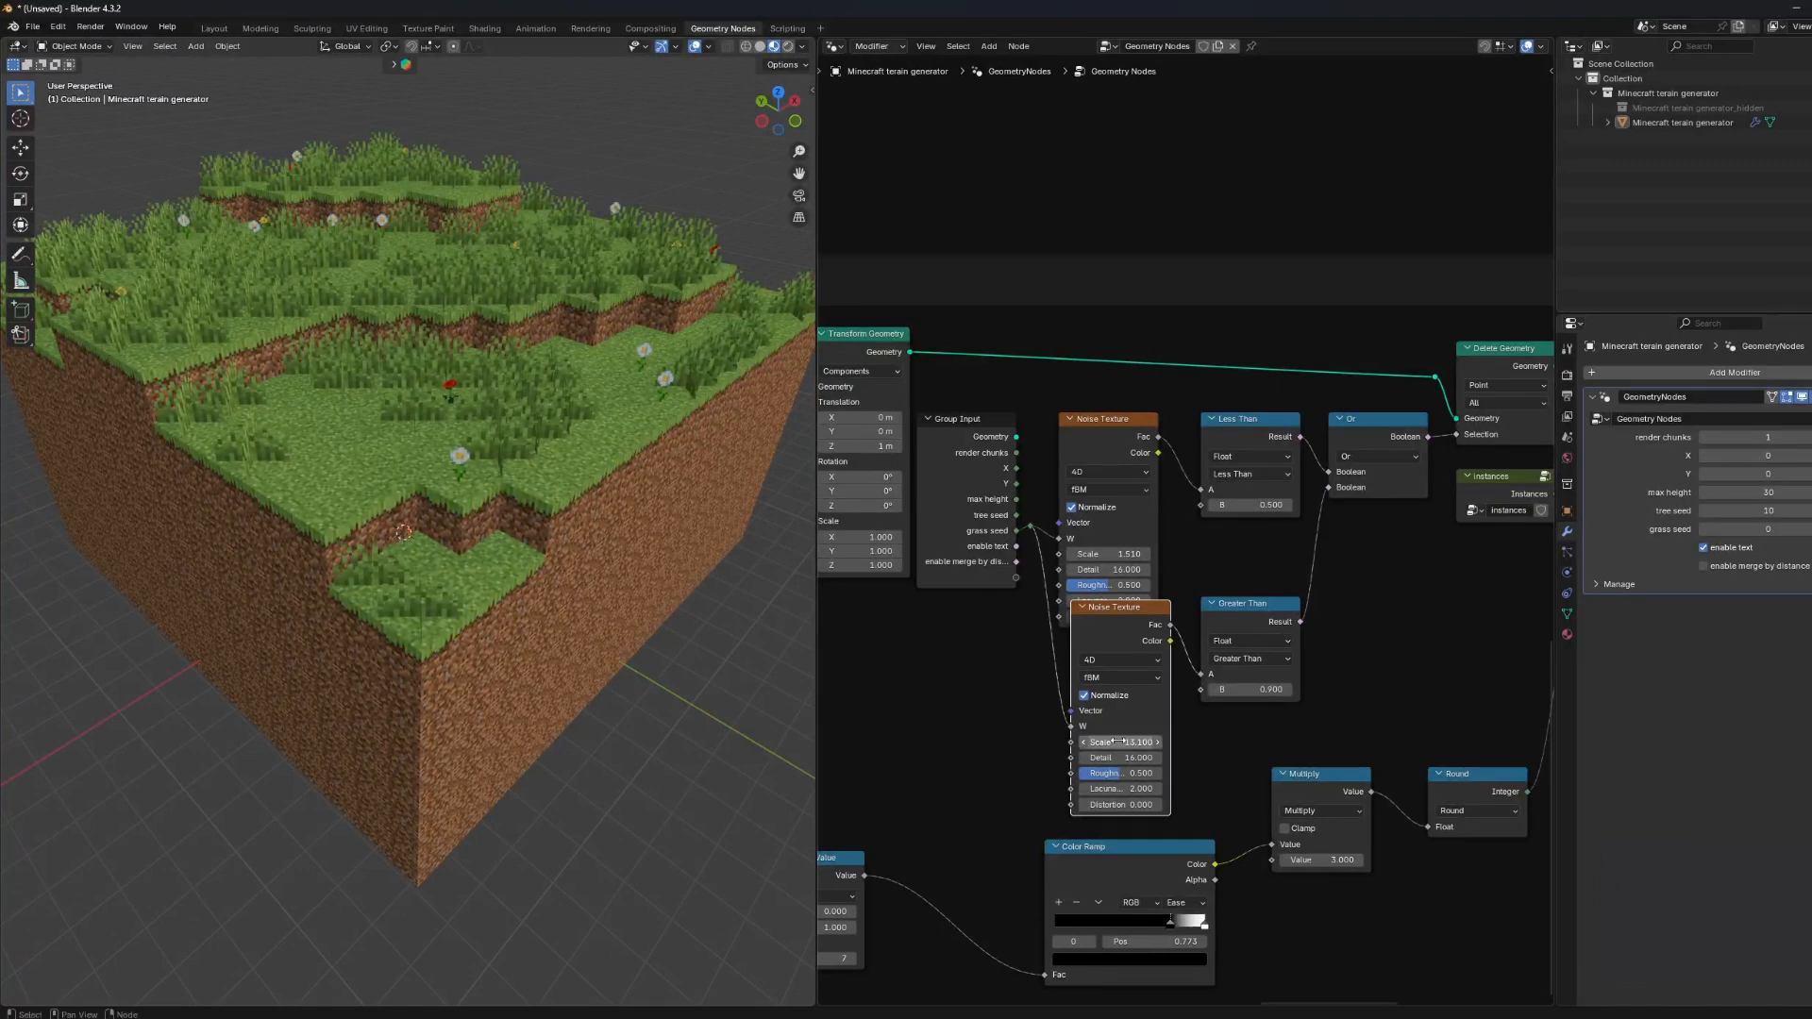
Try stretching the grass placement with the Z and Y scale of the grass group's Transform Geometry node.
middle_drag(957, 717, 1008, 765)
scroll(991, 668, down, 1)
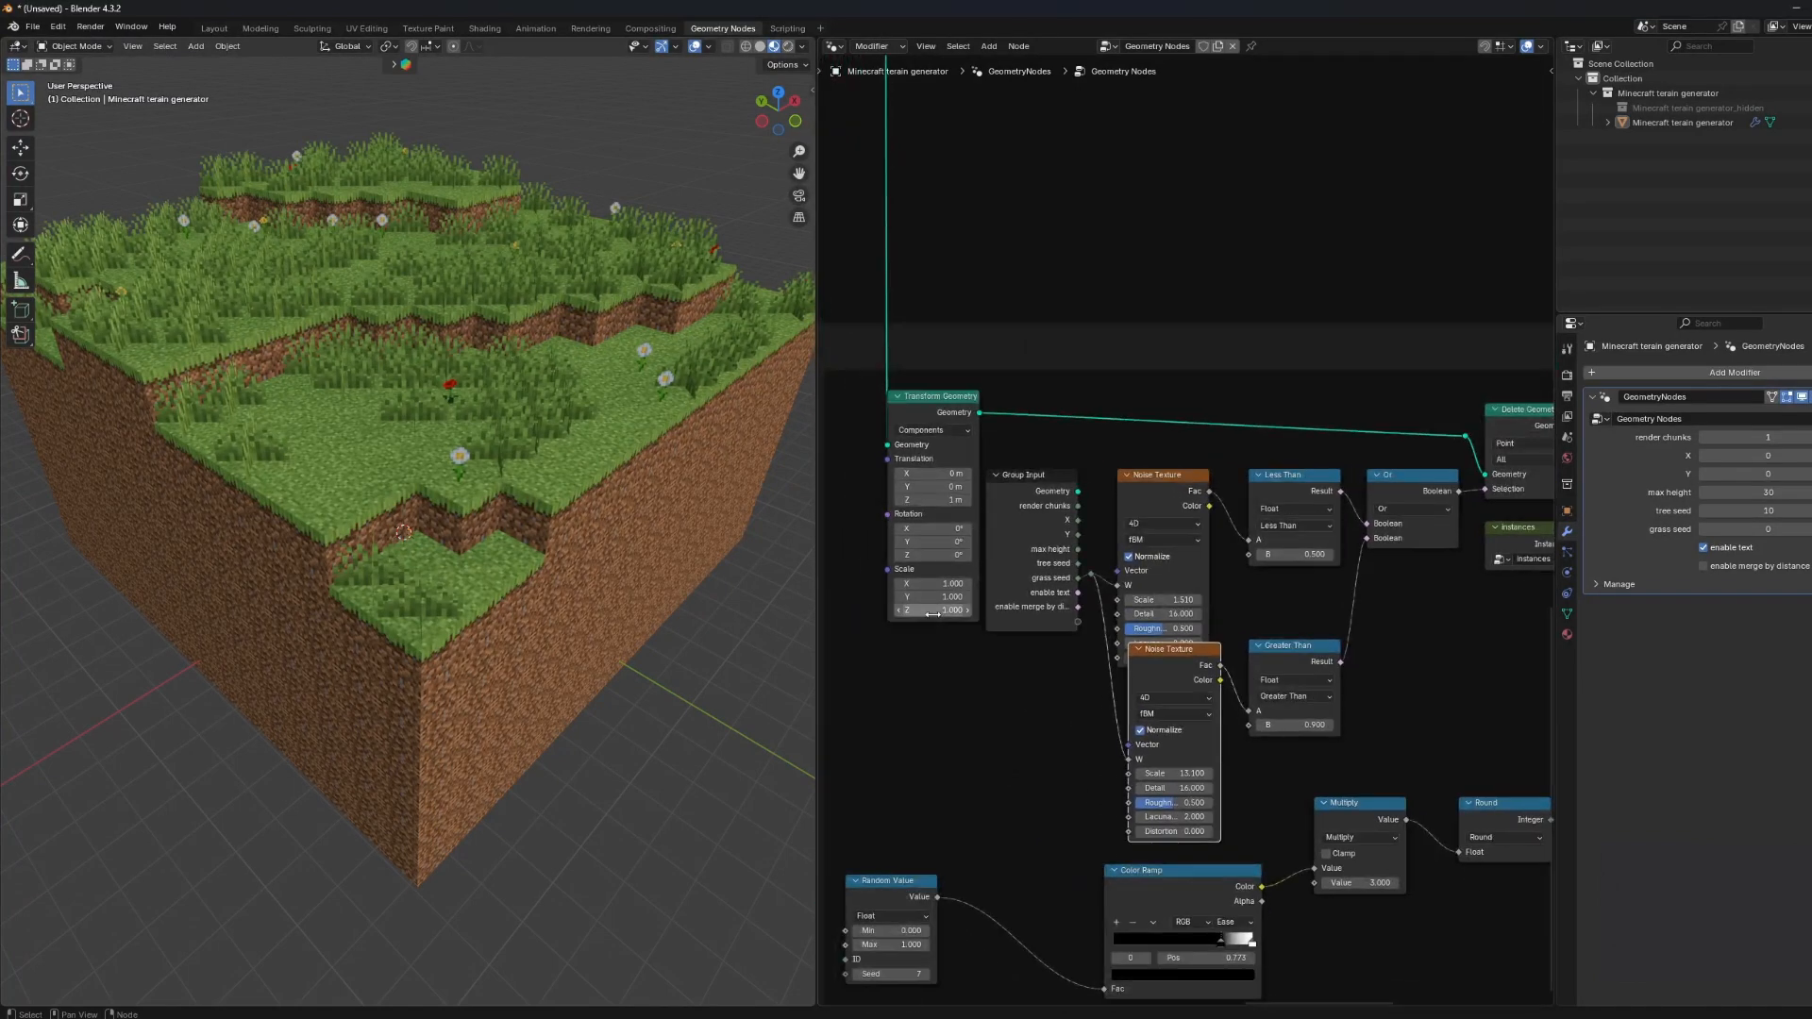
drag(932, 610, 687, 610)
middle_drag(558, 607, 579, 572)
drag(933, 597, 999, 583)
scroll(534, 621, down, 3)
middle_drag(538, 619, 533, 623)
scroll(534, 623, down, 2)
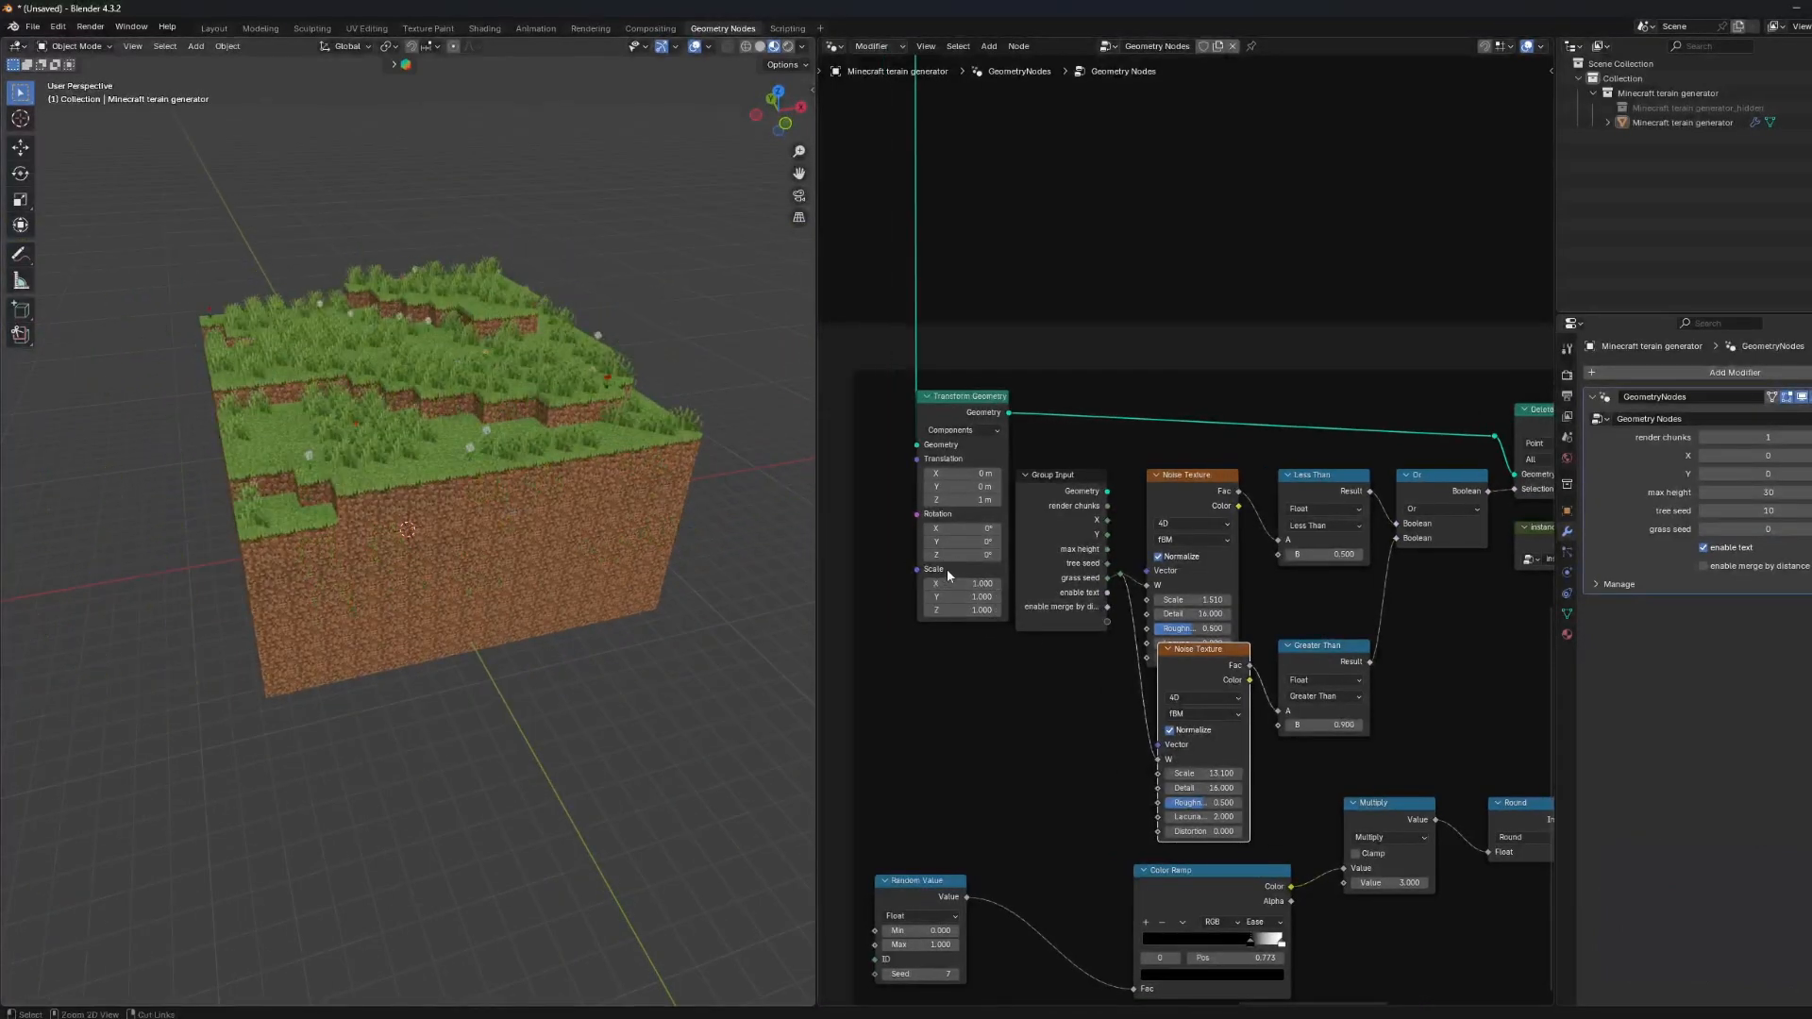
Examine the overall layout of the node groups and the nodes inside the text group.
scroll(1021, 580, down, 10)
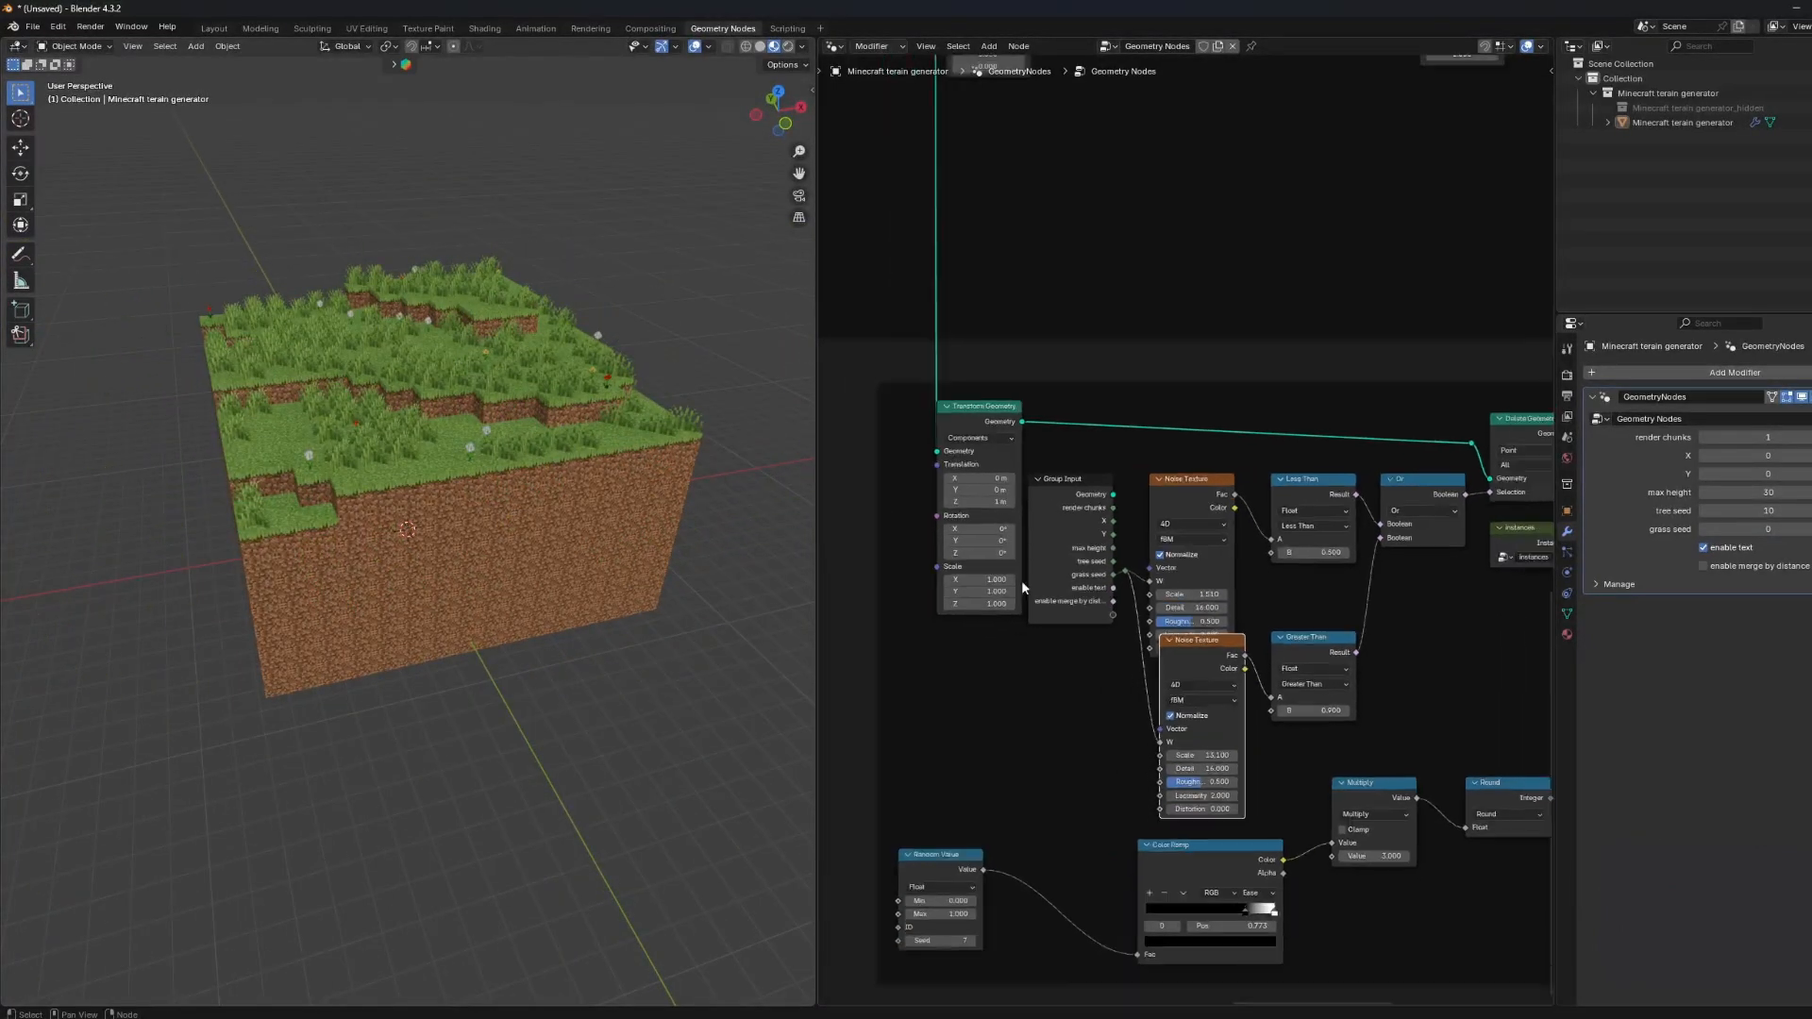
middle_drag(1165, 586, 999, 1002)
scroll(1057, 697, down, 4)
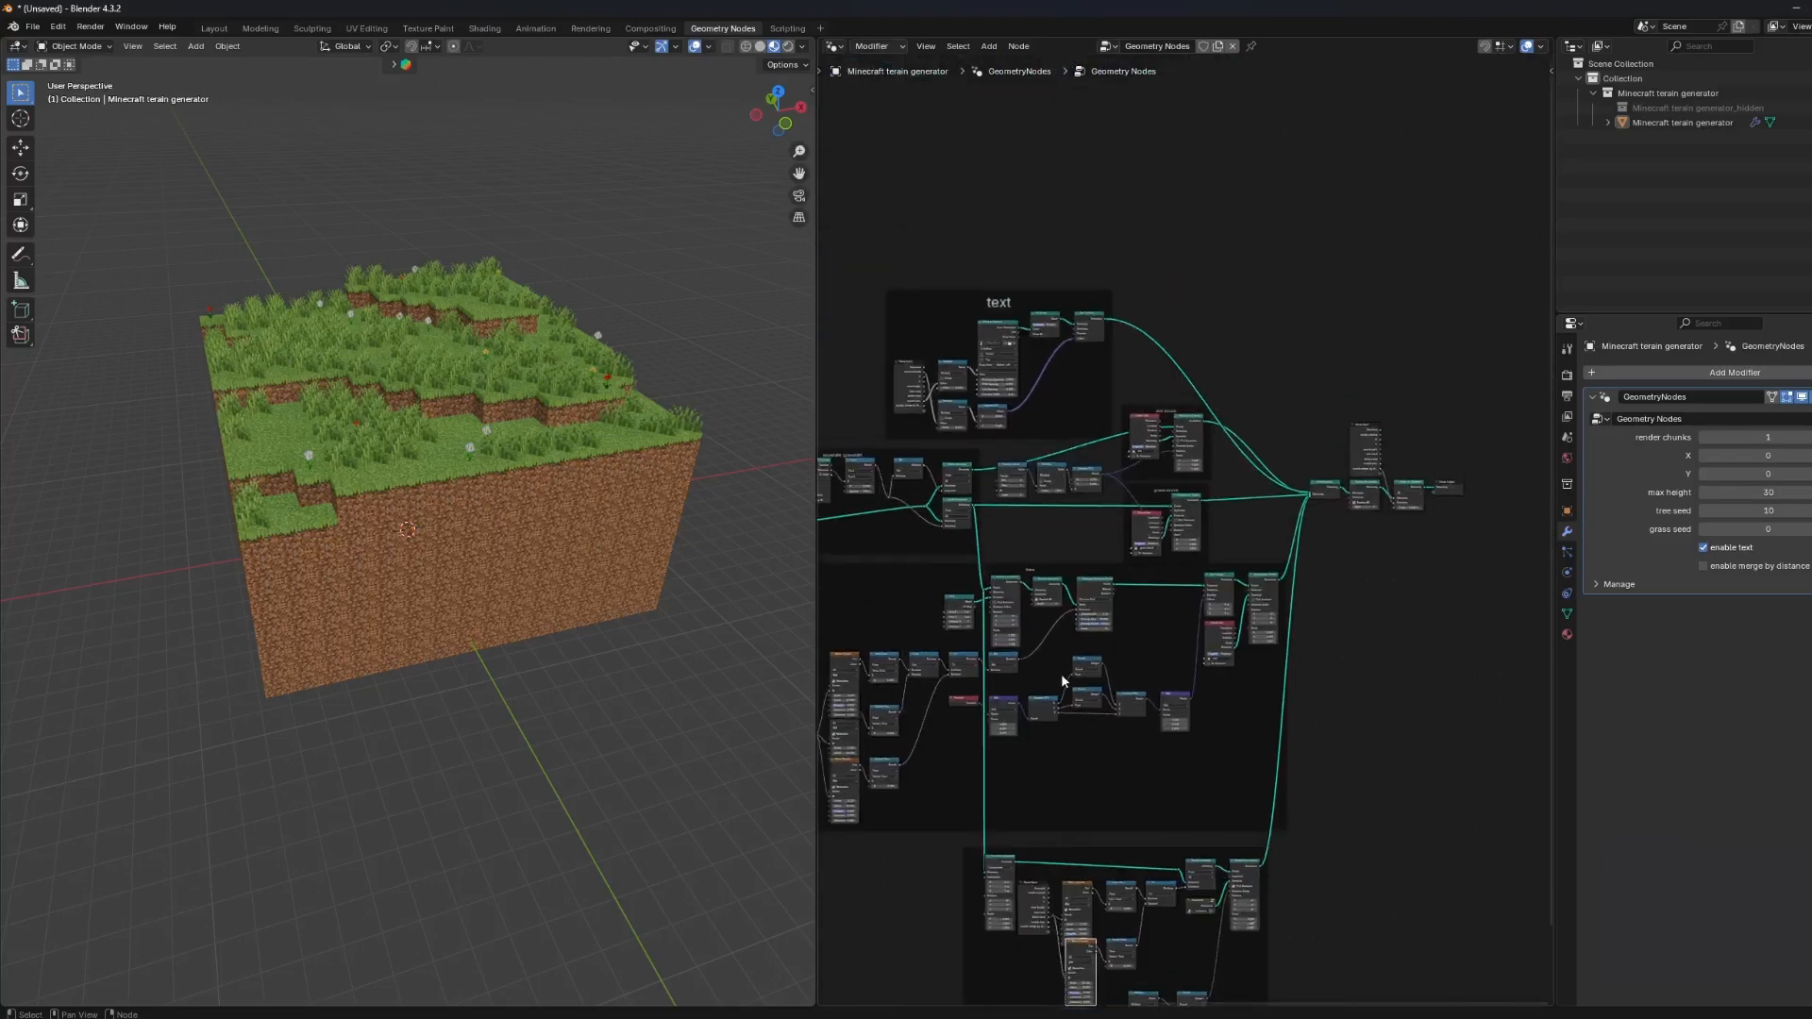
middle_drag(1063, 677, 1183, 506)
scroll(1184, 519, down, 4)
middle_drag(1001, 749, 1266, 834)
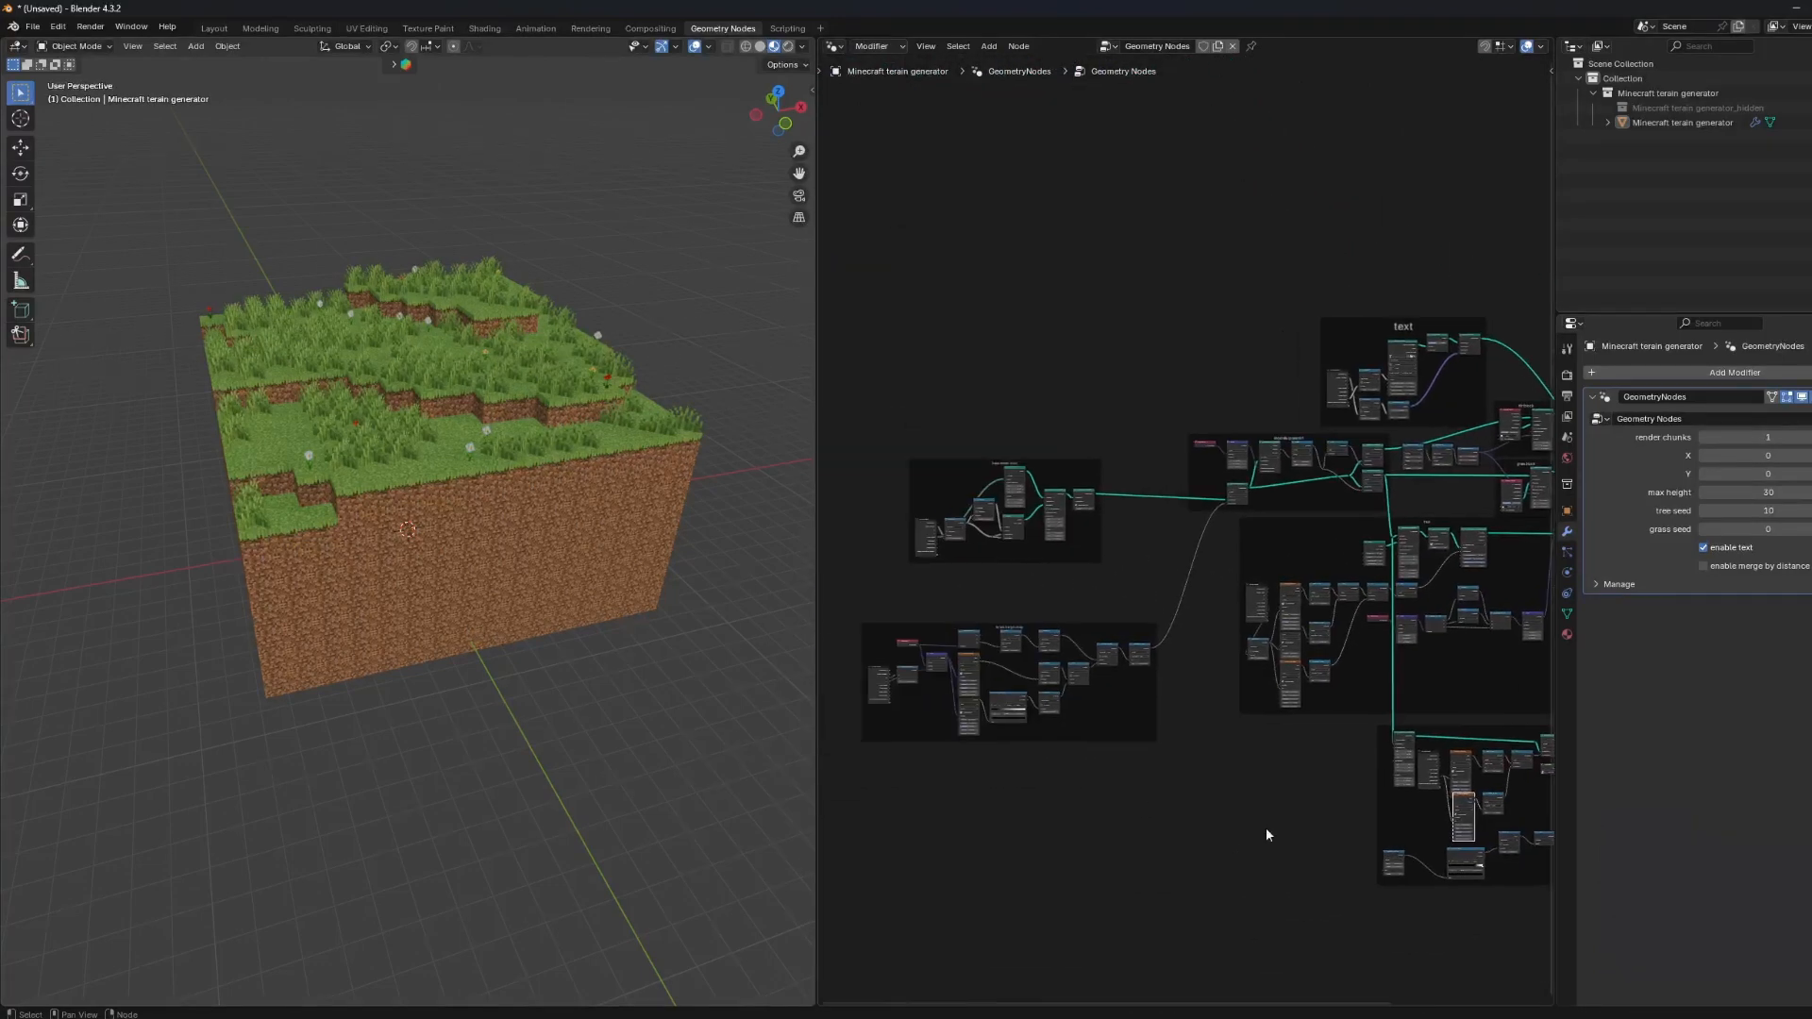
middle_drag(1246, 523, 983, 566)
scroll(1067, 403, up, 8)
scroll(1066, 395, up, 2)
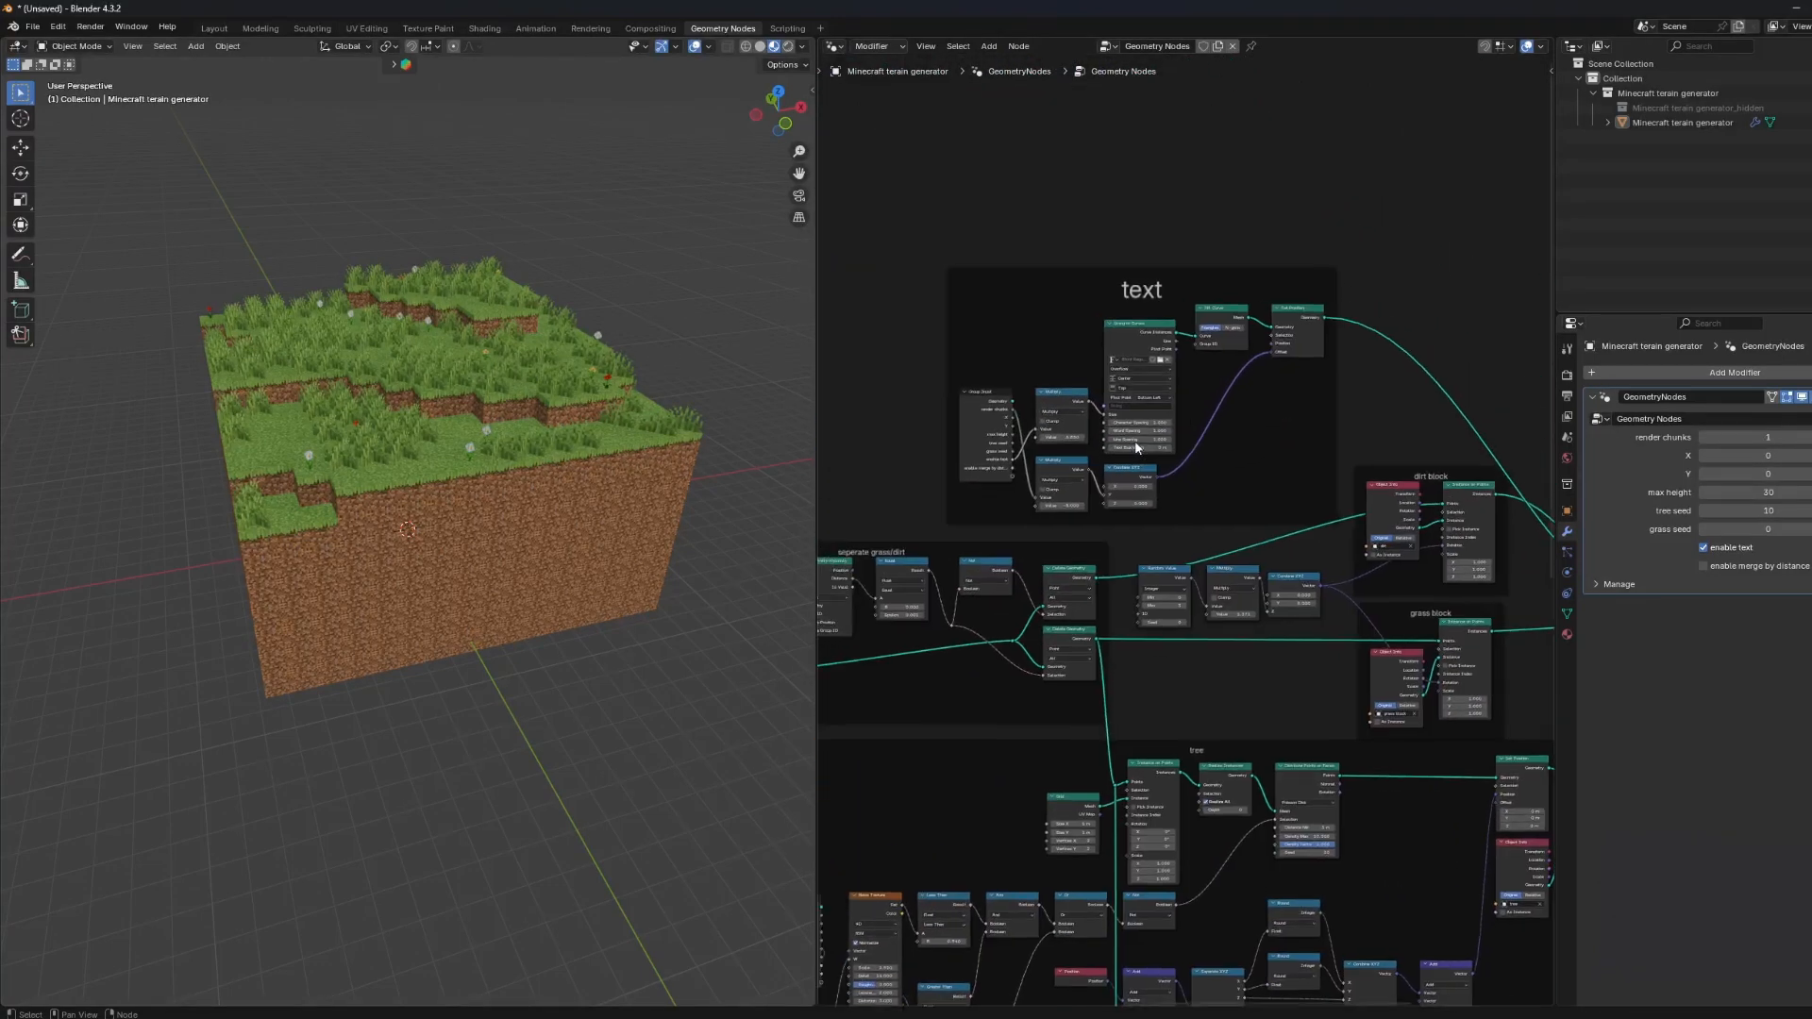